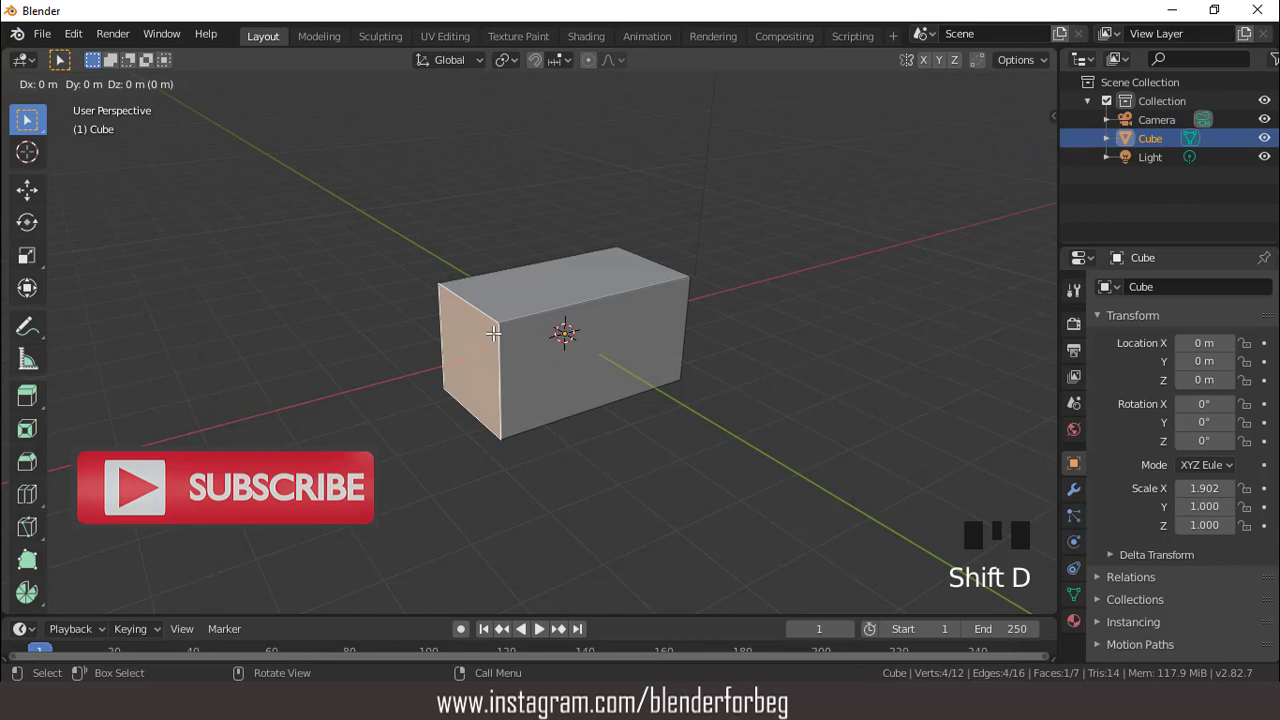
Offset the duplicated end face slightly outward along X and separate it into its own object
key(x)
click(487, 336)
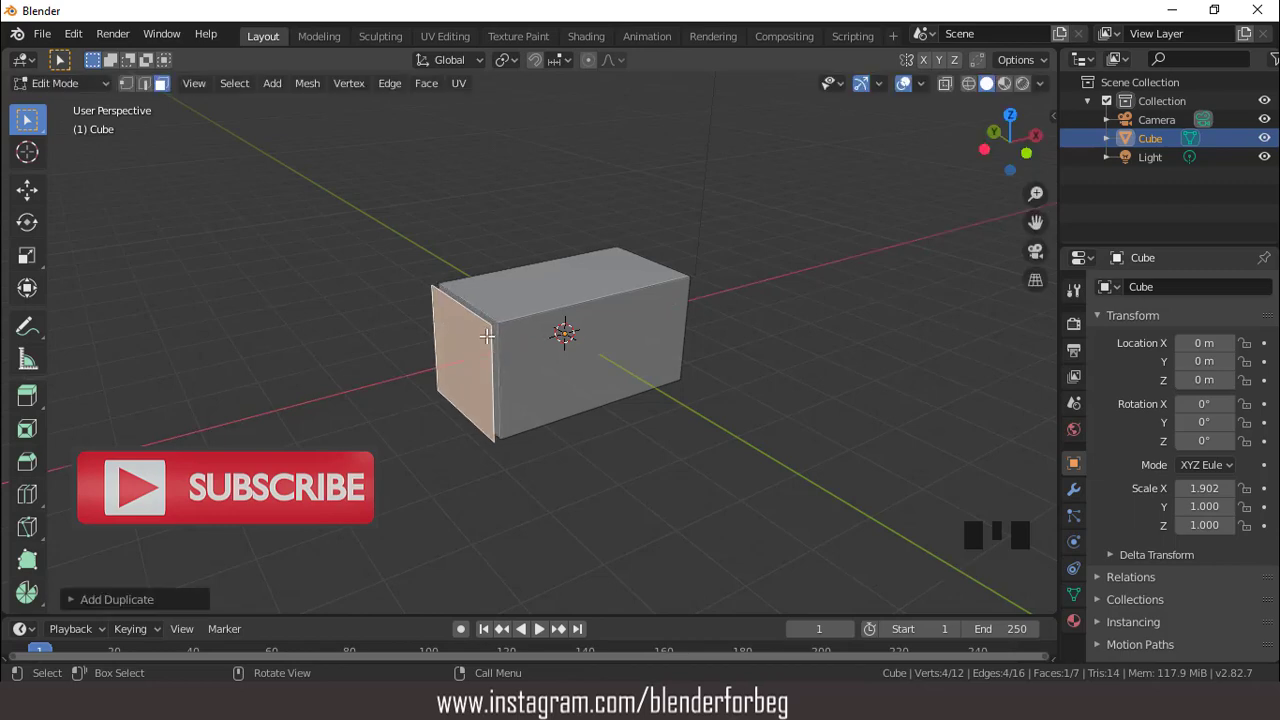
key(p)
click(486, 335)
key(Tab)
click(477, 334)
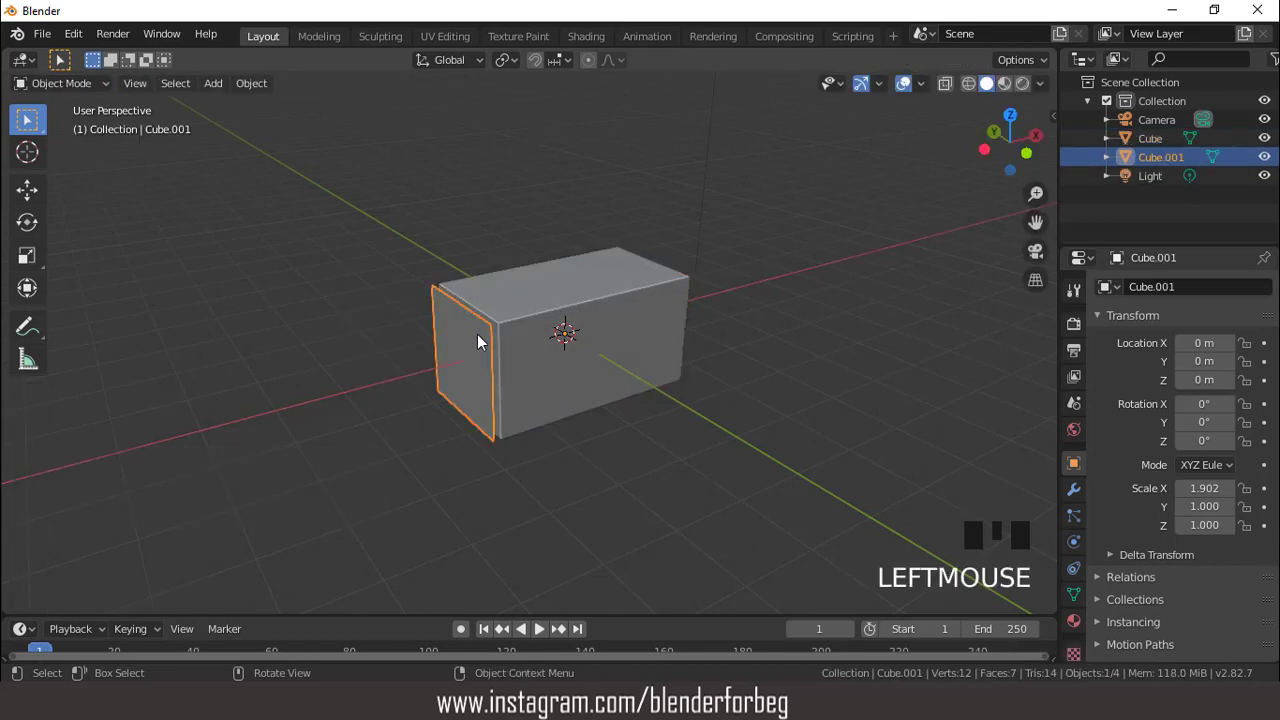
Lower the top edge of the separated panel along Z so it sits below the box's top
scroll(477, 334, up, 2)
key(Tab)
key(2)
click(450, 303)
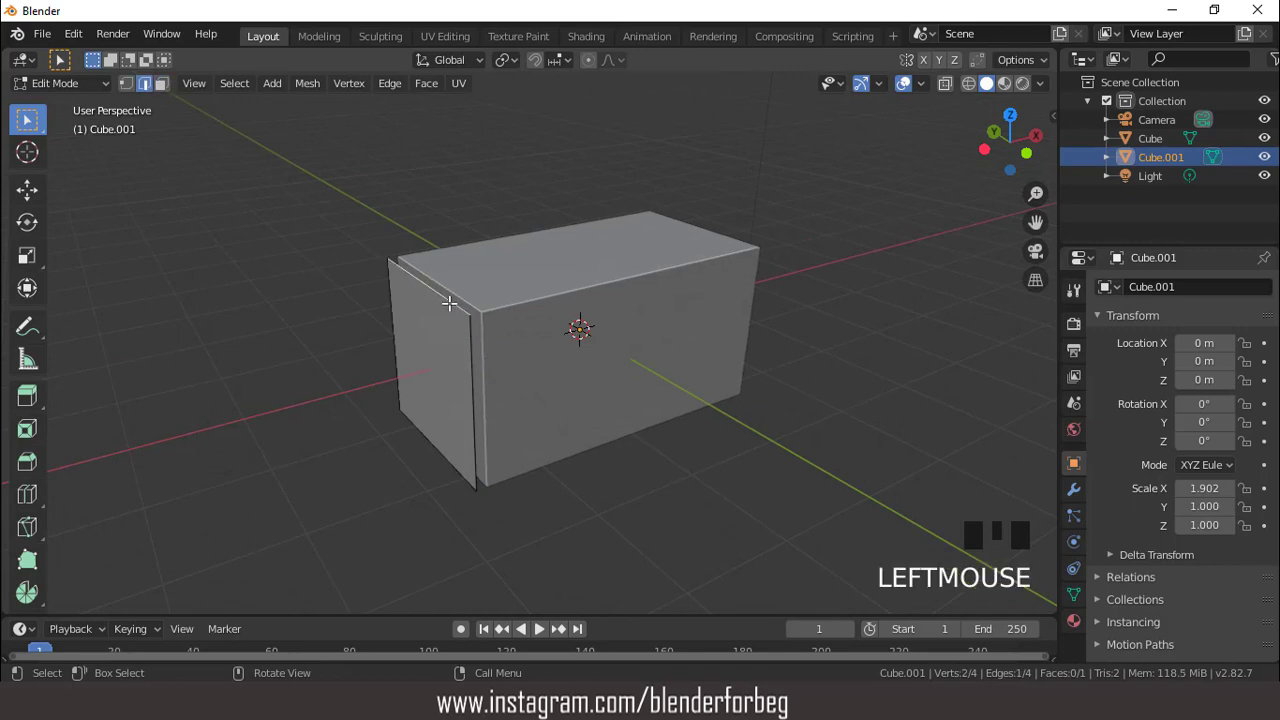
middle_drag(450, 303, 503, 283)
key(g)
key(z)
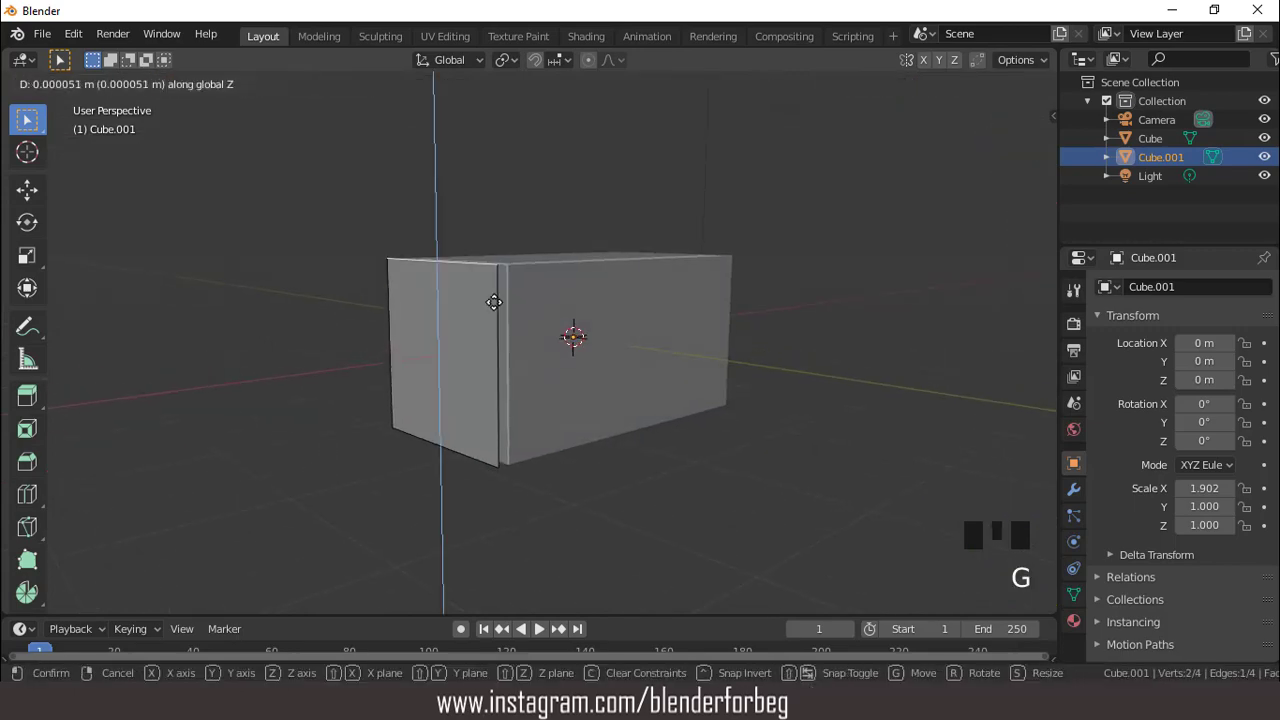
click(491, 323)
Scale the separated panel along Y to about 0.856 to make it narrower than the box
middle_drag(491, 323, 560, 329)
key(Tab)
key(s)
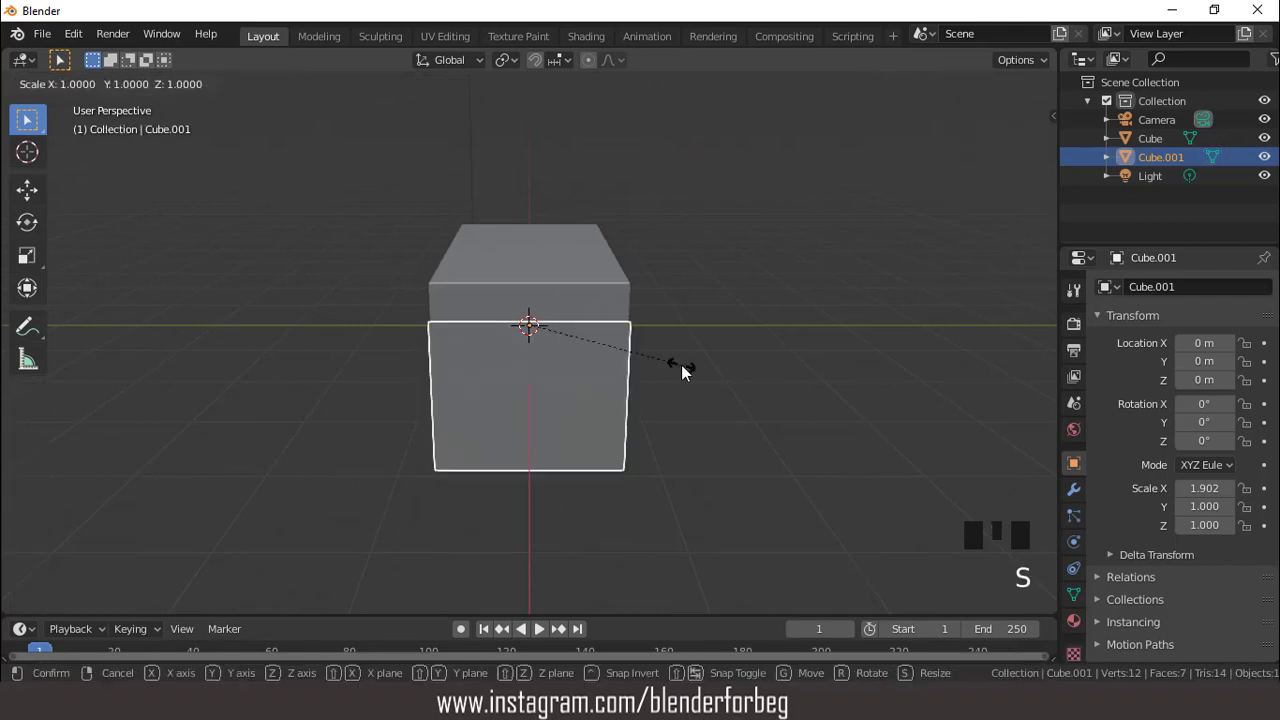
key(y)
click(670, 358)
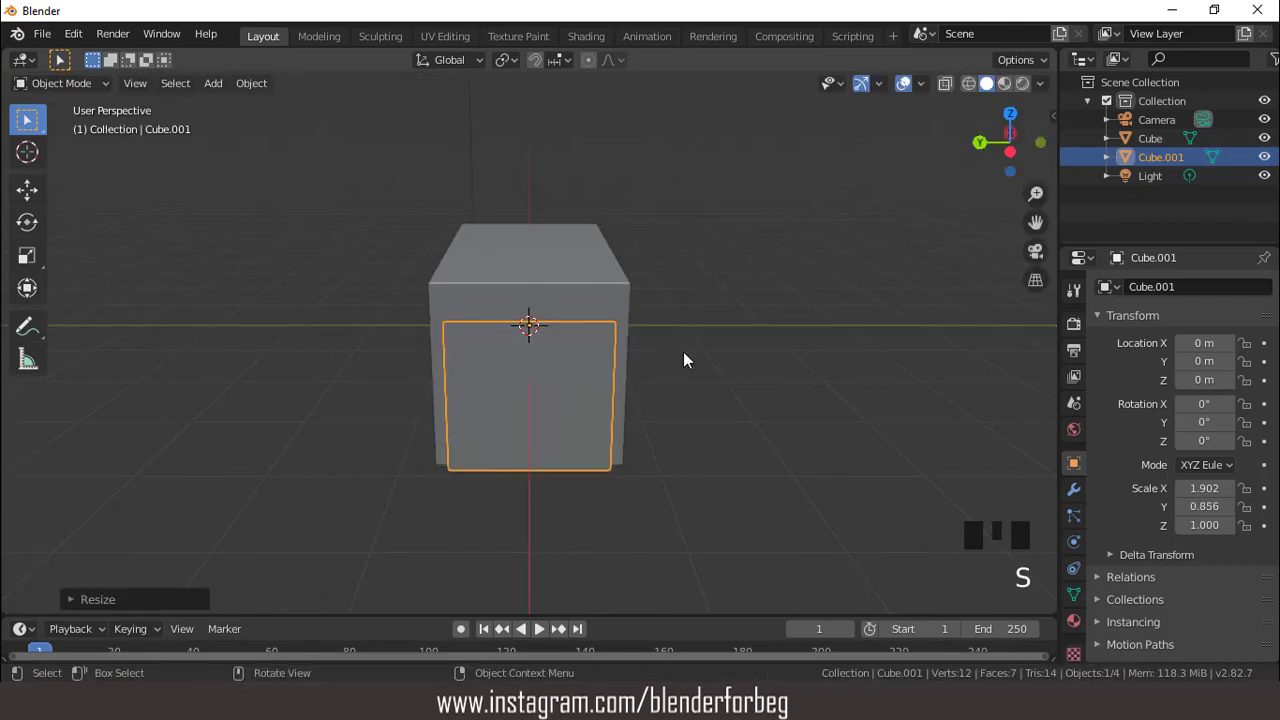
Extrude the panel's face three times in a row away from the box along X to form a three-segment cab block
middle_drag(683, 357, 506, 337)
key(Tab)
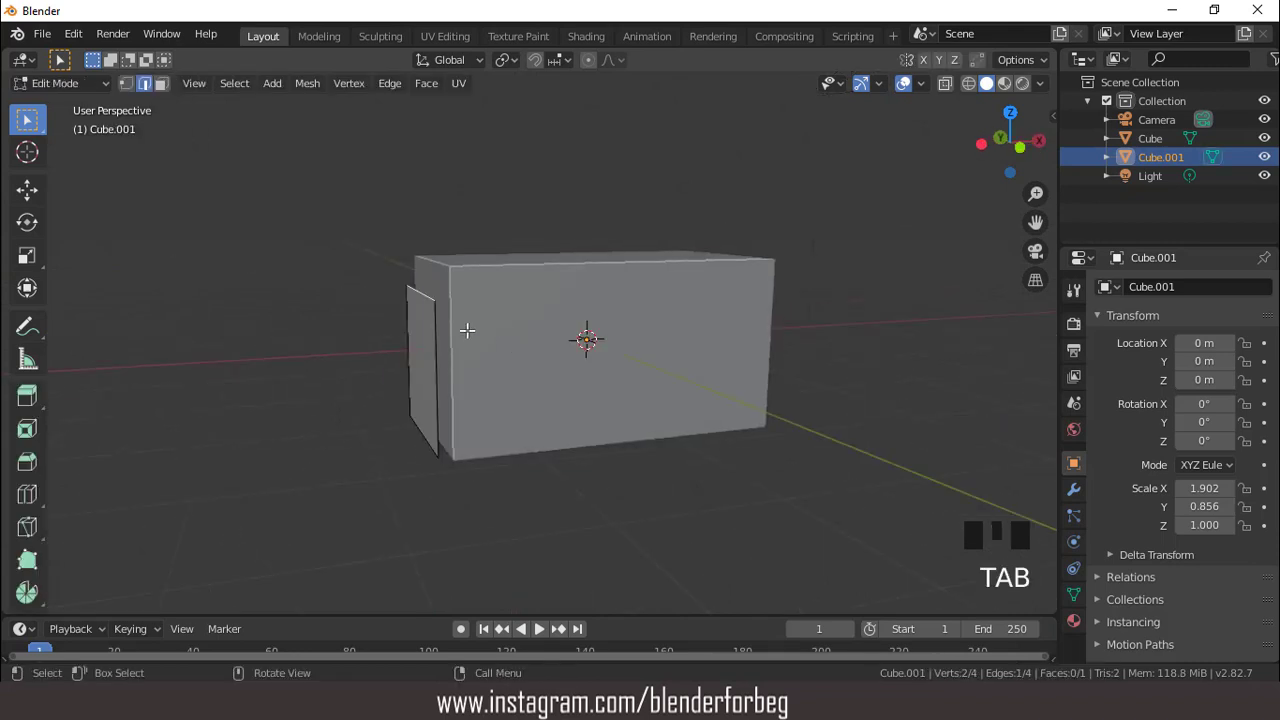
key(3)
click(426, 334)
key(KP_1)
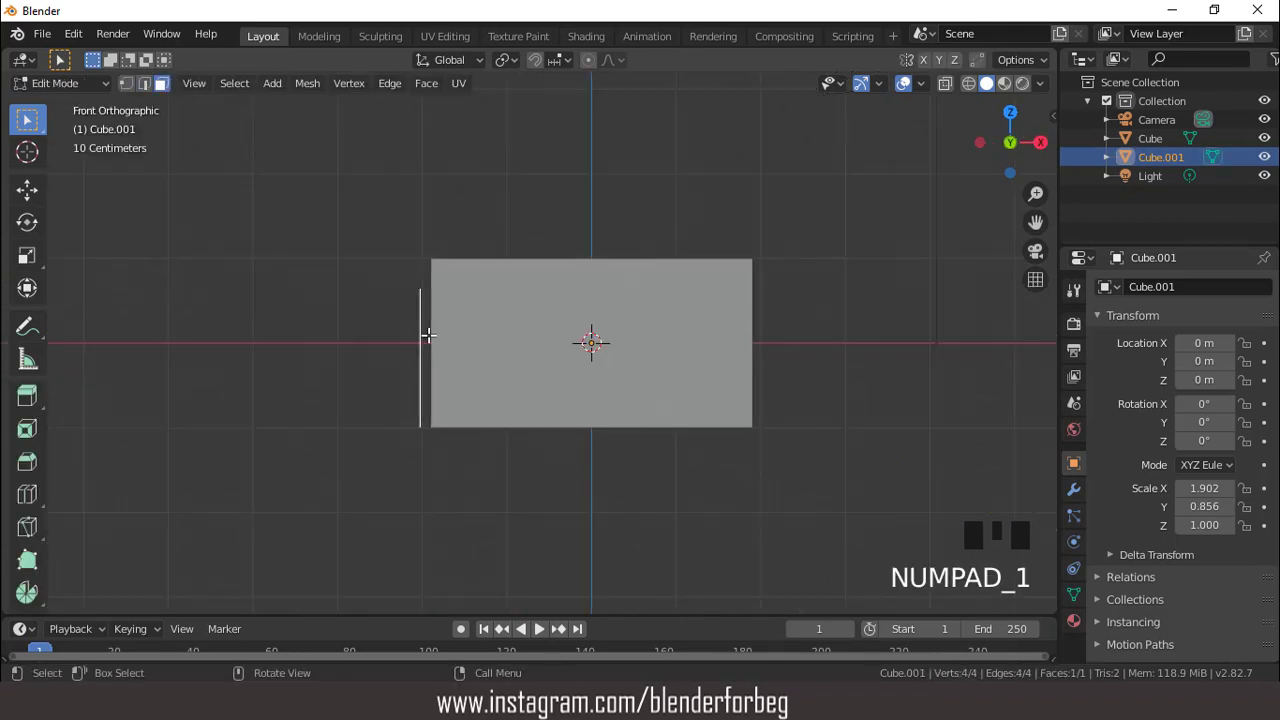
key(e)
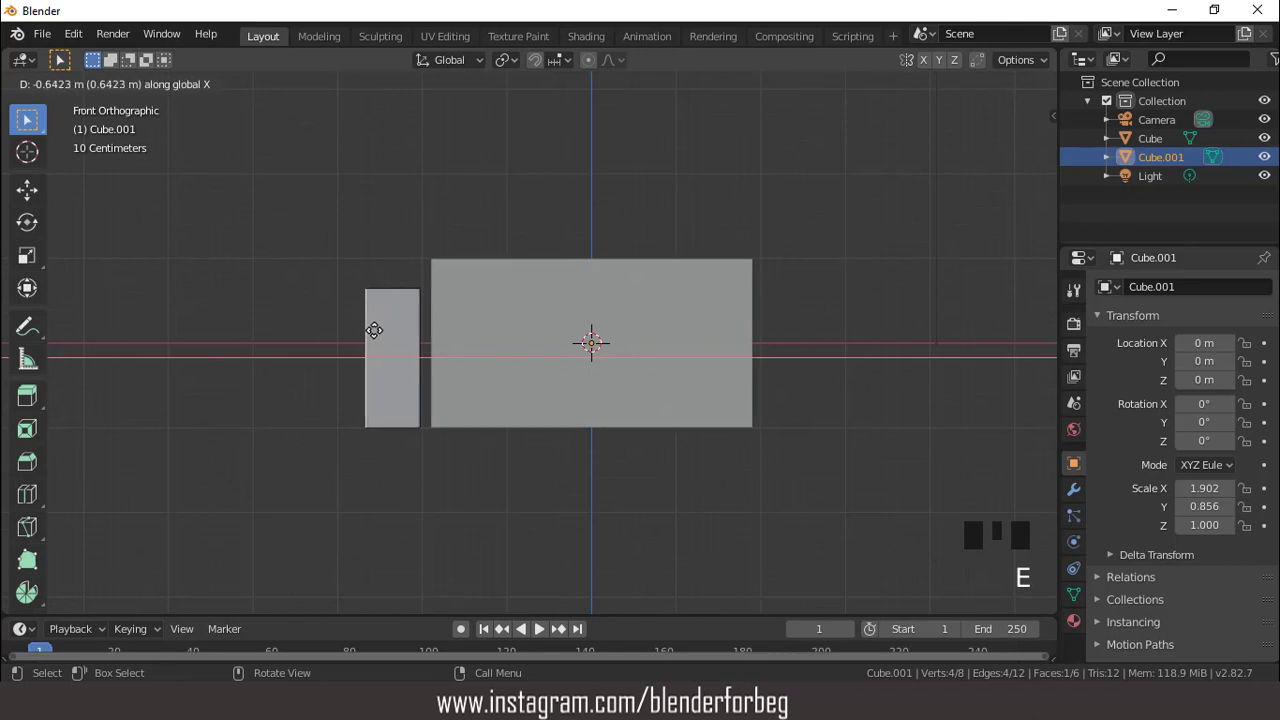
click(374, 330)
key(e)
click(326, 328)
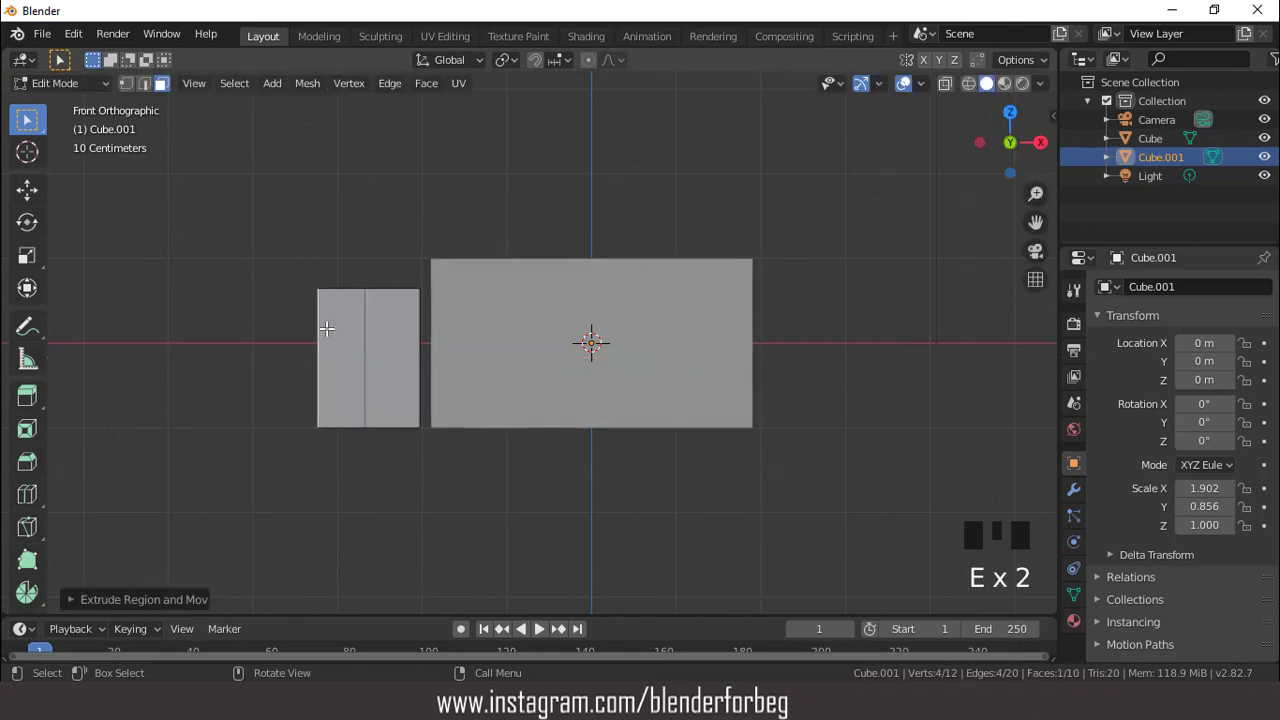
key(e)
click(283, 318)
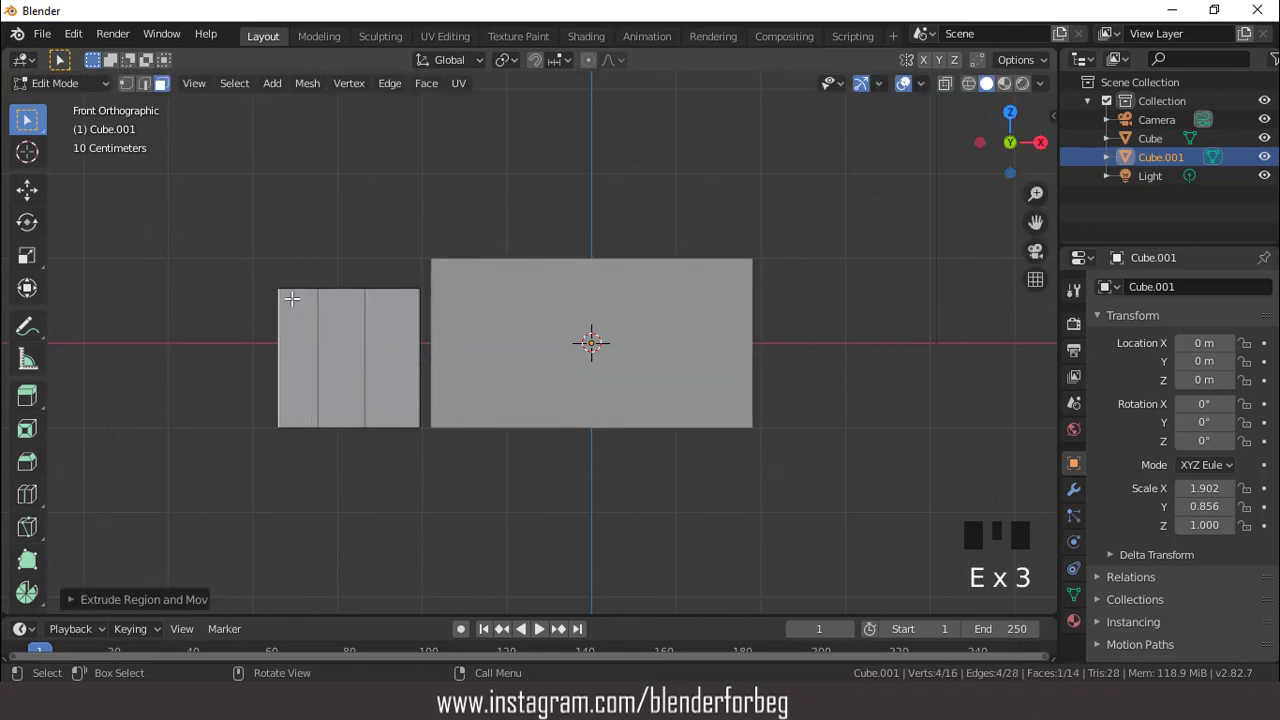
Lower the cab's foremost top edge along Z to slope the front segment
middle_drag(292, 298, 457, 368)
key(2)
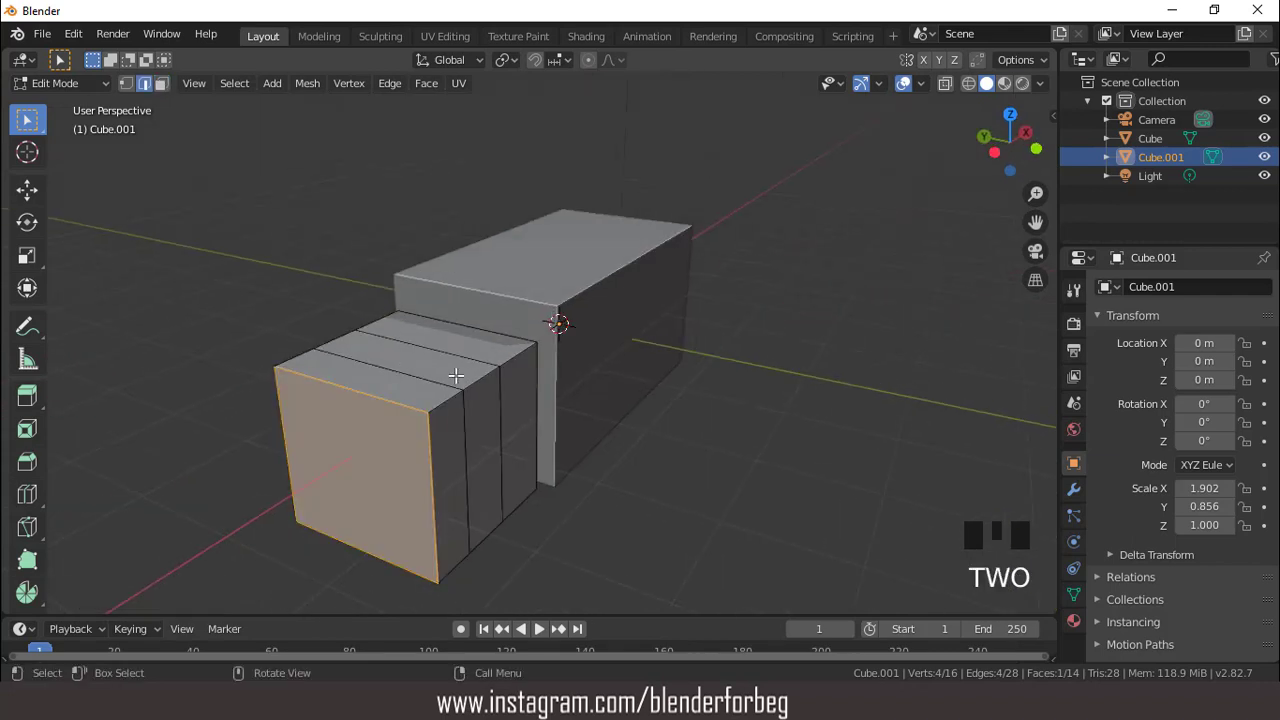
middle_drag(378, 391, 351, 380)
click(351, 380)
key(g)
key(z)
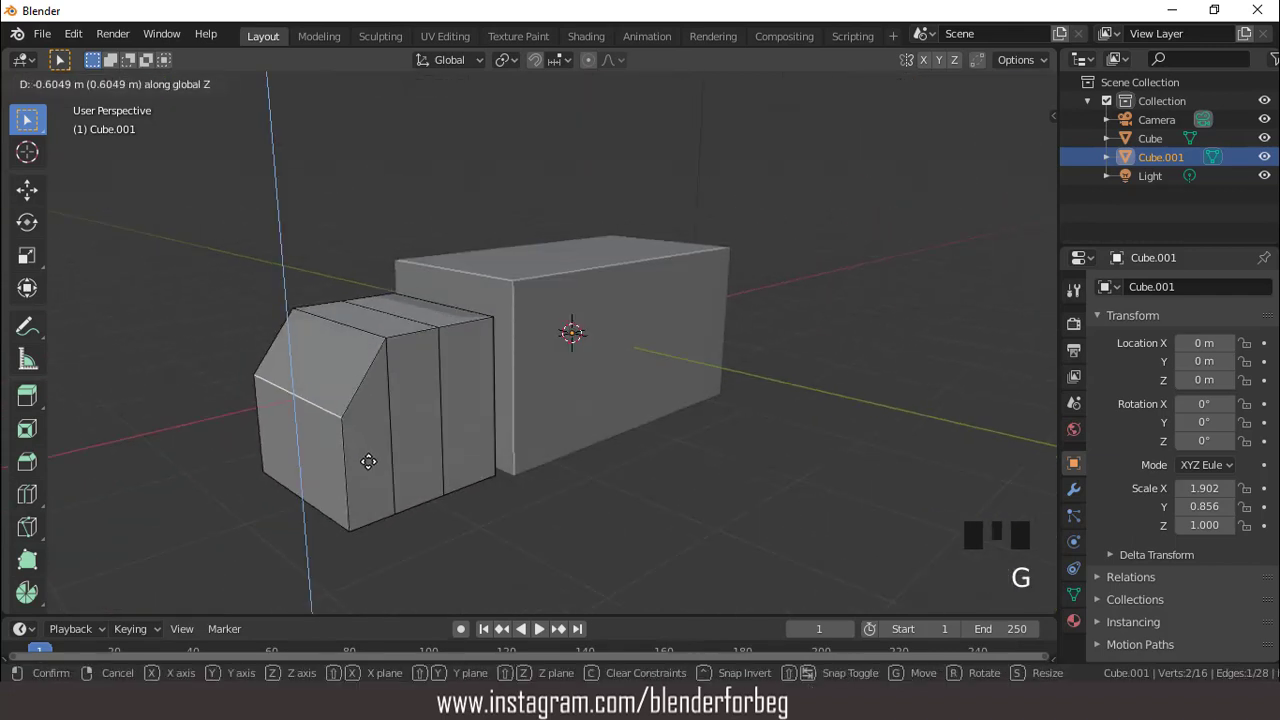
click(372, 358)
Lower the second top edge of the cab along Z to form the hood and a slanted windshield
click(370, 333)
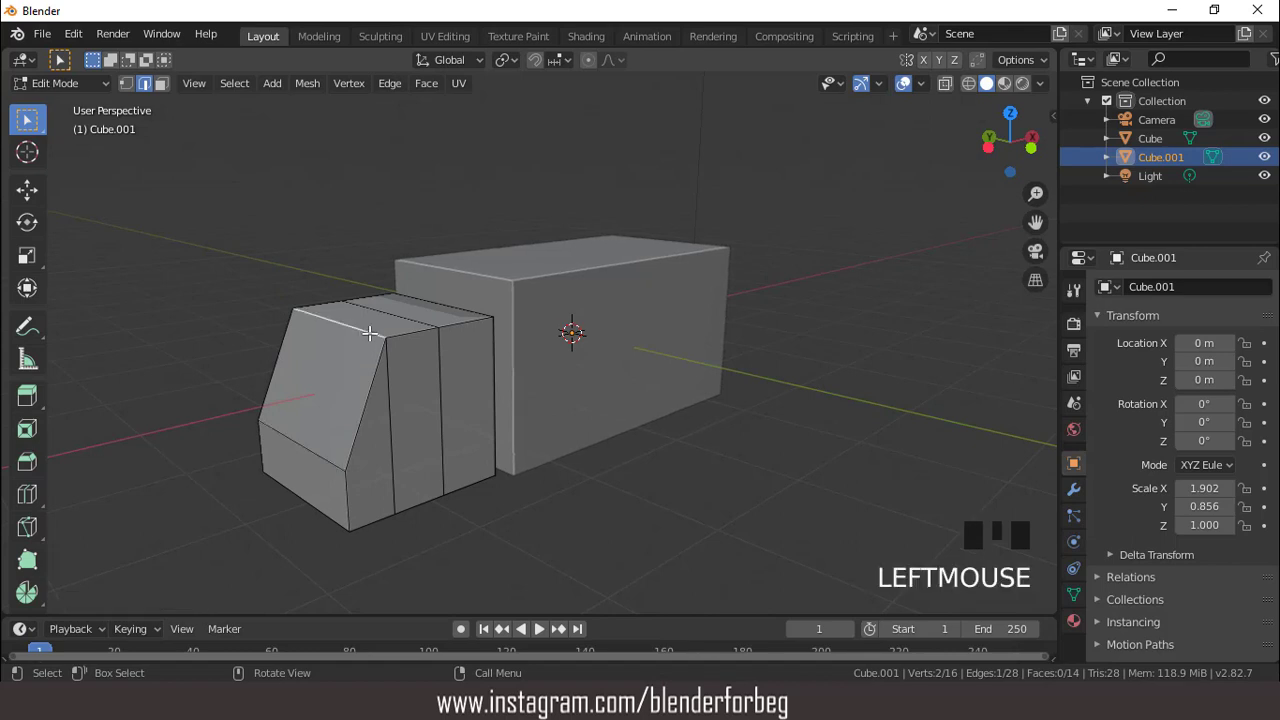
key(KP_1)
key(g)
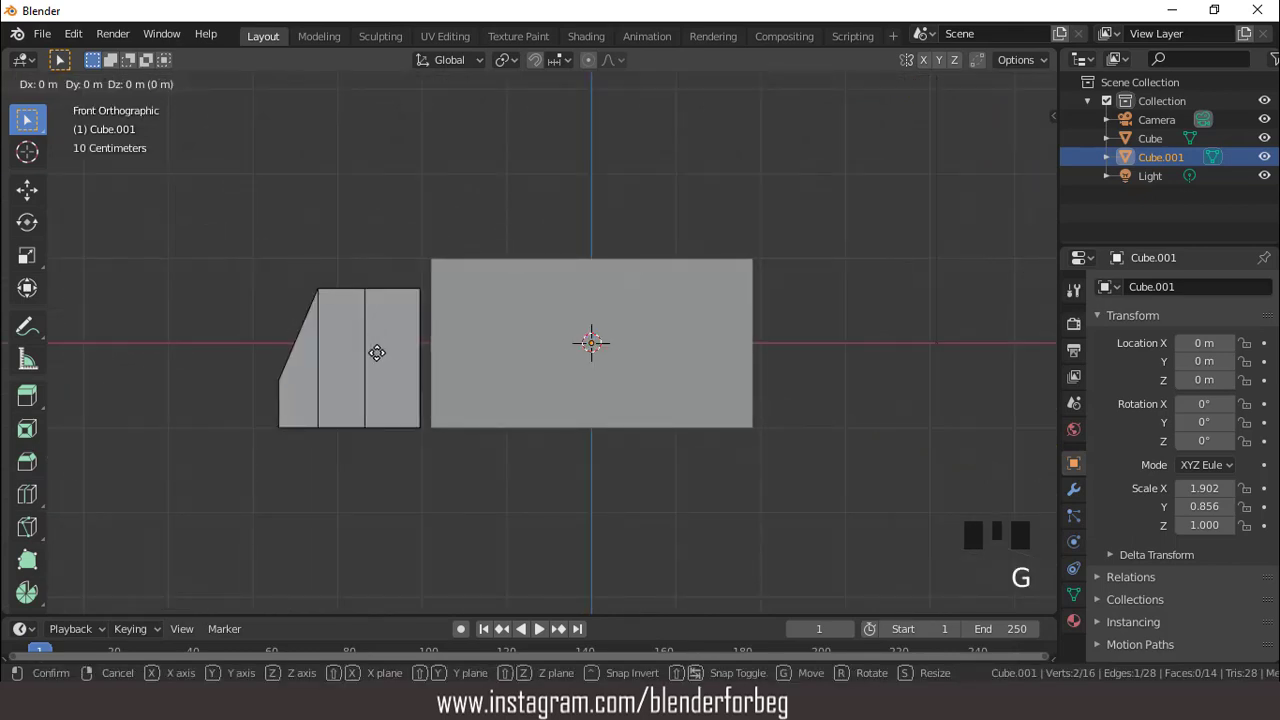
key(z)
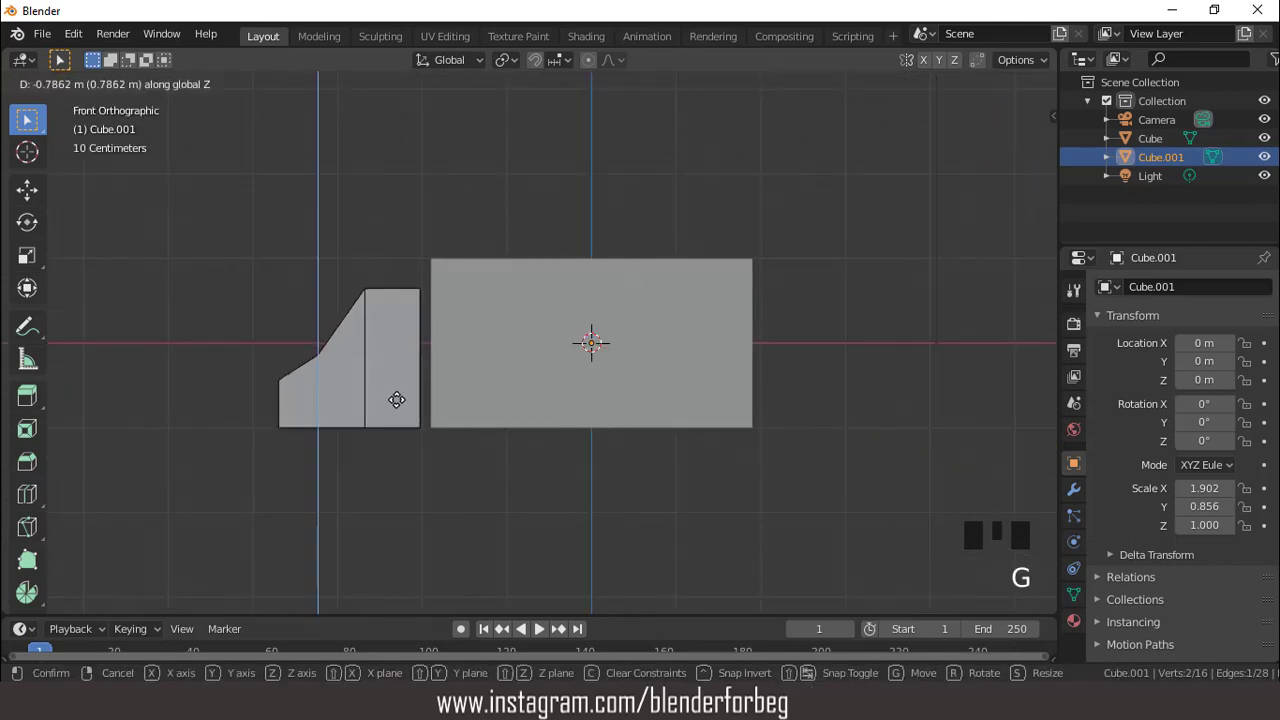
click(380, 388)
Knife-cut a horizontal line across the cab's side from the windshield's lower corner to the rear edge, using the angle constraint
scroll(363, 383, up, 3)
middle_drag(363, 383, 443, 380)
scroll(446, 380, down, 4)
key(KP_1)
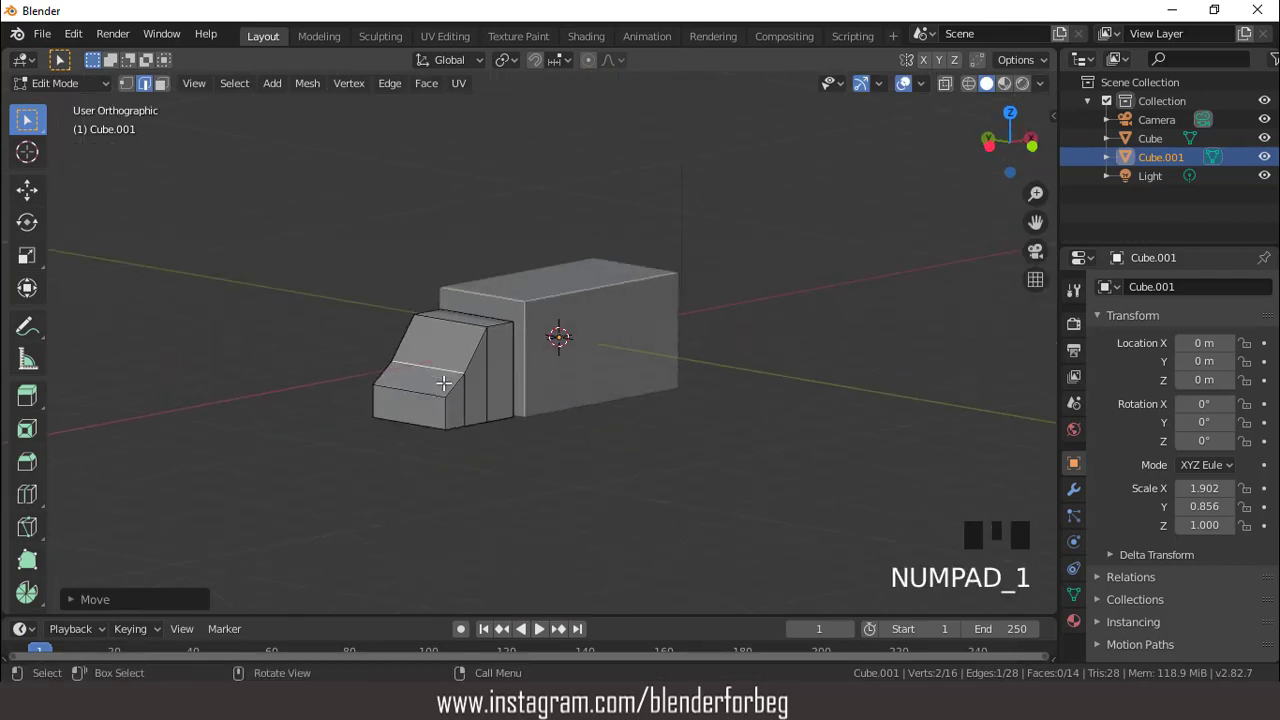
key(ctrl+KP_4)
key(ctrl+KP_4)
key(ctrl+KP_4)
key(ctrl+KP_4)
key(ctrl+KP_4)
key(ctrl+KP_4)
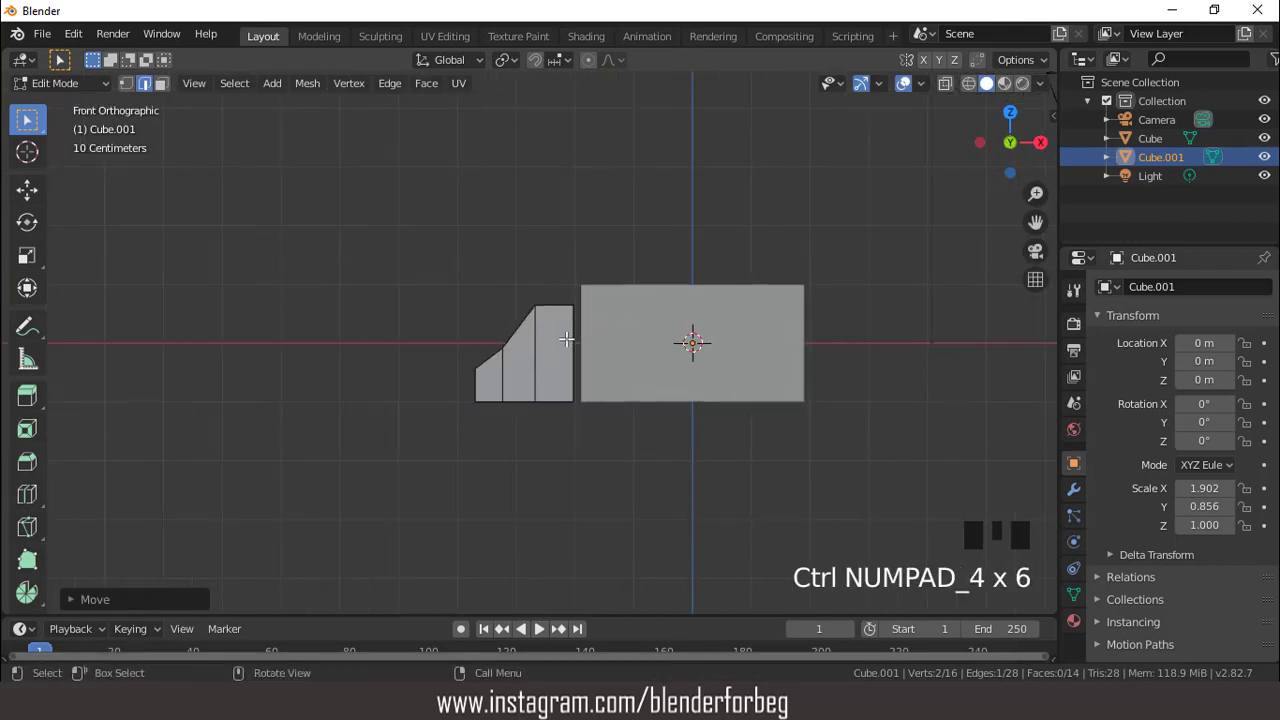
scroll(566, 340, up, 5)
key(k)
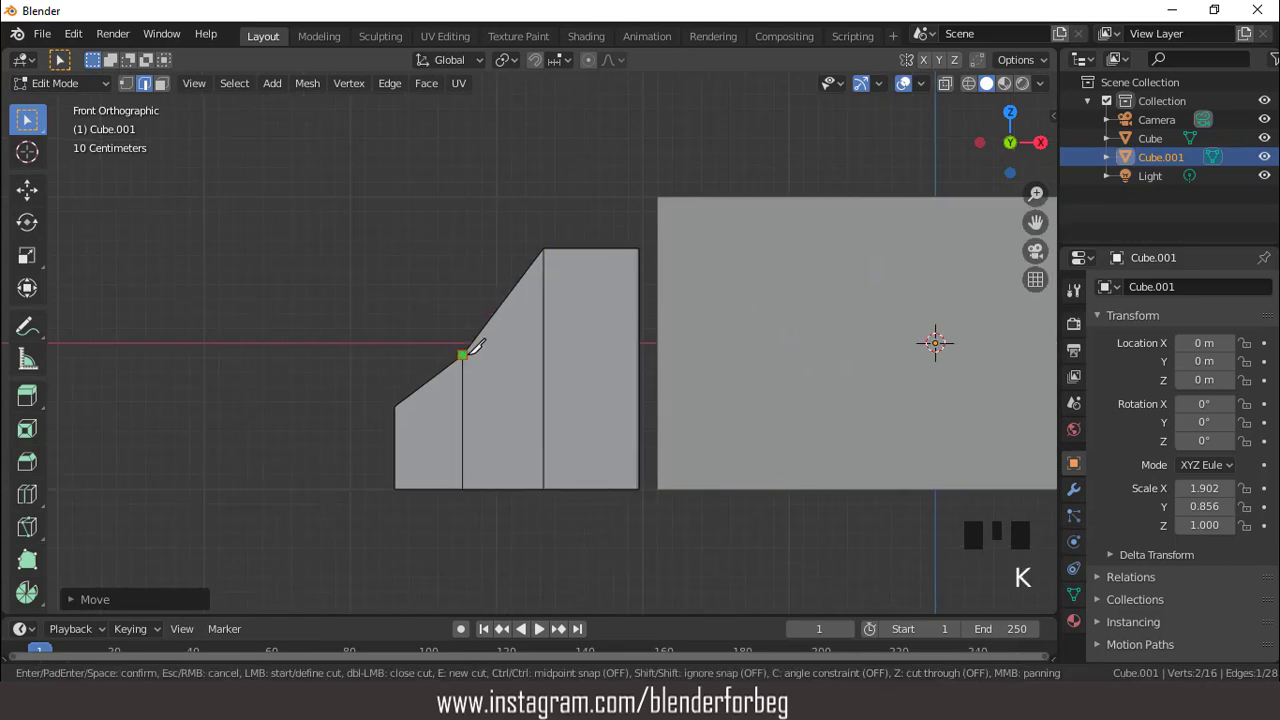
key(c)
click(466, 352)
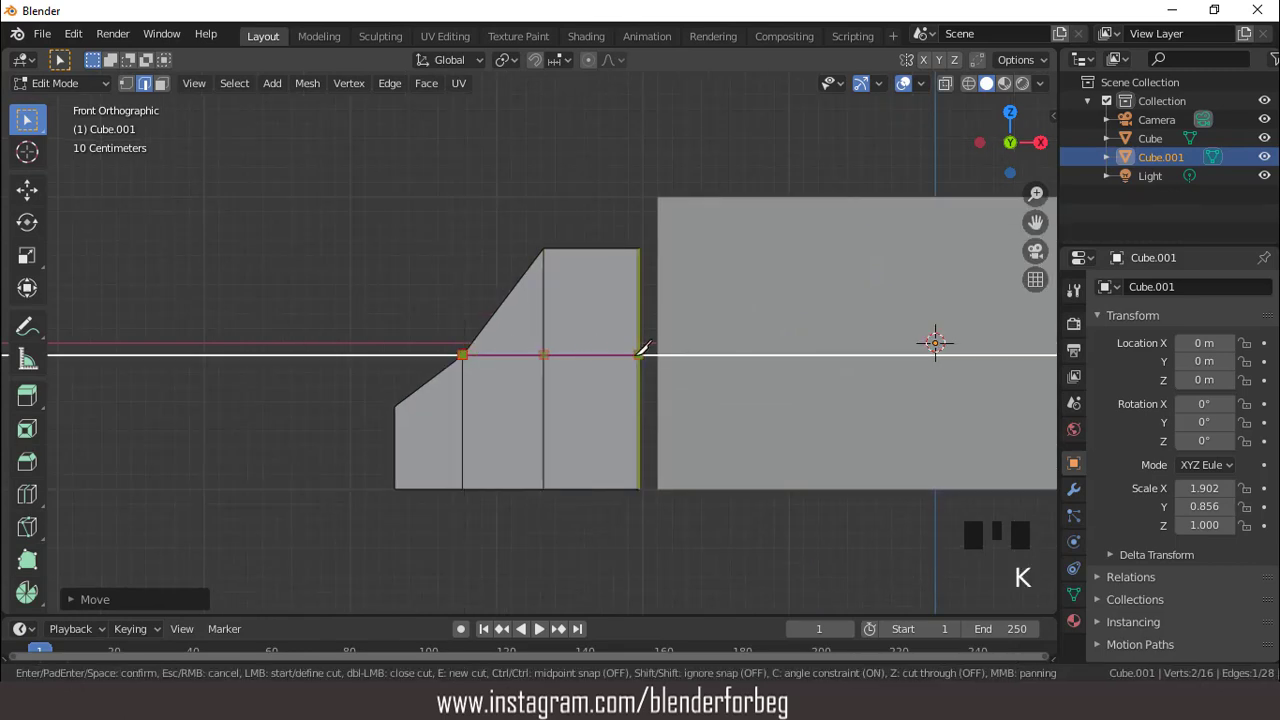
click(640, 354)
key(Return)
scroll(600, 354, up, 1)
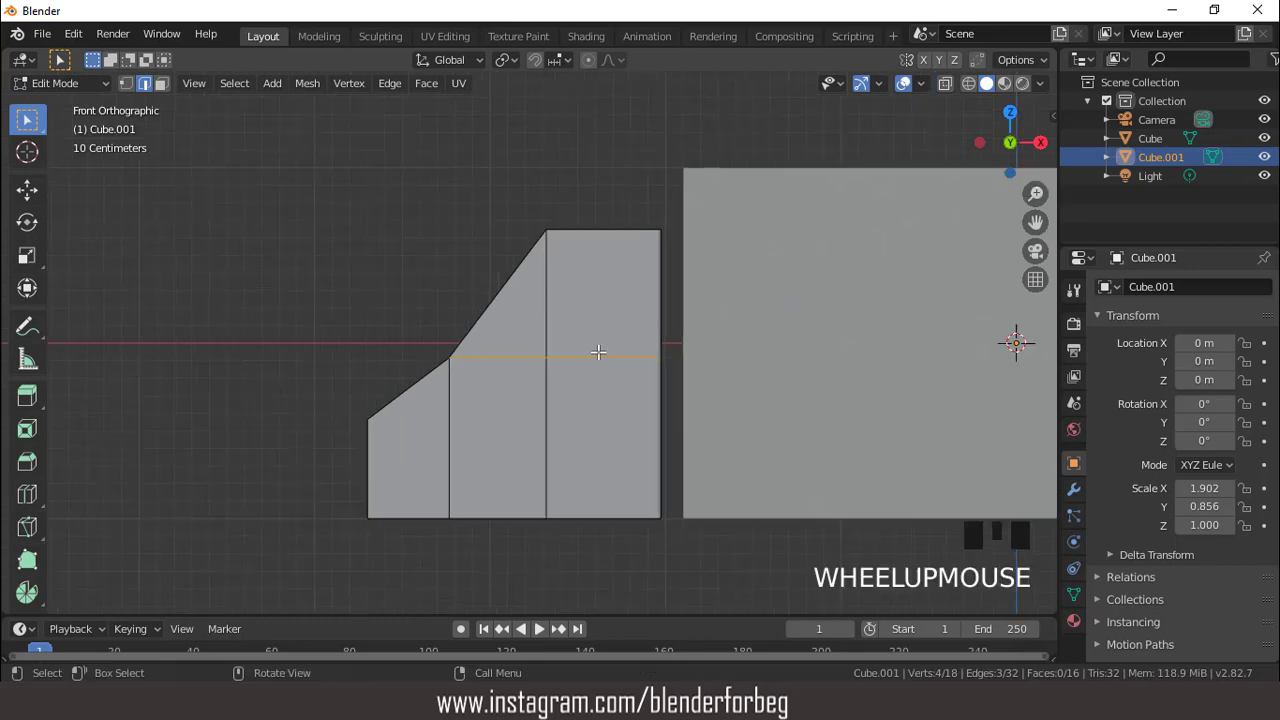
Apply all transforms to the cab object
scroll(537, 320, down, 4)
middle_drag(537, 320, 601, 379)
key(Tab)
scroll(572, 344, up, 2)
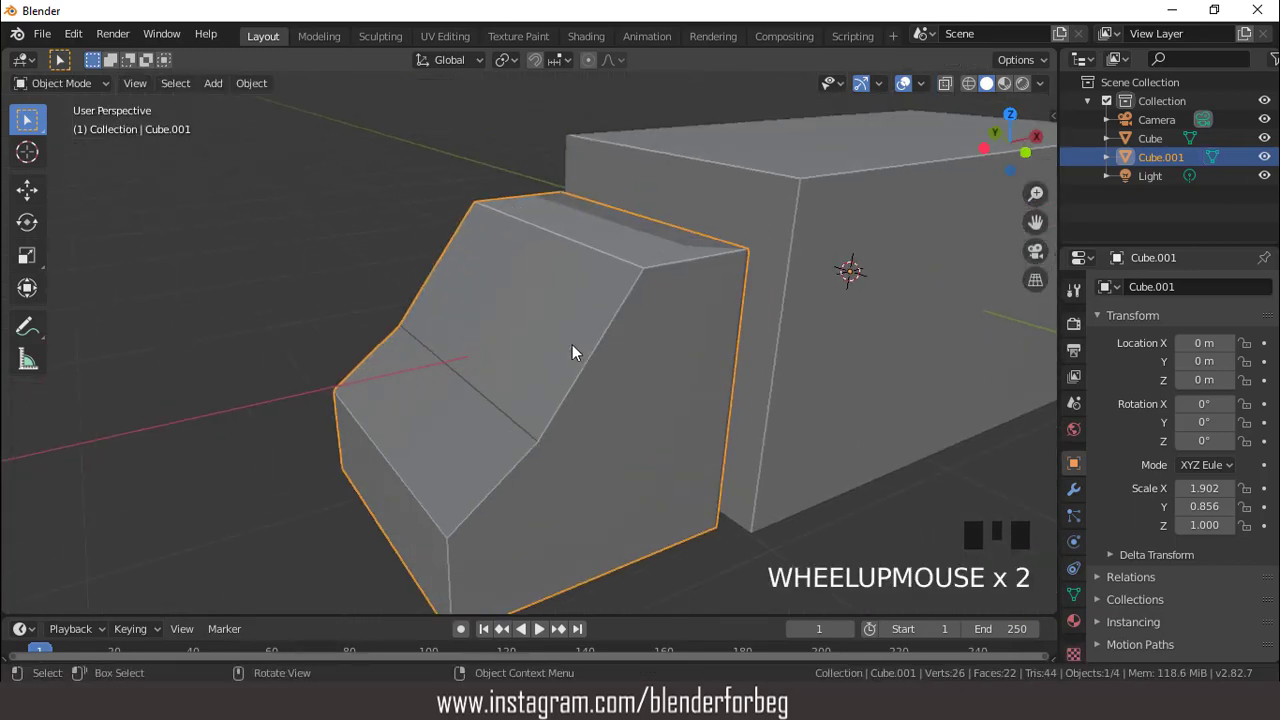
key(ctrl+a)
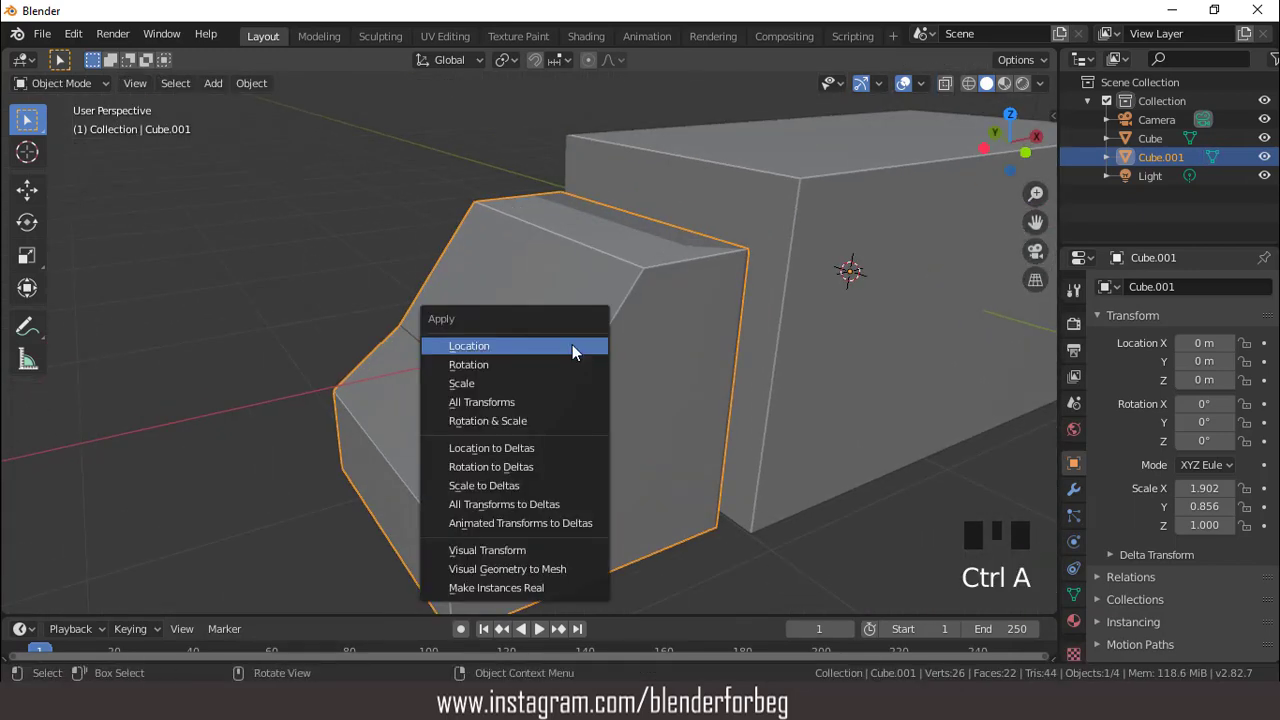
click(543, 401)
Dissolve the two upper side faces of the cab into a single side window face
key(Tab)
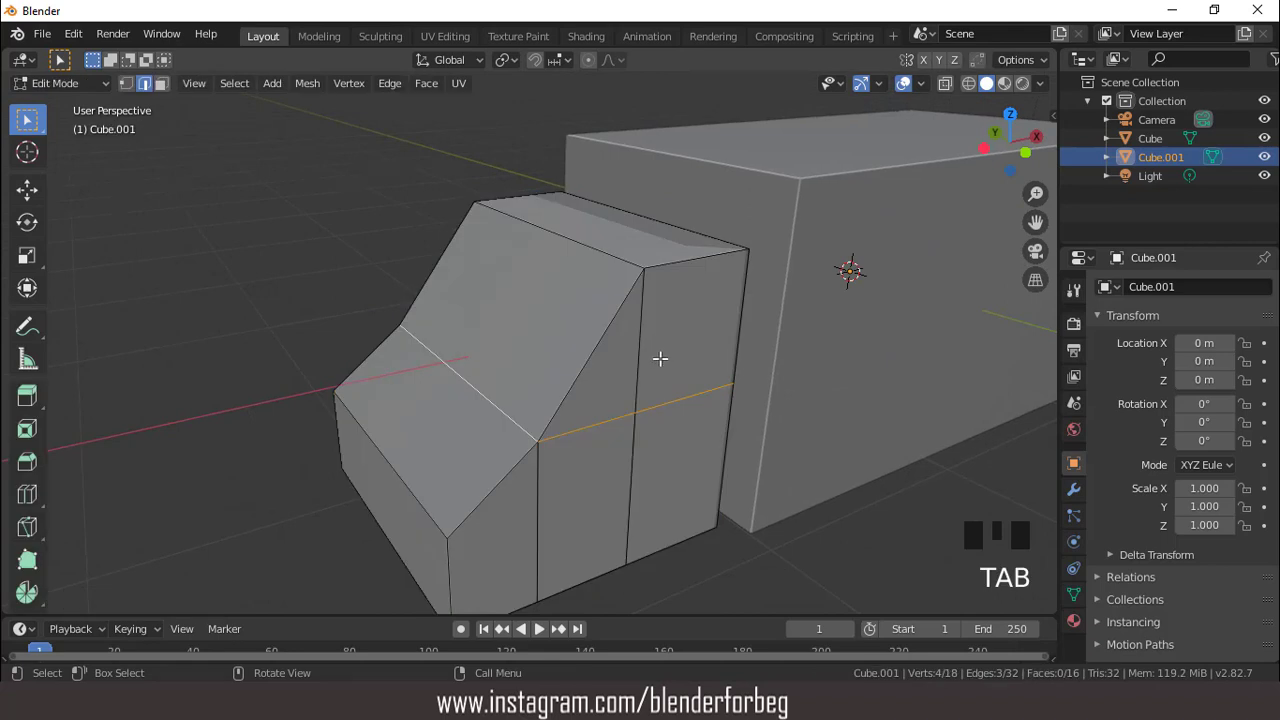
key(3)
click(654, 351)
shift+click(620, 360)
right_click(644, 361)
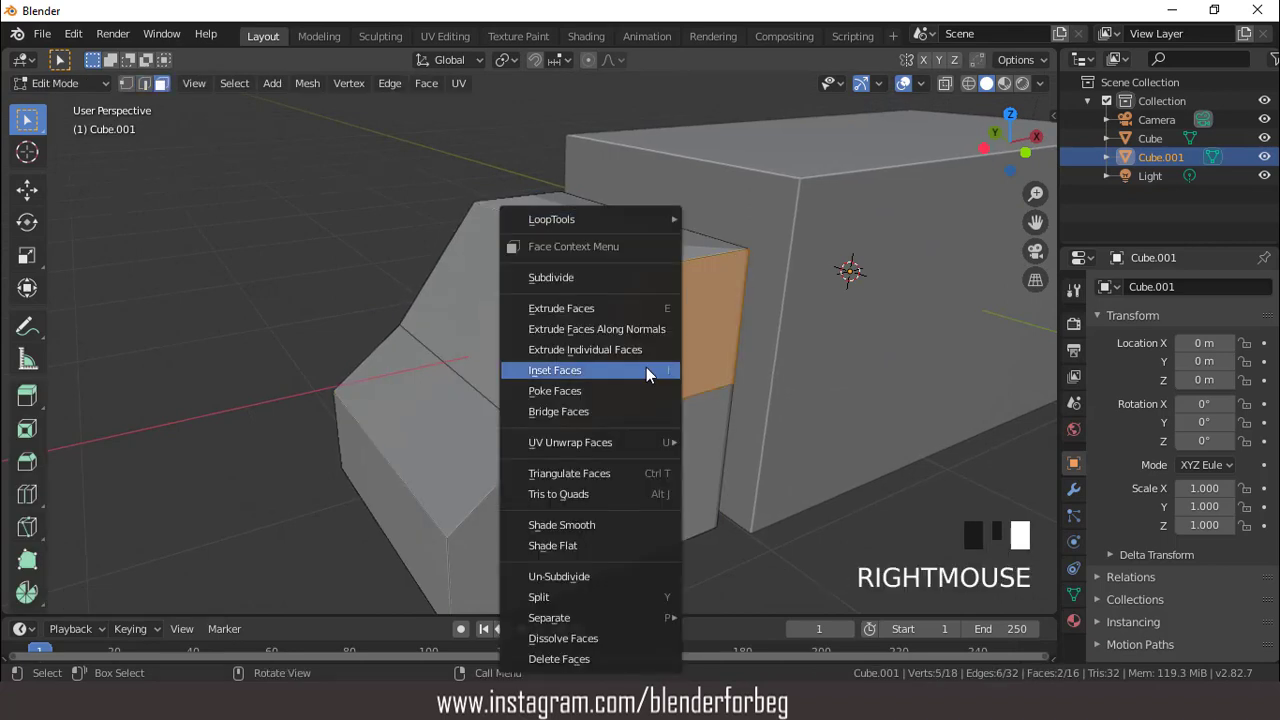
click(590, 634)
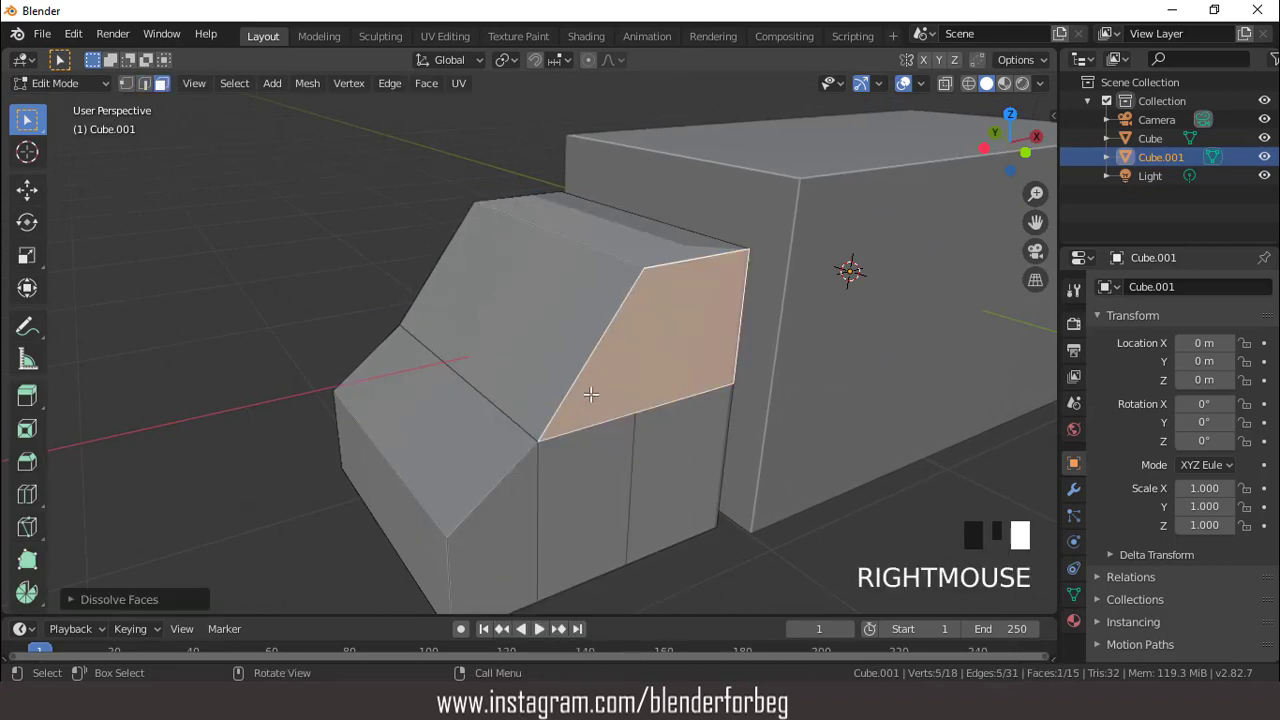
Inset the windshield and side window faces individually with a thickness of about 0.067 m
shift+click(572, 321)
middle_drag(590, 322, 629, 354)
scroll(674, 433, down, 2)
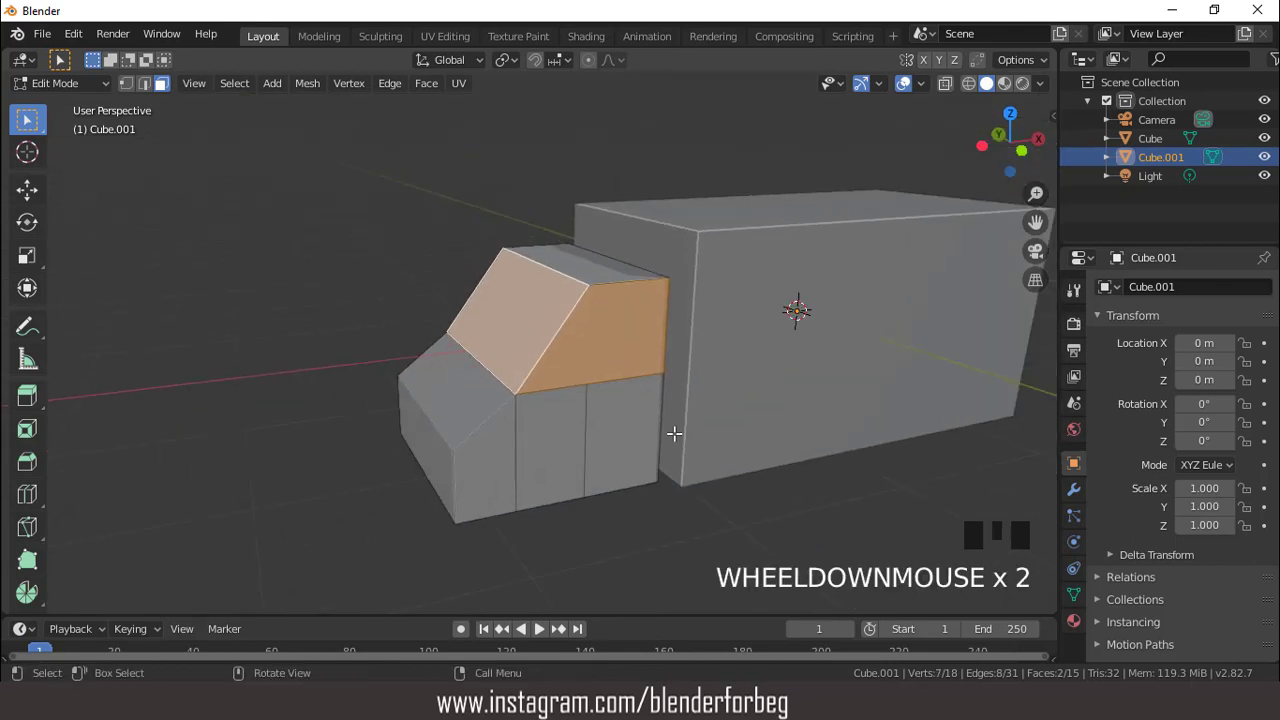
key(i)
click(668, 427)
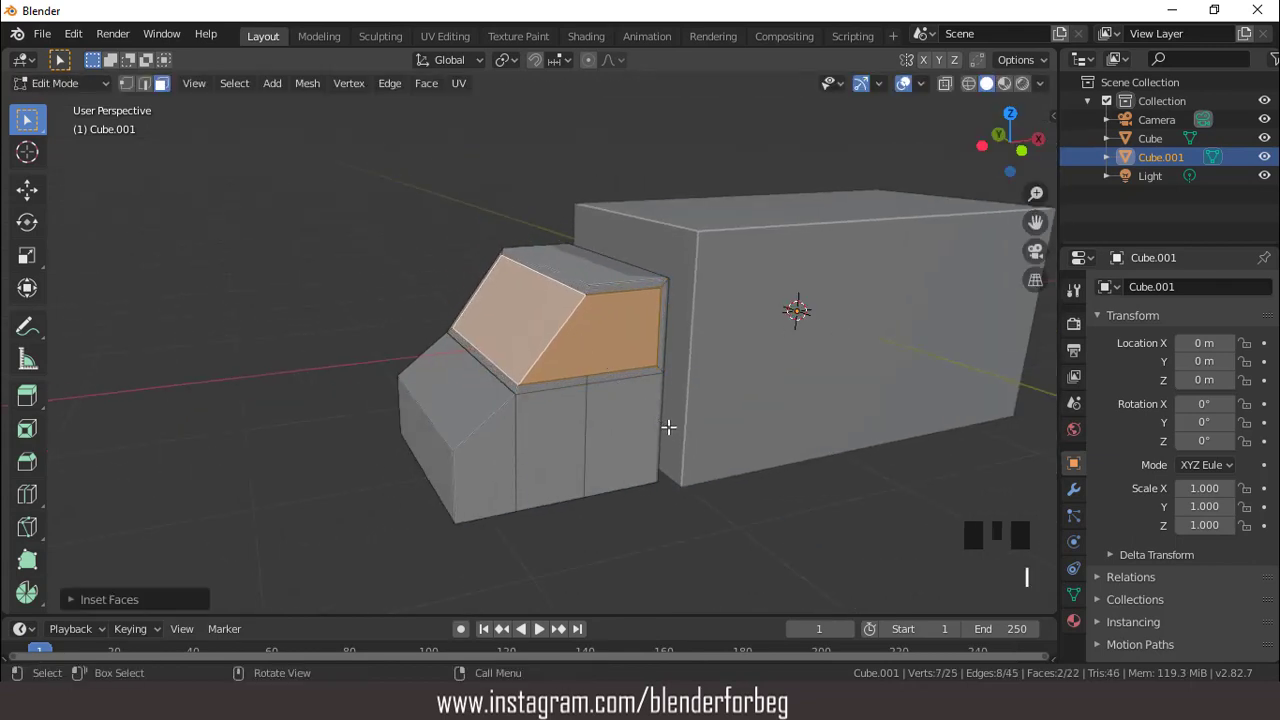
click(66, 598)
click(305, 573)
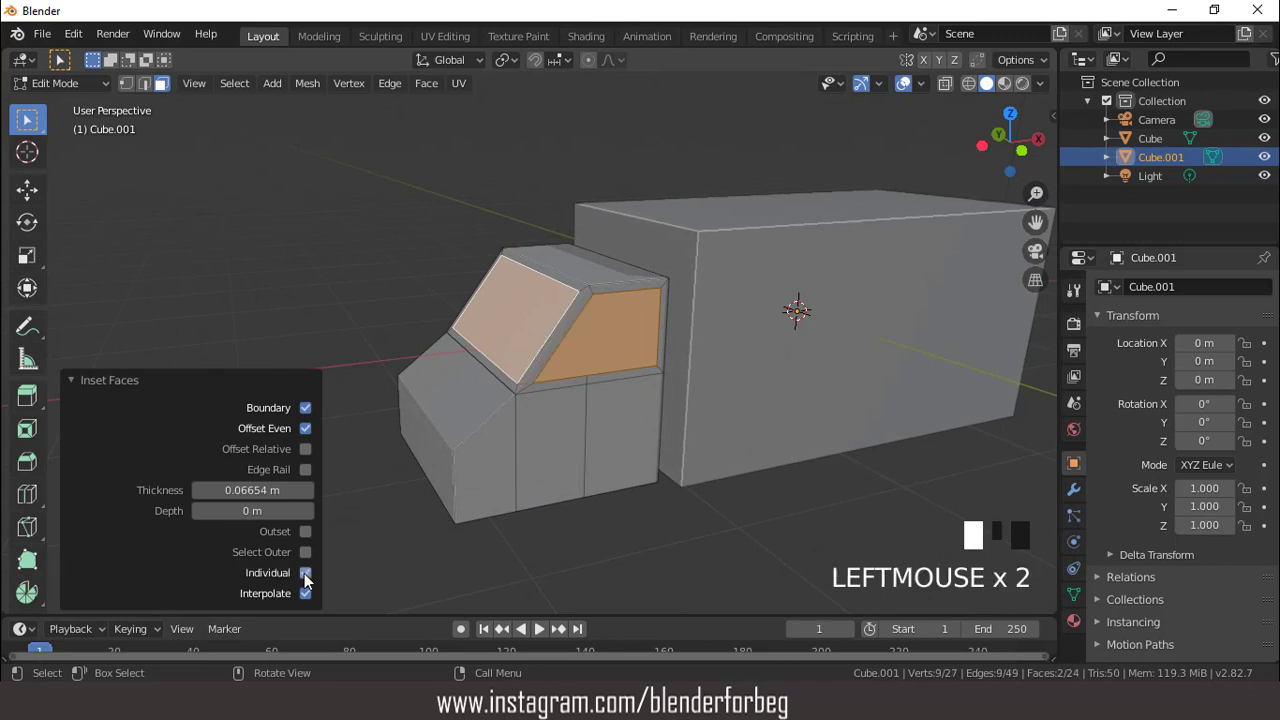
Extrude the windshield and side window faces inward along their normals by about 0.0425 m
middle_drag(699, 358, 455, 182)
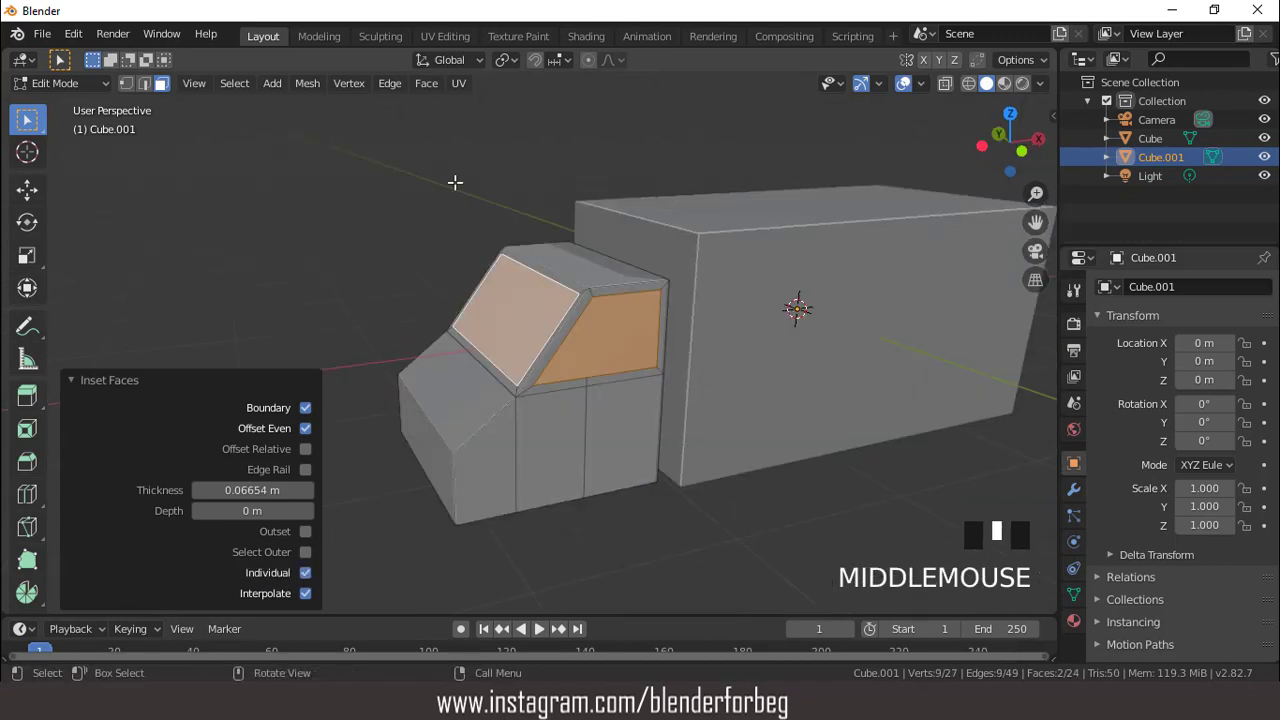
click(427, 83)
click(452, 123)
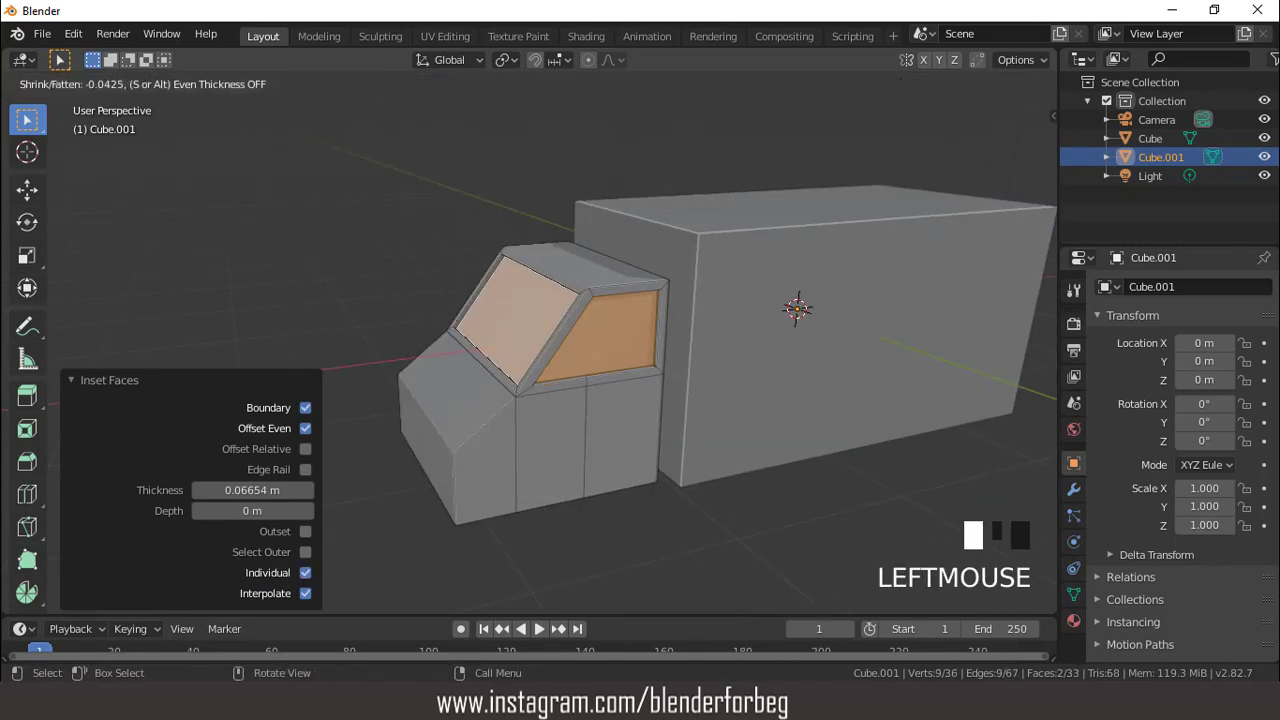
Add a centered loop cut running lengthwise through the cab, splitting it into two equal halves
scroll(591, 297, down, 3)
middle_drag(591, 297, 551, 320)
key(KP_7)
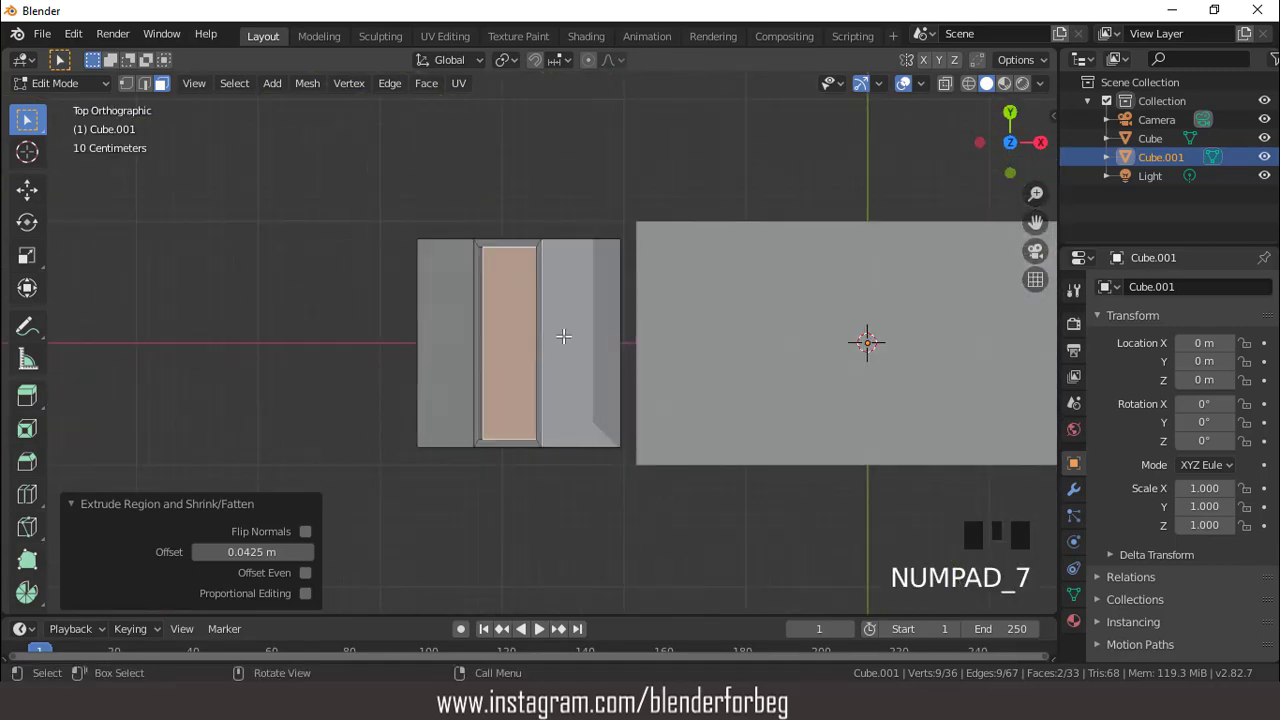
scroll(563, 336, up, 1)
key(ctrl+r)
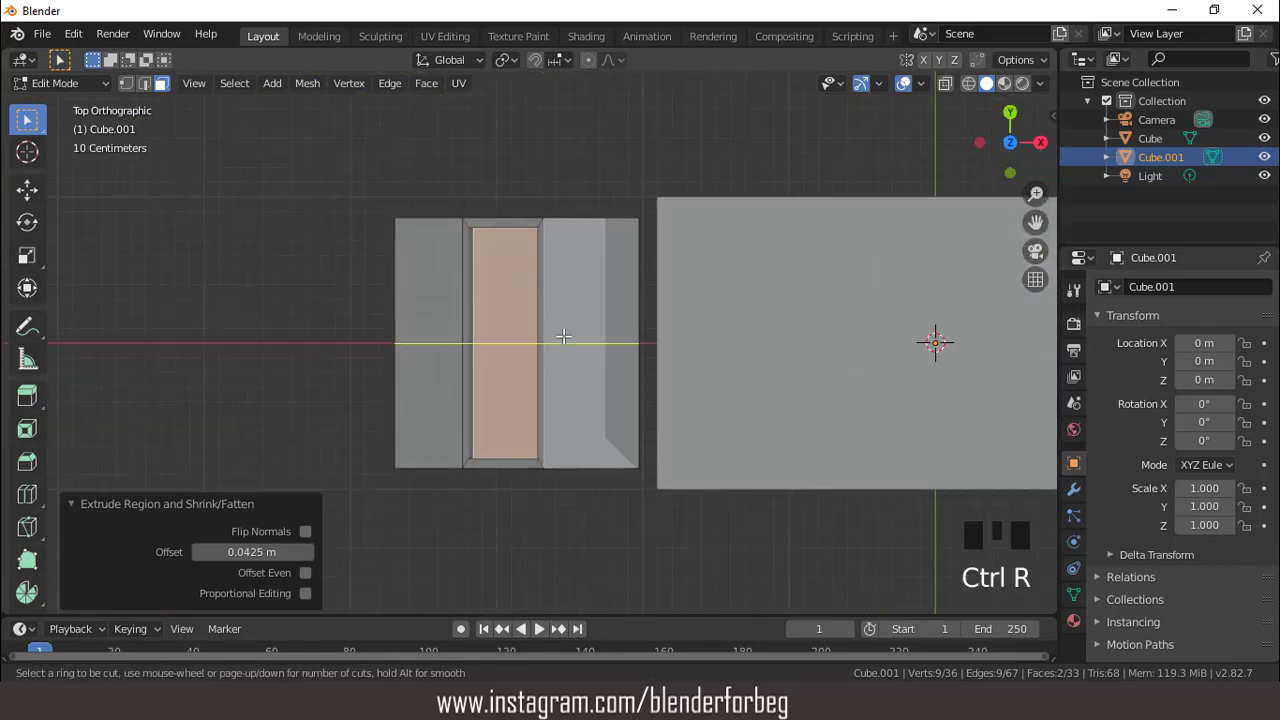
click(563, 336)
right_click(563, 337)
Delete the vertices of the cab half without the side window, selecting through the mesh, and return to Object Mode
key(1)
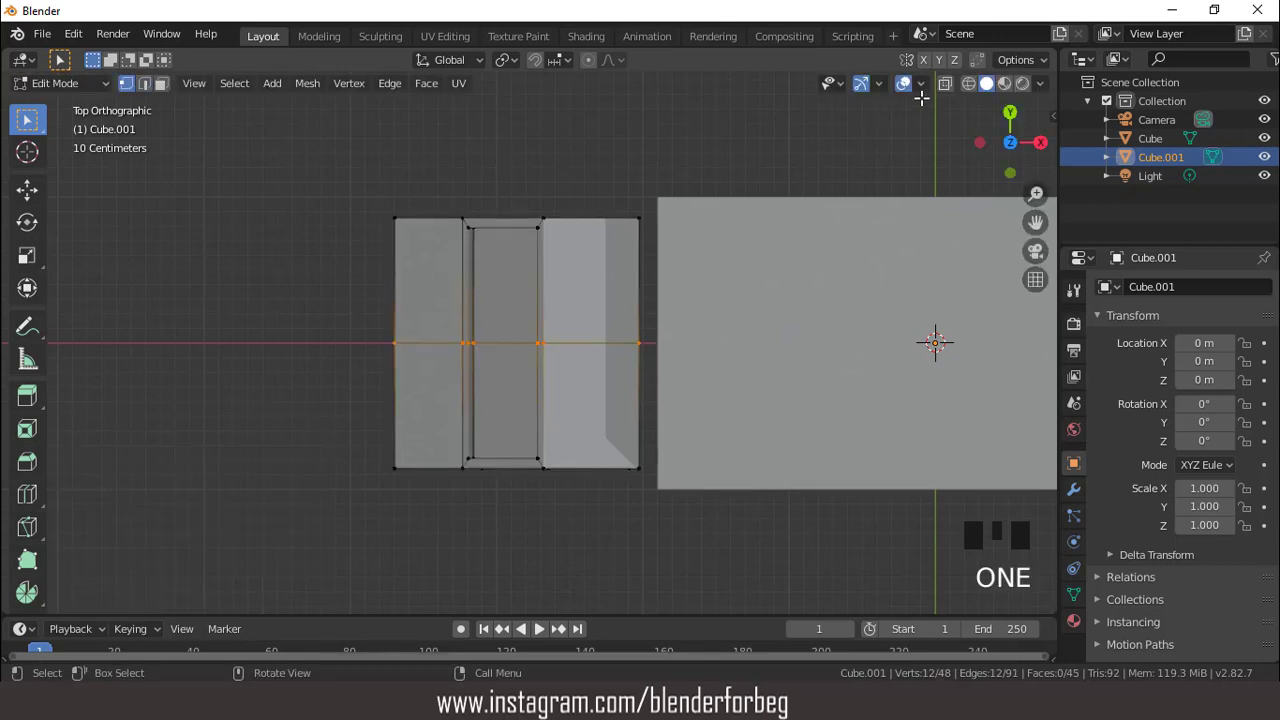
click(945, 83)
drag(367, 194, 720, 288)
key(x)
click(643, 140)
middle_drag(643, 140, 663, 163)
key(Tab)
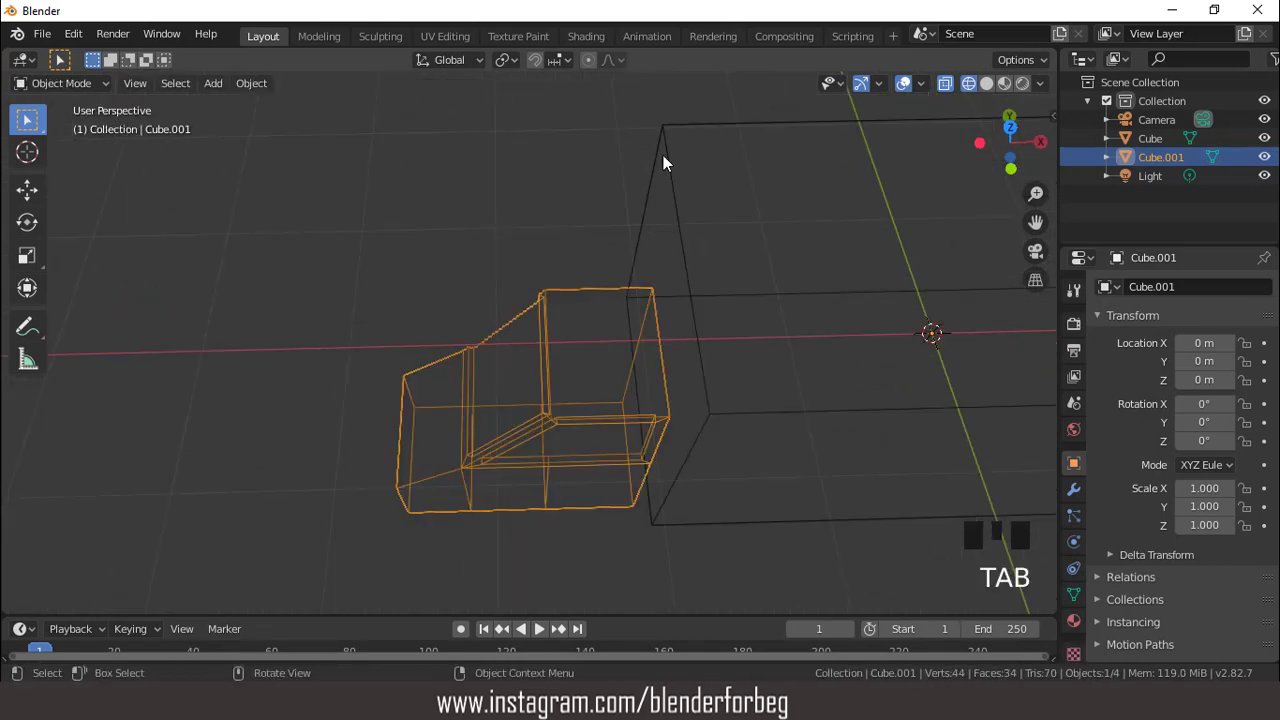
Show the half cab in solid shading and add a Mirror modifier that mirrors it only across the Y axis
click(990, 83)
click(1073, 489)
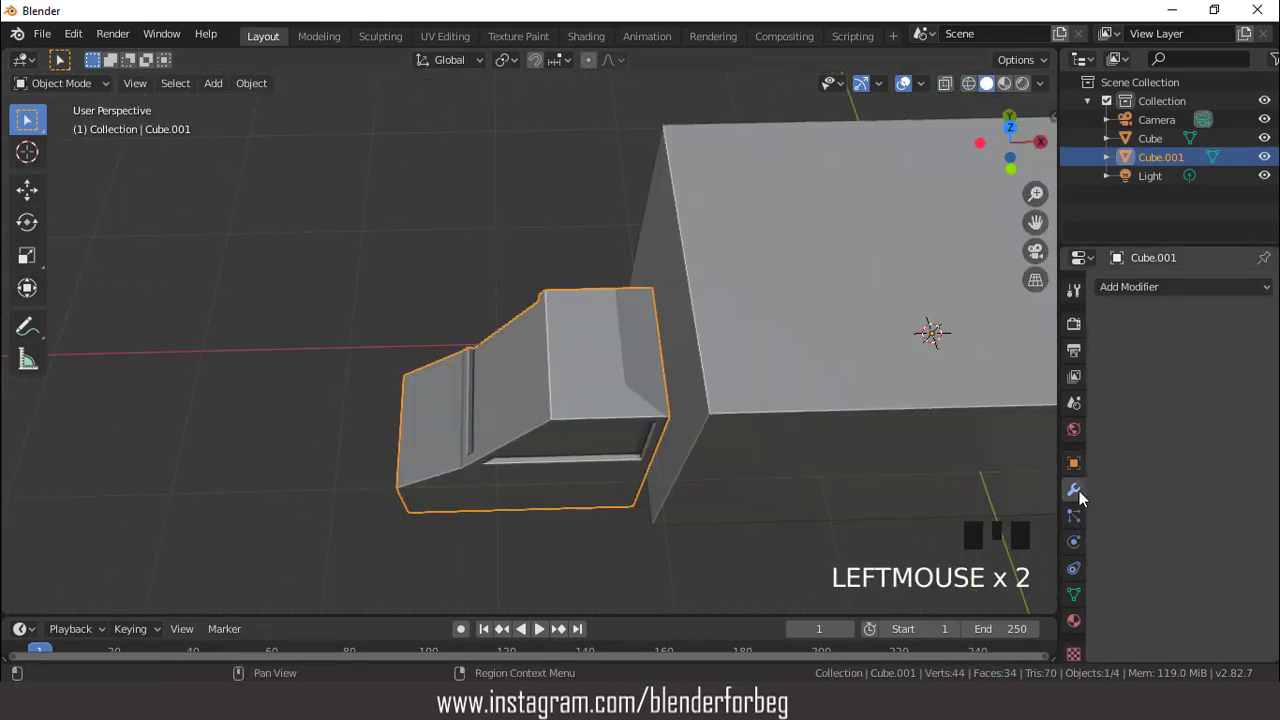
click(1112, 293)
click(900, 474)
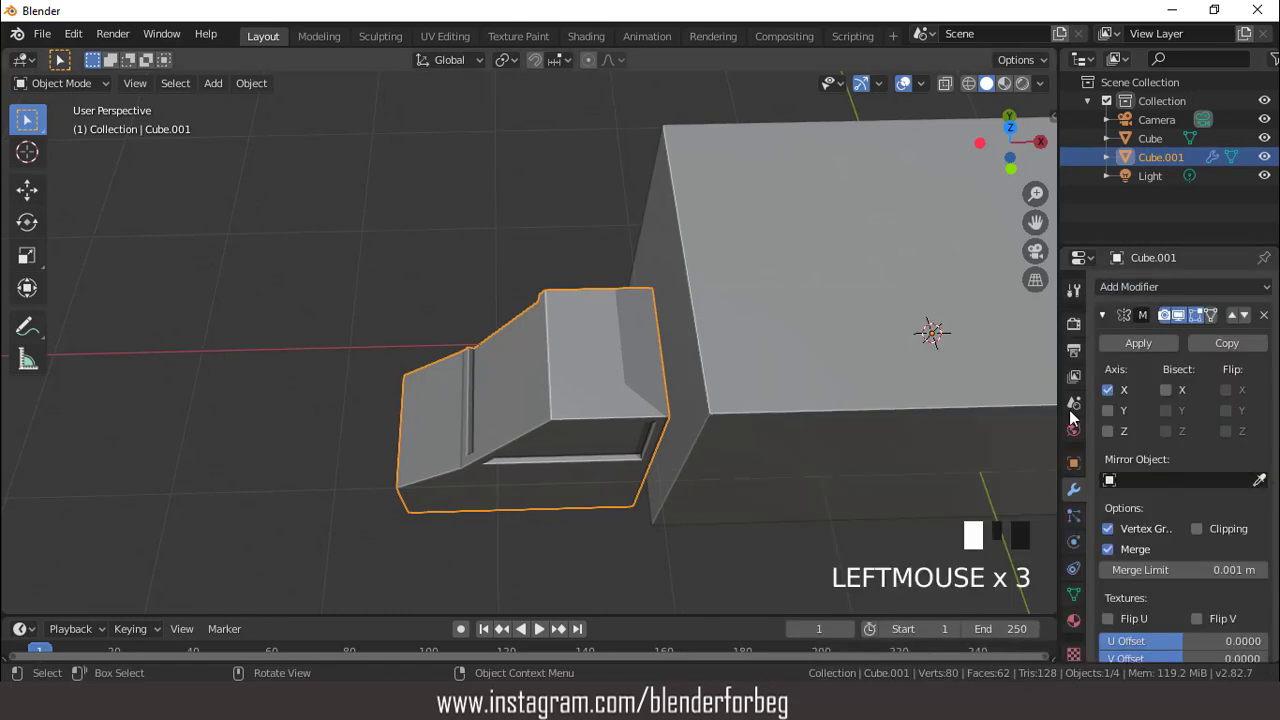
click(1107, 410)
click(1107, 390)
In Edit Mode, duplicate the cab's vertical front face in place and scale the copy to about 0.32 along Z
middle_drag(590, 326, 571, 408)
key(Tab)
scroll(545, 345, up, 3)
scroll(531, 363, down, 4)
scroll(573, 381, up, 2)
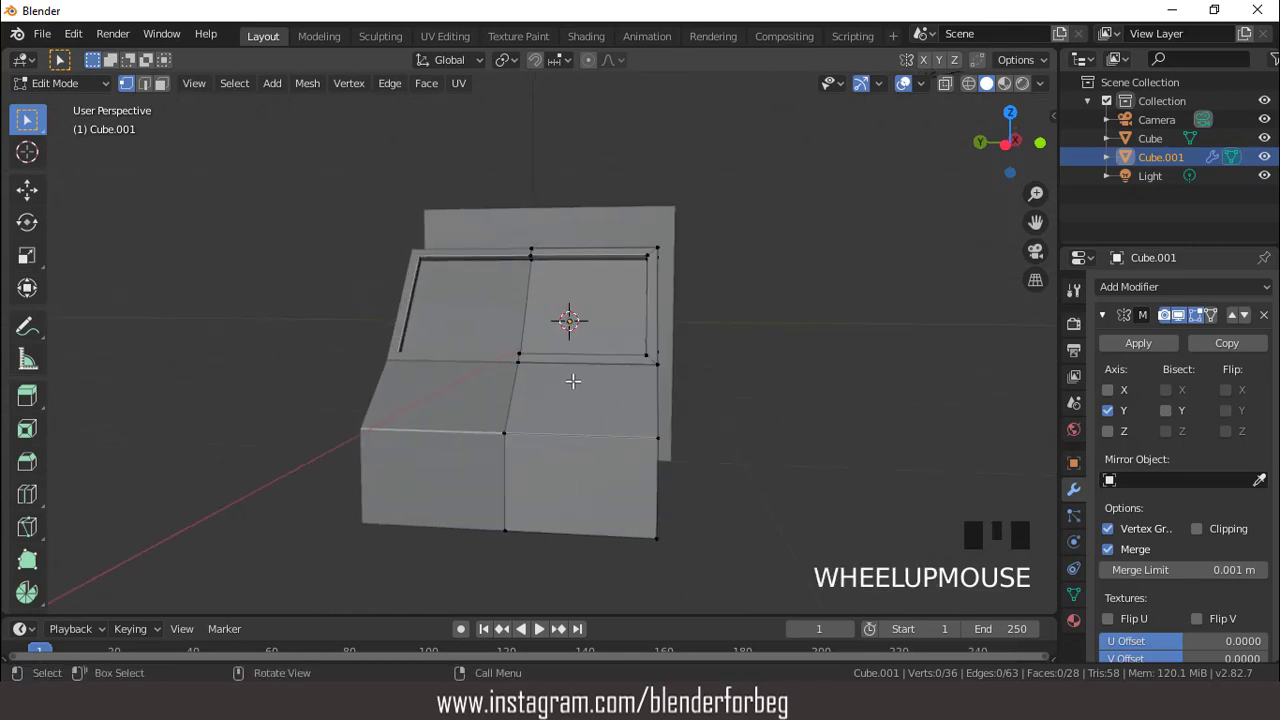
key(3)
click(594, 462)
middle_drag(594, 463, 594, 428)
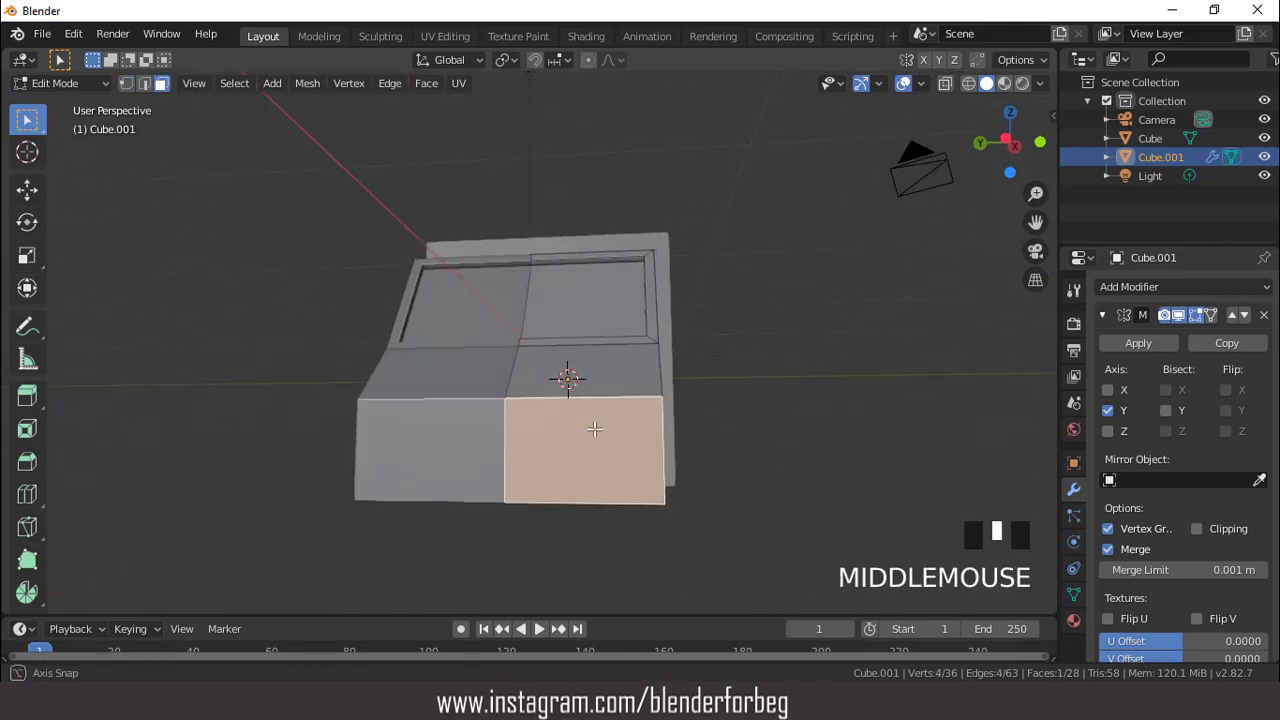
key(shift+d)
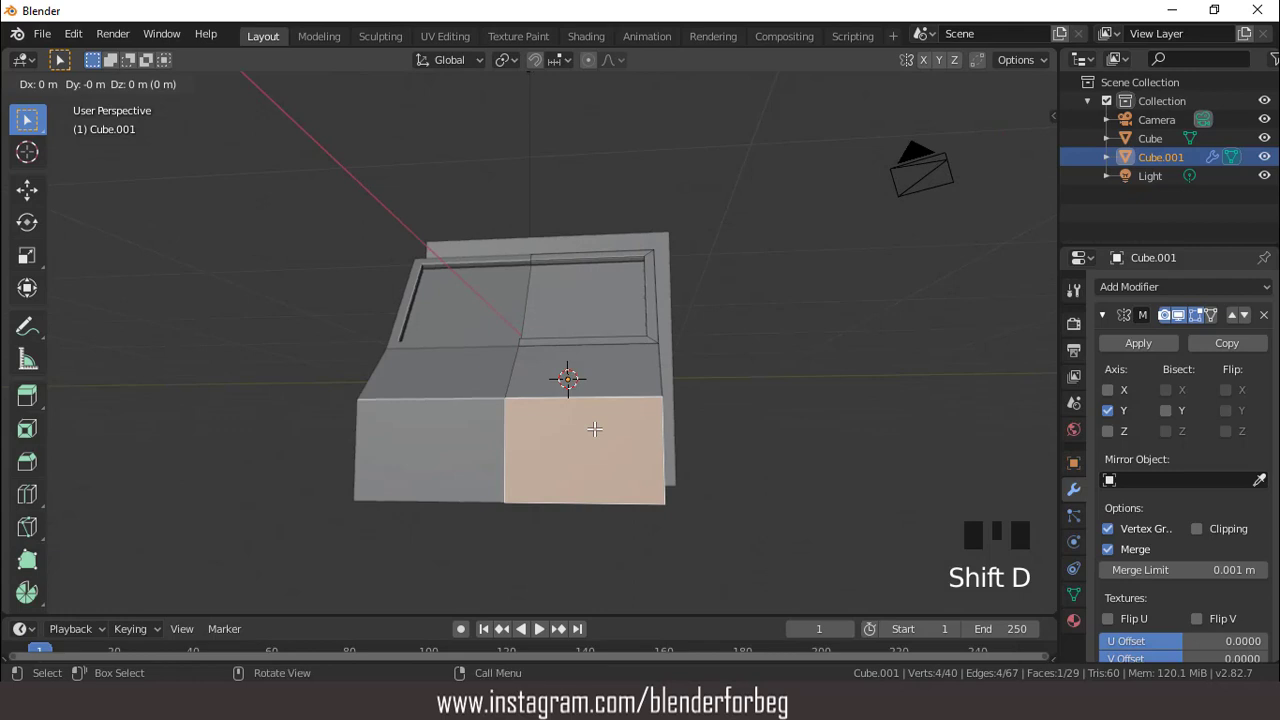
right_click(594, 428)
key(s)
key(z)
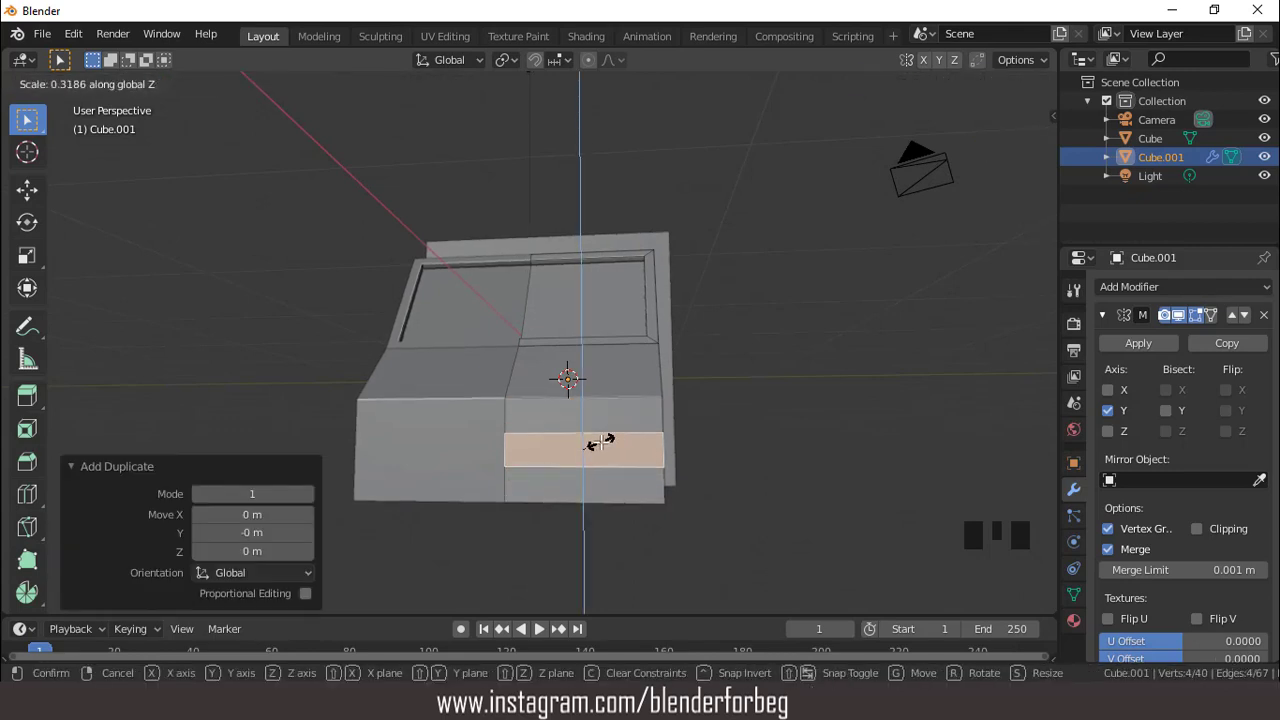
click(603, 443)
Move the narrow front strip up 0.0221 m along Z and extrude it forward 0.0488 m
middle_drag(604, 443, 627, 461)
key(g)
key(z)
click(620, 443)
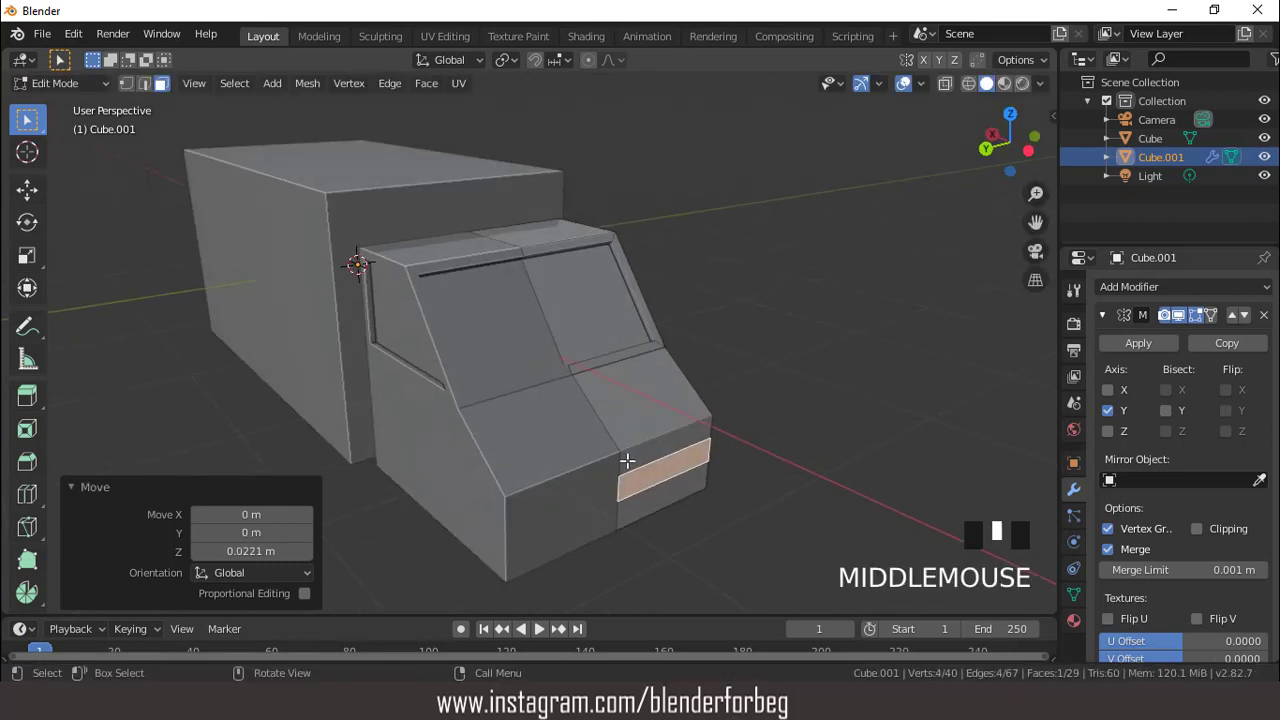
key(e)
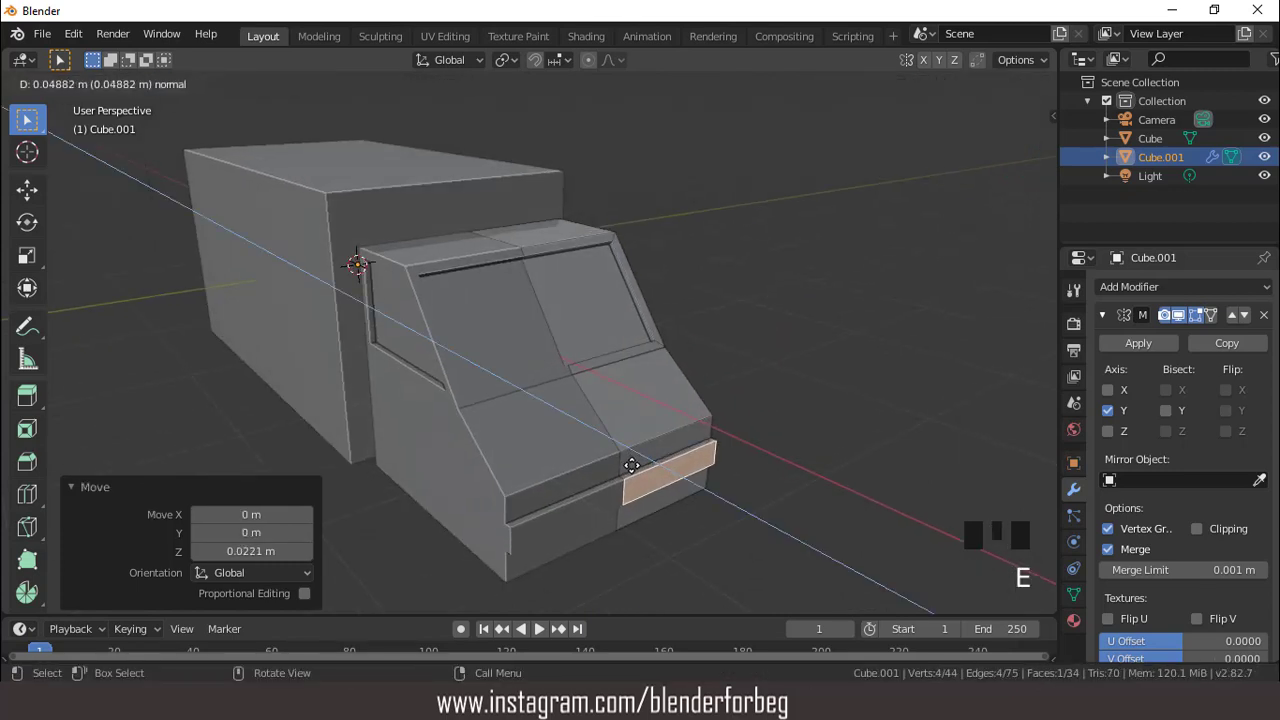
click(632, 465)
Add a vertical loop cut through the extruded front strip, slid about 0.38 toward its outer end
mouse_move(631, 466)
middle_down()
mouse_move(625, 455)
mouse_move(648, 461)
middle_up()
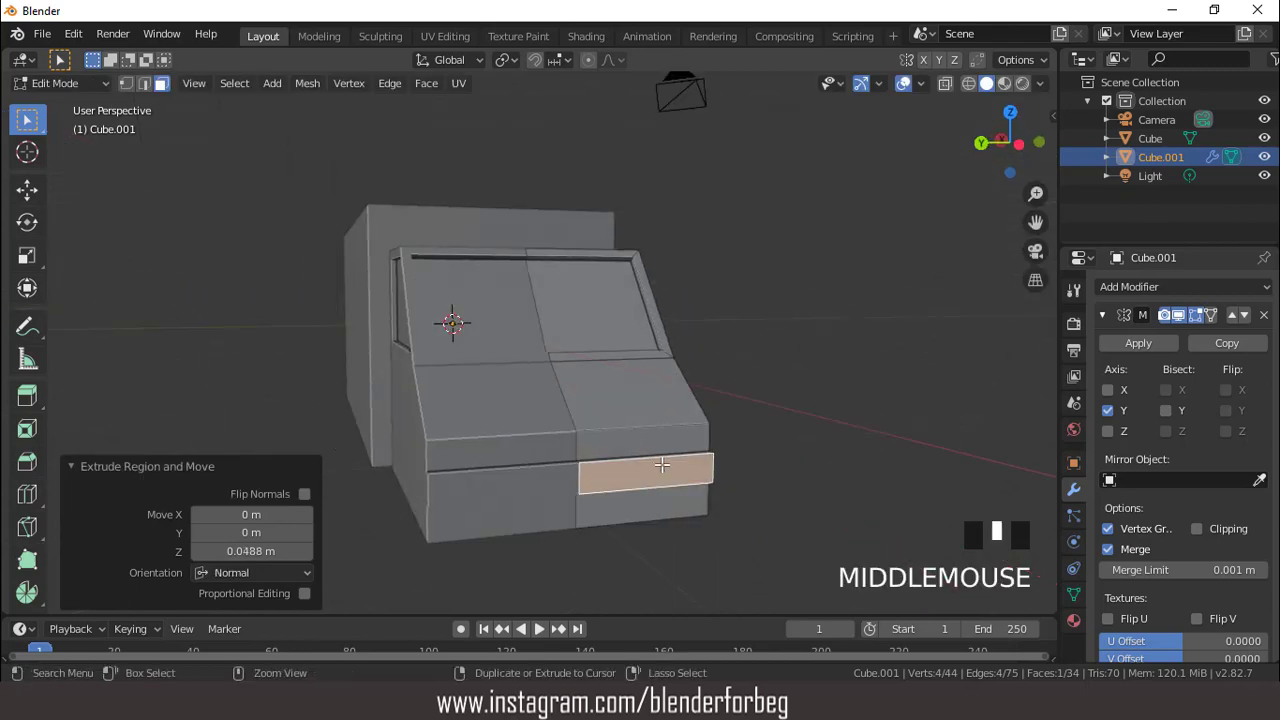
key(ctrl+r)
click(662, 465)
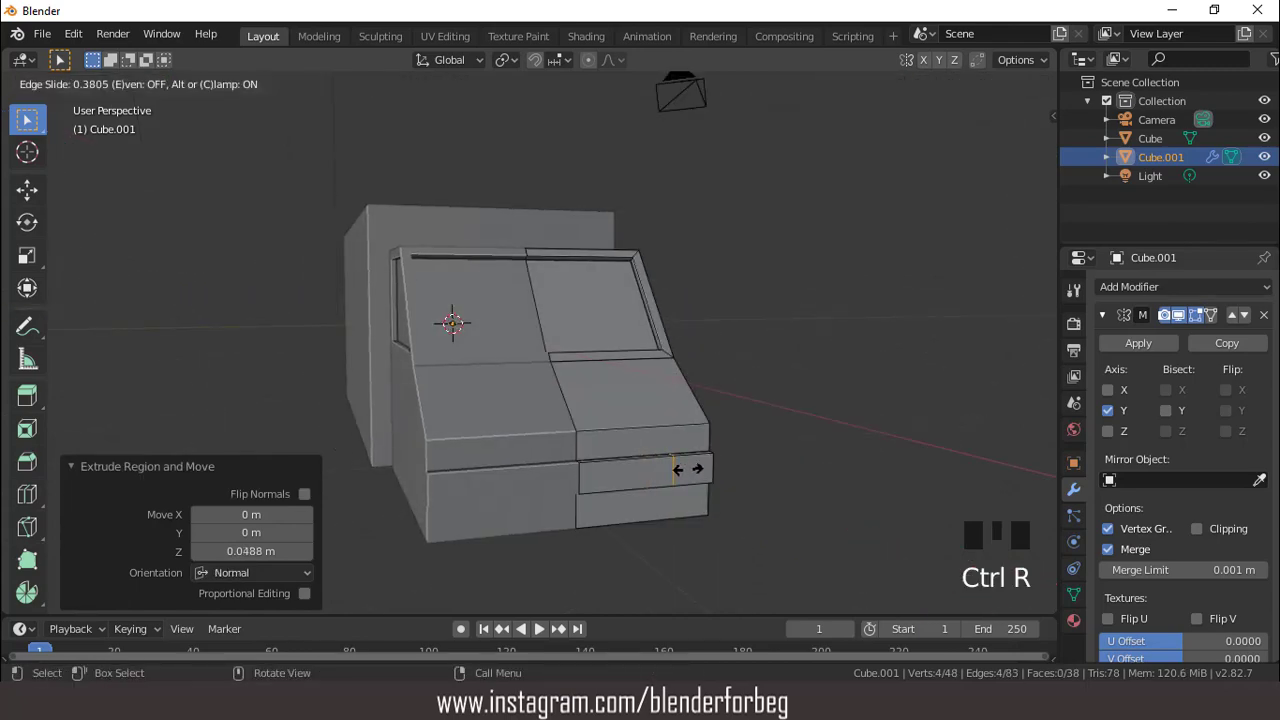
click(676, 468)
middle_drag(676, 468, 604, 504)
Inset the front face of the strip's short outer section by about 0.0198 m for a headlight
key(3)
click(543, 503)
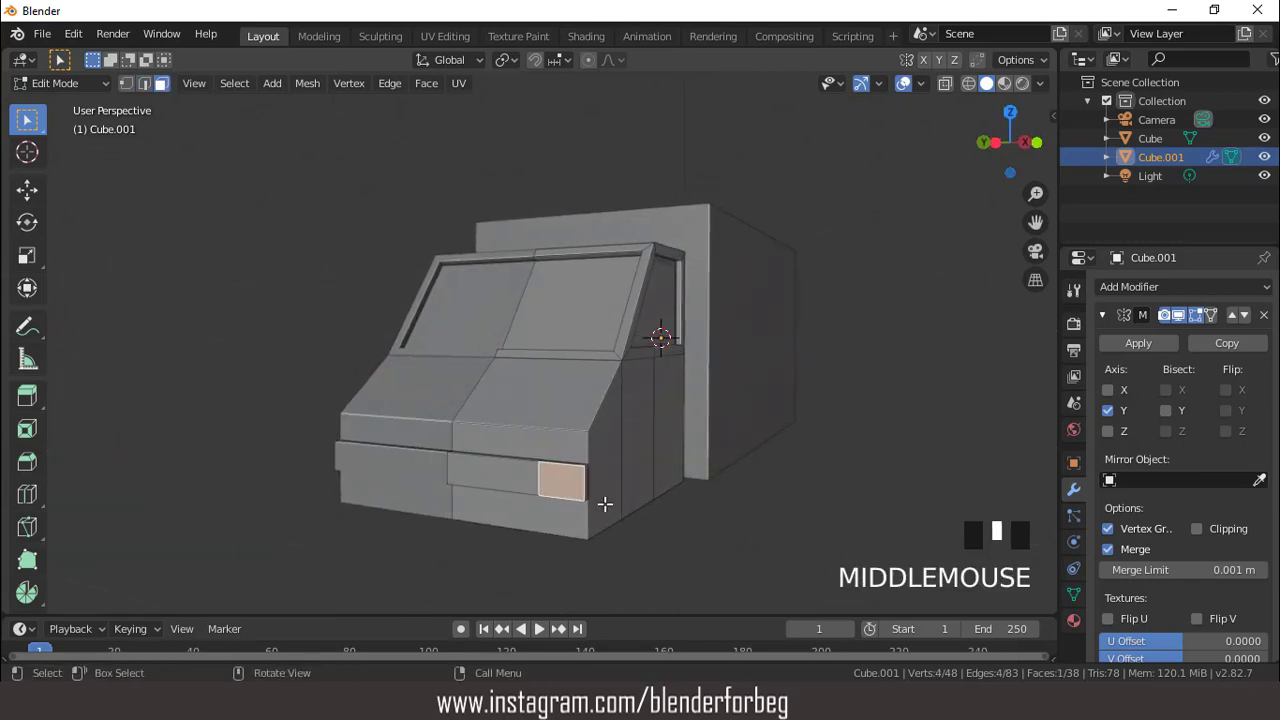
key(i)
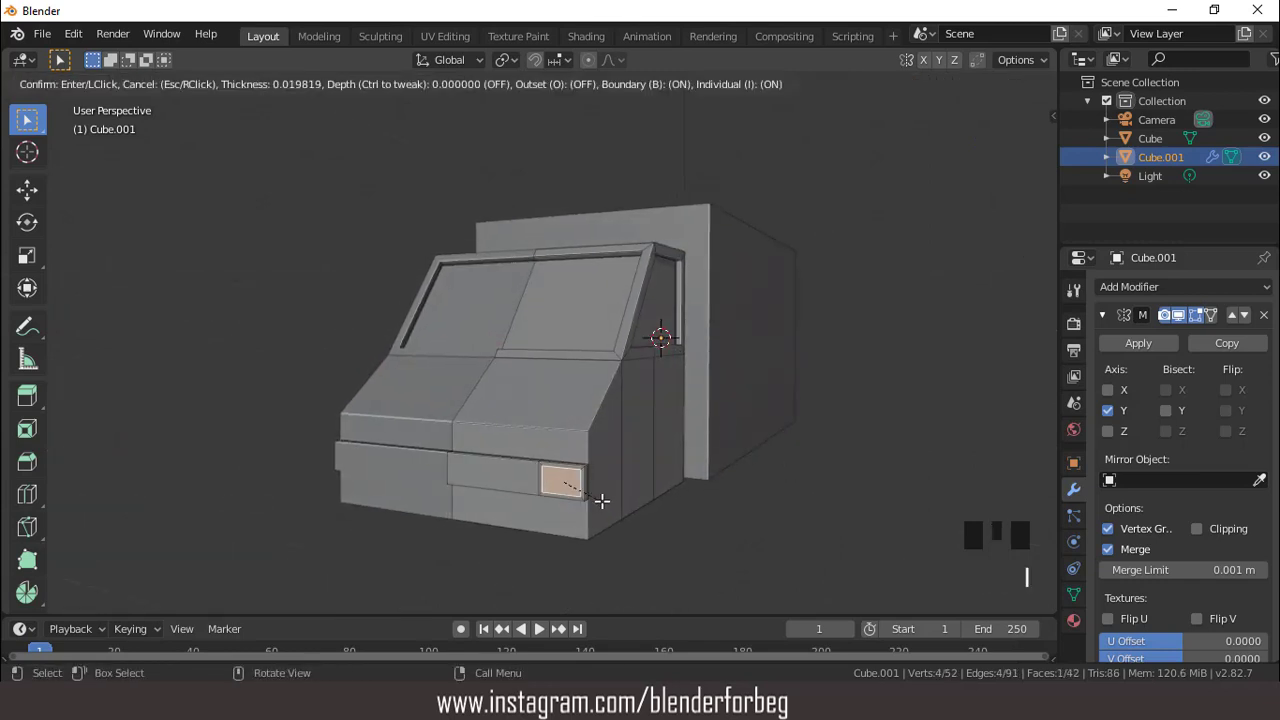
click(602, 501)
Scale the inset headlight face to 0.898 along Y and extrude it 0.0267 m inward
key(s)
key(y)
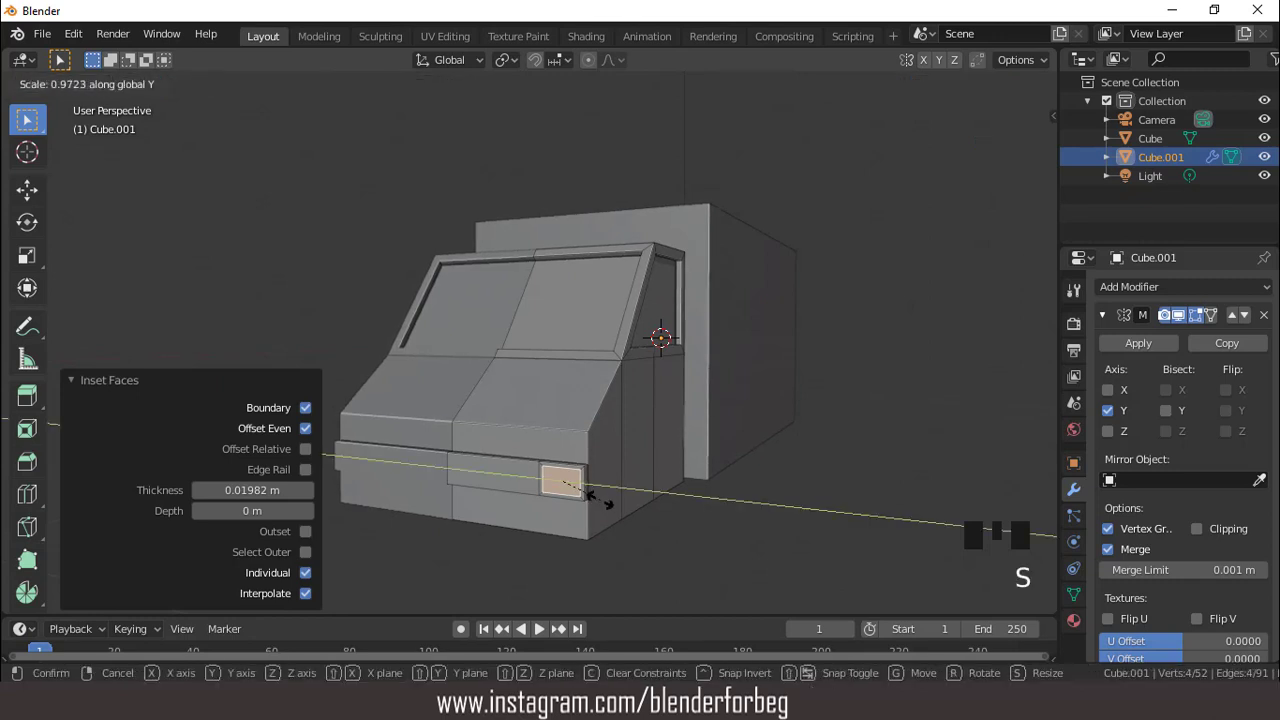
click(597, 497)
key(e)
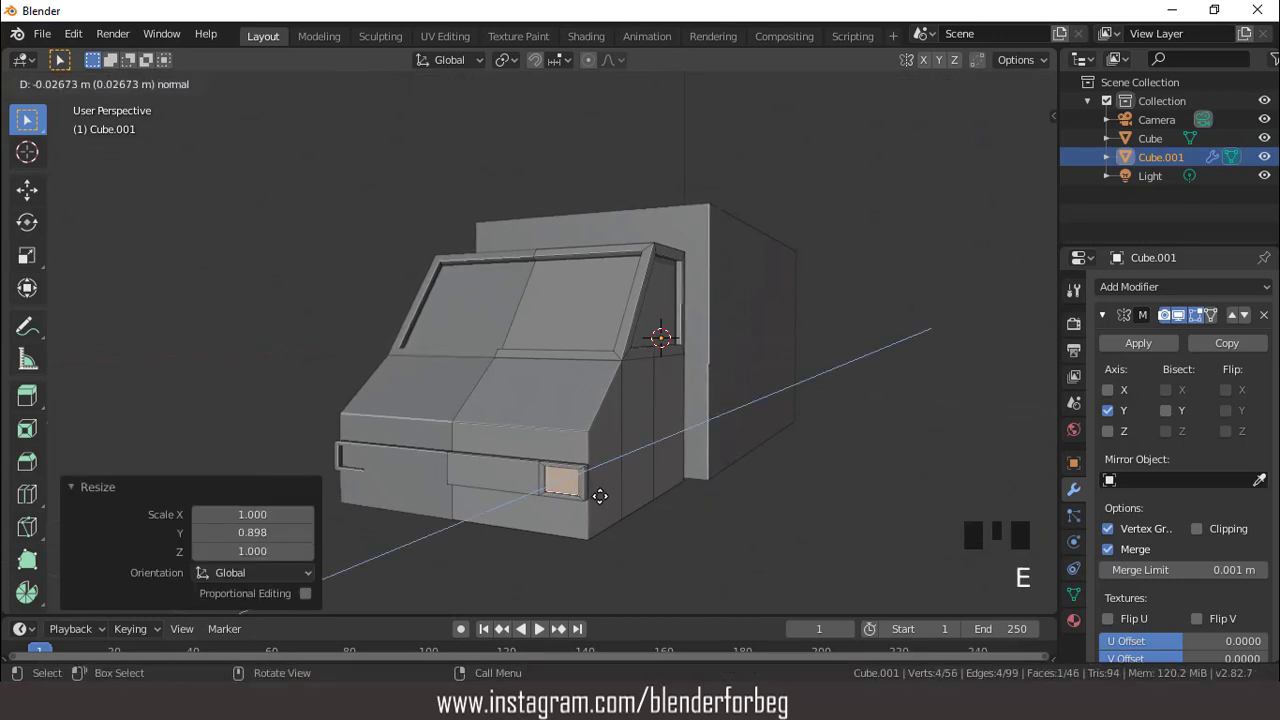
click(600, 496)
In the straight-on view of the cab's nose, knife a horizontal cut below the headlight strip from the centerline to the outer edge
middle_drag(600, 496, 574, 446)
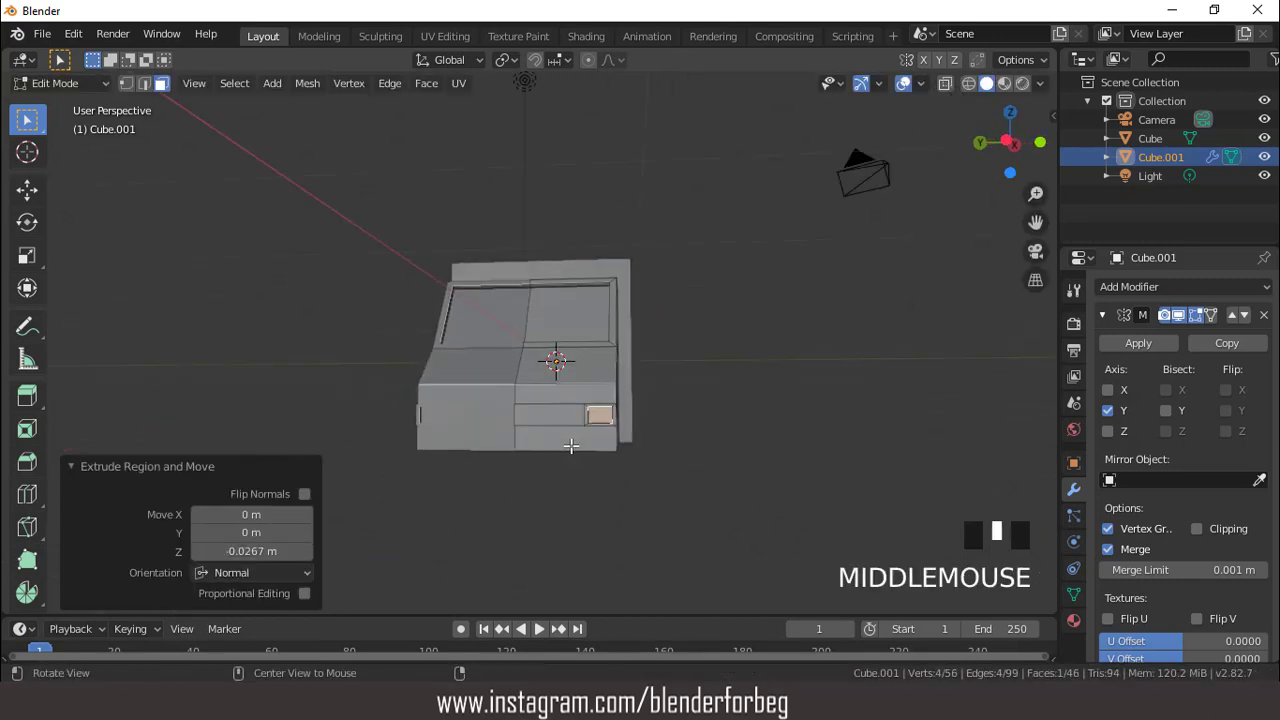
scroll(574, 446, up, 2)
key(ctrl+KP_3)
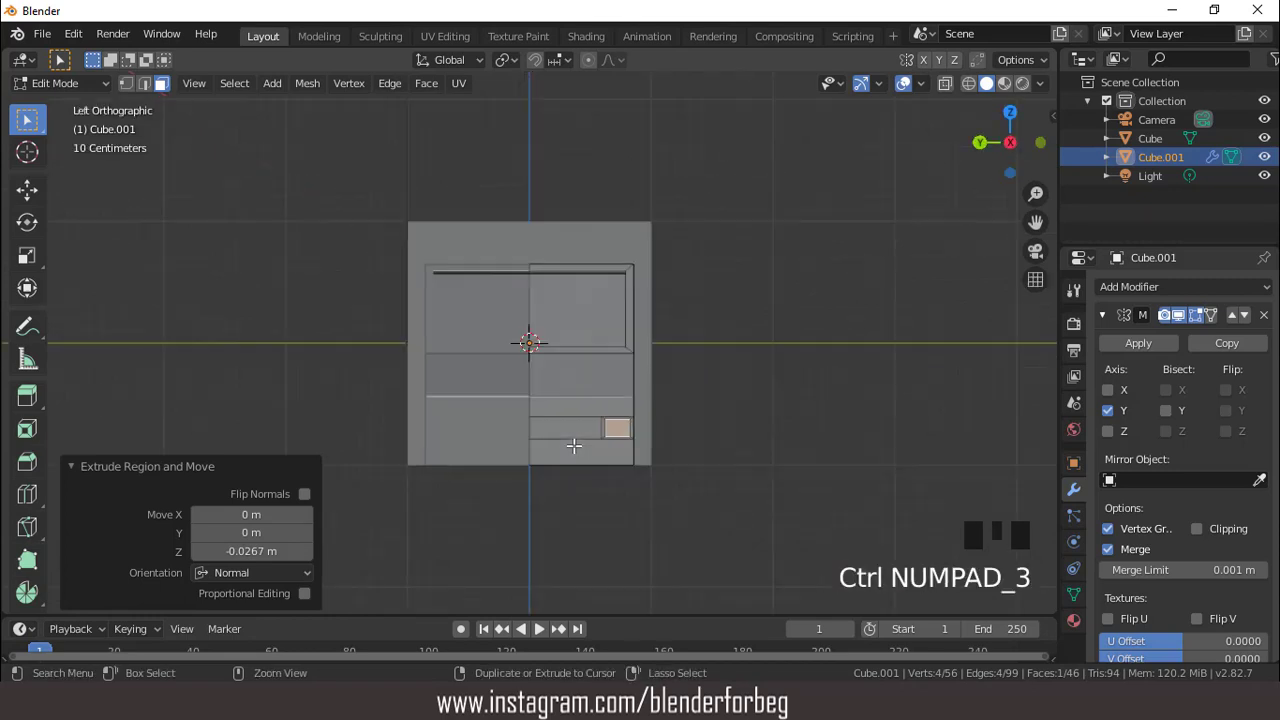
scroll(586, 449, up, 2)
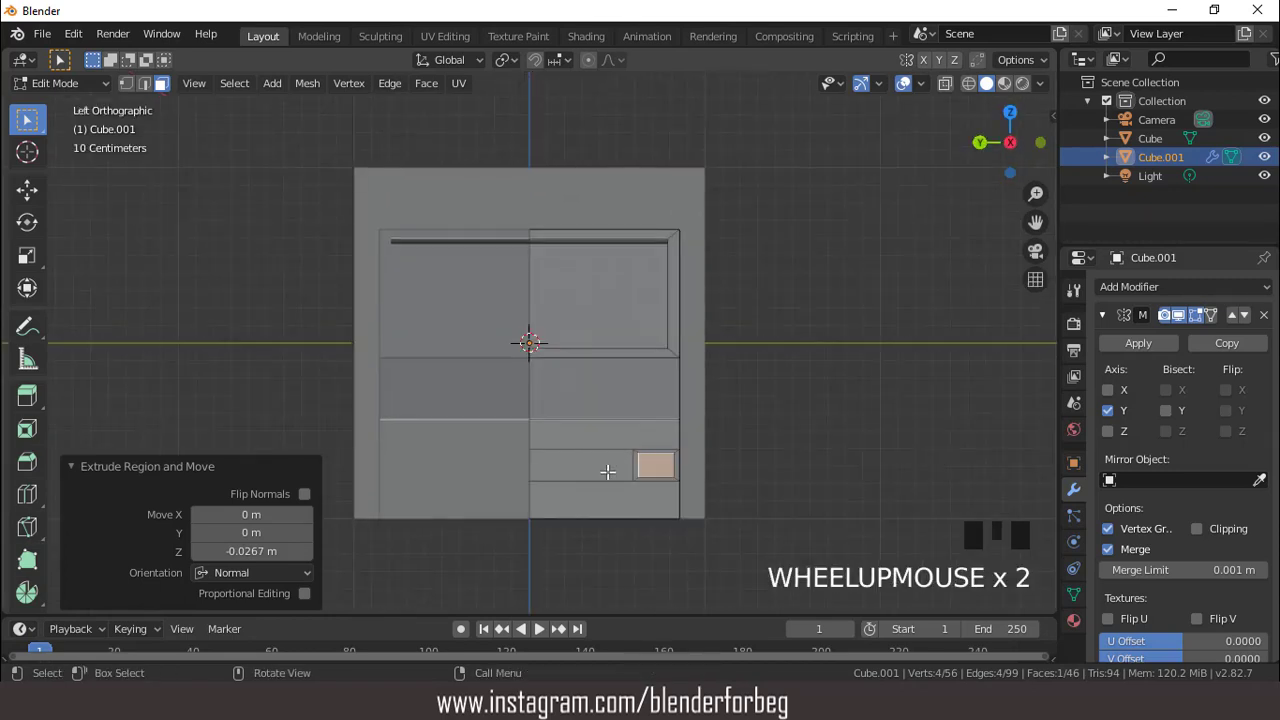
key(k)
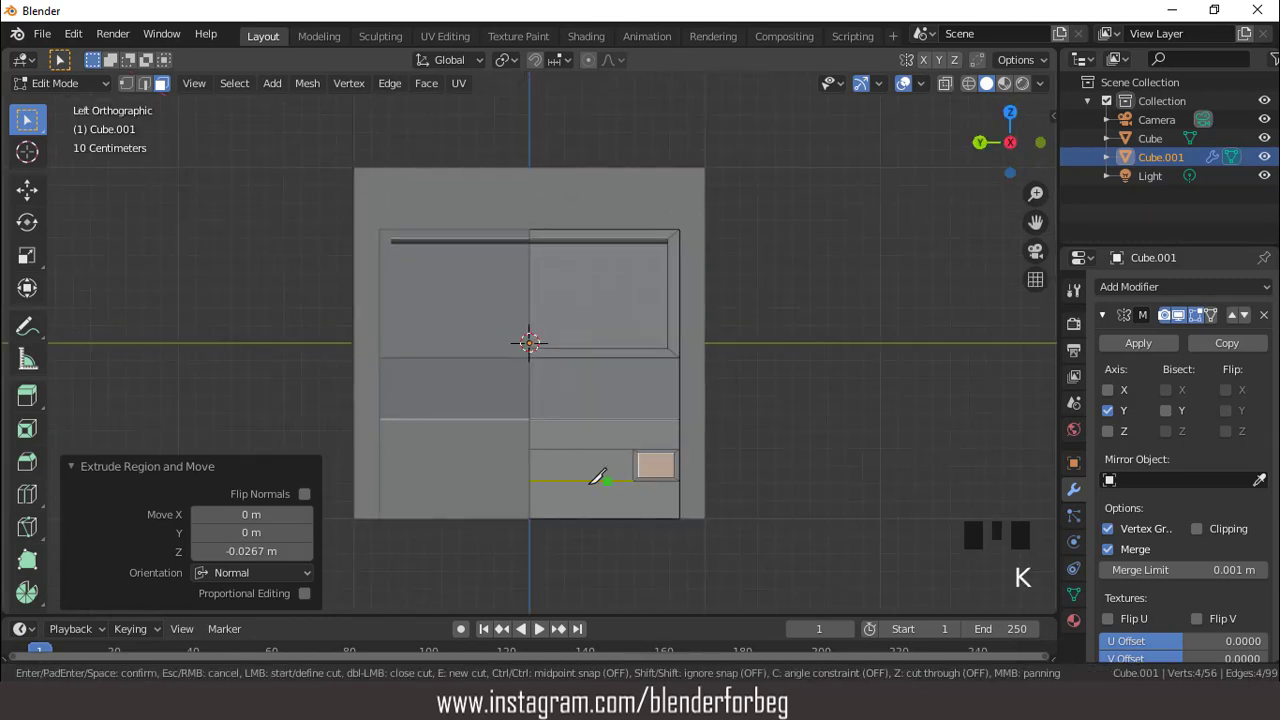
click(537, 495)
key(c)
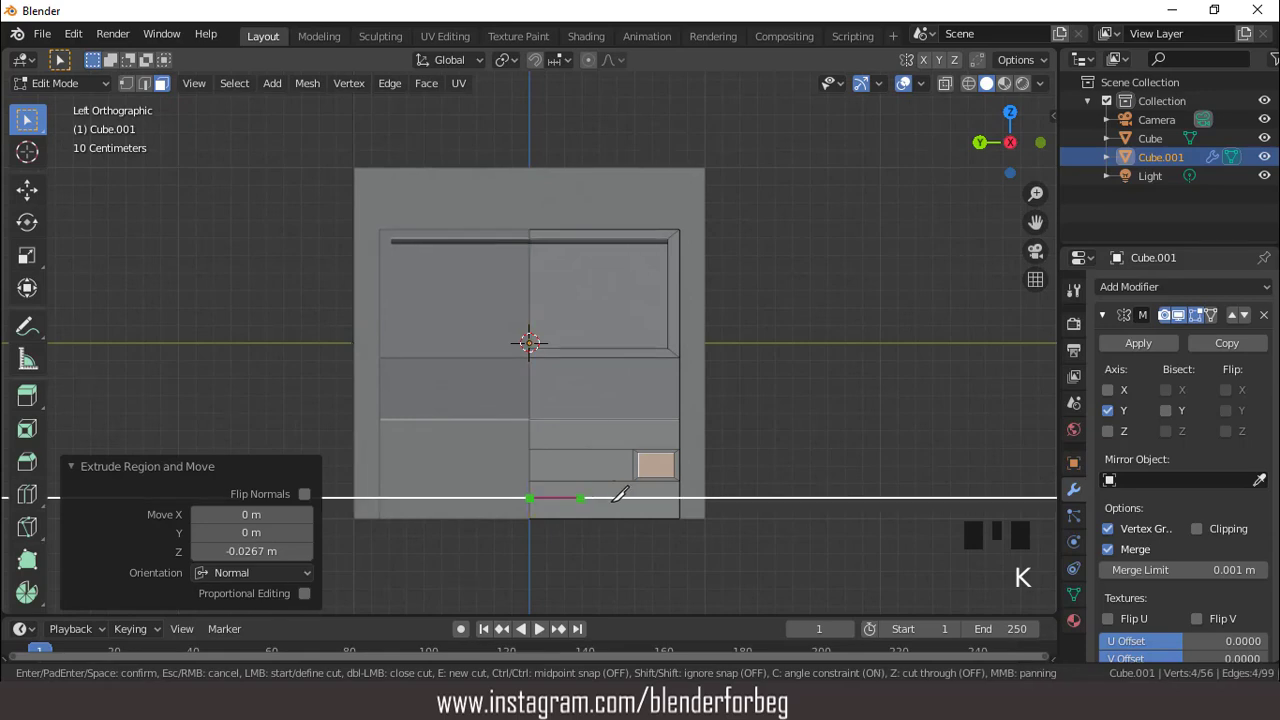
click(680, 498)
key(Return)
Extrude the lowest strip of the cab's front face forward about 0.051 m to form a bumper
scroll(560, 417, down, 3)
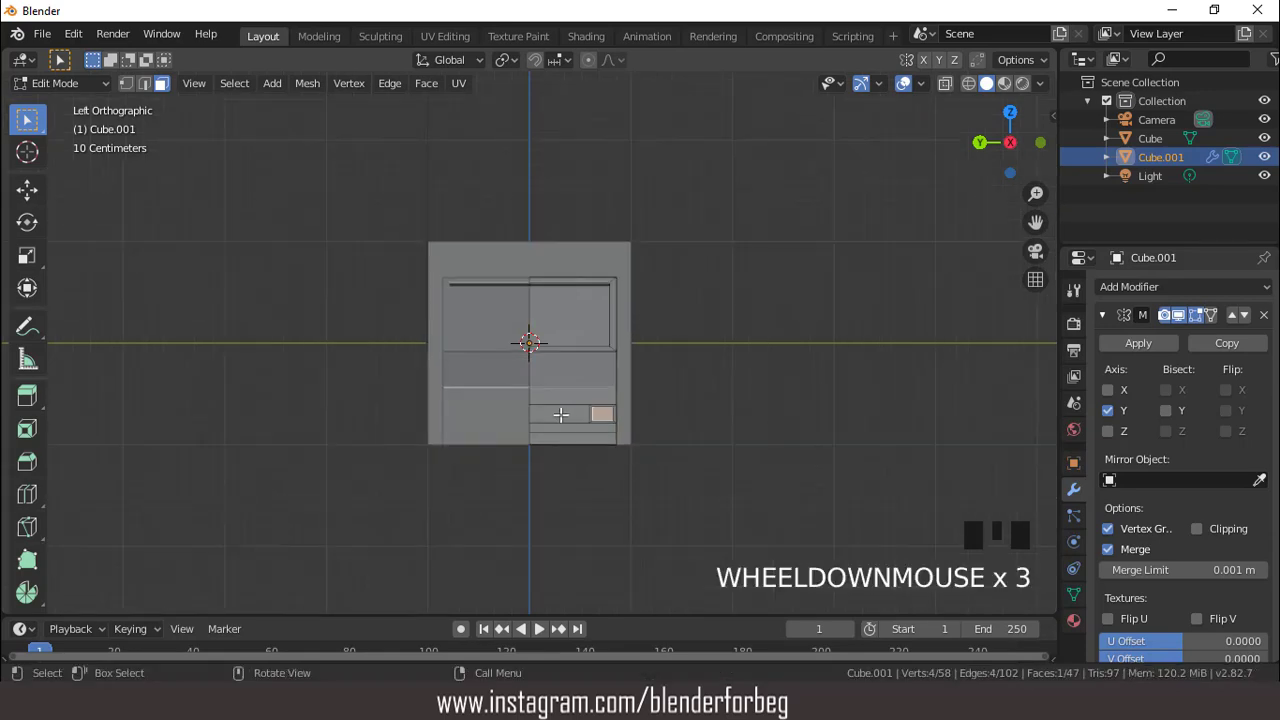
middle_drag(560, 417, 635, 450)
scroll(636, 458, up, 2)
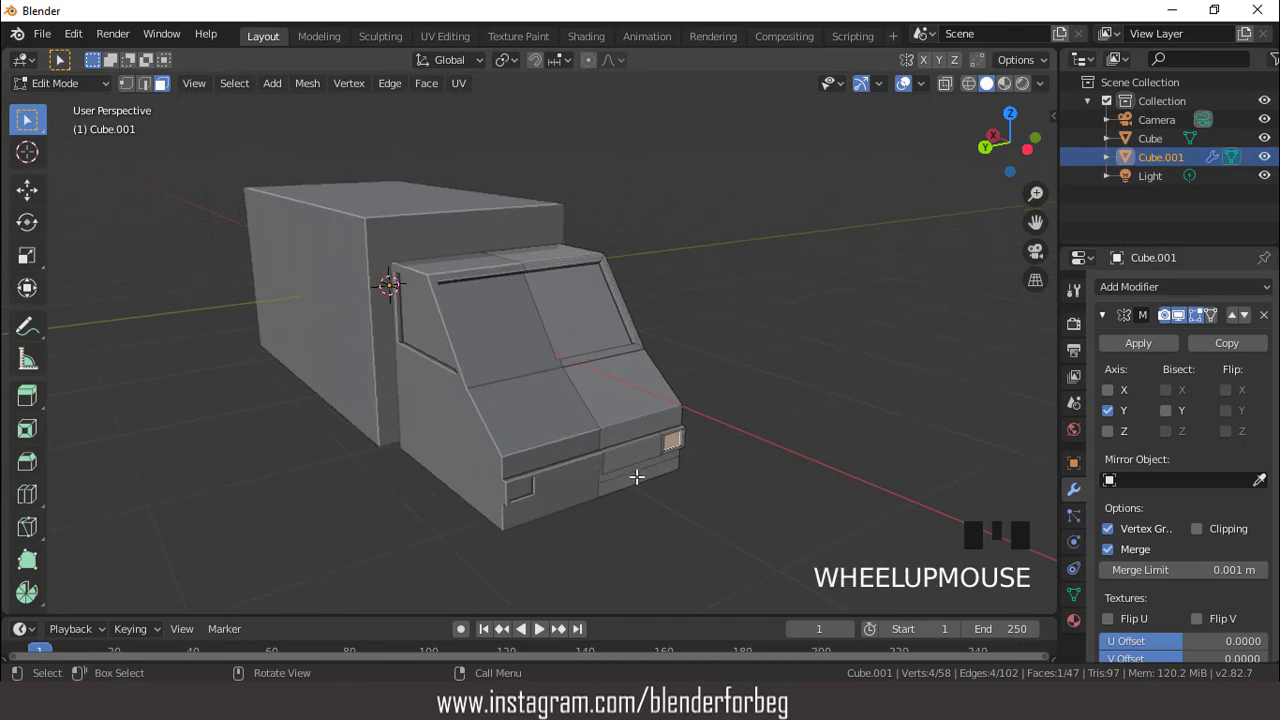
click(640, 488)
key(e)
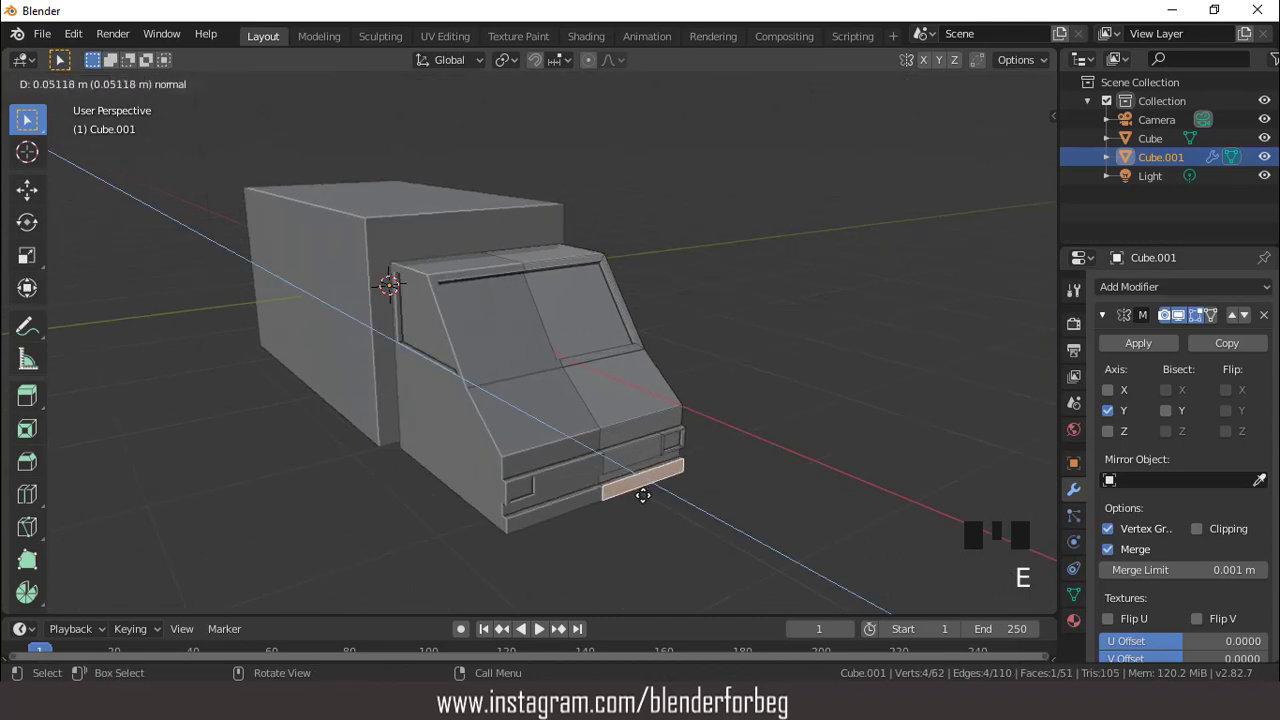
click(642, 495)
Extrude the bumper's outer end face sideways about 0.059 m beyond the cab
middle_drag(642, 495, 531, 557)
scroll(478, 524, up, 2)
click(476, 545)
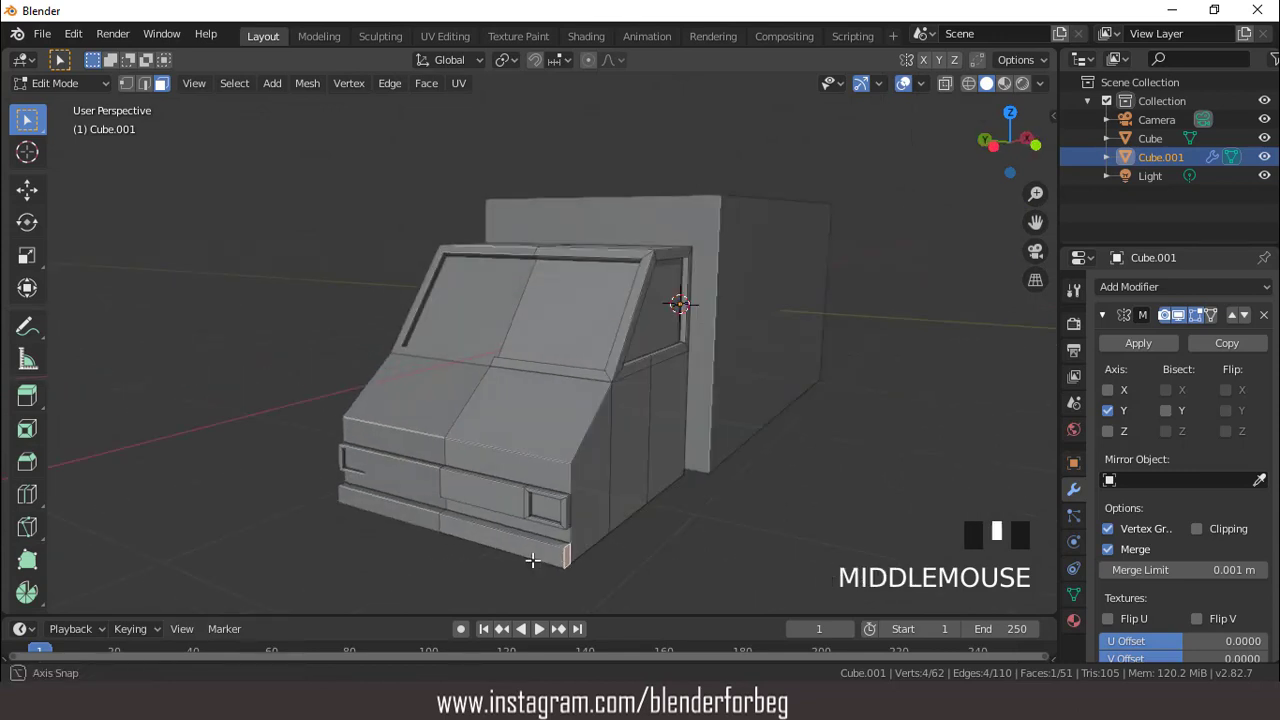
key(e)
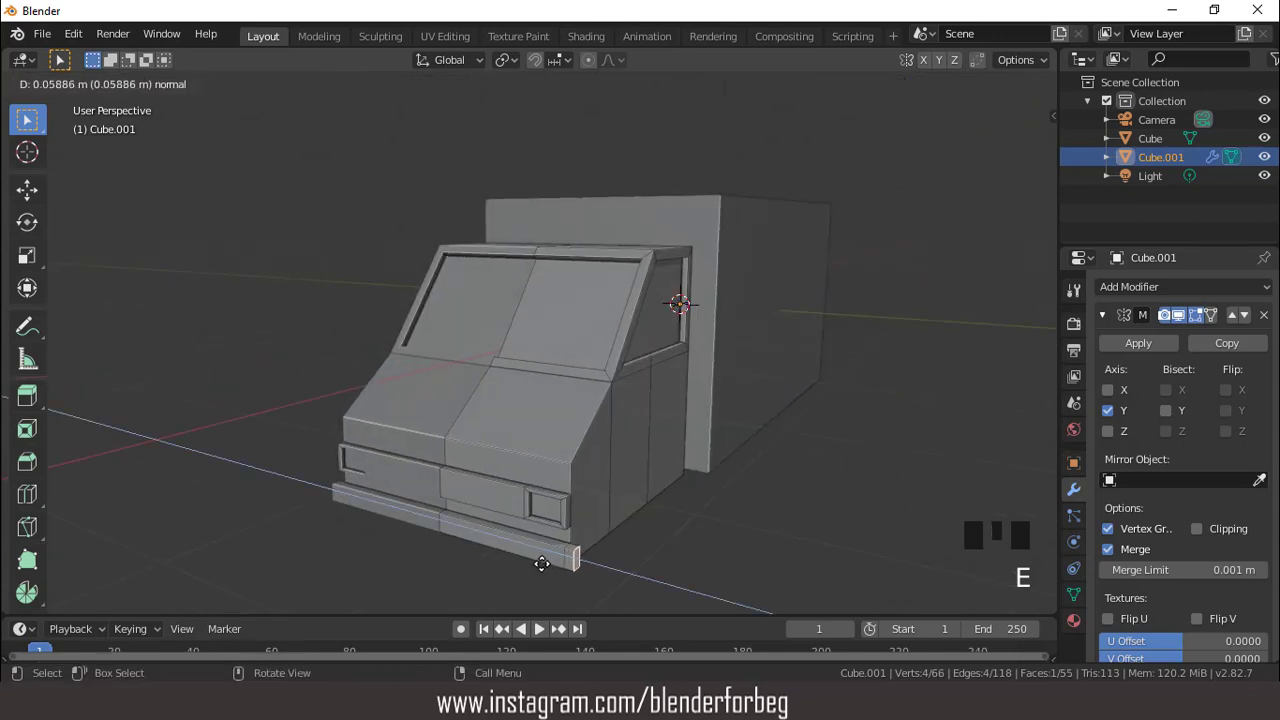
click(541, 564)
Extrude the rear face of the bumper's overhanging end 0.0955 m backward along the cab's side
middle_drag(541, 564, 455, 457)
key(e)
click(441, 513)
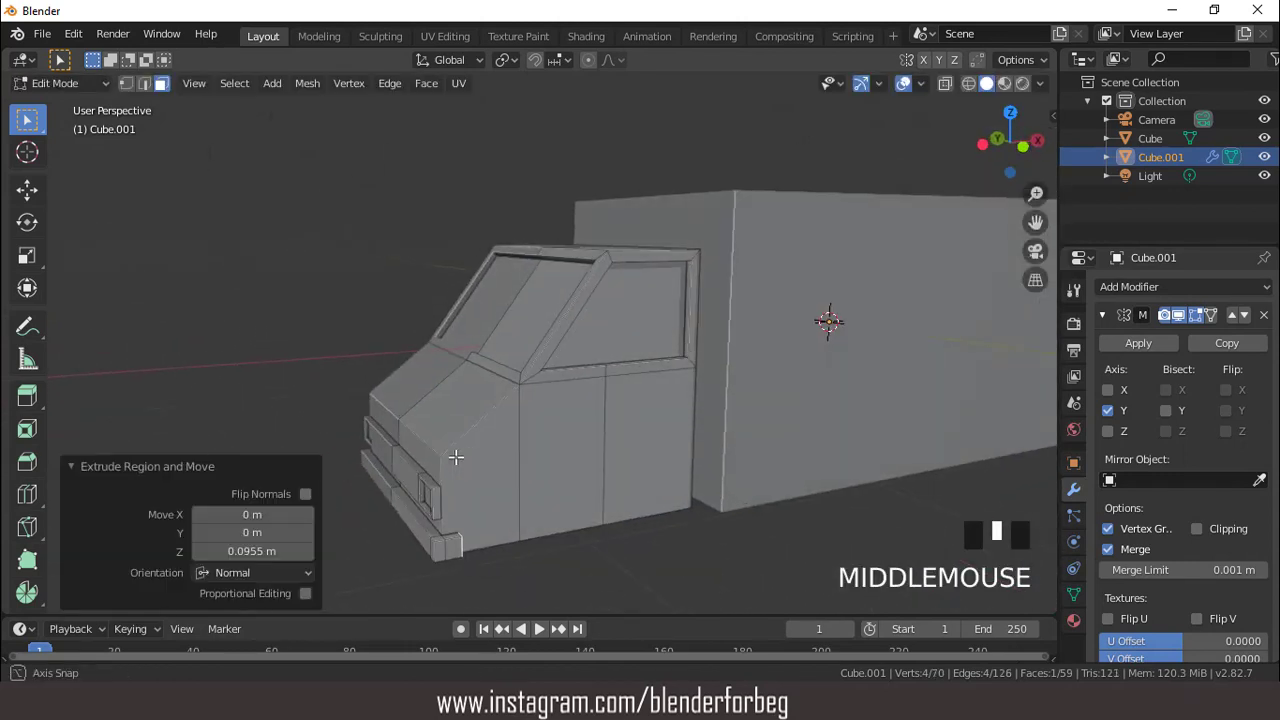
In front view, duplicate the middle side face below the window in place and scale the copy to 0.541
scroll(549, 409, up, 2)
key(KP_1)
scroll(549, 409, down, 2)
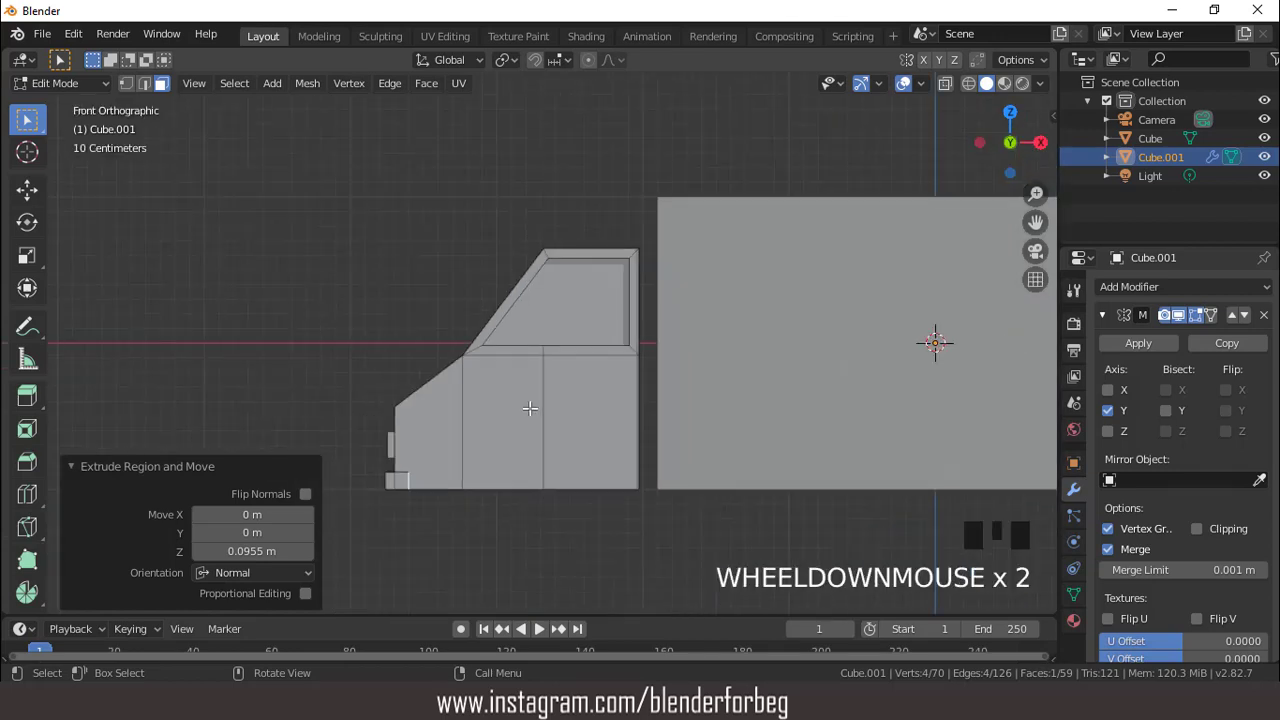
click(518, 399)
scroll(518, 399, up, 1)
key(shift+d)
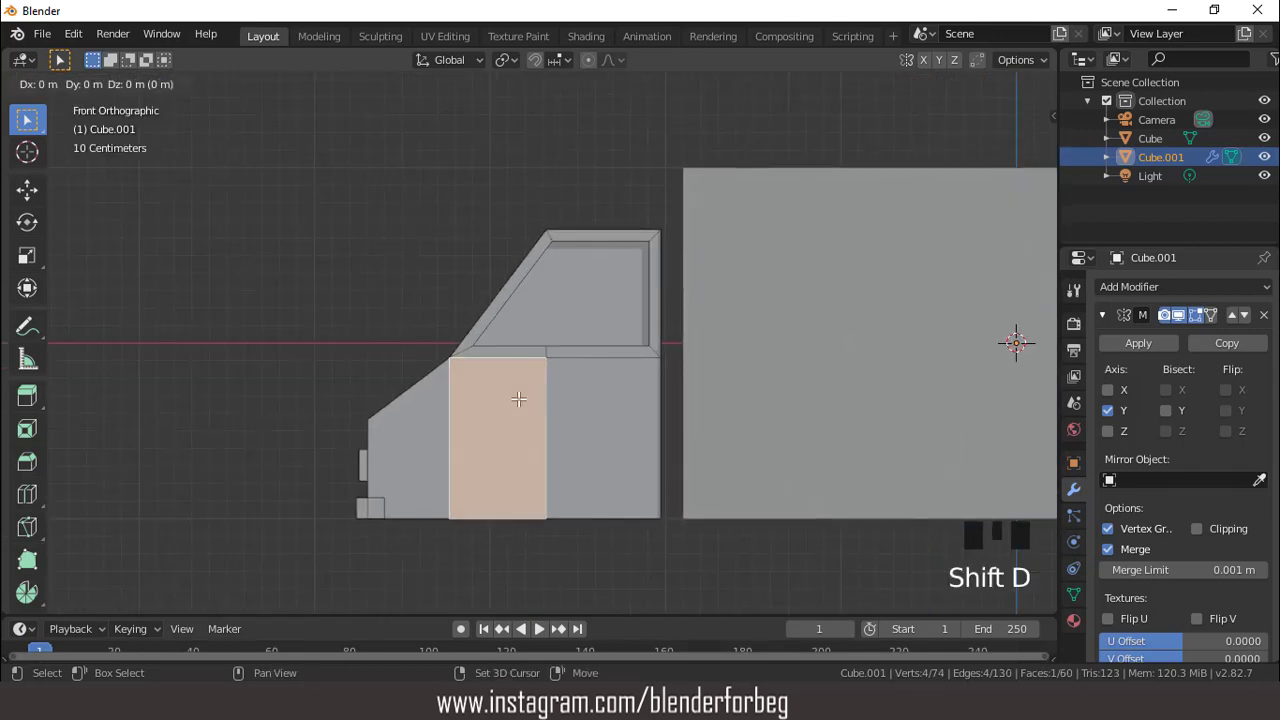
right_click(518, 399)
key(s)
click(545, 437)
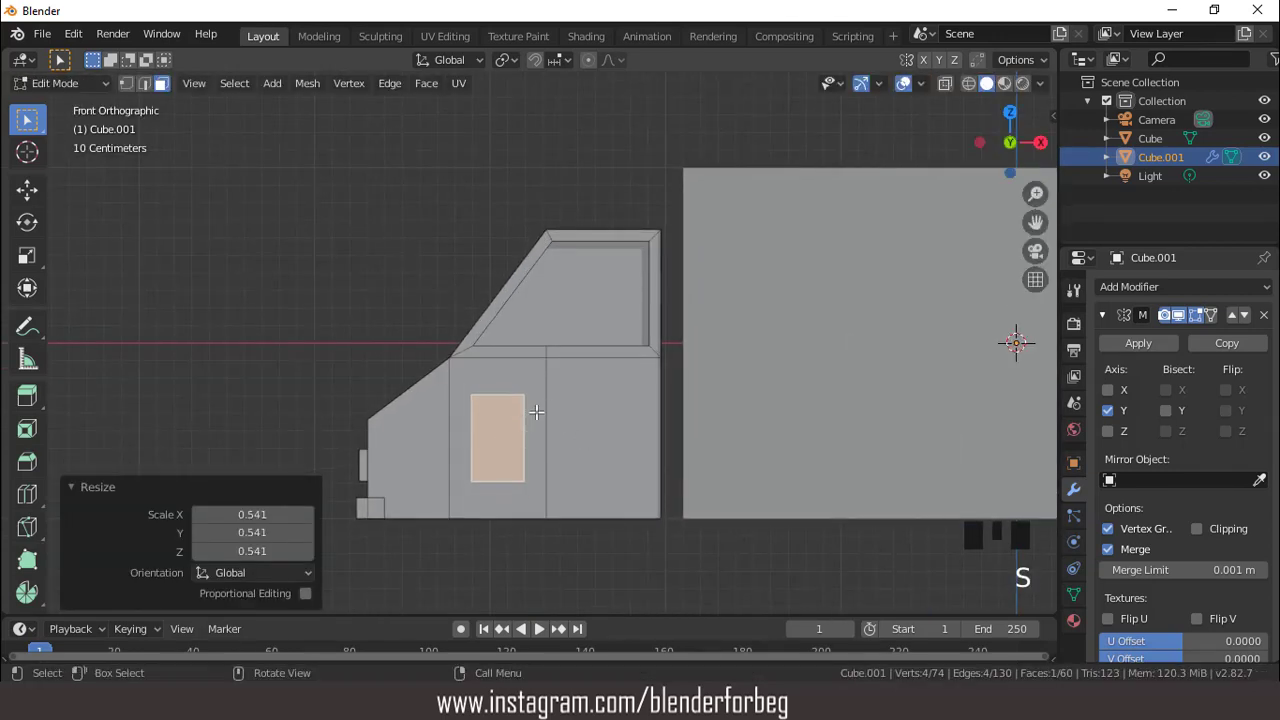
Scale the duplicated side face to 0.614 along Z, and uniformly to 0.276
key(s)
click(553, 440)
key(s)
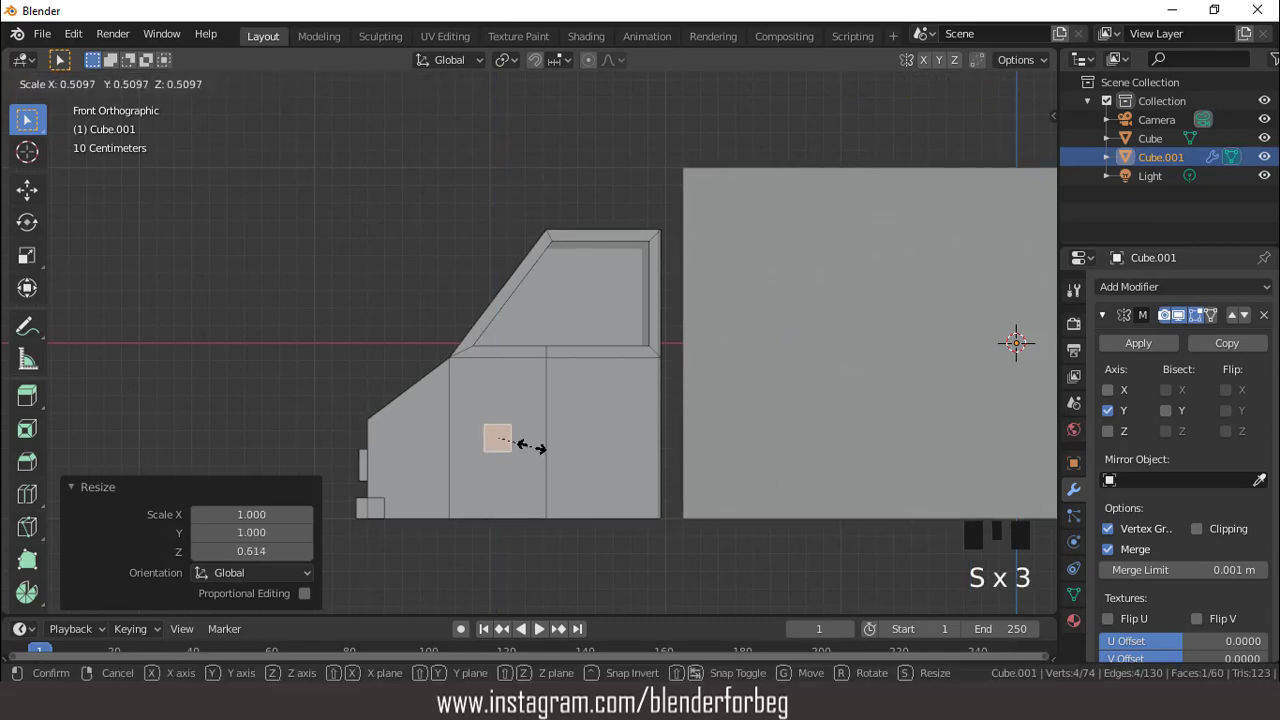
click(518, 442)
Position the small face at the side window's lower front corner, shrinking it to about 0.72
key(g)
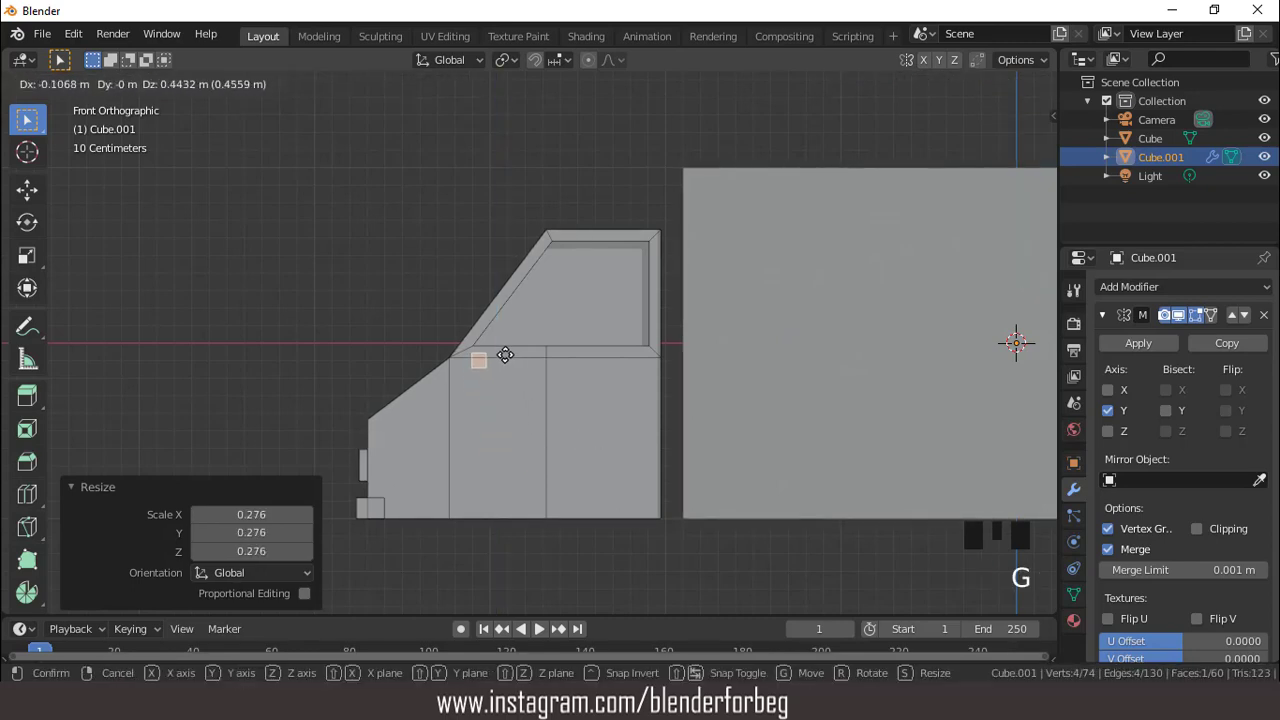
click(508, 355)
key(s)
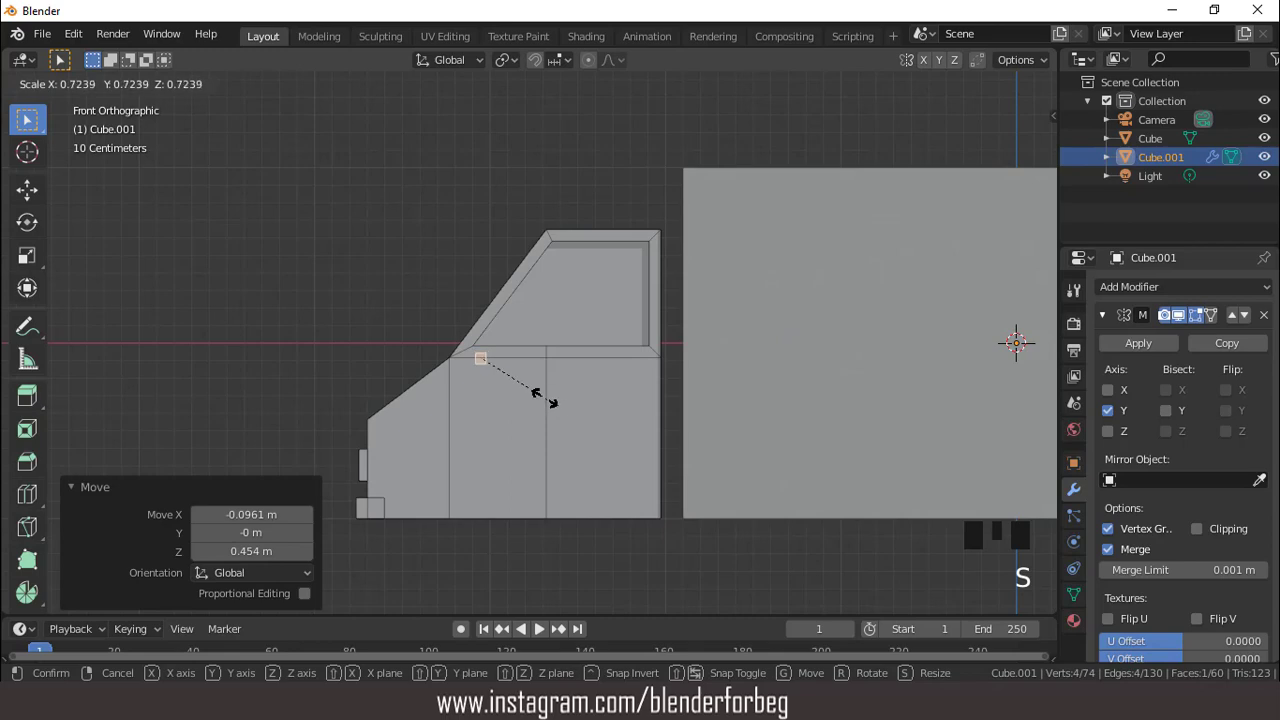
click(544, 398)
key(g)
click(543, 396)
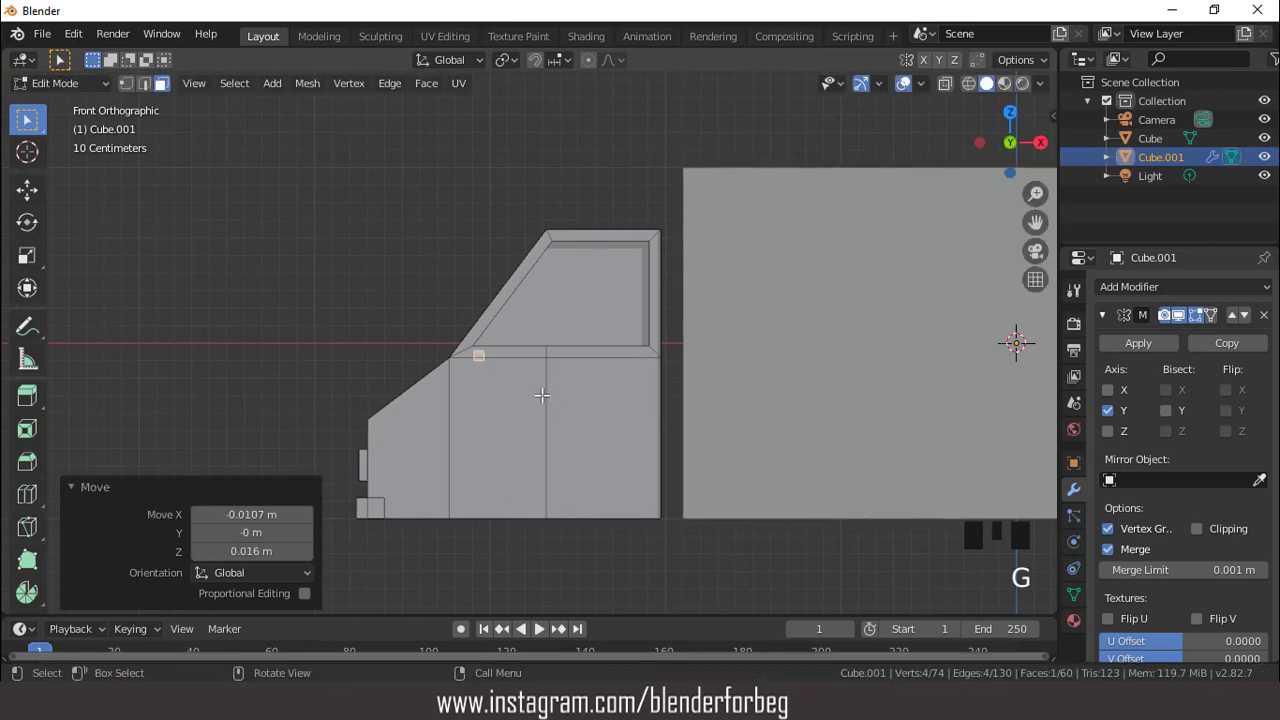
Scale the small face at the window's front corner to 0.615 along X and extrude it outward about 0.061 m and 0.0385 m
middle_drag(543, 396, 622, 436)
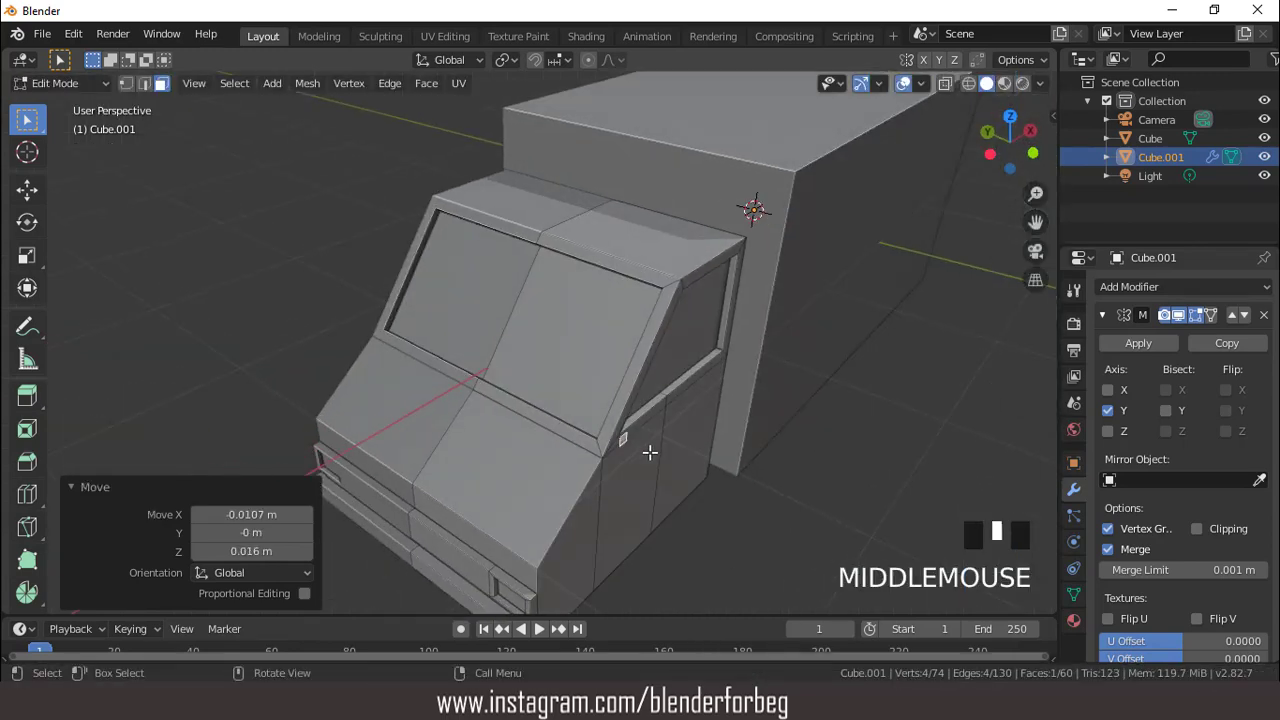
key(s)
key(x)
click(635, 447)
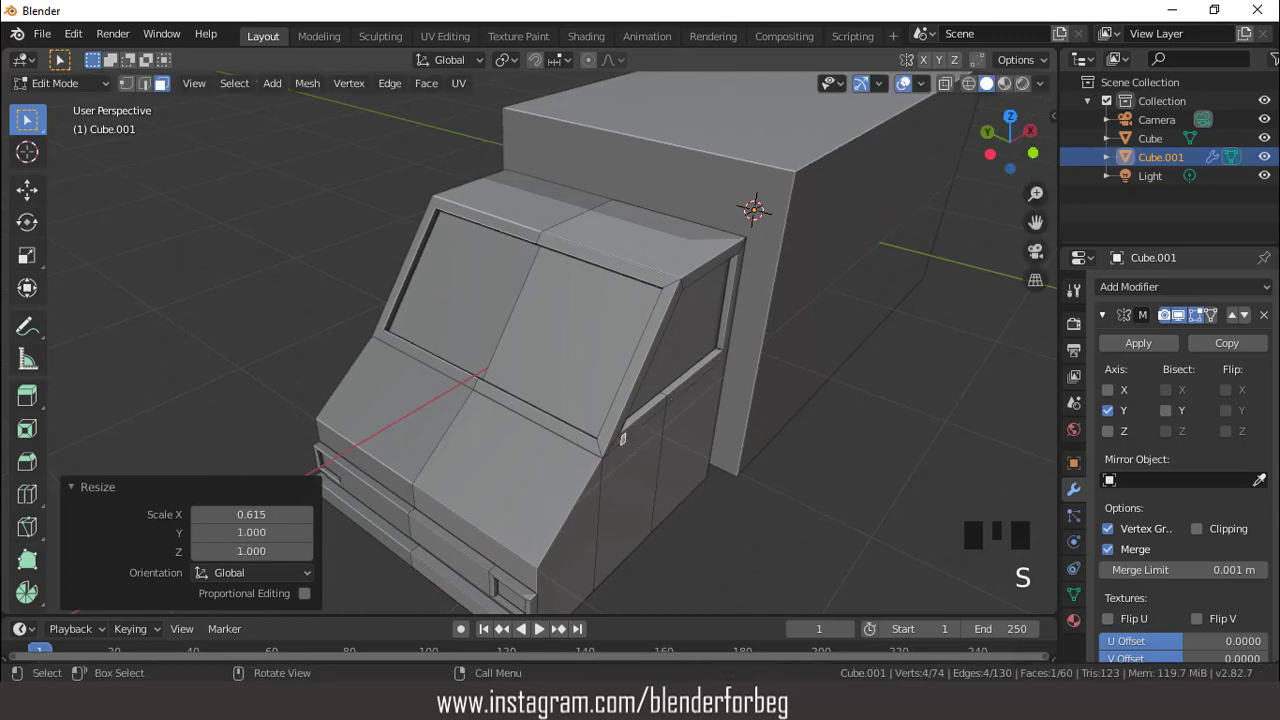
key(e)
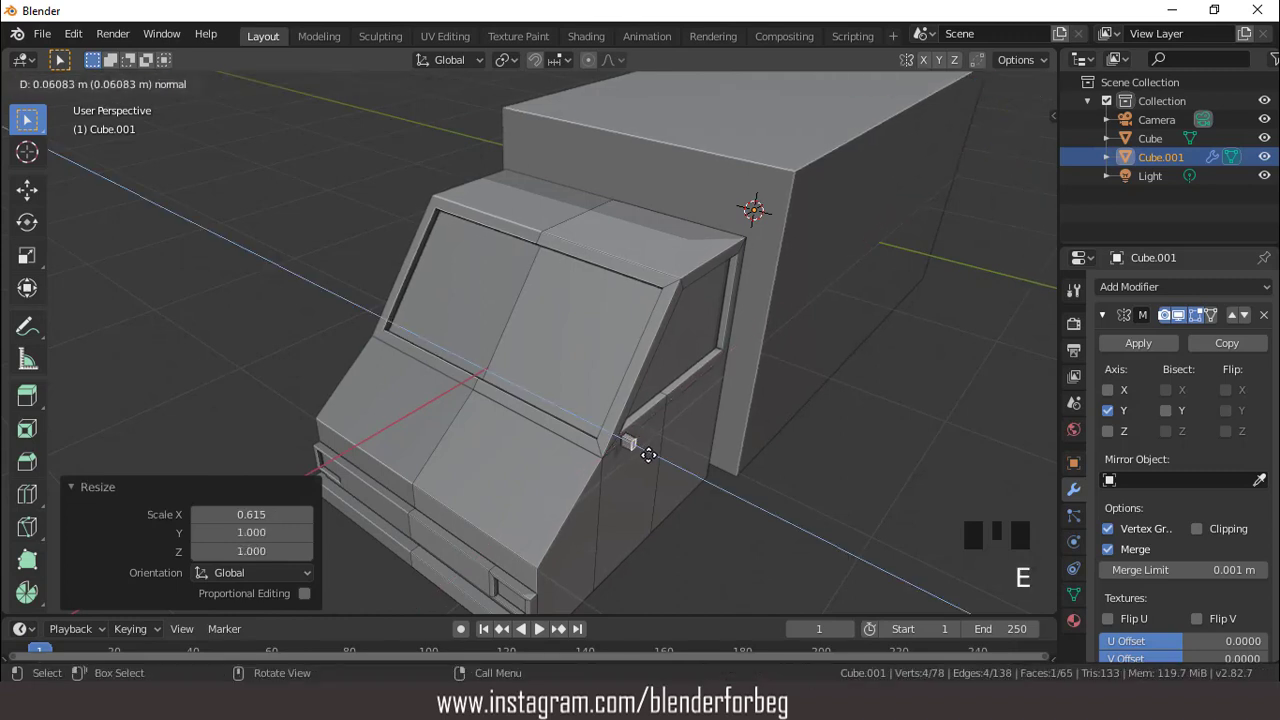
click(648, 455)
key(e)
click(655, 458)
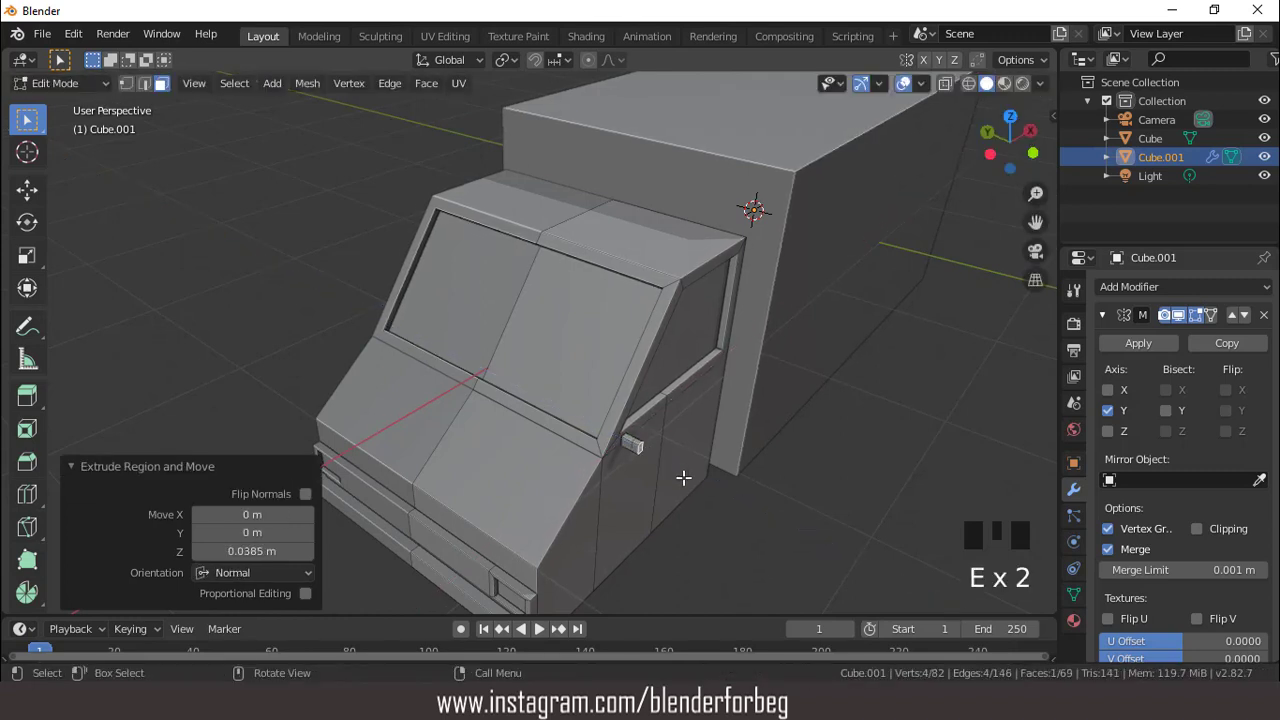
Scale the stub's outer face to 3.493 along Z and raise it 0.0607 m
key(s)
key(z)
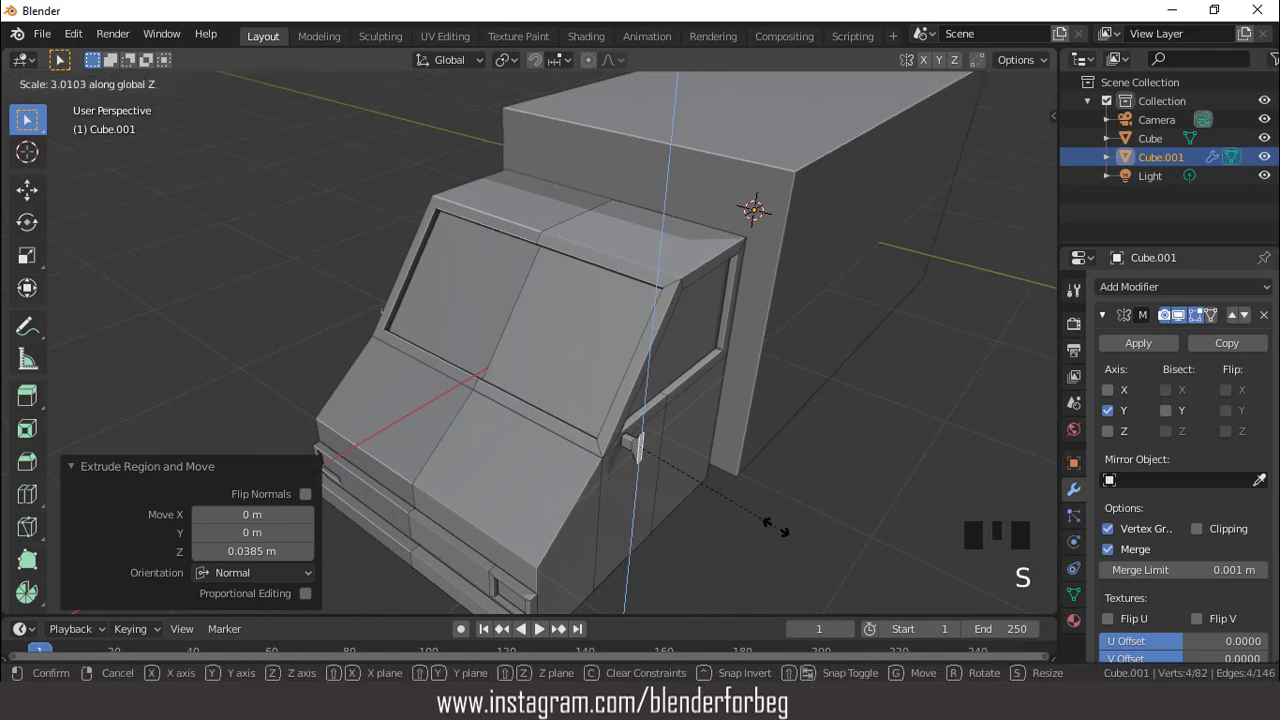
click(800, 533)
middle_drag(720, 440, 691, 397)
scroll(691, 402, up, 2)
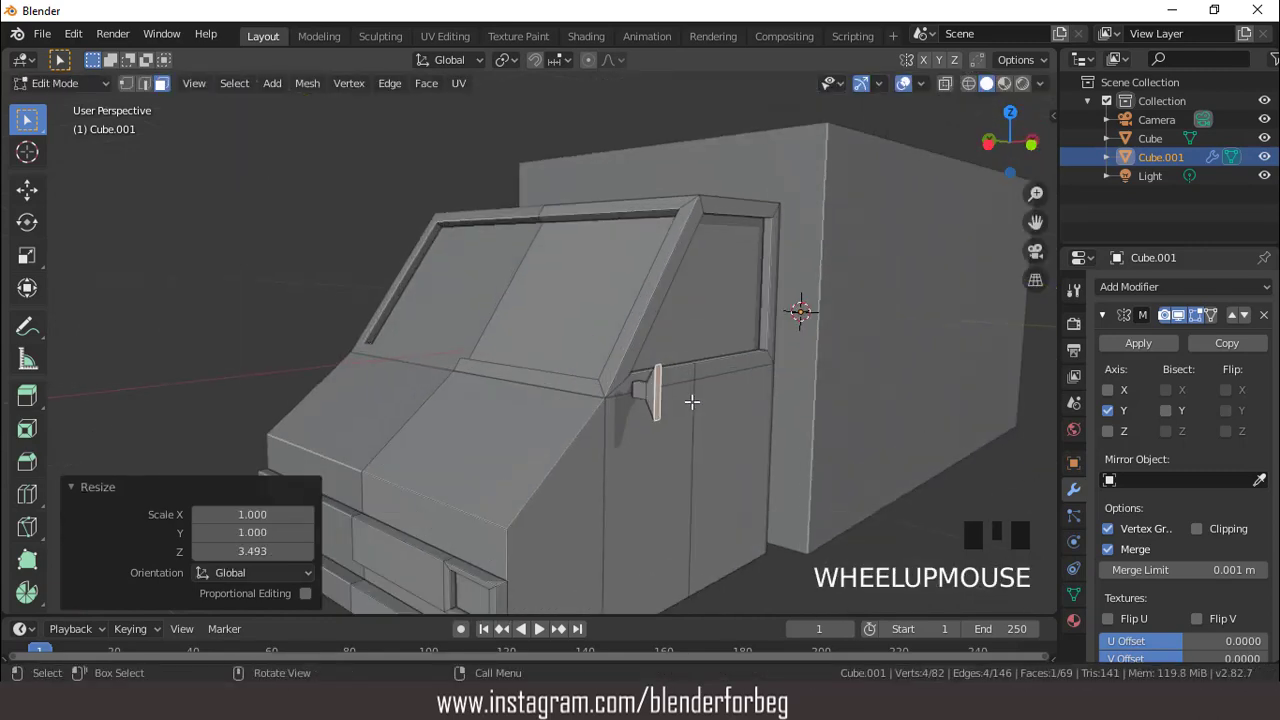
key(g)
key(z)
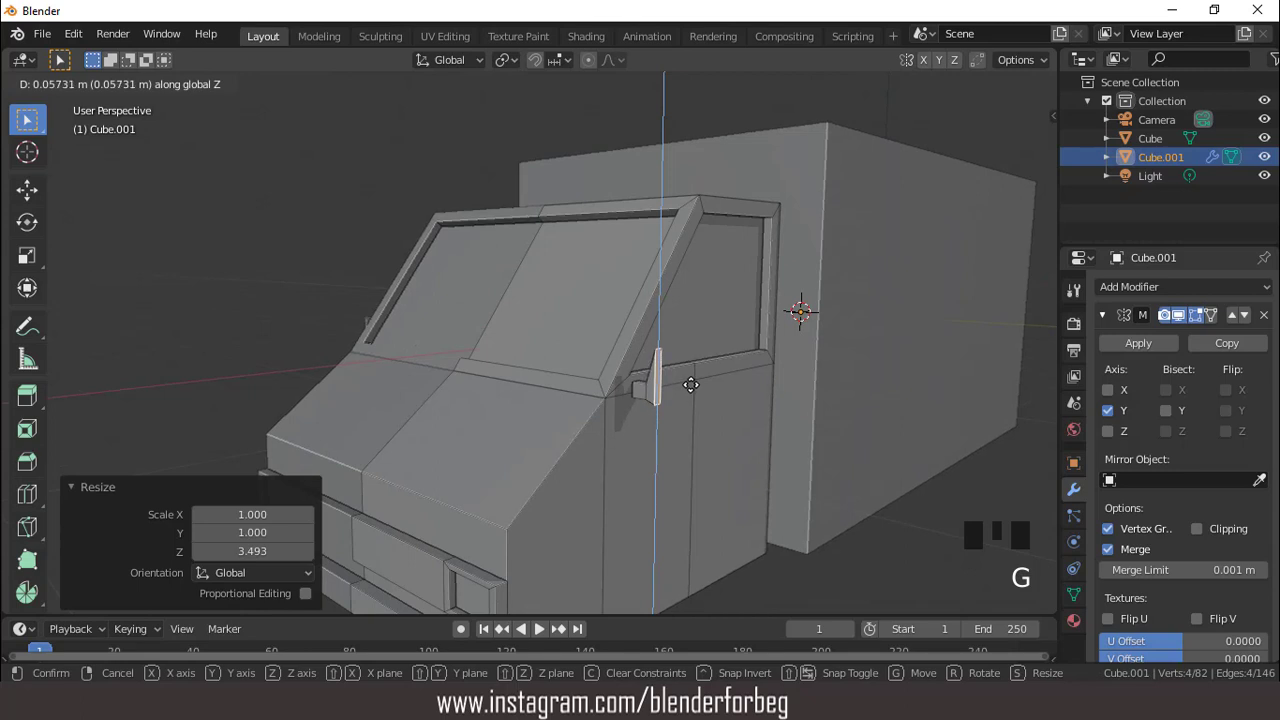
click(691, 385)
Extrude the side mirror outward 0.122 m, shift its end face -0.0164 m along Y, extrude about 0.025 m more and scale the tip to 0.625
middle_drag(691, 385, 704, 426)
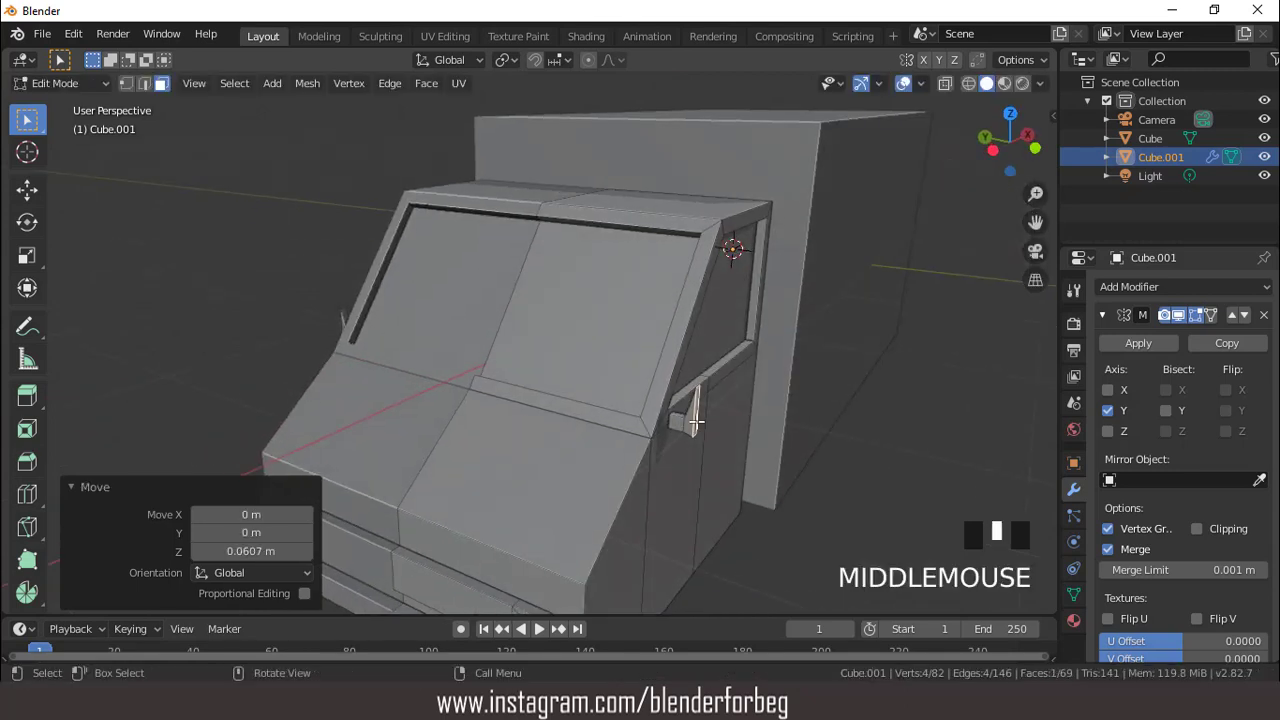
key(e)
click(727, 432)
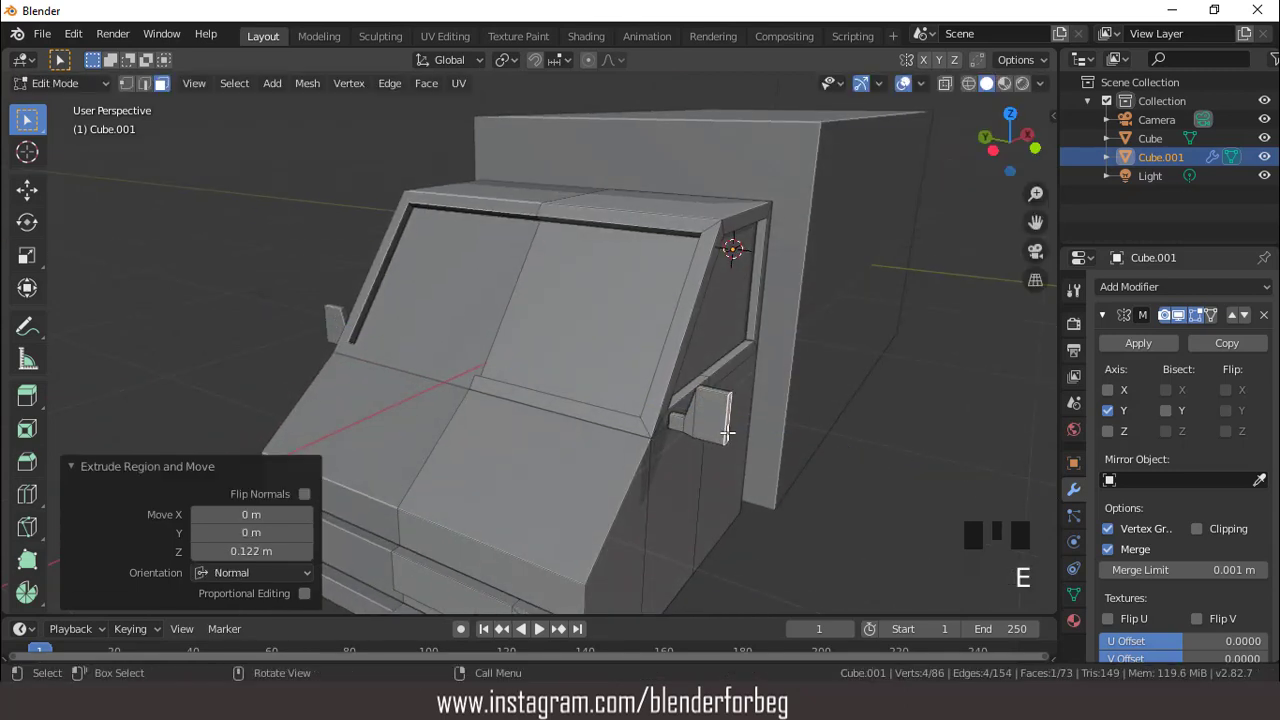
key(g)
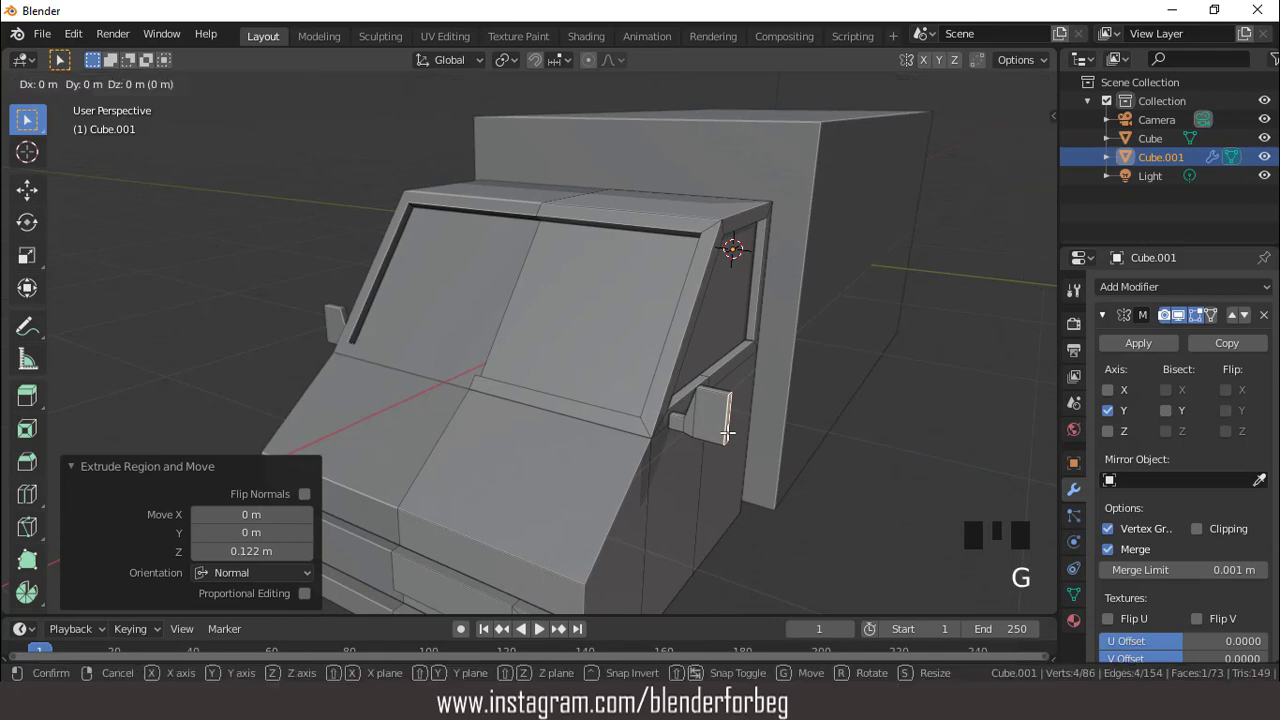
key(y)
click(728, 433)
key(e)
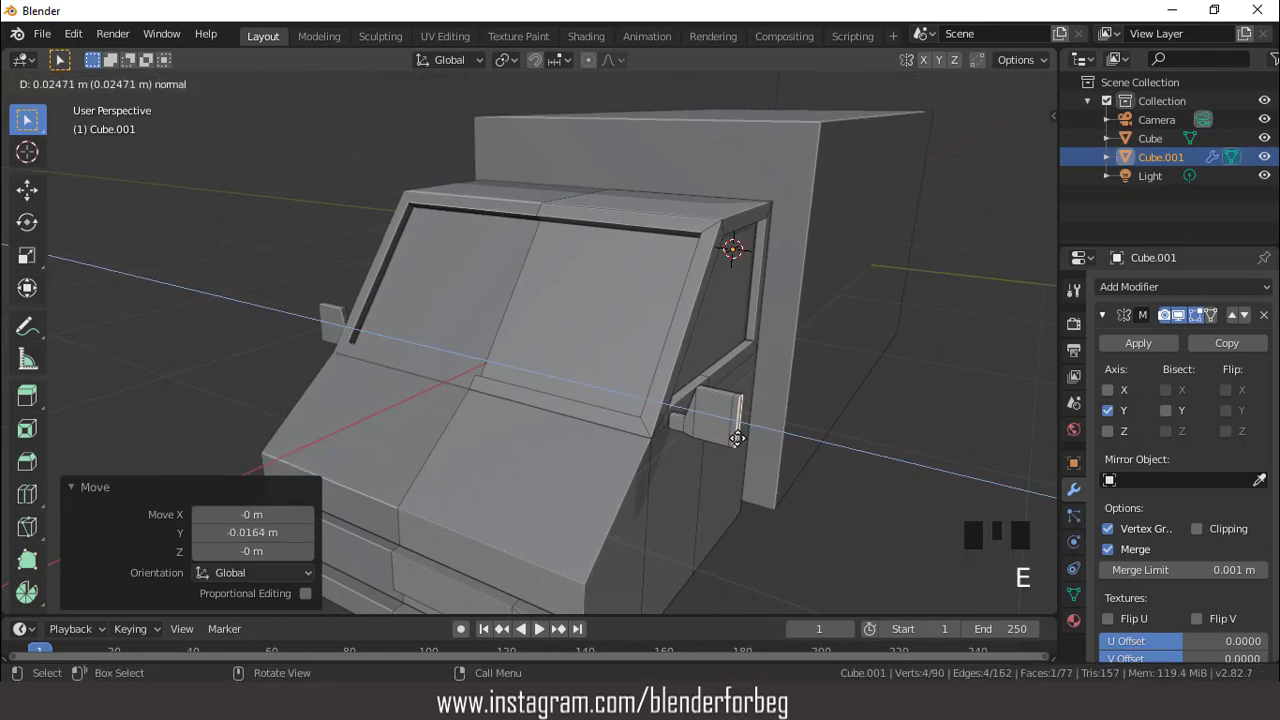
click(737, 437)
key(s)
click(755, 440)
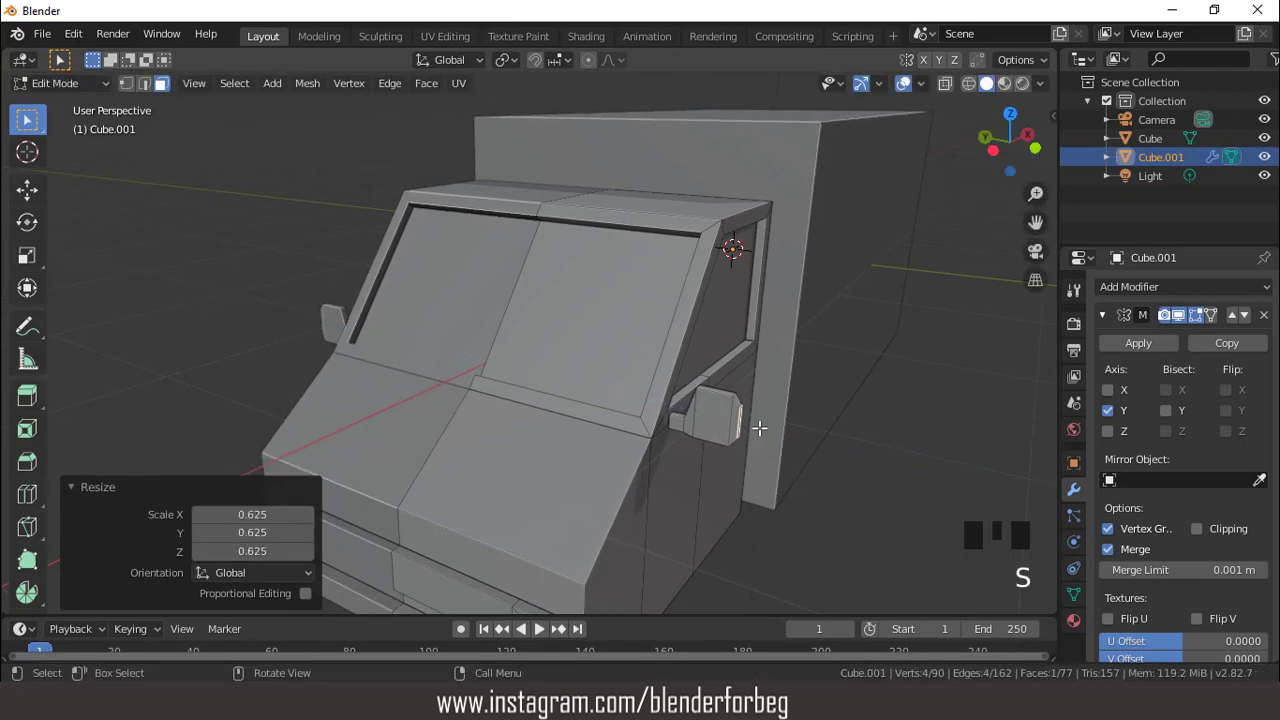
Inset the rear face of the side mirror slightly and extrude the inner face to form the mirror glass
middle_drag(755, 440, 426, 393)
click(359, 390)
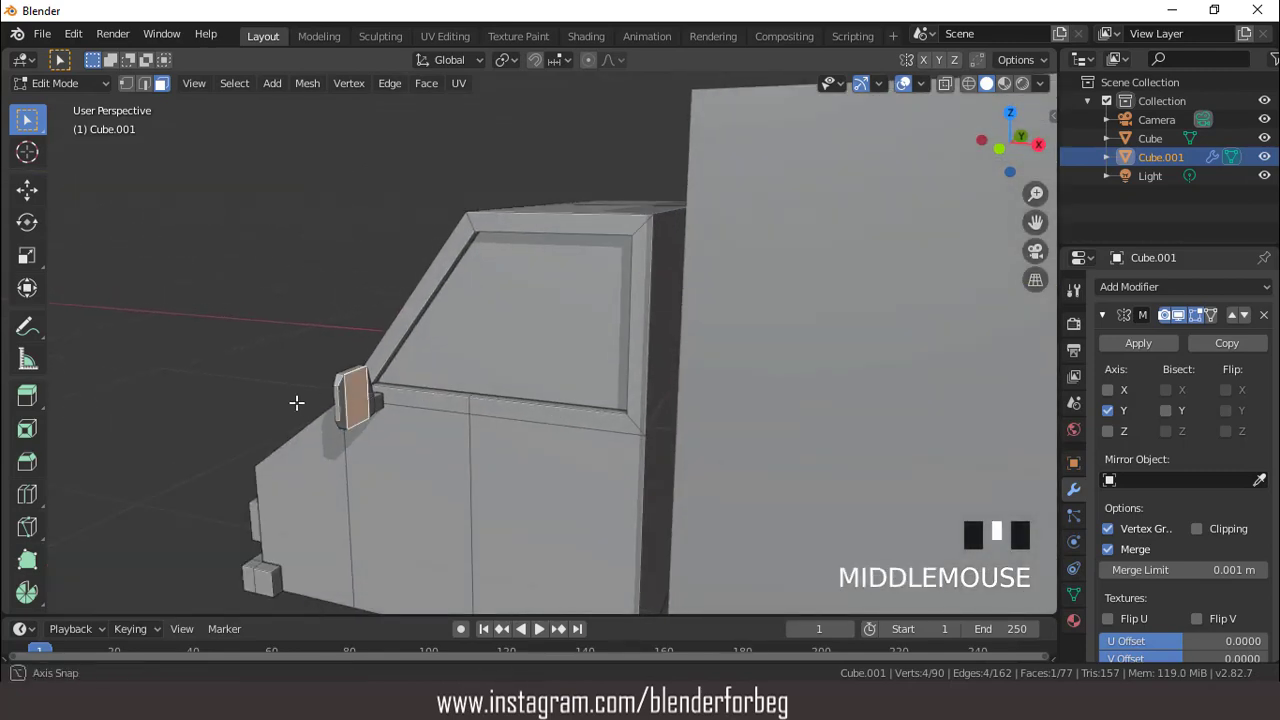
middle_drag(294, 403, 340, 411)
scroll(340, 411, up, 1)
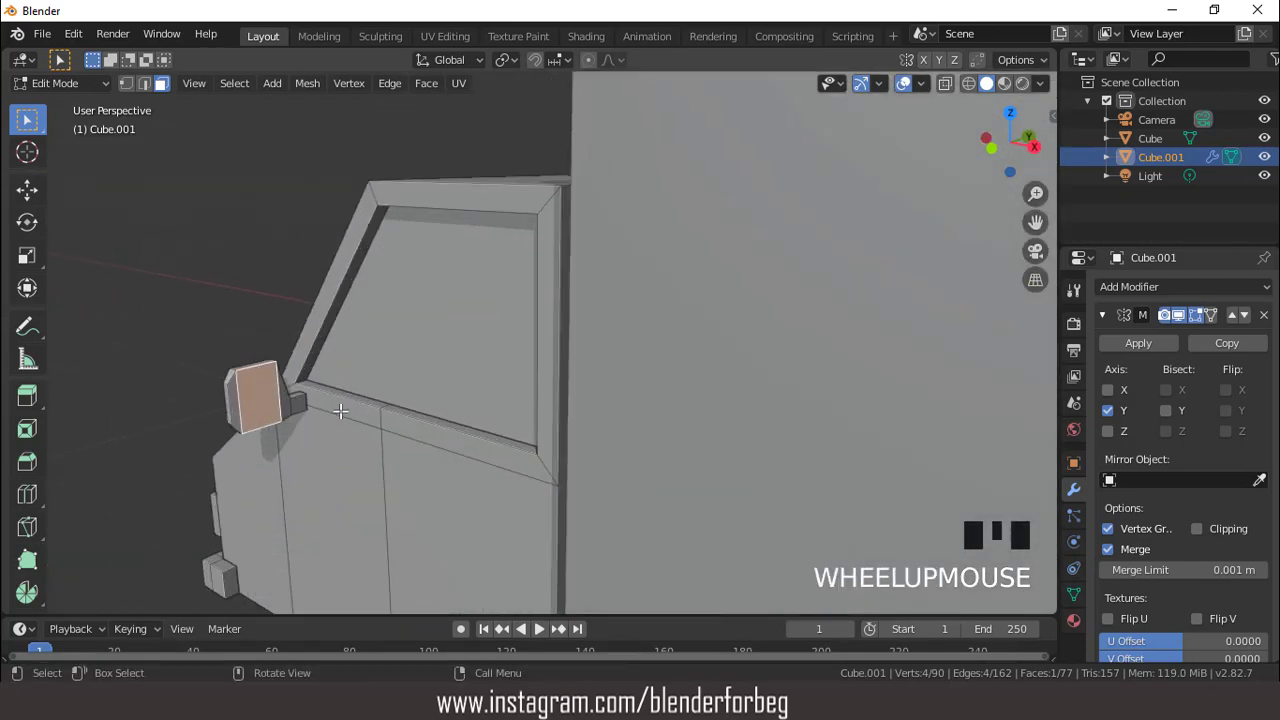
key(i)
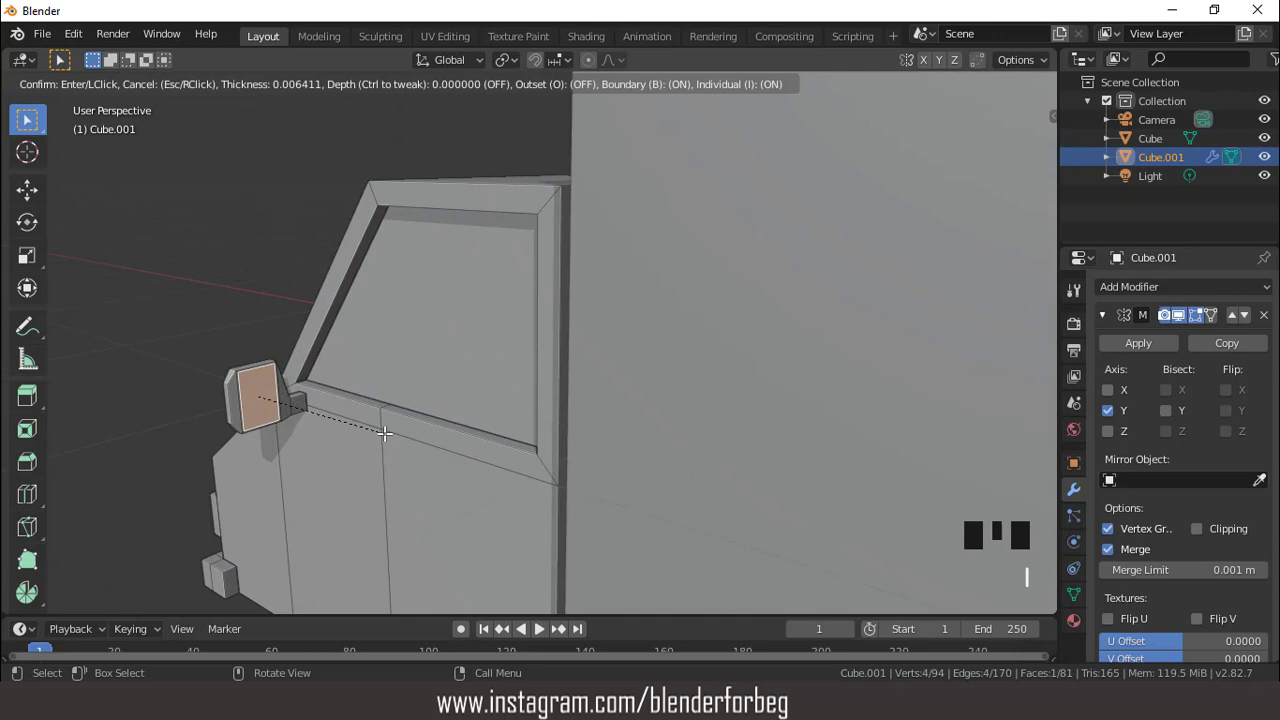
click(383, 432)
middle_drag(399, 403, 510, 450)
key(e)
click(484, 414)
Select the whole linked side mirror and scale it to about 0.71 along Z
click(510, 450)
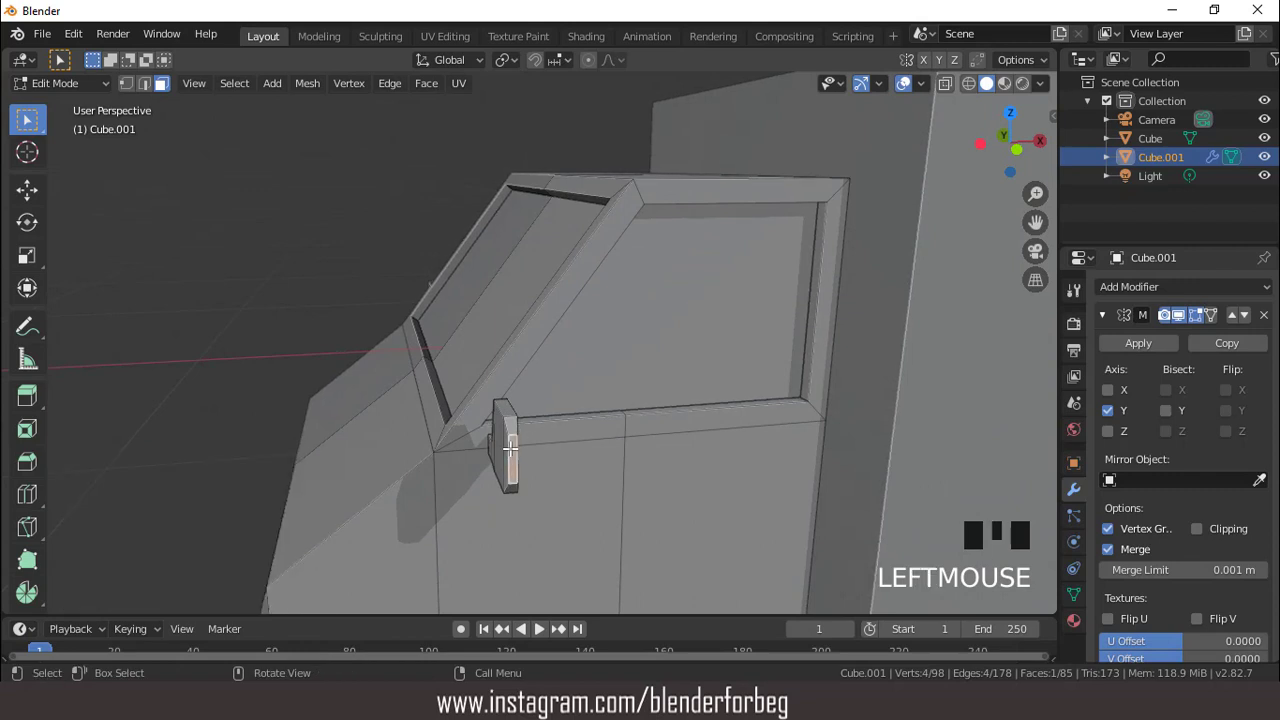
key(l)
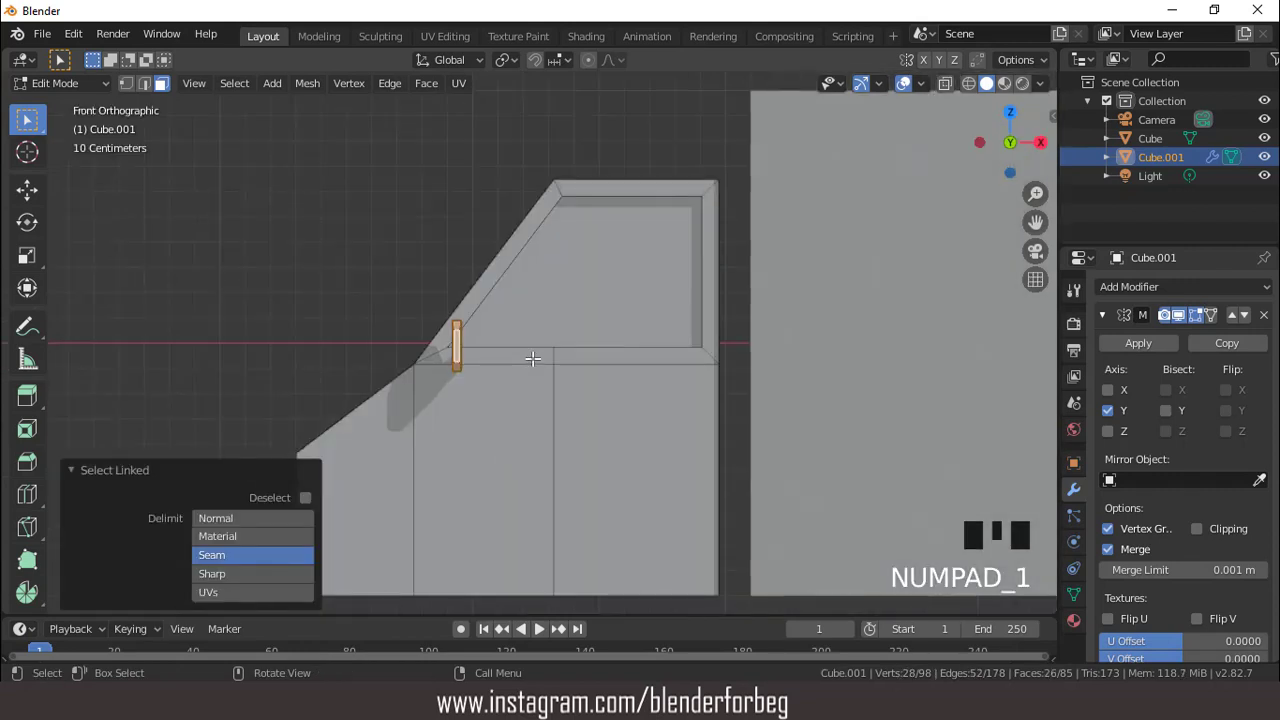
scroll(531, 357, up, 2)
key(s)
key(z)
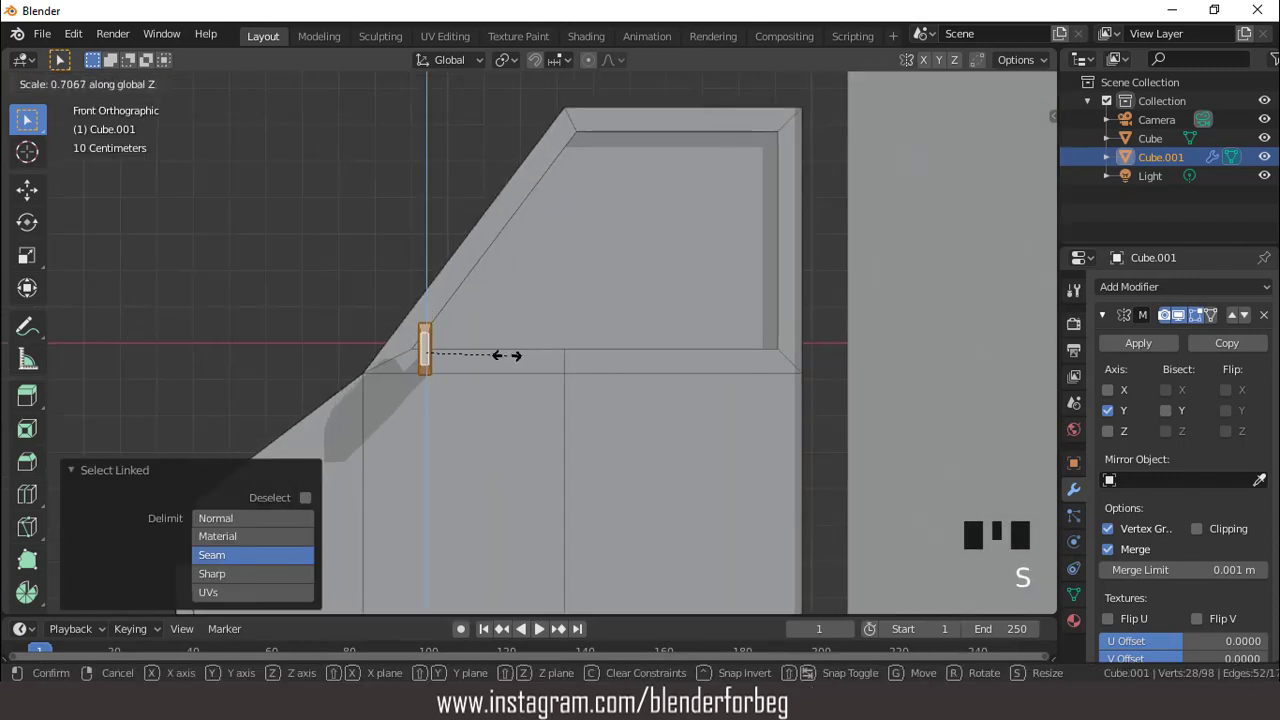
click(508, 357)
In front view, duplicate the rear side face below the window in place, scaling the copy to 0.475 and to 0.298 along Z
middle_drag(508, 357, 575, 385)
scroll(563, 382, down, 4)
click(608, 405)
key(KP_1)
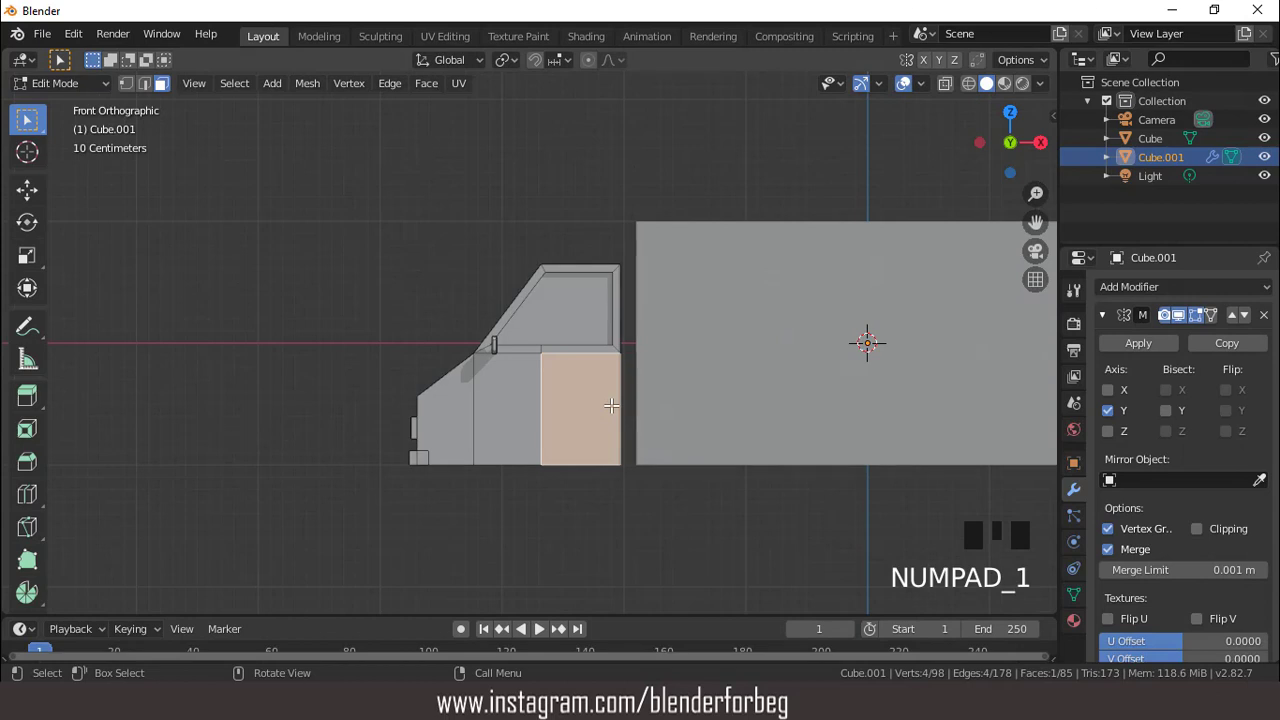
scroll(611, 405, up, 3)
key(shift+d)
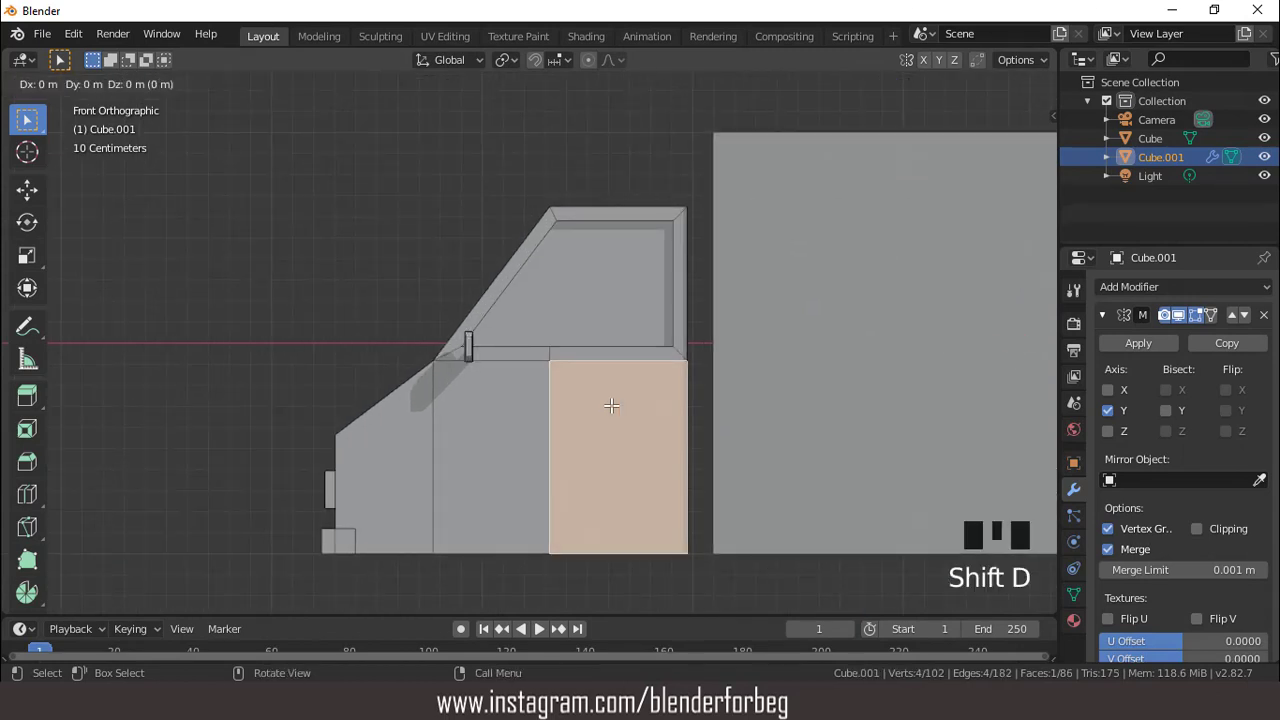
right_click(611, 405)
key(s)
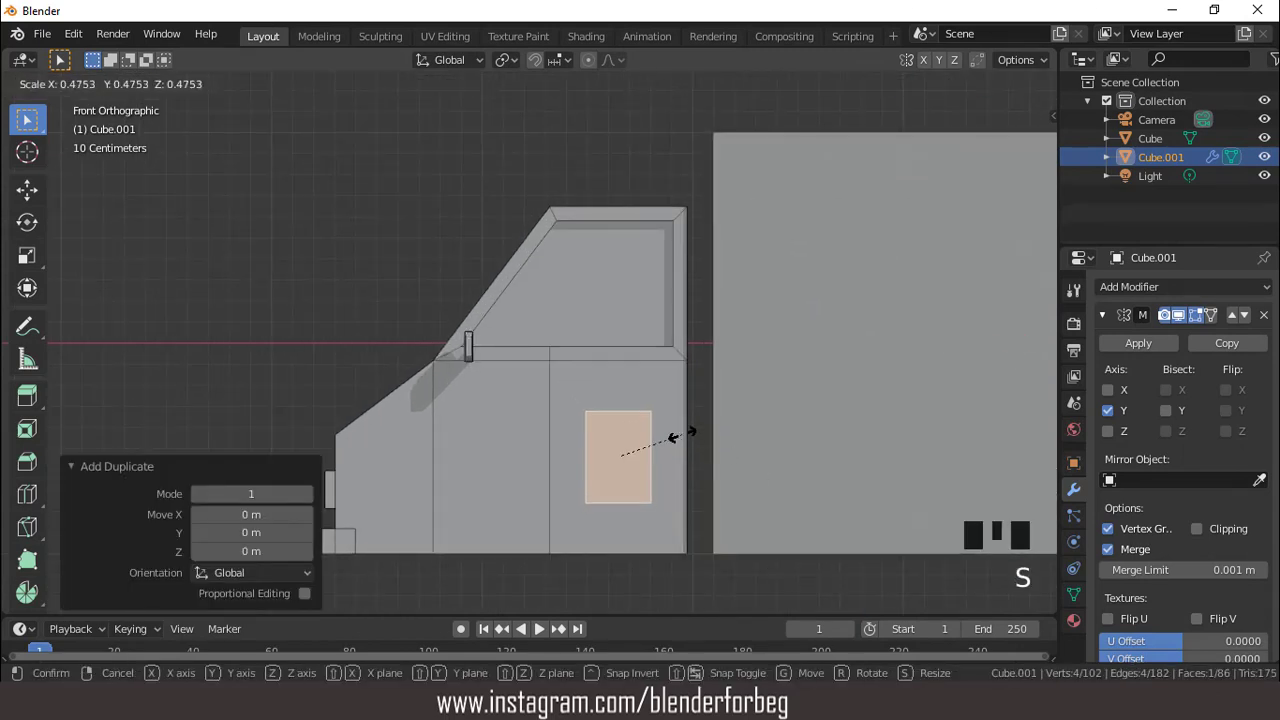
click(682, 434)
key(s)
key(z)
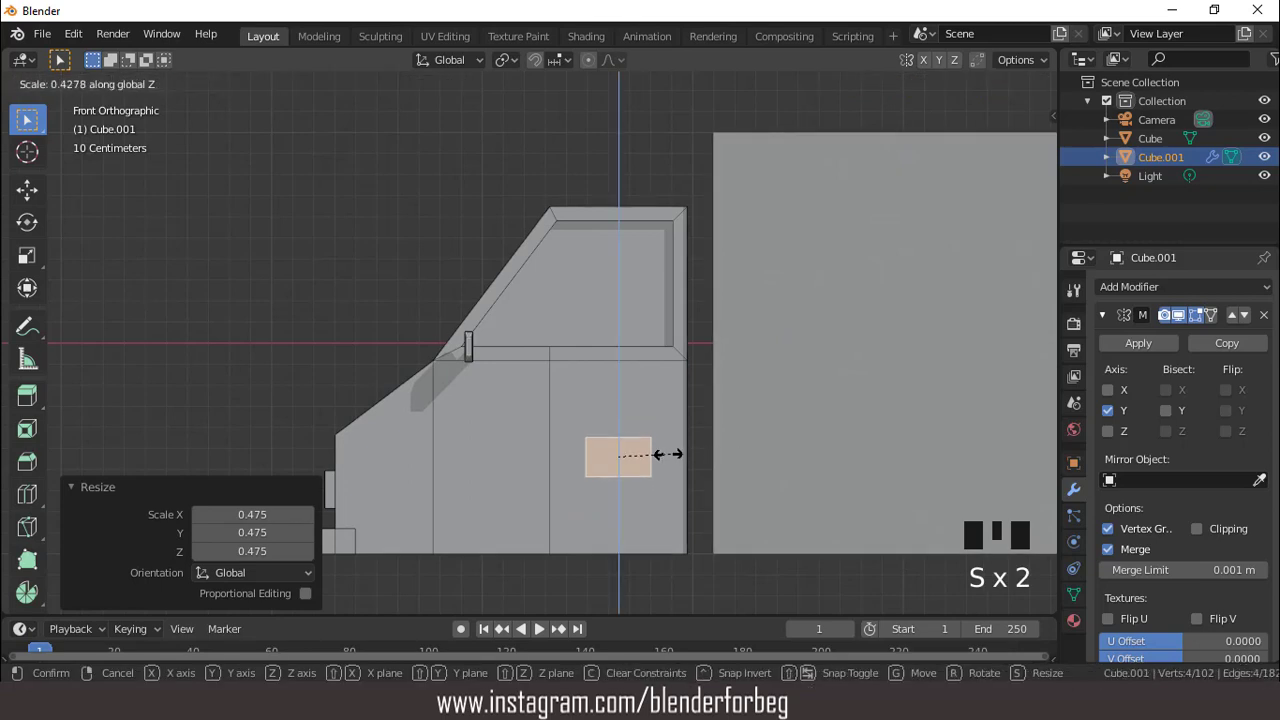
click(663, 450)
Scale the copied face to about 0.58 and to 1.464 along X, and move it 0.0846 m in X and 0.356 m in Z
key(s)
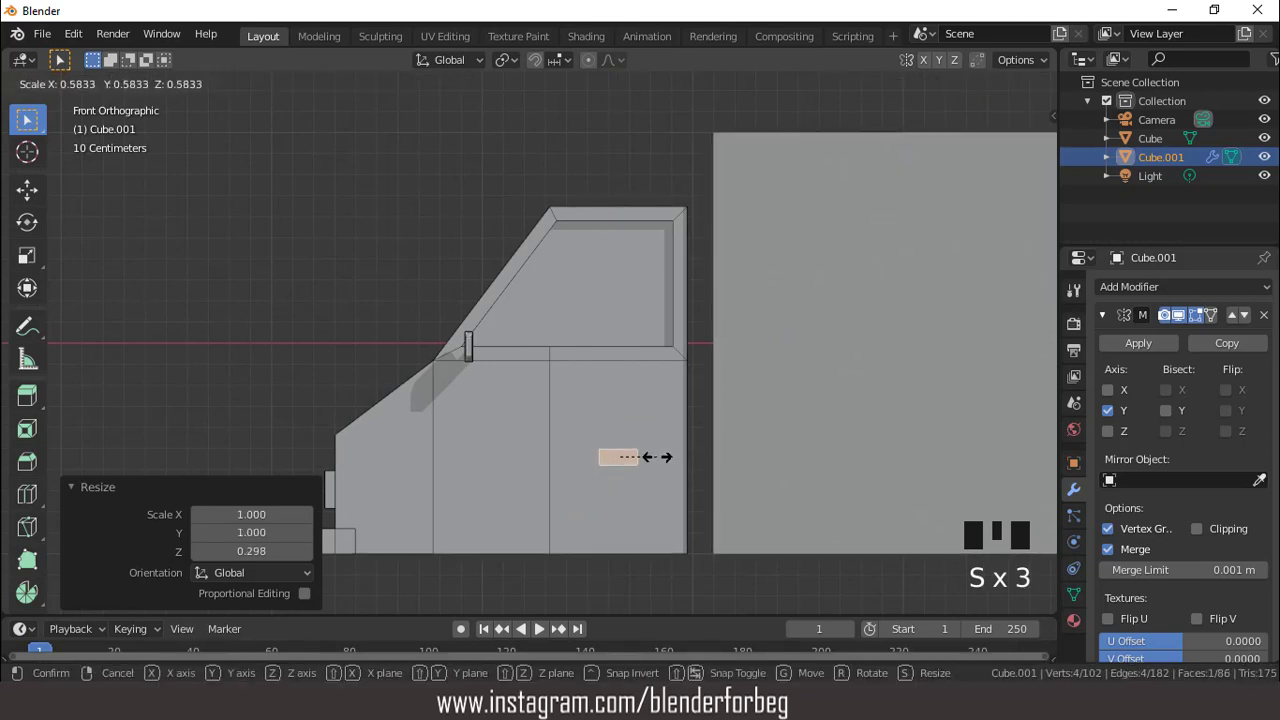
right_click(648, 456)
key(s)
key(x)
click(675, 456)
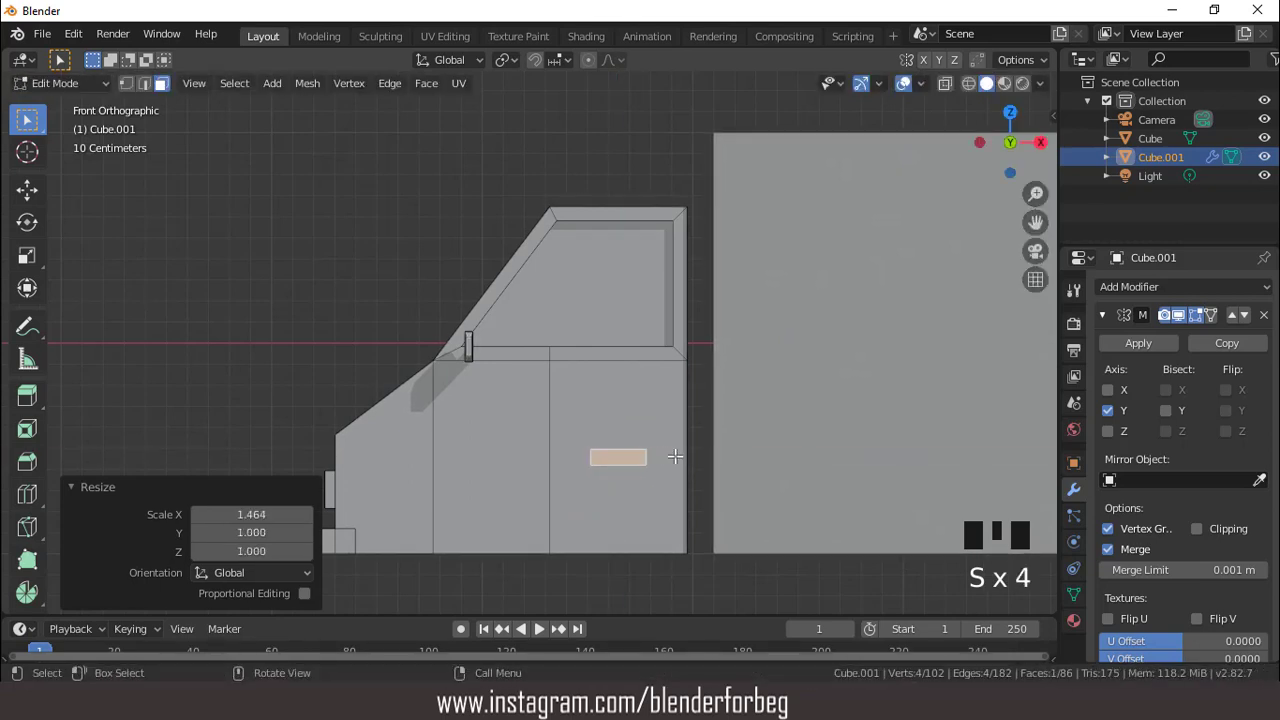
key(g)
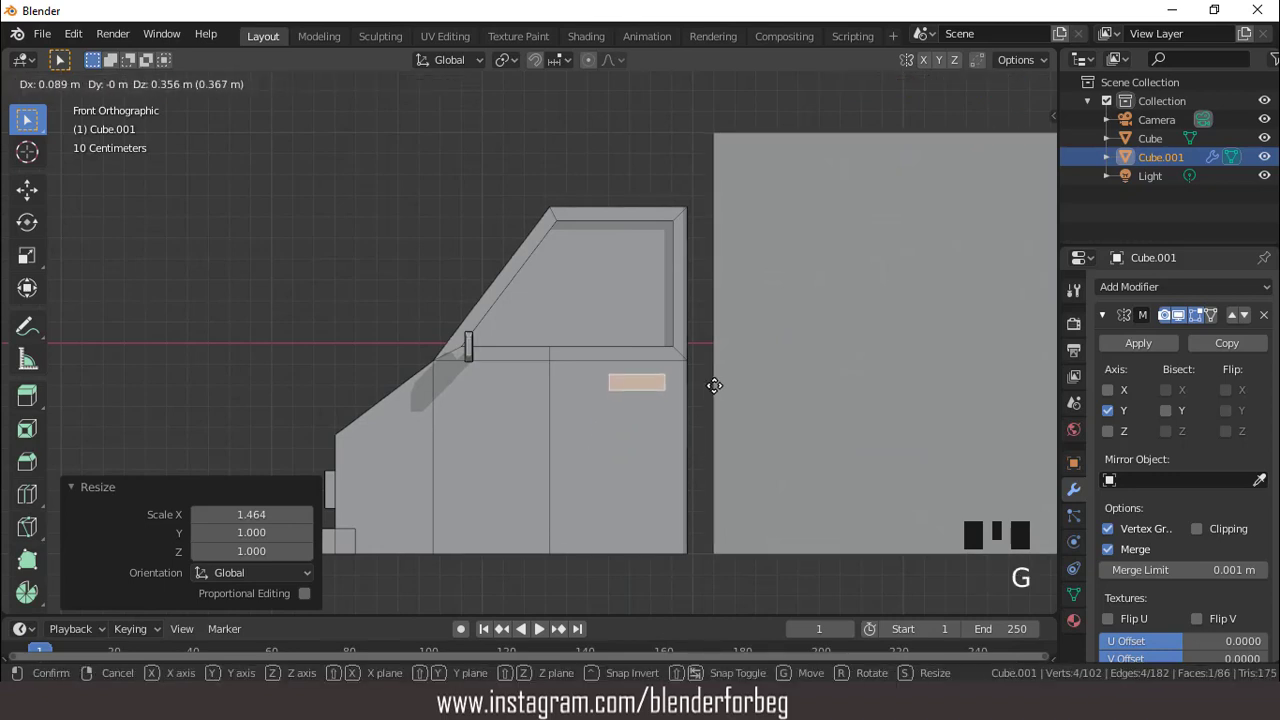
click(714, 385)
Slim the door handle face to 0.805 along Z and about 0.89 along X, adjusting its overall scale slightly
key(s)
key(z)
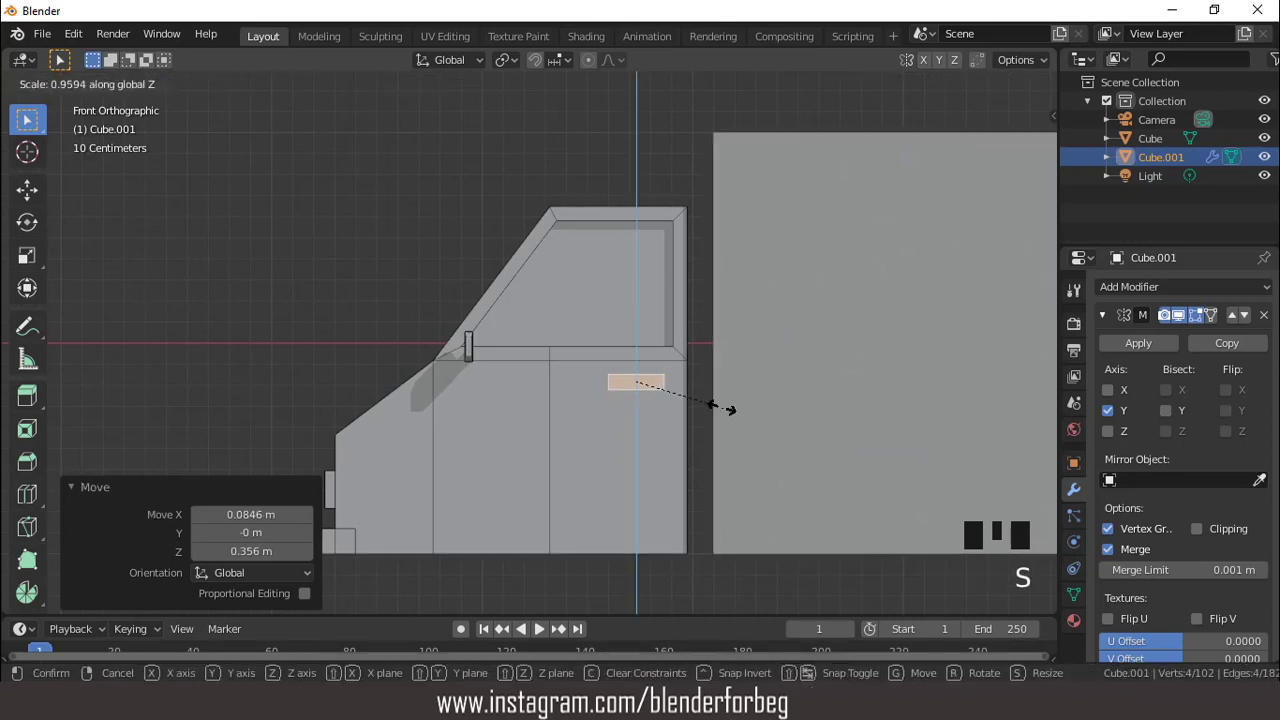
click(712, 405)
key(s)
key(x)
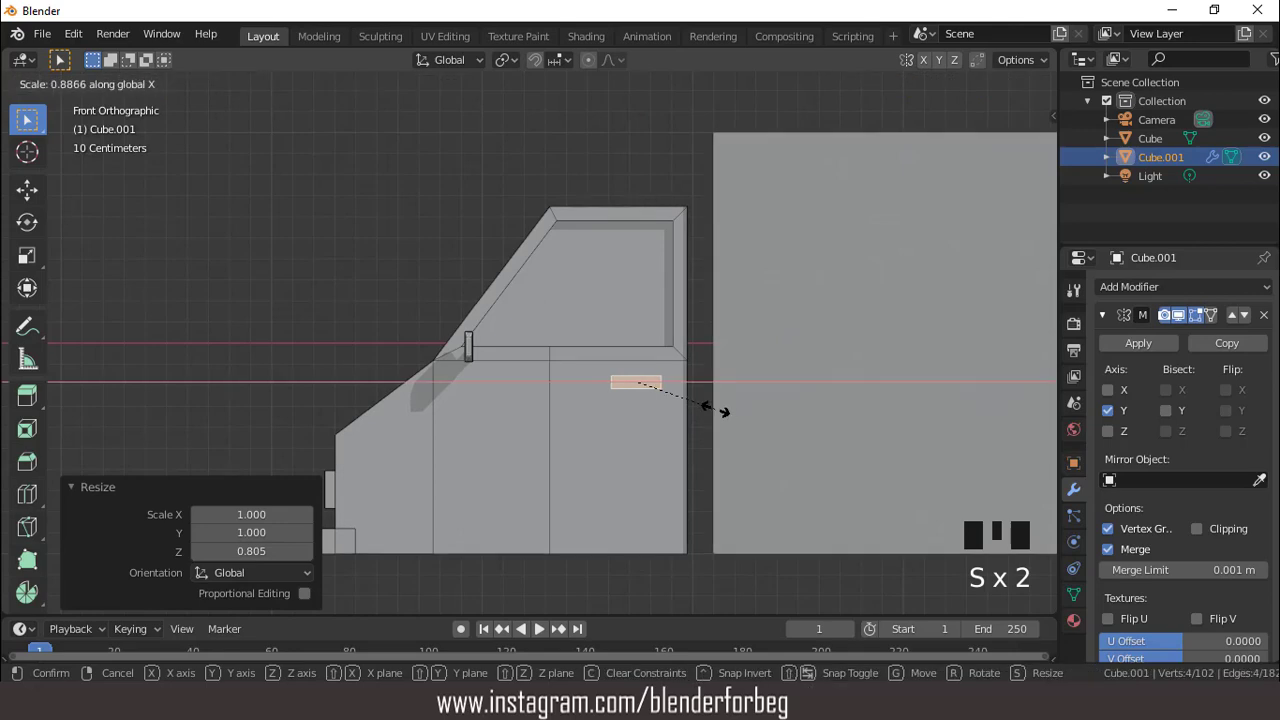
click(711, 408)
key(s)
click(705, 406)
Extrude the door handle face 0.0322 m out from the cab's side
middle_drag(651, 400, 579, 359)
key(e)
click(735, 440)
In Object Mode, move the cab 0.128 m along X up against the cargo box
key(KP_1)
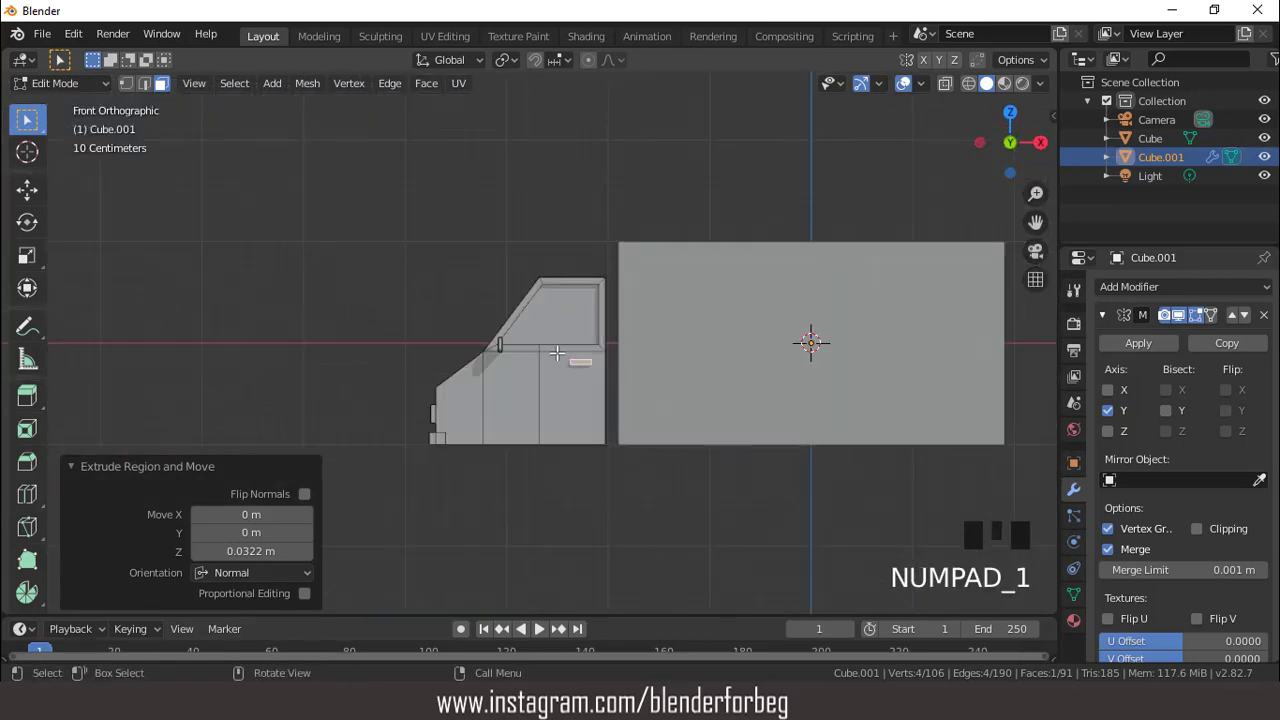
scroll(579, 359, up, 2)
key(Tab)
scroll(568, 360, up, 1)
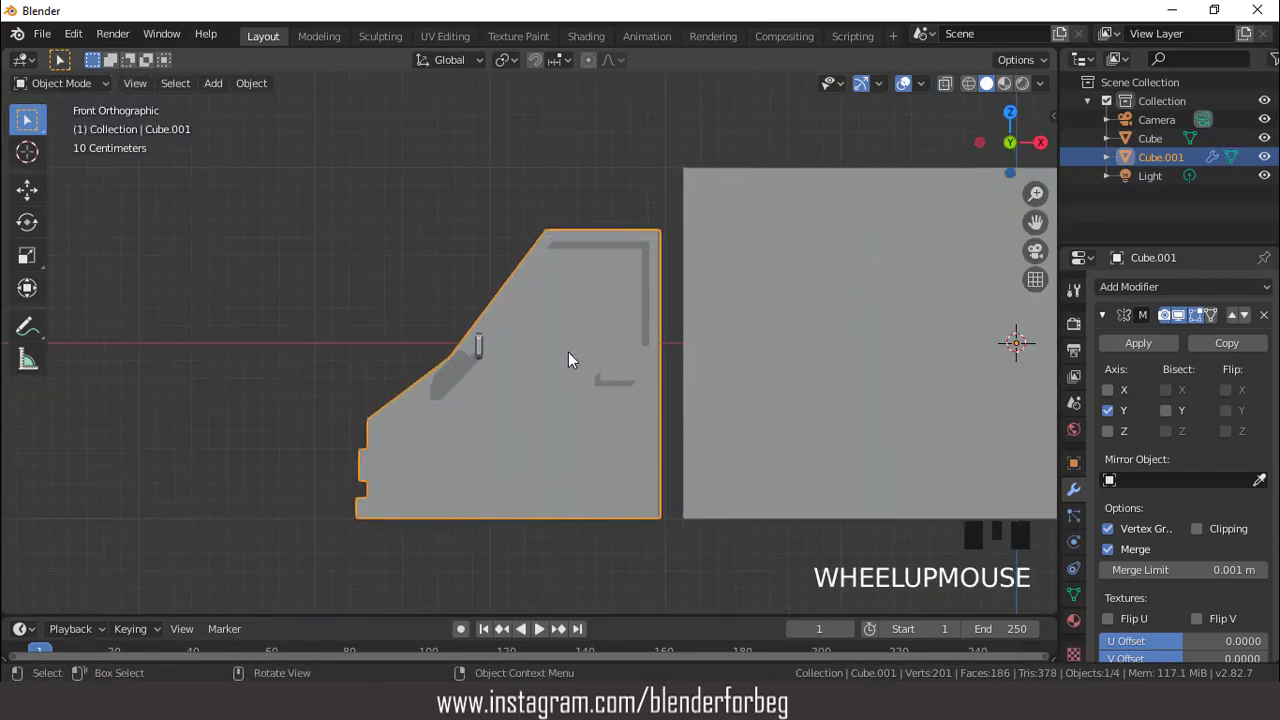
key(g)
key(x)
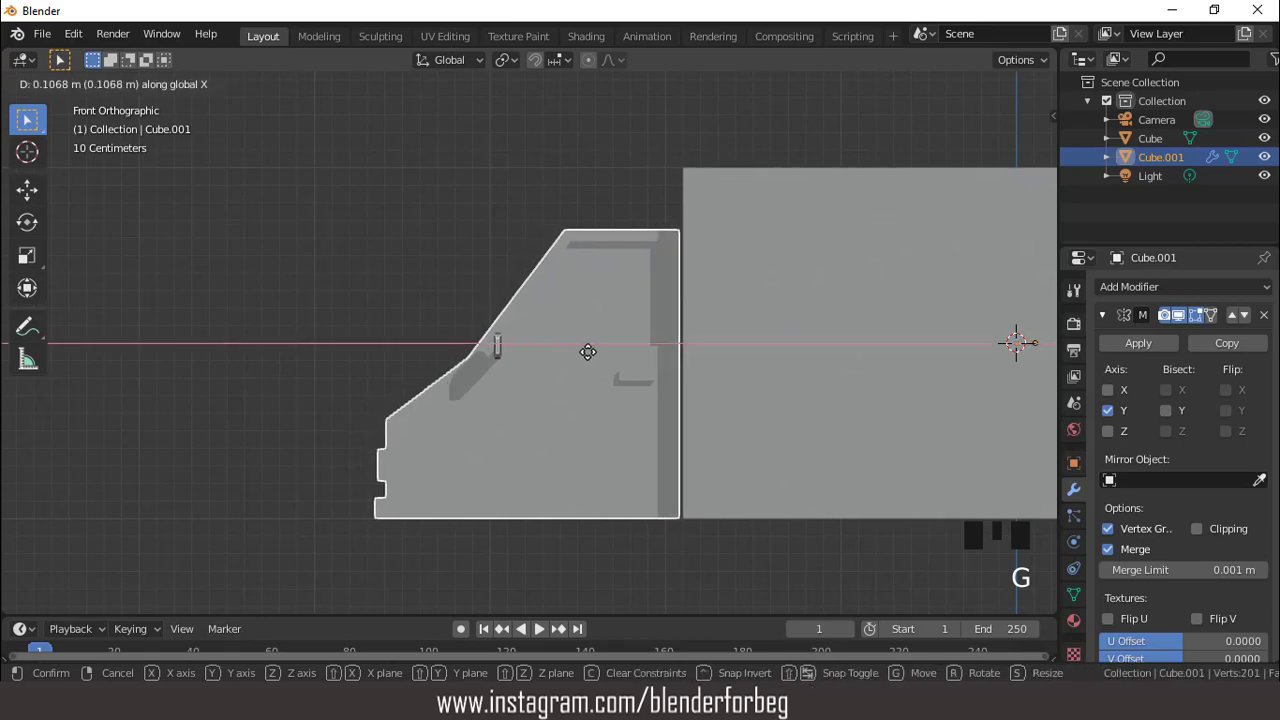
click(577, 357)
scroll(575, 357, down, 3)
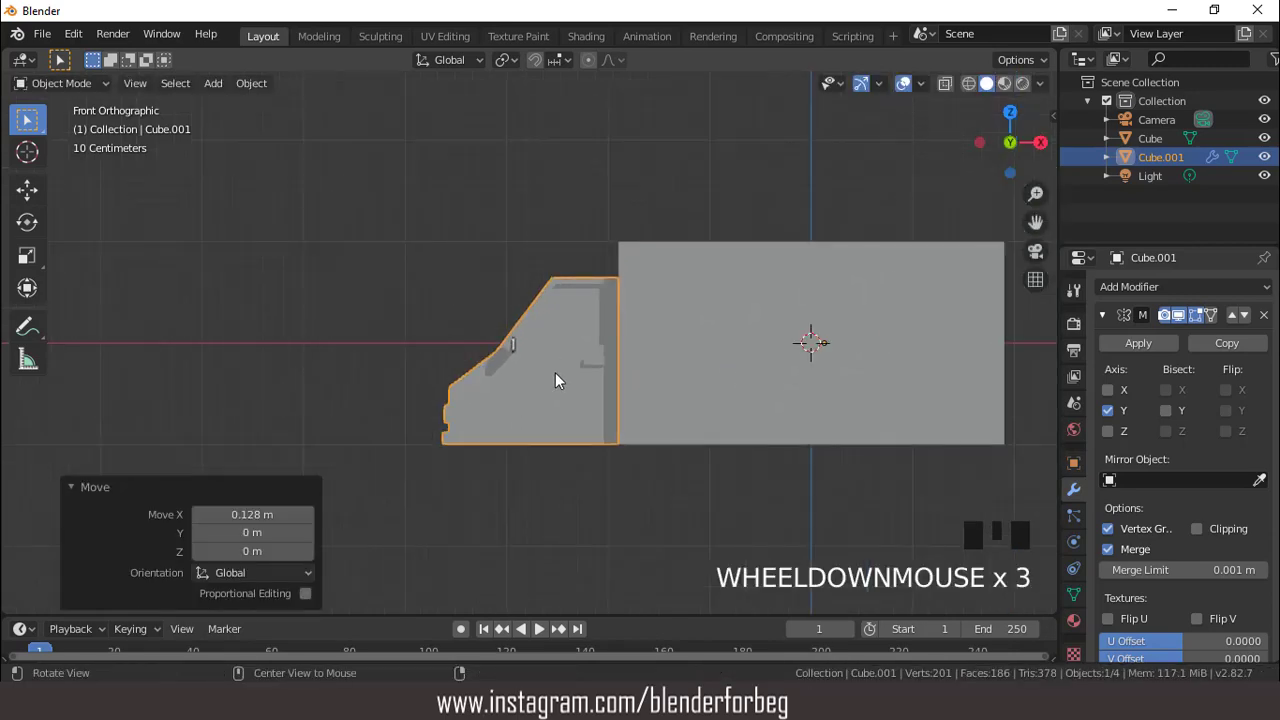
middle_drag(555, 372, 604, 361)
scroll(580, 359, down, 3)
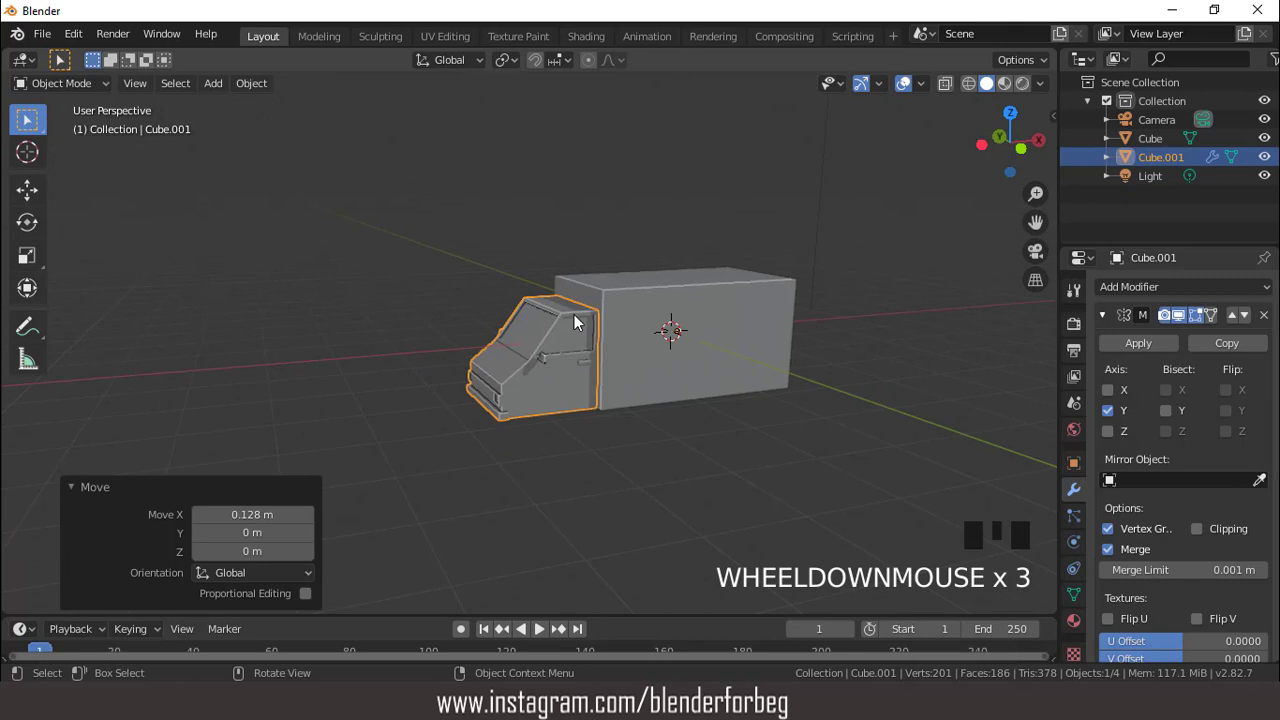
scroll(574, 318, up, 1)
Shorten the cargo box by moving its rear face -0.478 m along X in Edit Mode
key(KP_1)
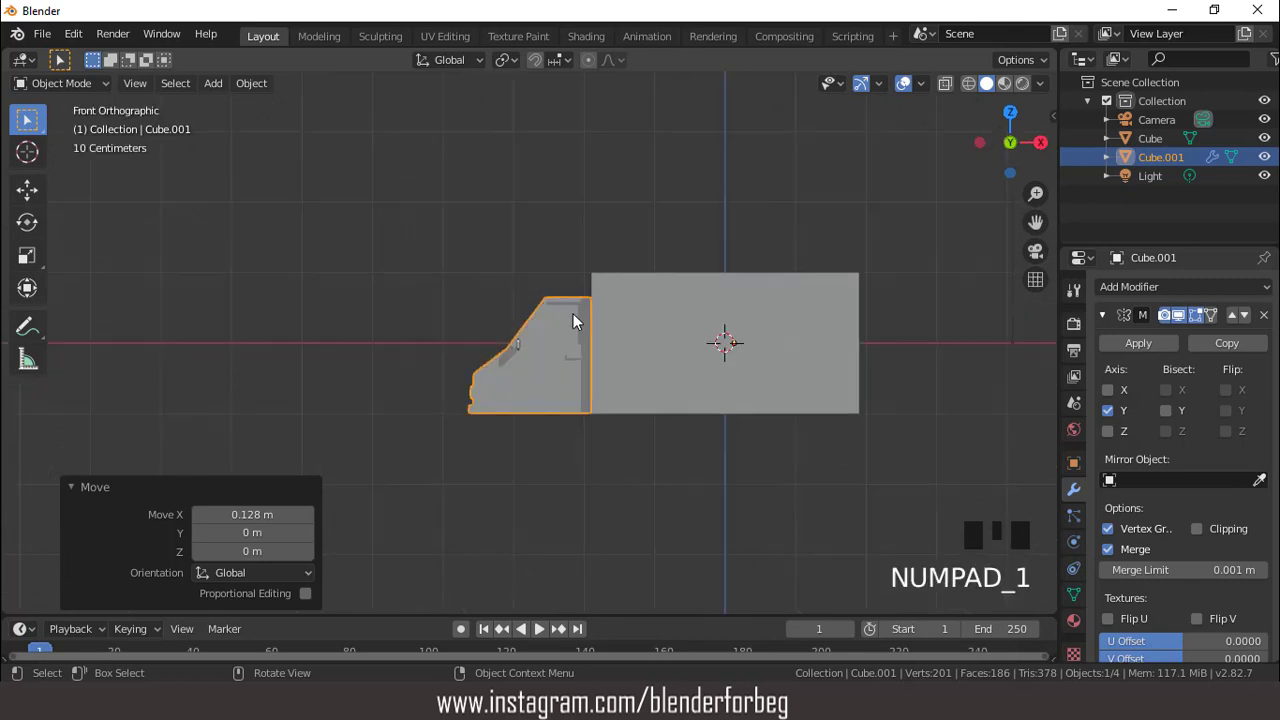
click(756, 307)
scroll(755, 306, up, 2)
scroll(770, 322, down, 3)
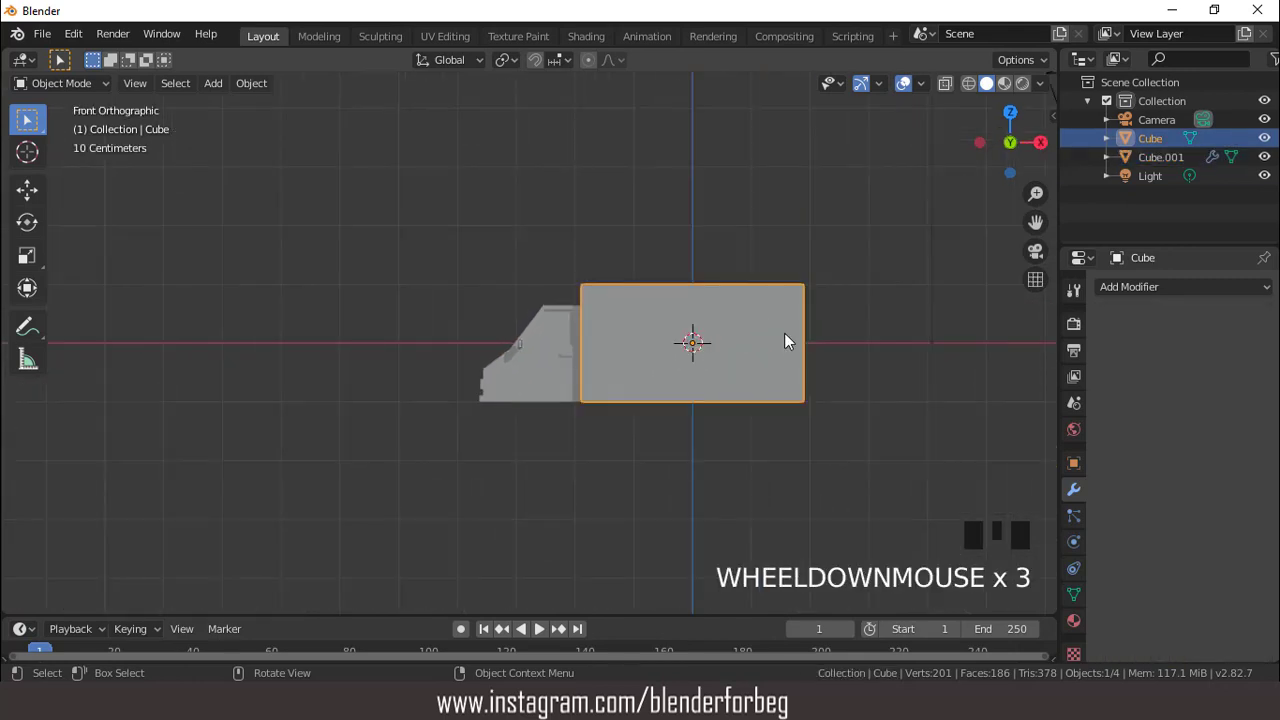
middle_drag(784, 335, 675, 357)
key(Tab)
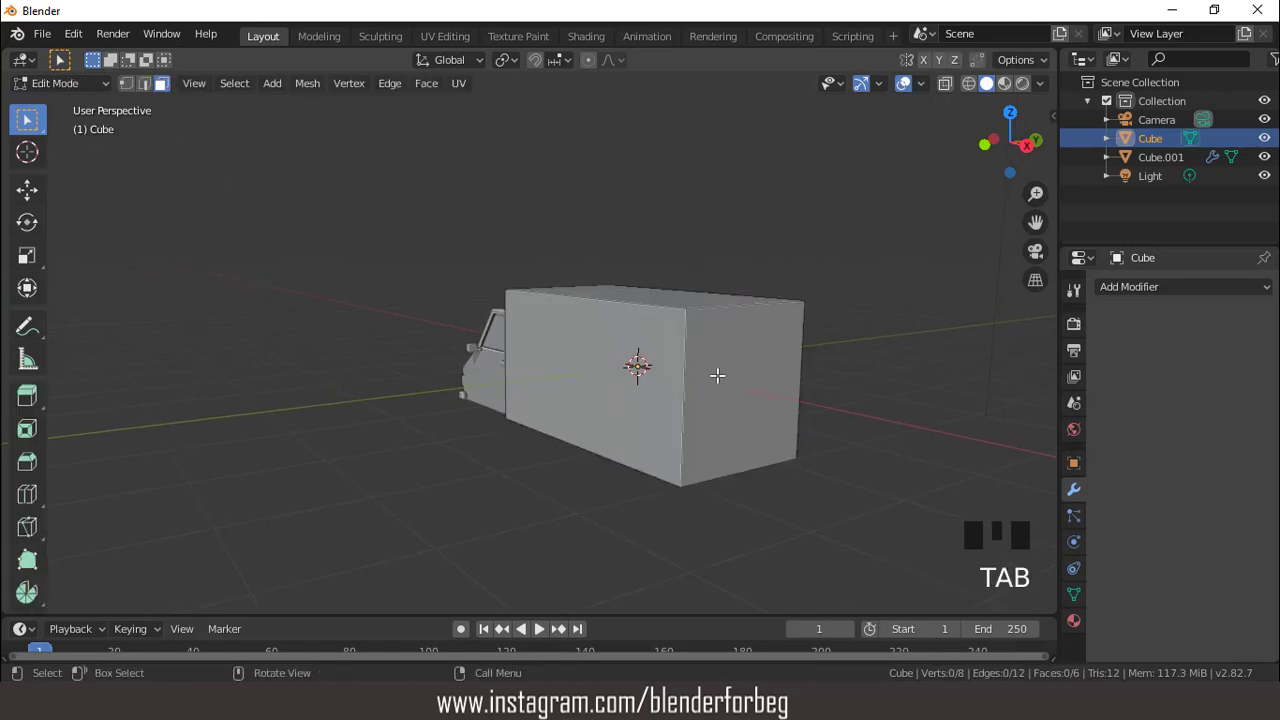
click(743, 369)
key(KP_1)
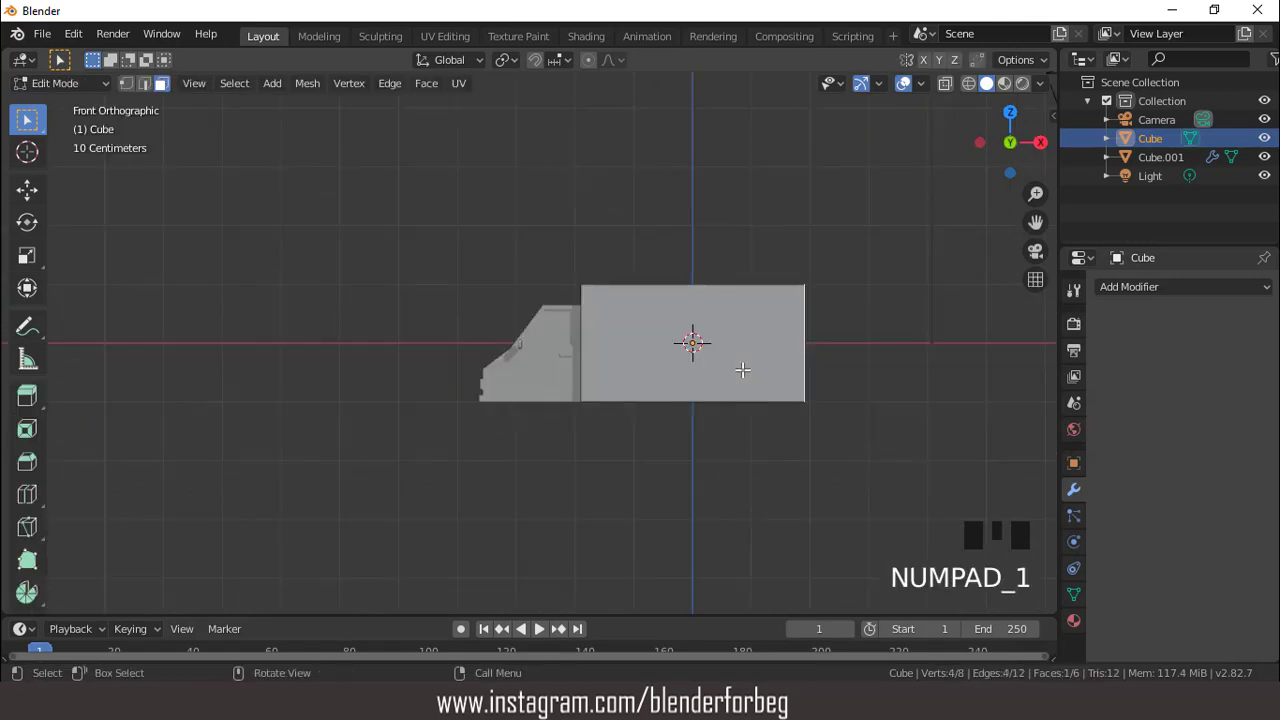
key(g)
key(x)
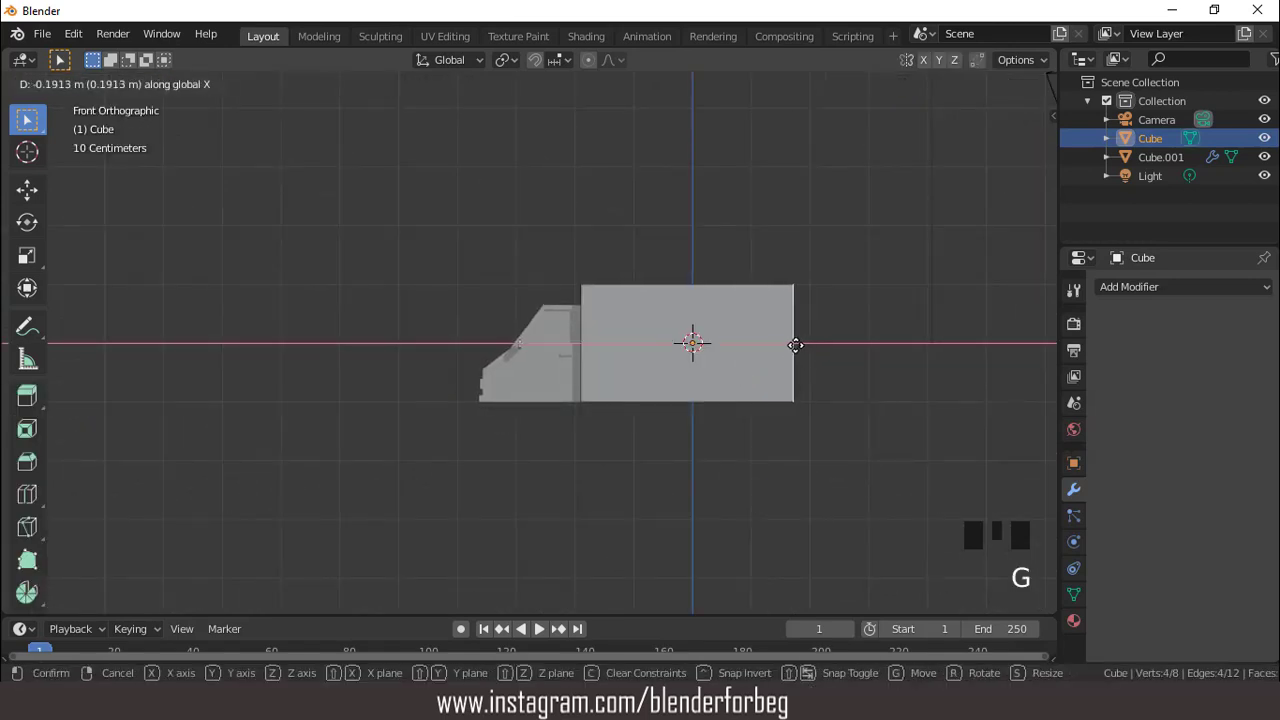
click(781, 344)
scroll(763, 343, up, 2)
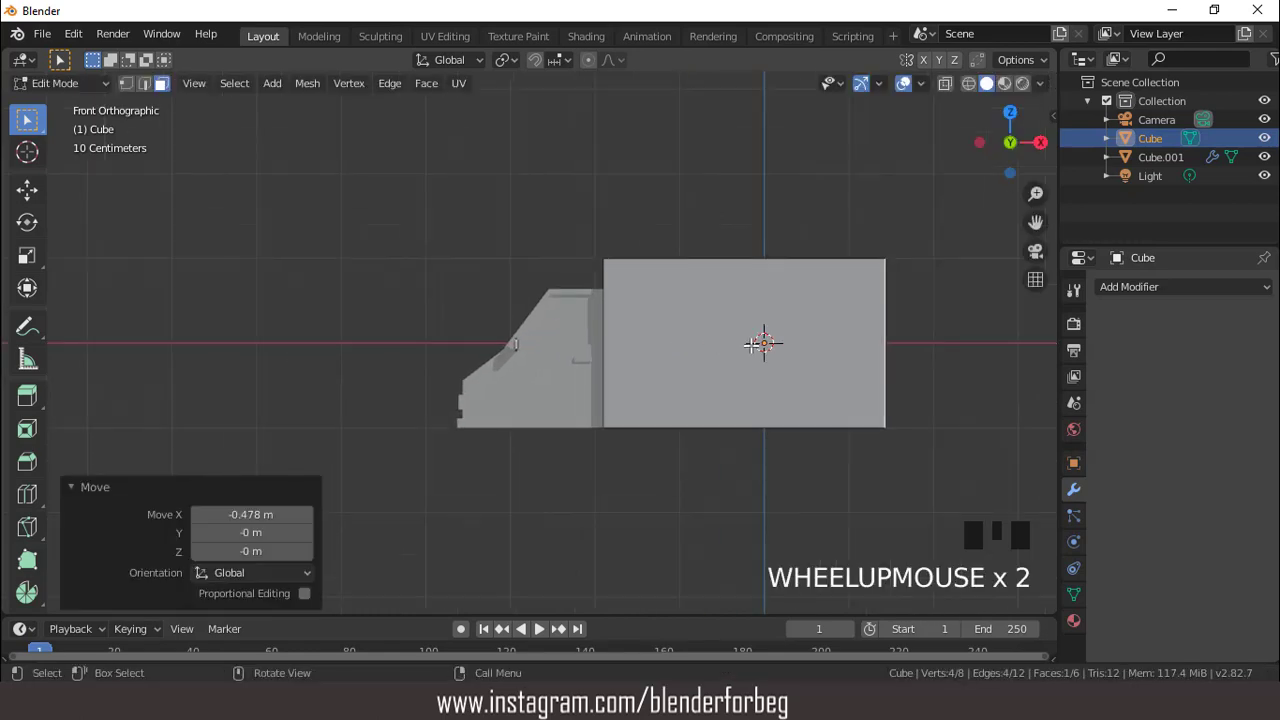
scroll(763, 354, down, 3)
Duplicate the cargo box's rear face in place and scale the copy to 0.725 overall, plus 0.945 along Y
middle_drag(763, 354, 583, 361)
scroll(582, 355, up, 1)
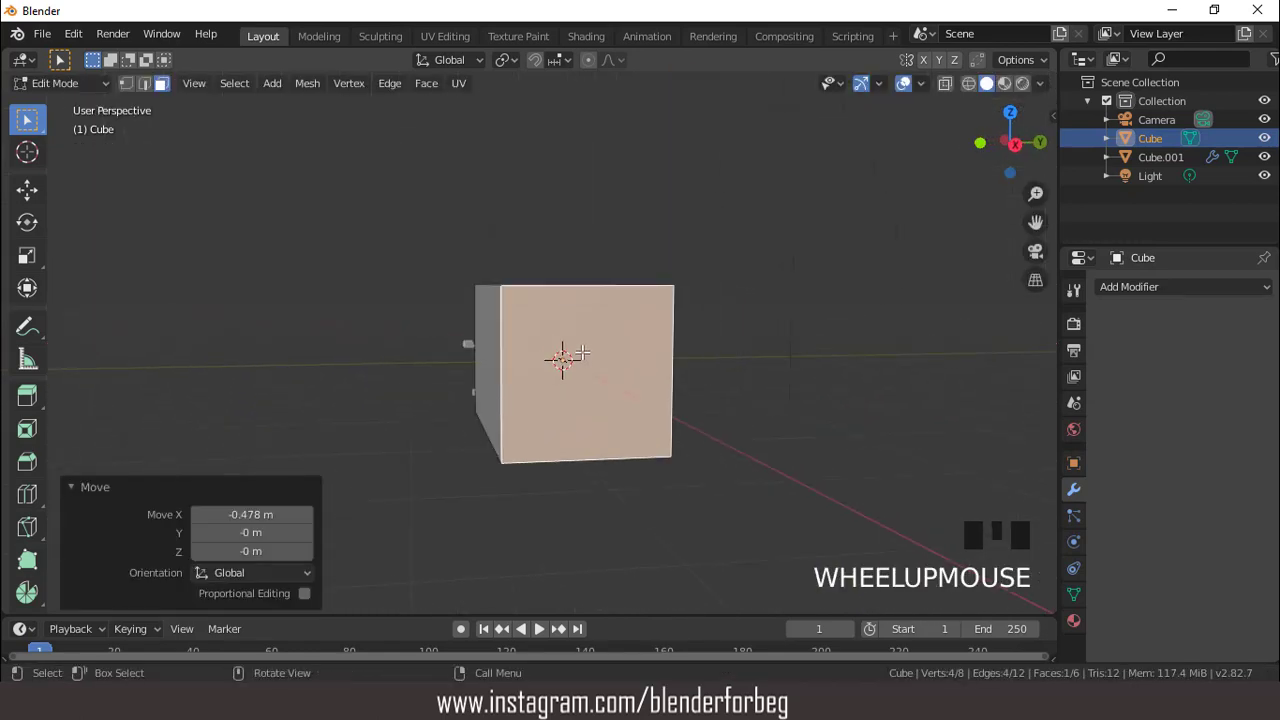
key(KP_3)
scroll(546, 329, up, 3)
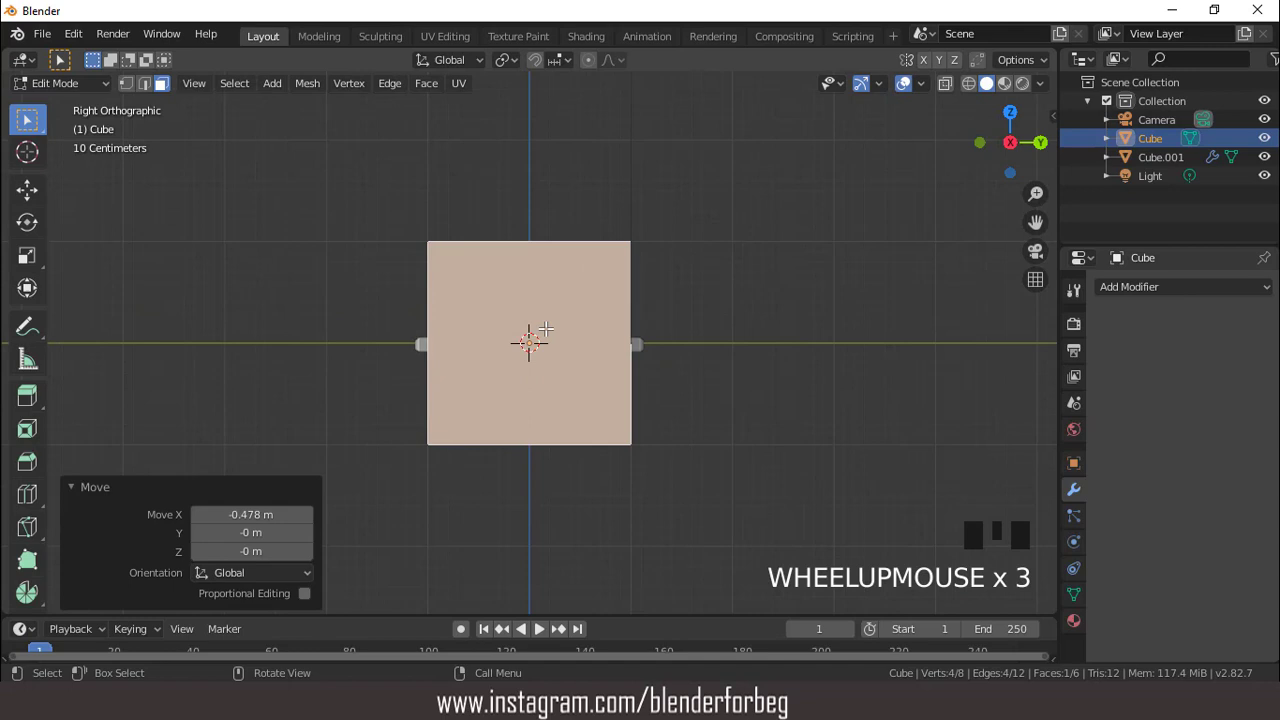
key(shift+d)
click(545, 328)
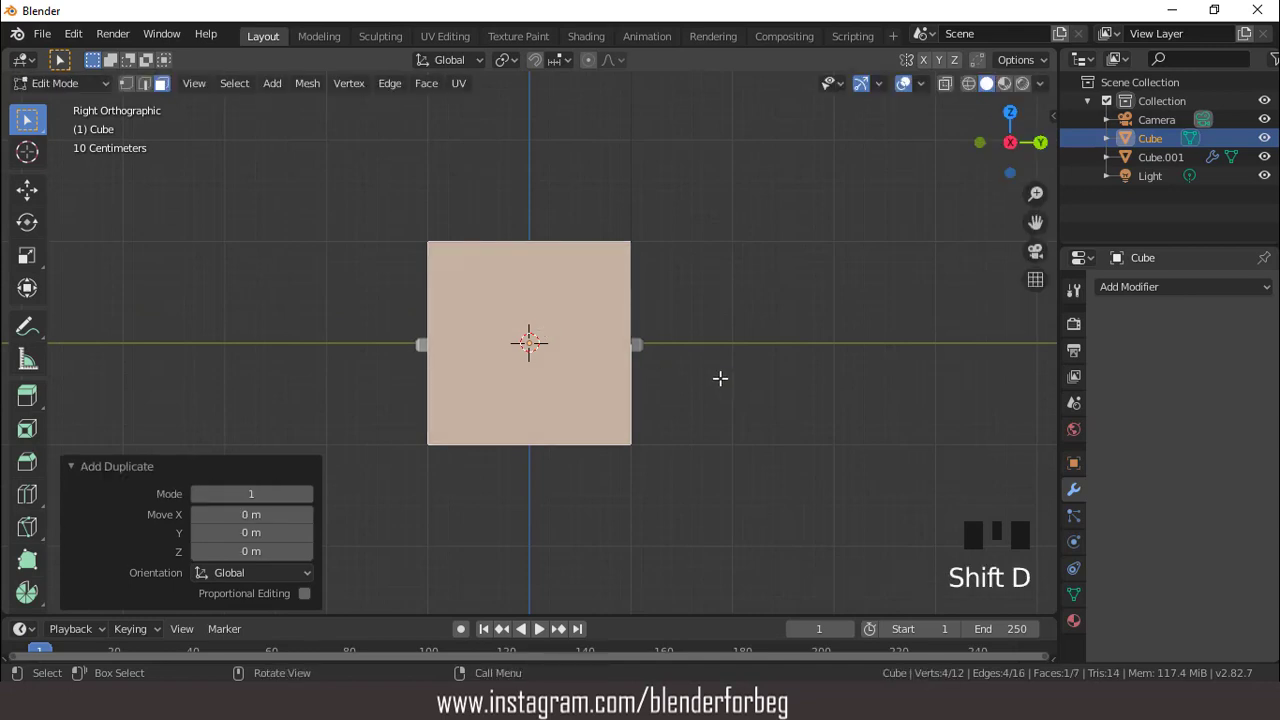
key(s)
click(669, 364)
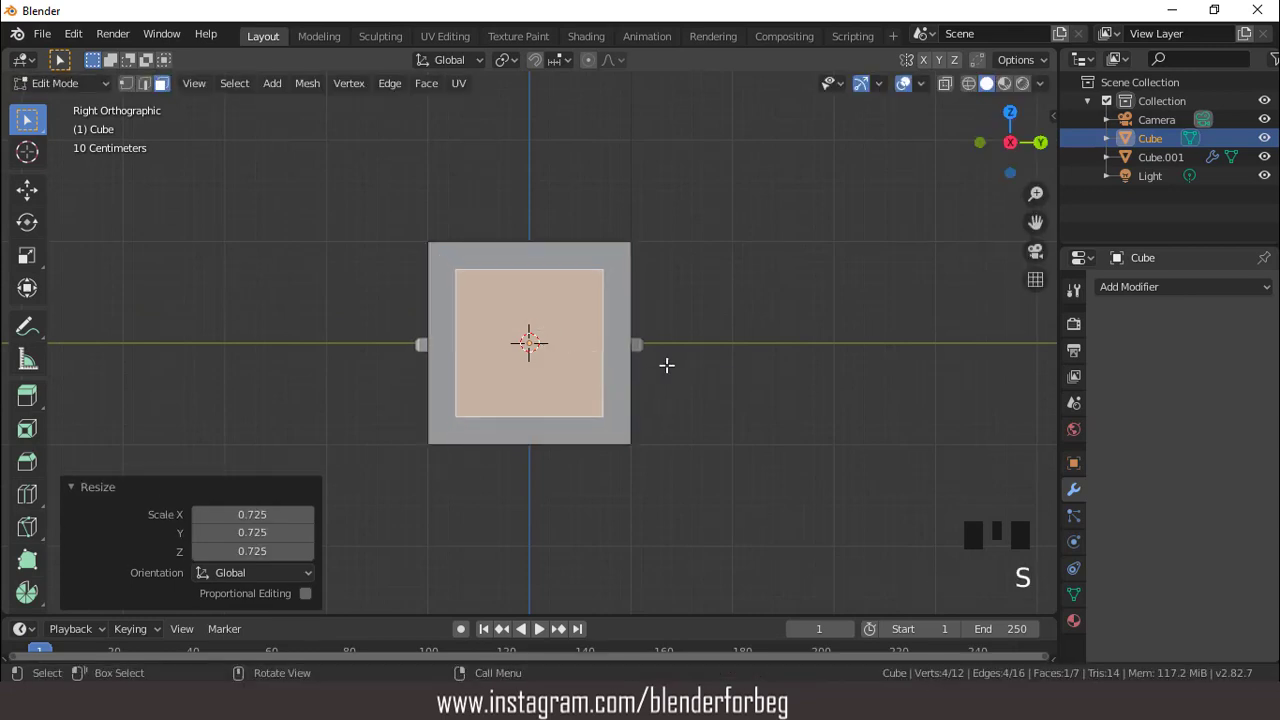
scroll(643, 327, up, 1)
key(s)
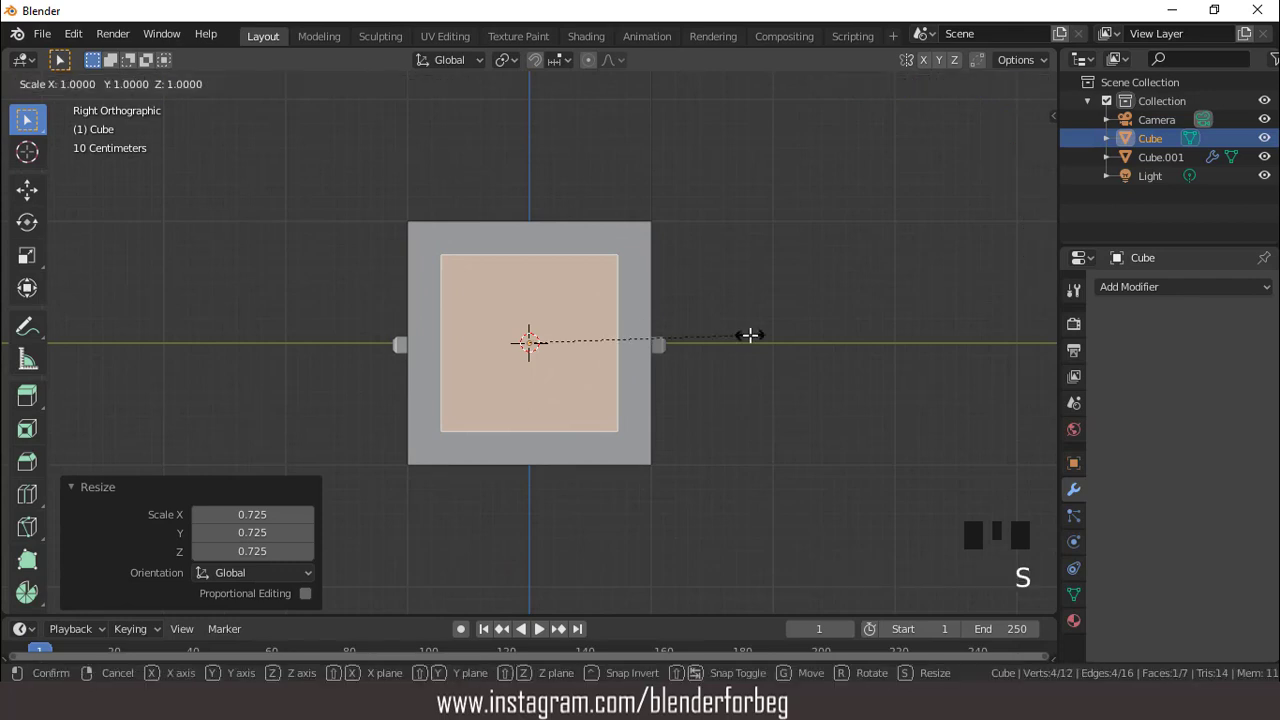
key(y)
click(737, 334)
scroll(531, 317, up, 2)
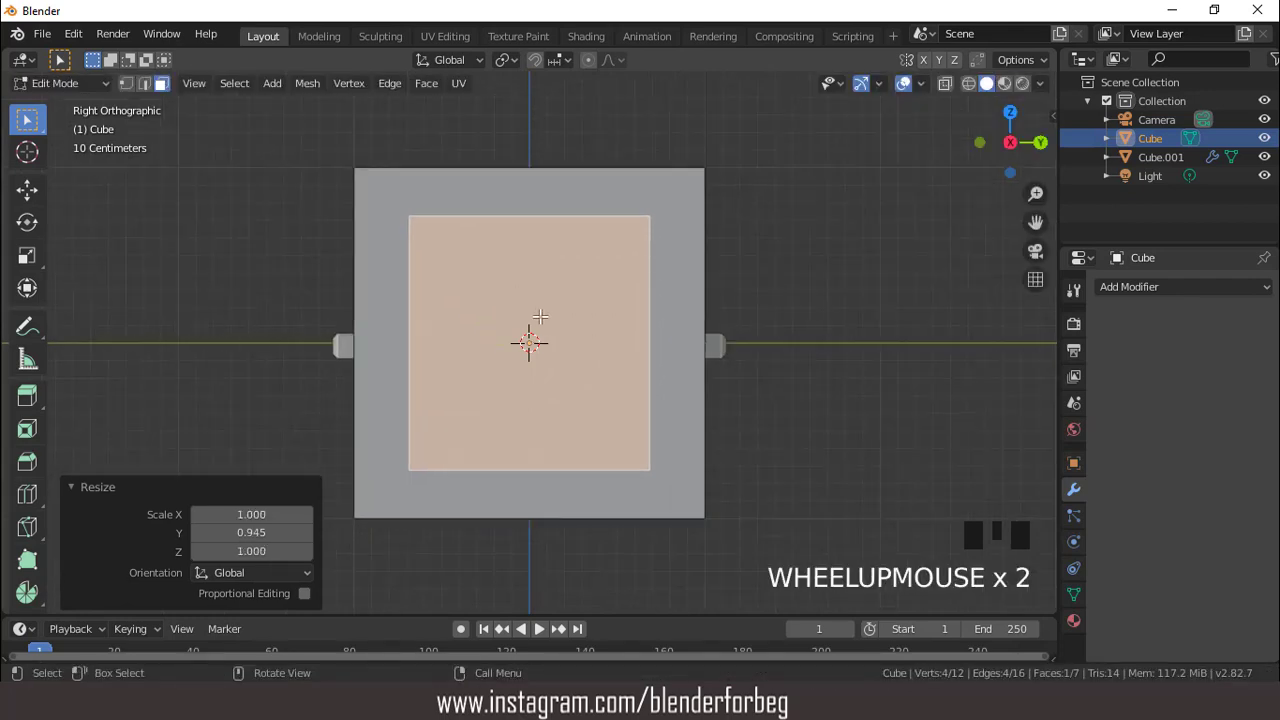
scroll(540, 316, down, 2)
Add a centred vertical loop cut to the copied rear face and bevel it about 0.02 m wide to form a door gap
key(ctrl+r)
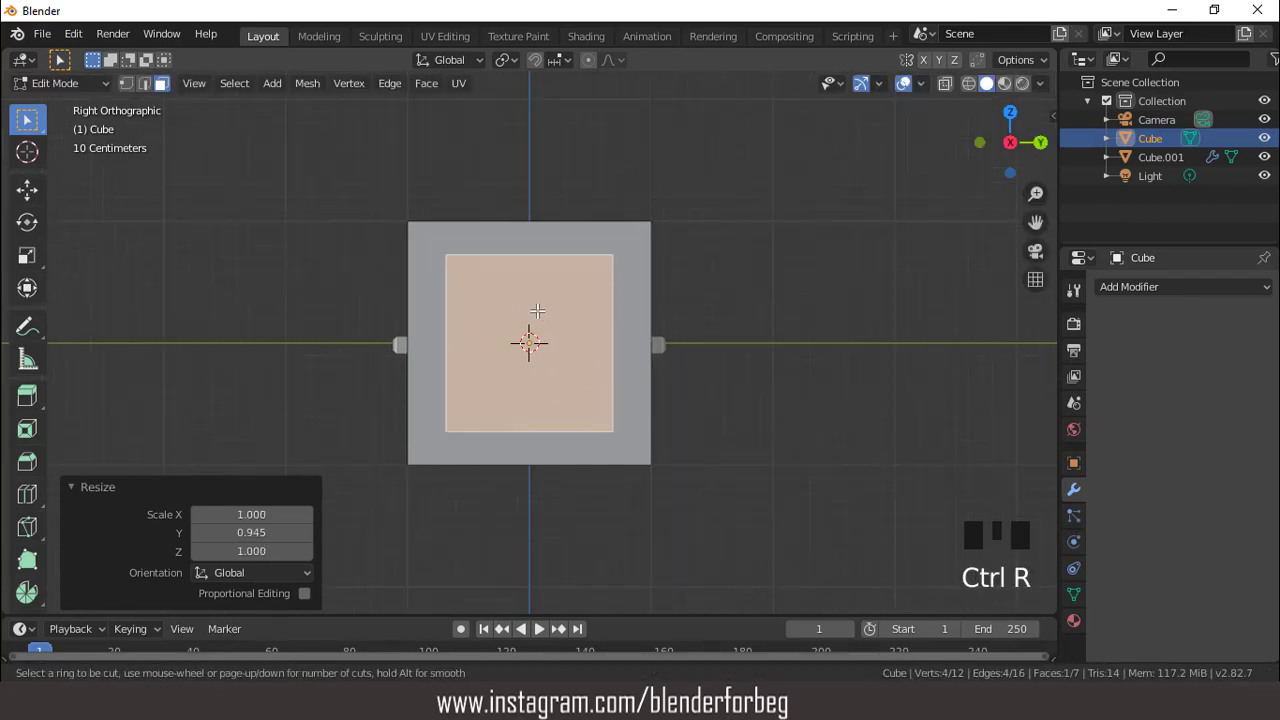
click(520, 258)
right_click(520, 258)
scroll(560, 302, up, 1)
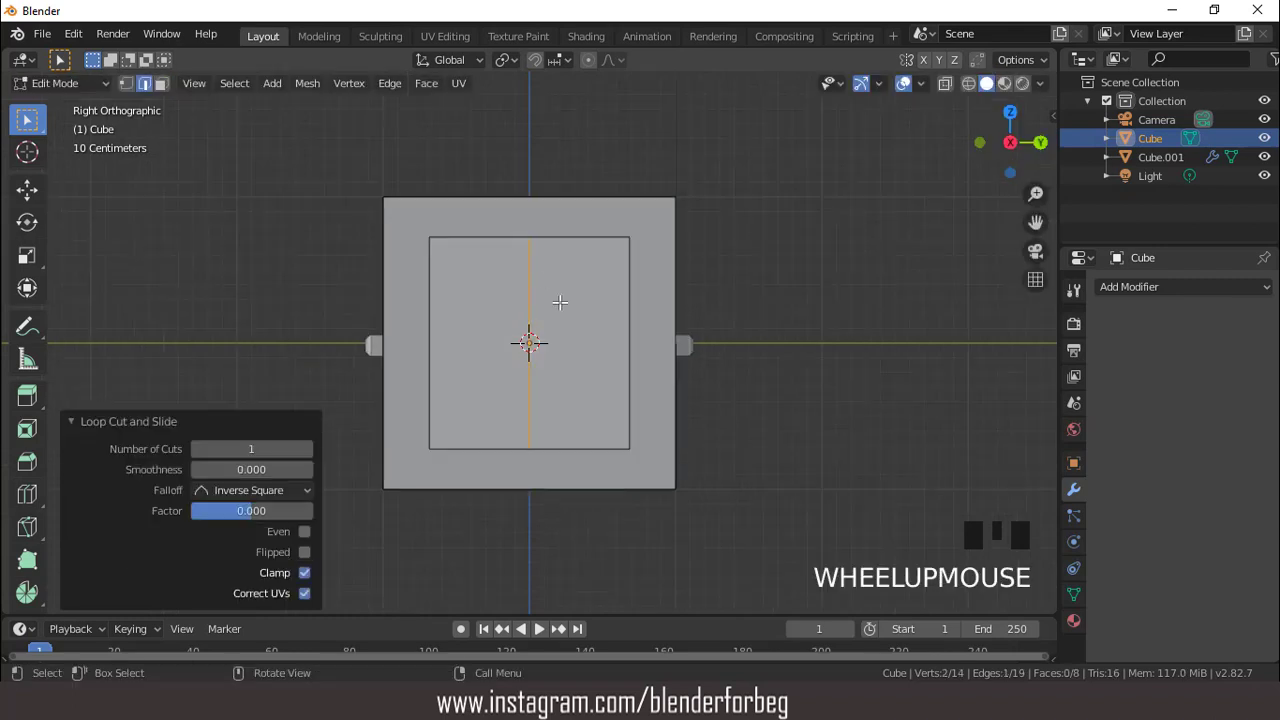
key(ctrl+b)
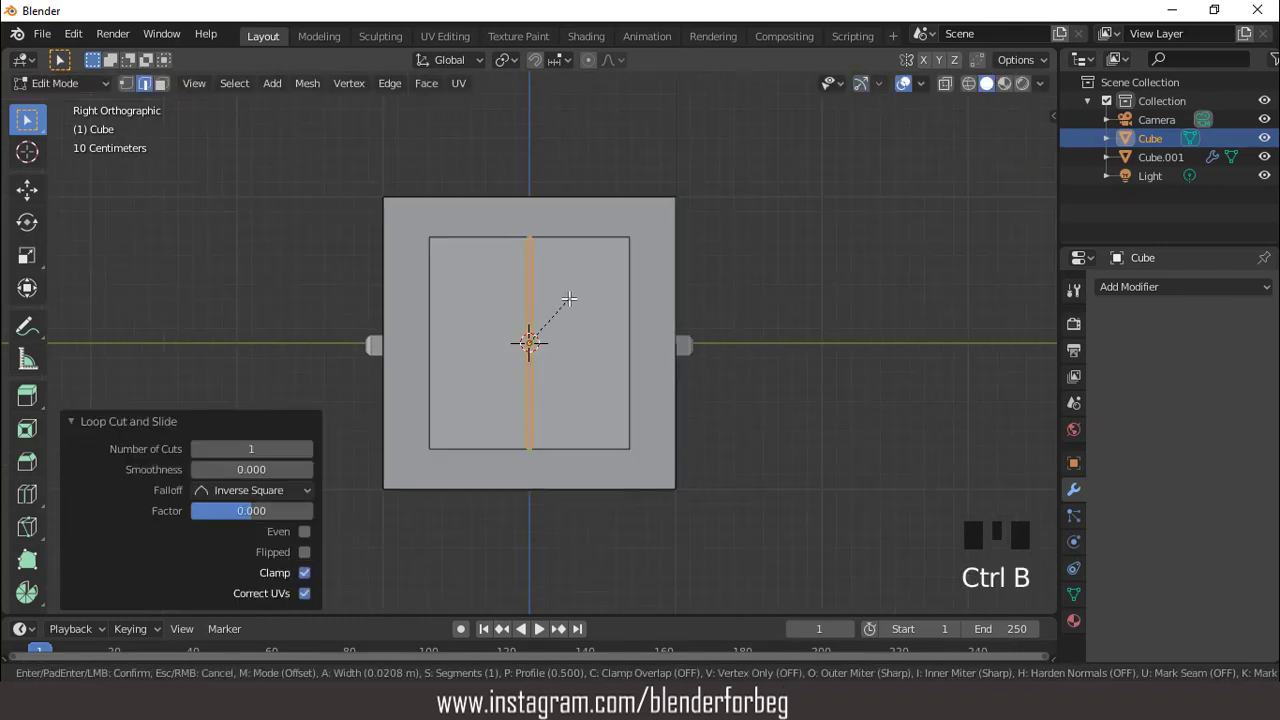
click(568, 299)
Extrude the two rear door faces beside the narrow gap 0.0407 m outward
middle_drag(540, 290, 672, 385)
scroll(558, 301, down, 4)
key(3)
click(600, 346)
shift+click(553, 343)
key(e)
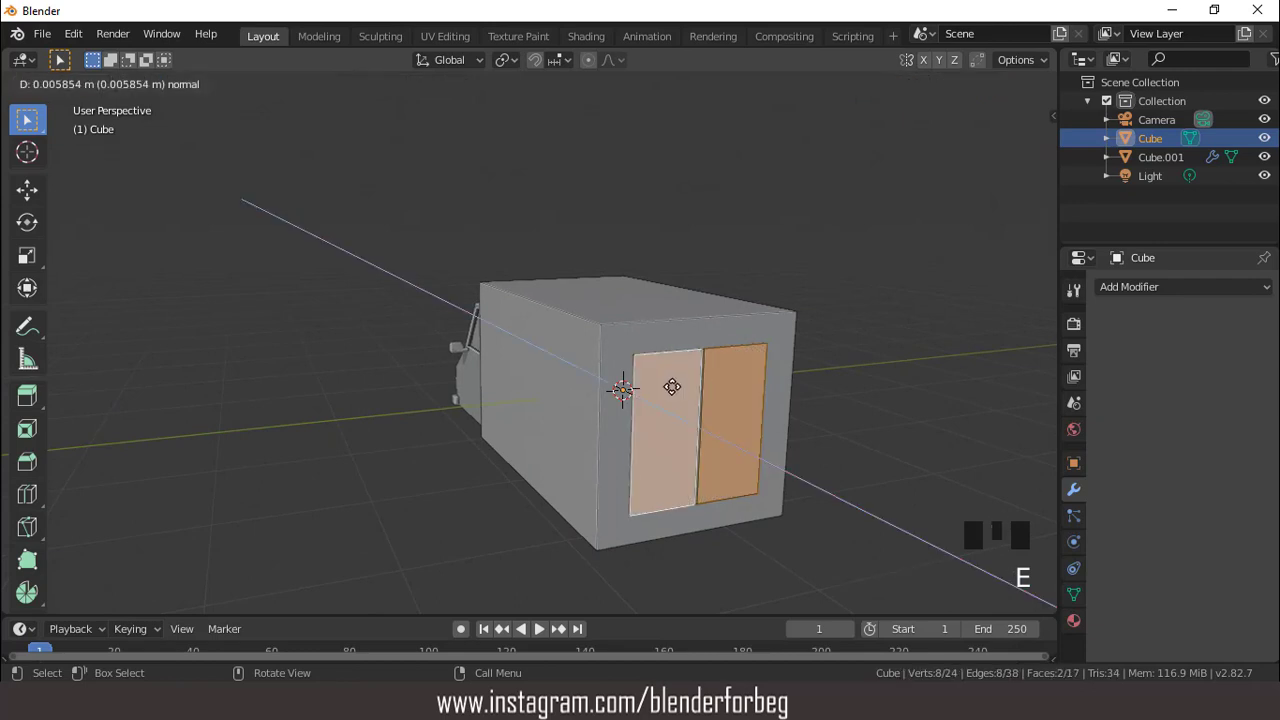
click(673, 388)
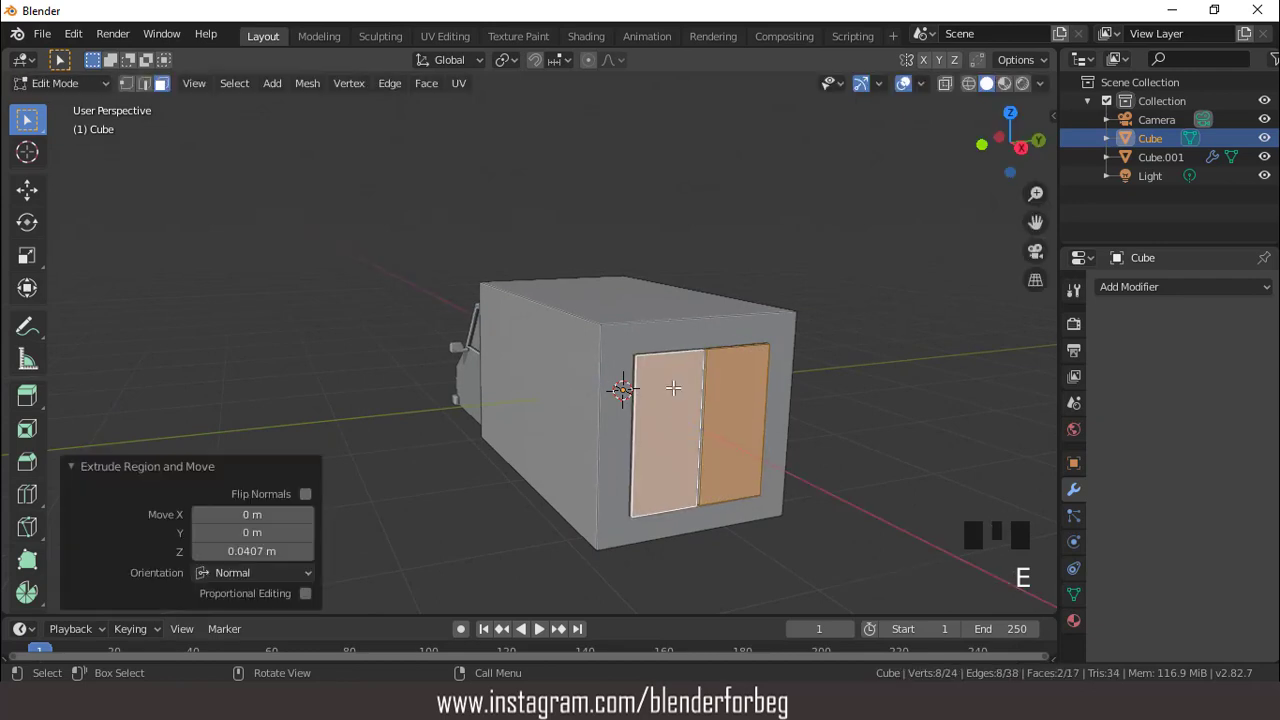
Inset both rear door faces individually with a thickness of 0.0713 m
key(KP_3)
scroll(572, 338, up, 4)
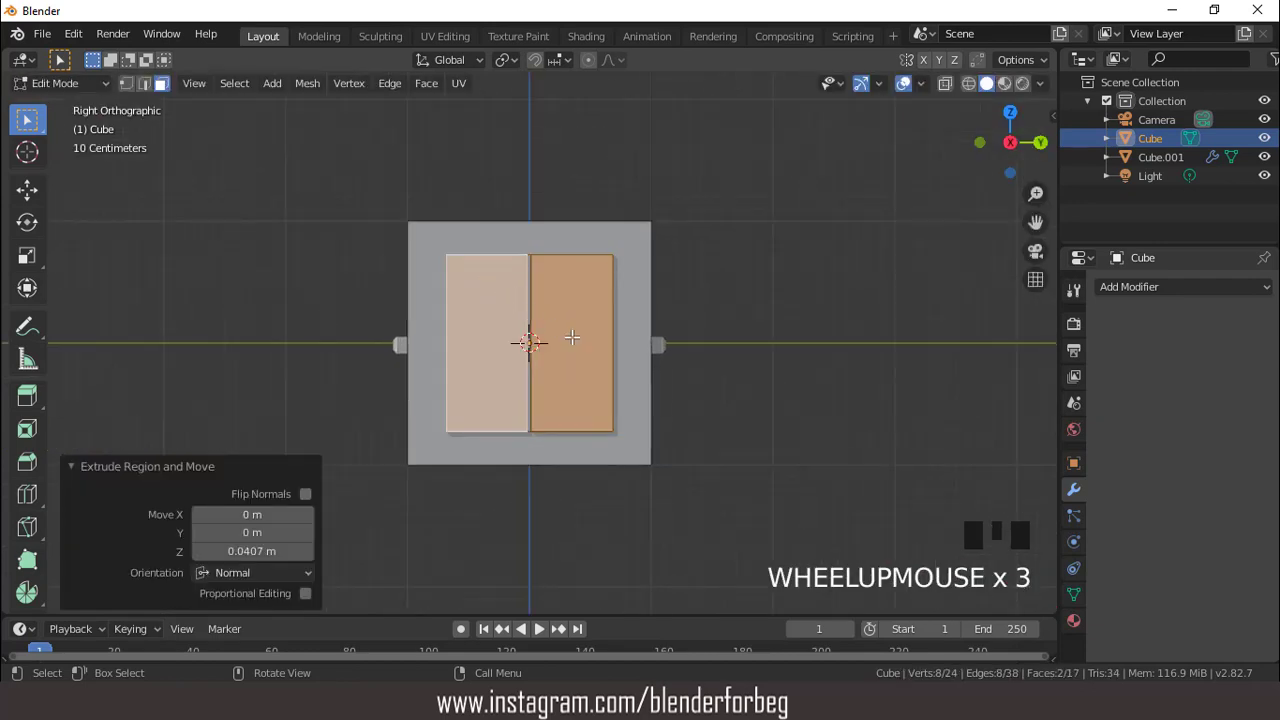
key(i)
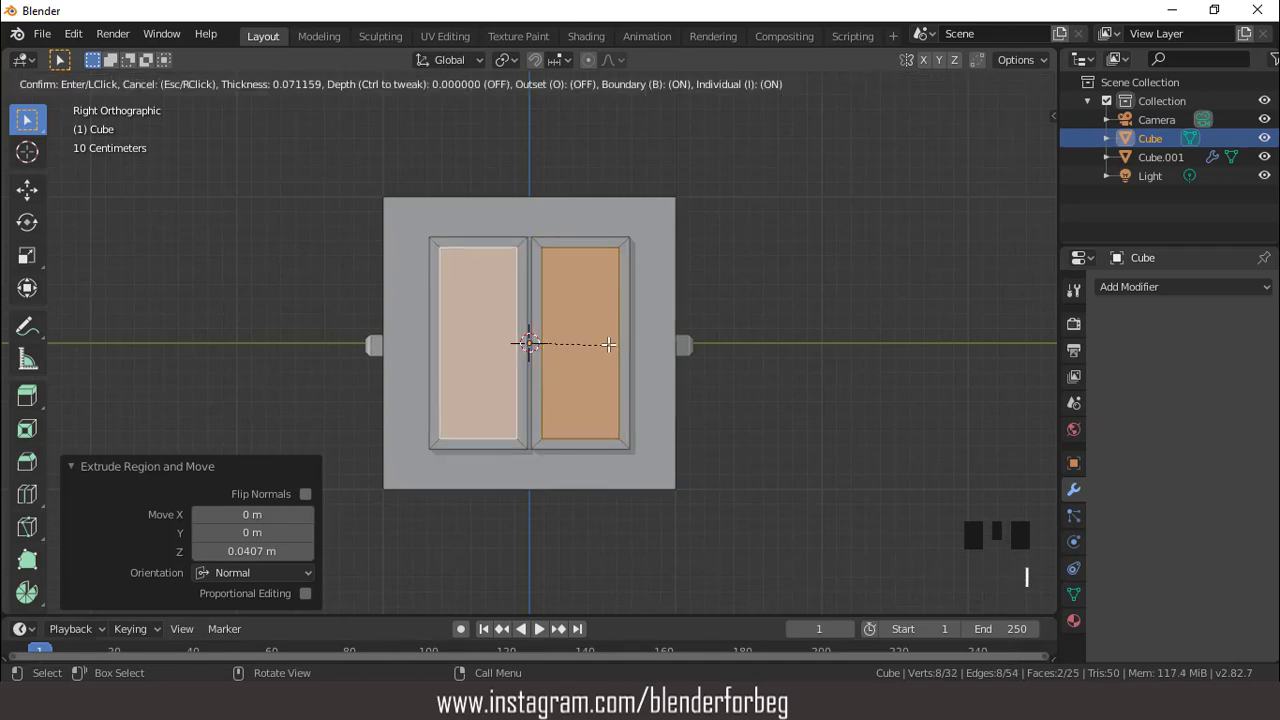
click(608, 344)
Scale the inset door faces to 0.459 along Z and move them 0.333 m up in Z as window areas
key(s)
key(z)
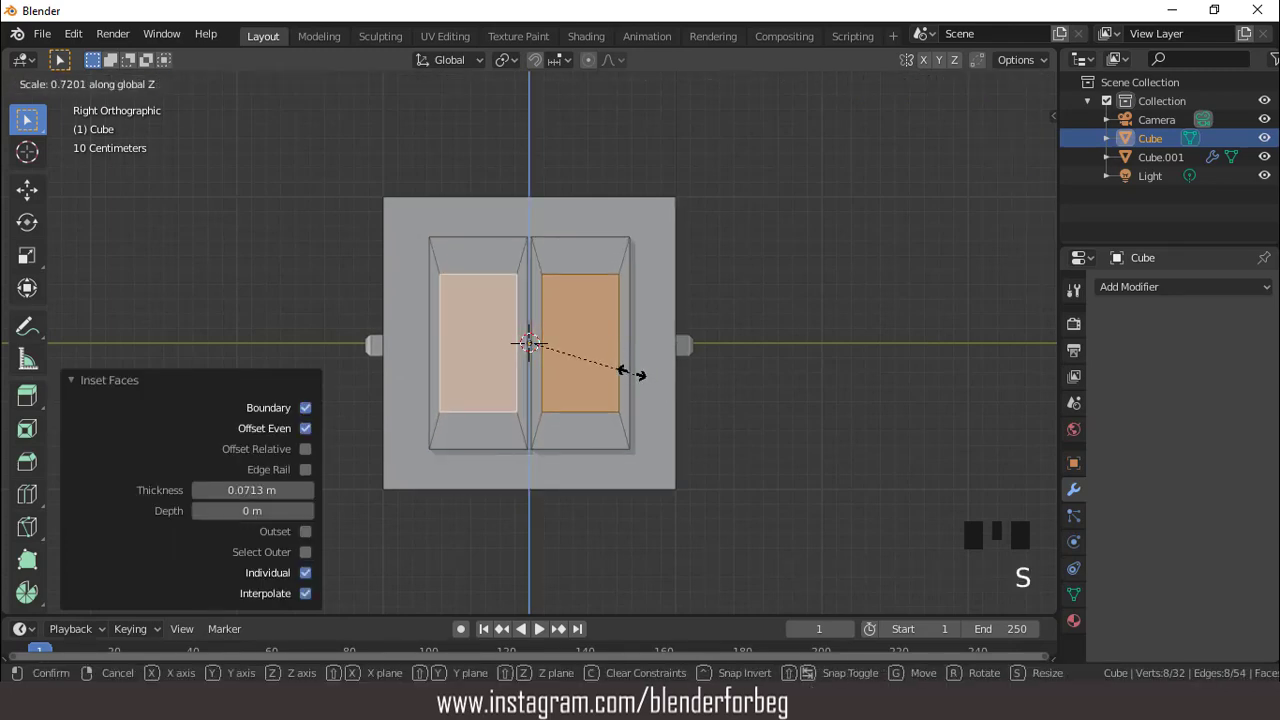
click(607, 352)
key(g)
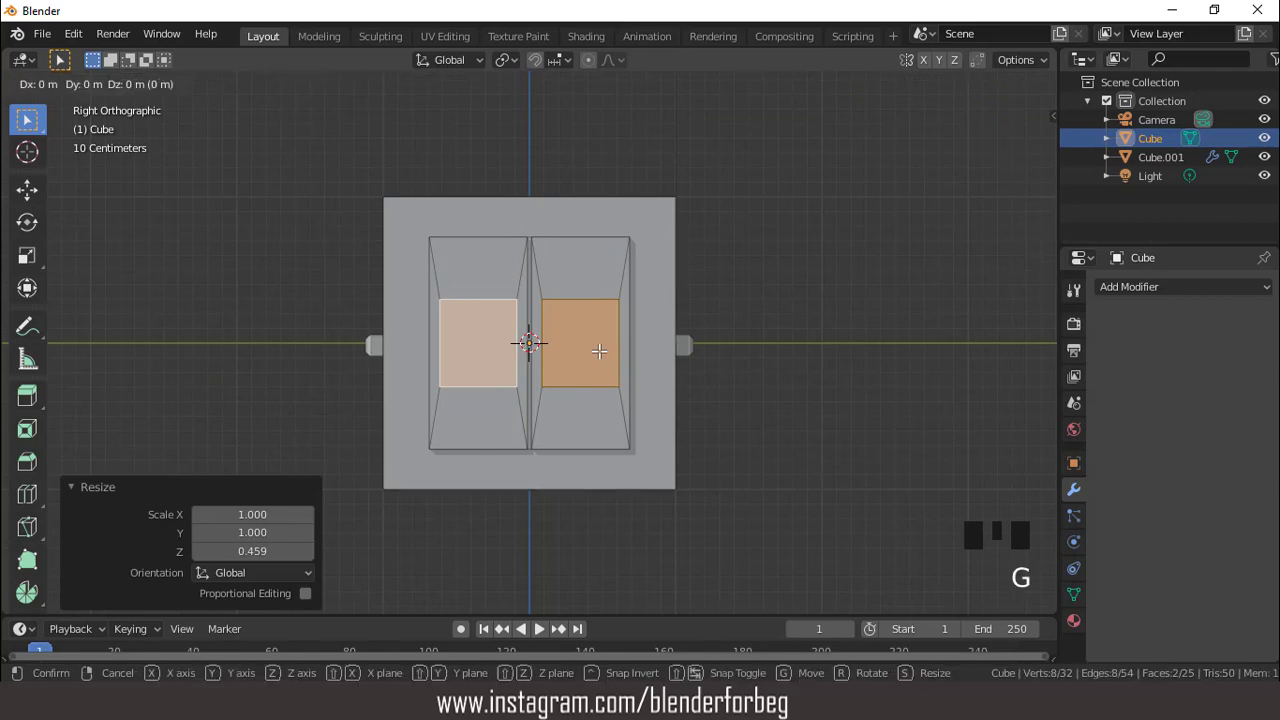
key(z)
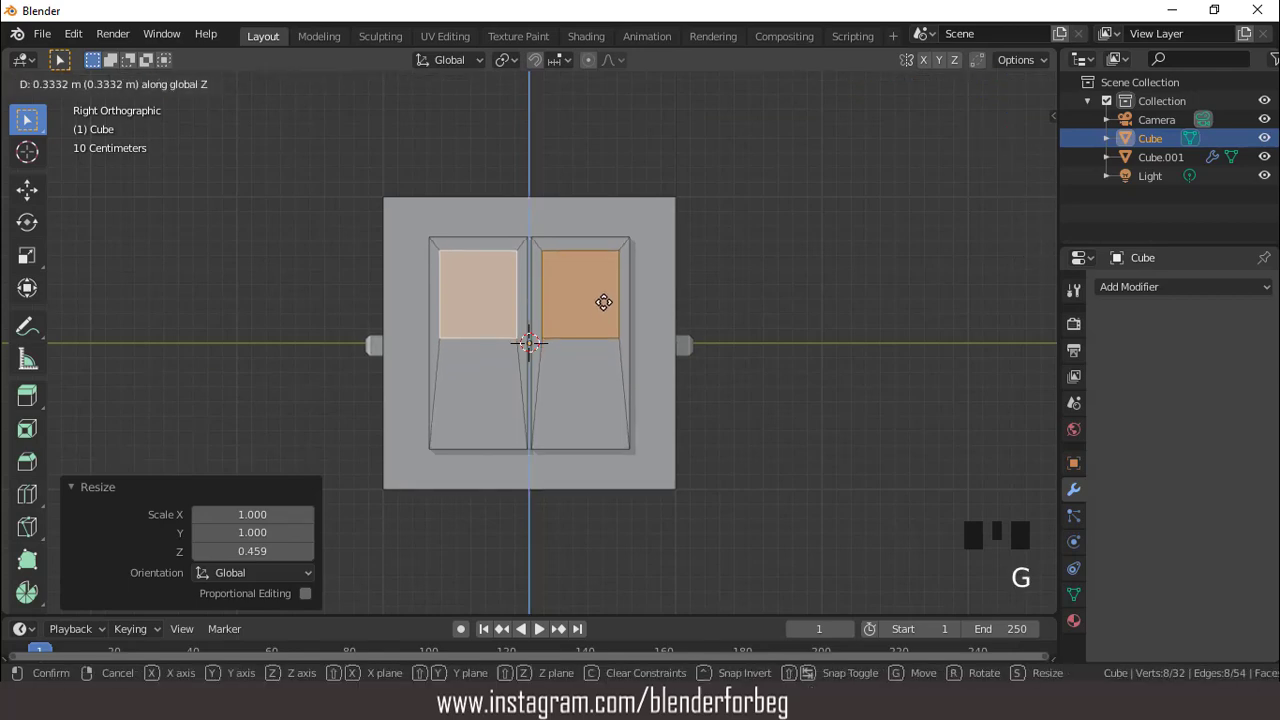
click(603, 302)
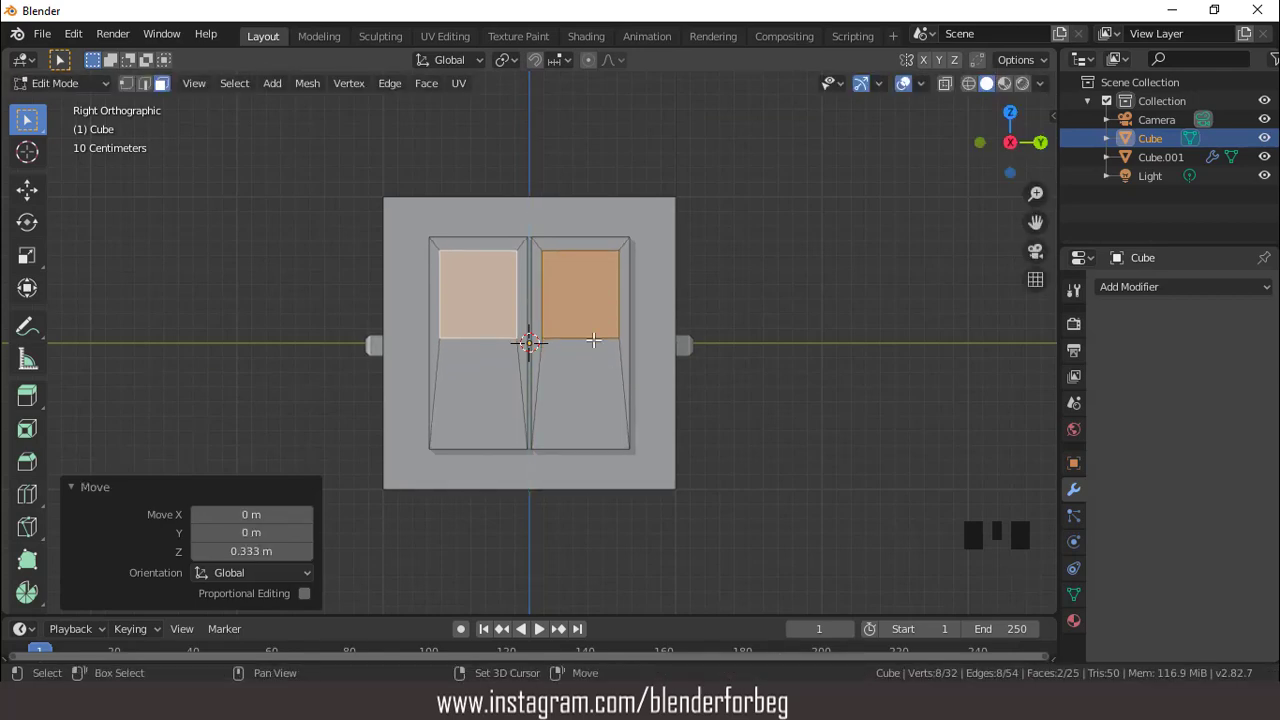
Duplicate the two door window faces and move the copies -0.513 m along Z
key(shift+d)
key(z)
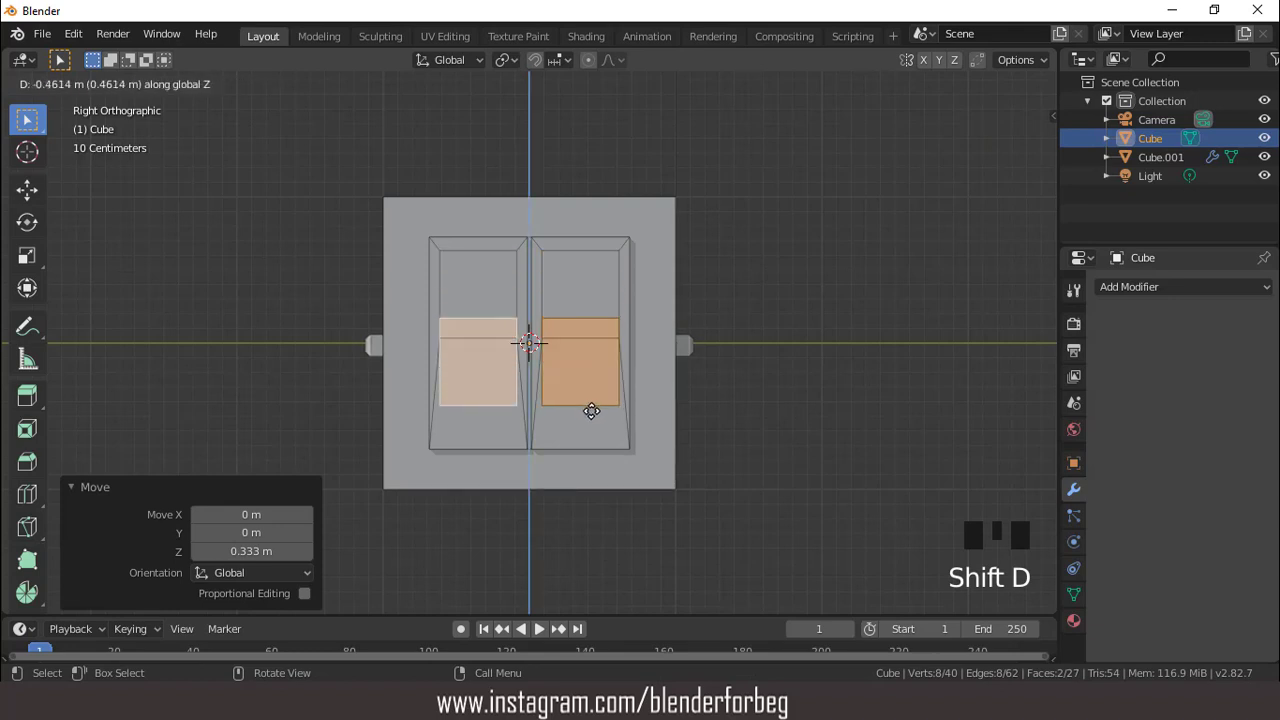
click(590, 415)
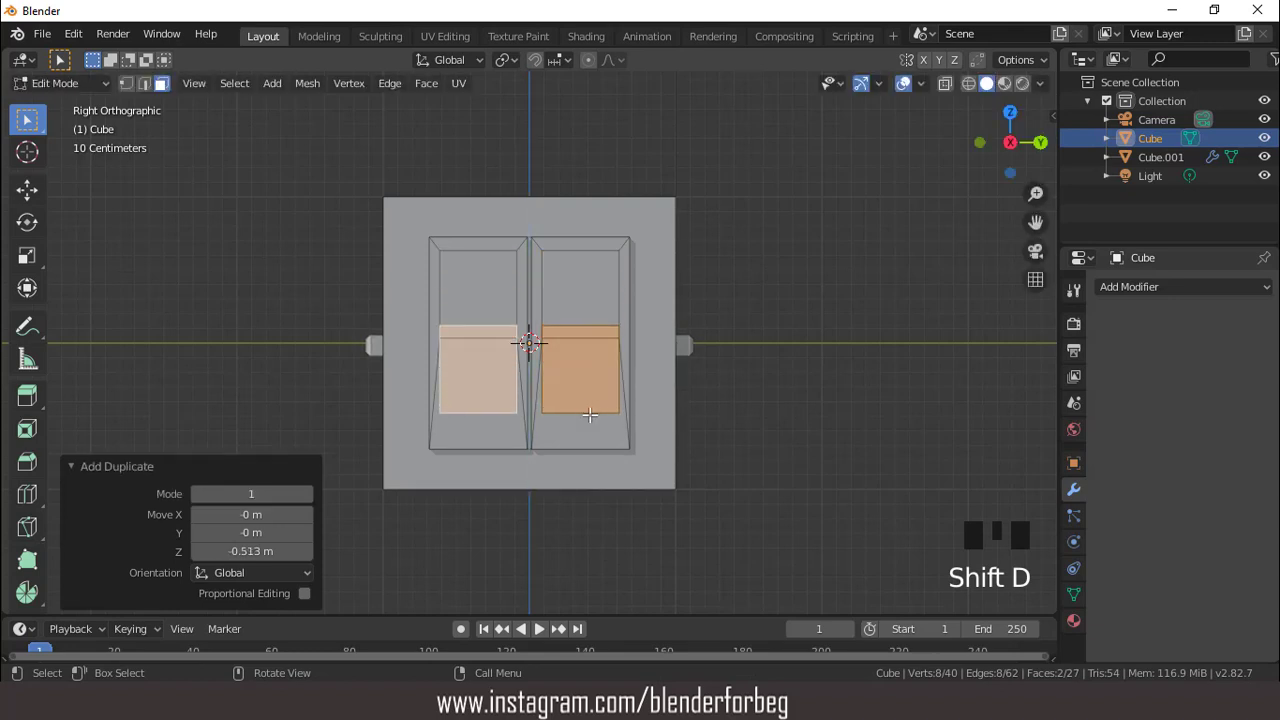
With the pivot point set to Individual Origins, scale the copied faces to 0.459 overall and 0.229 along Z
click(507, 60)
click(540, 123)
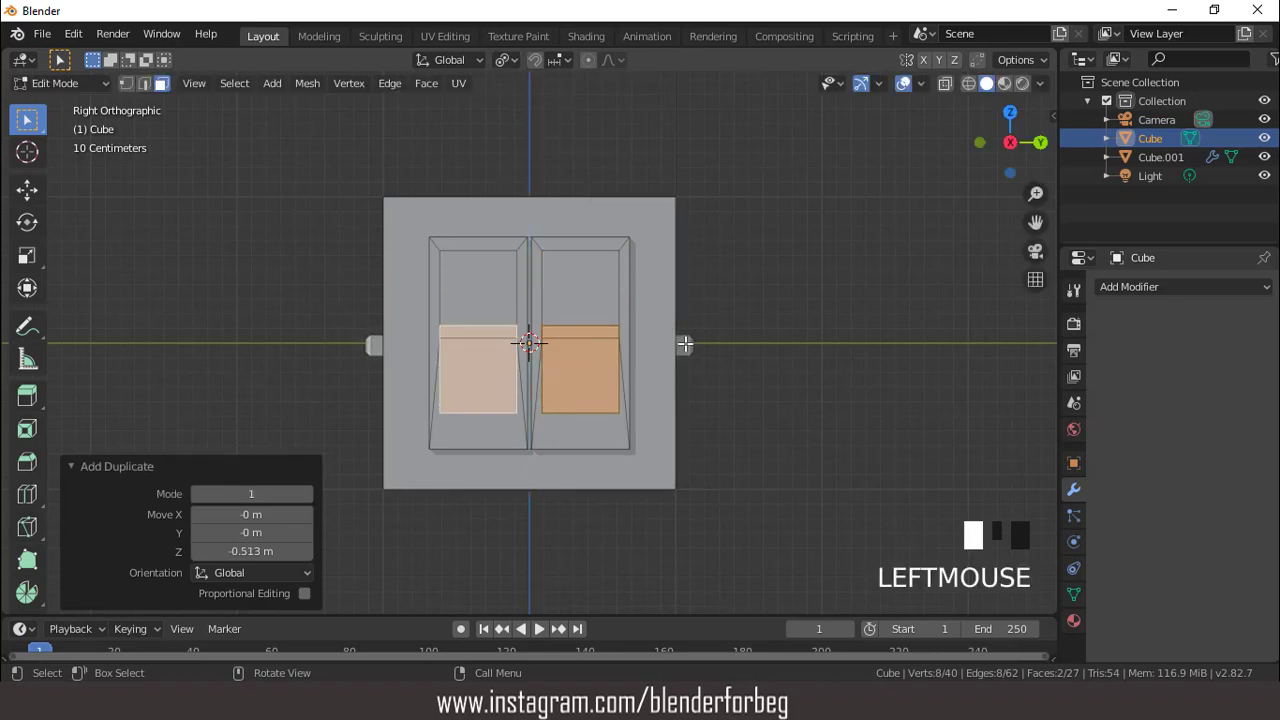
key(s)
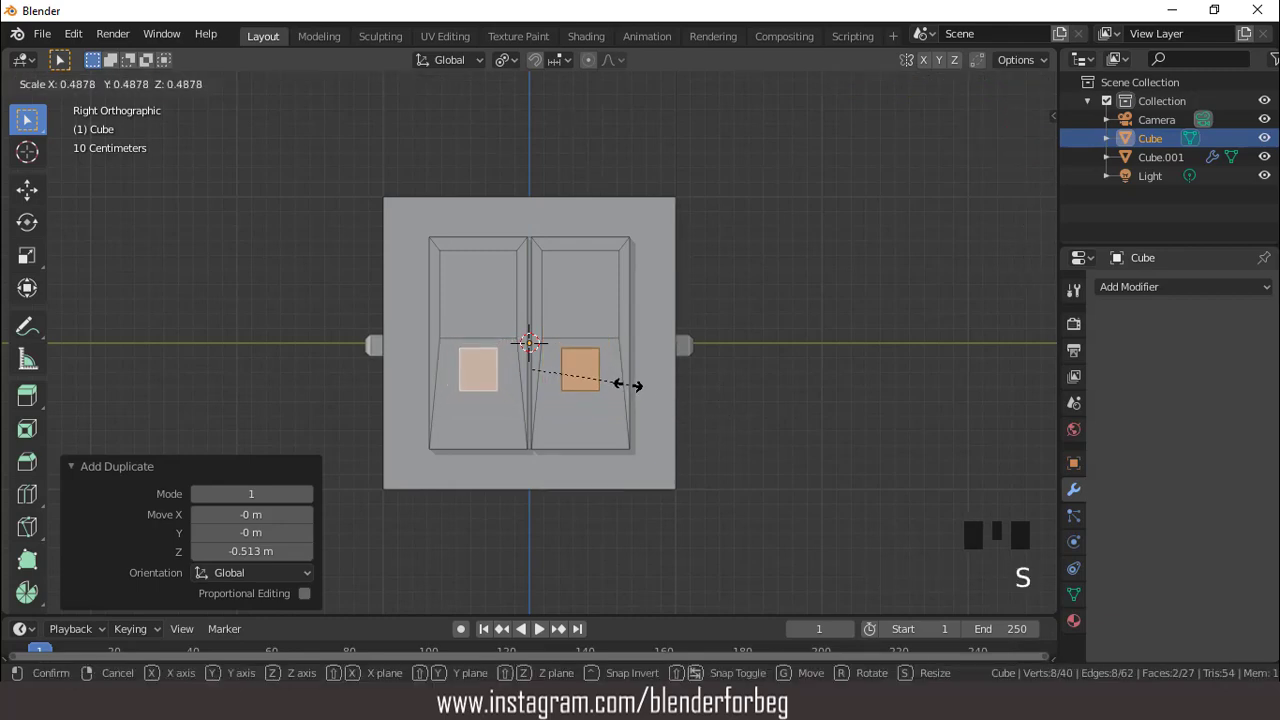
click(623, 381)
scroll(623, 381, up, 2)
key(s)
key(z)
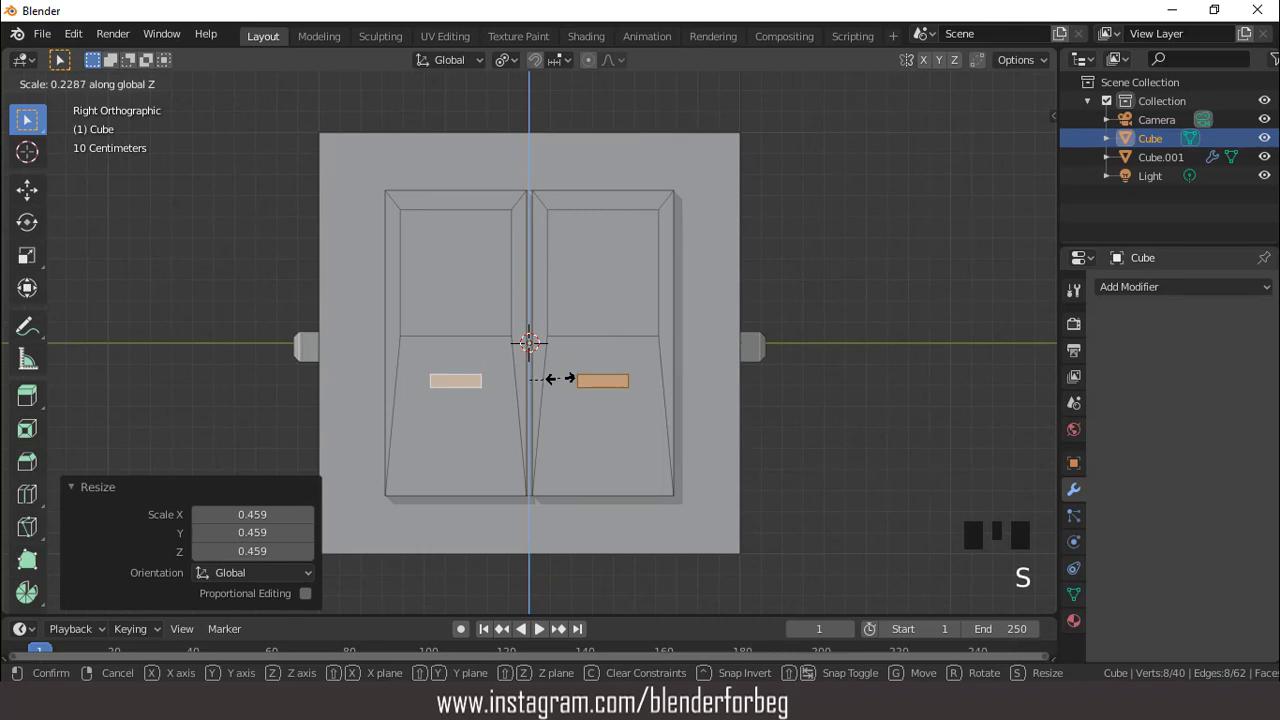
click(563, 379)
Set the pivot point to Median Point and move the door handle faces 0.0623 m along Z
click(507, 60)
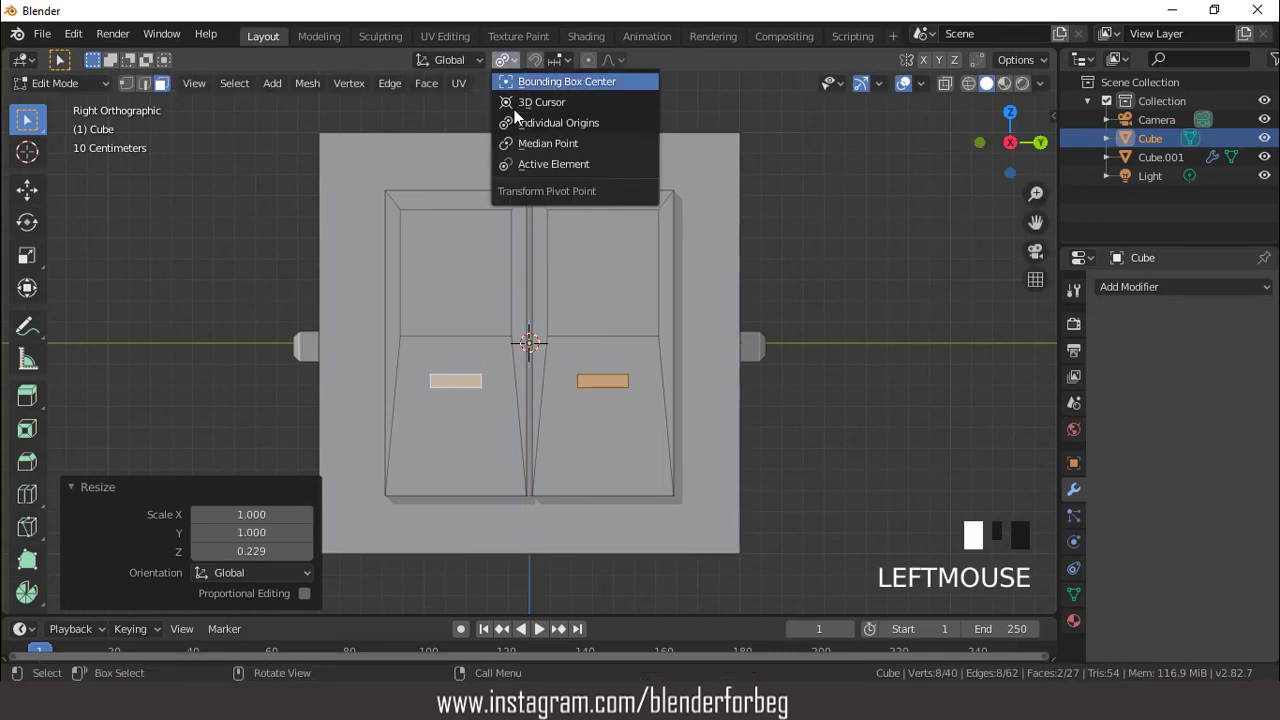
click(528, 141)
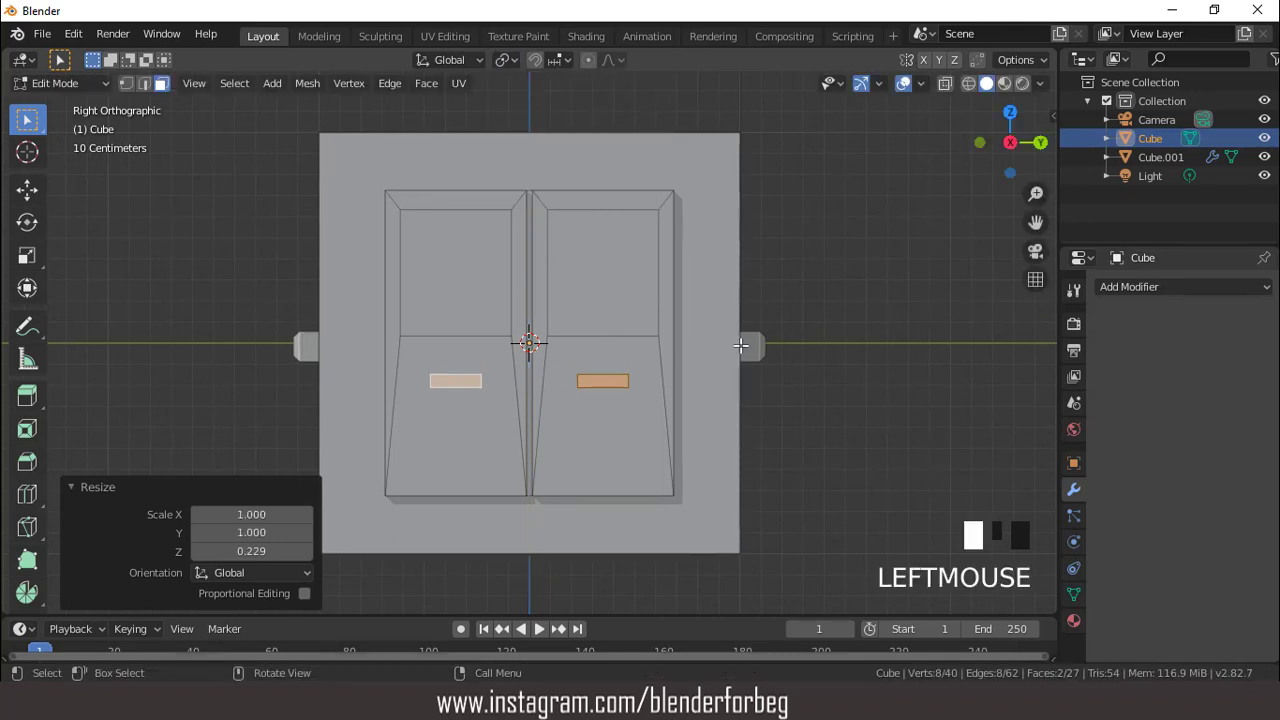
key(g)
key(z)
click(775, 350)
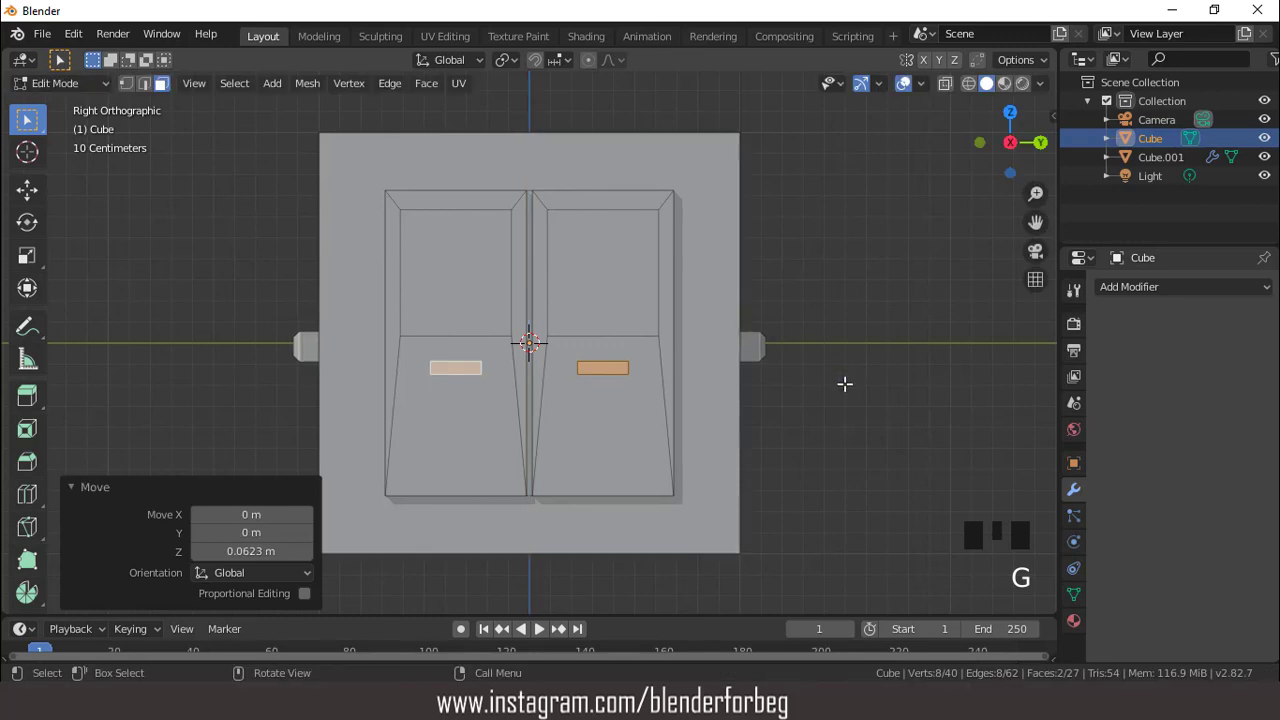
Scale the two handle faces to 0.589 along Y toward the door gap and to 0.750 along Z
key(s)
key(y)
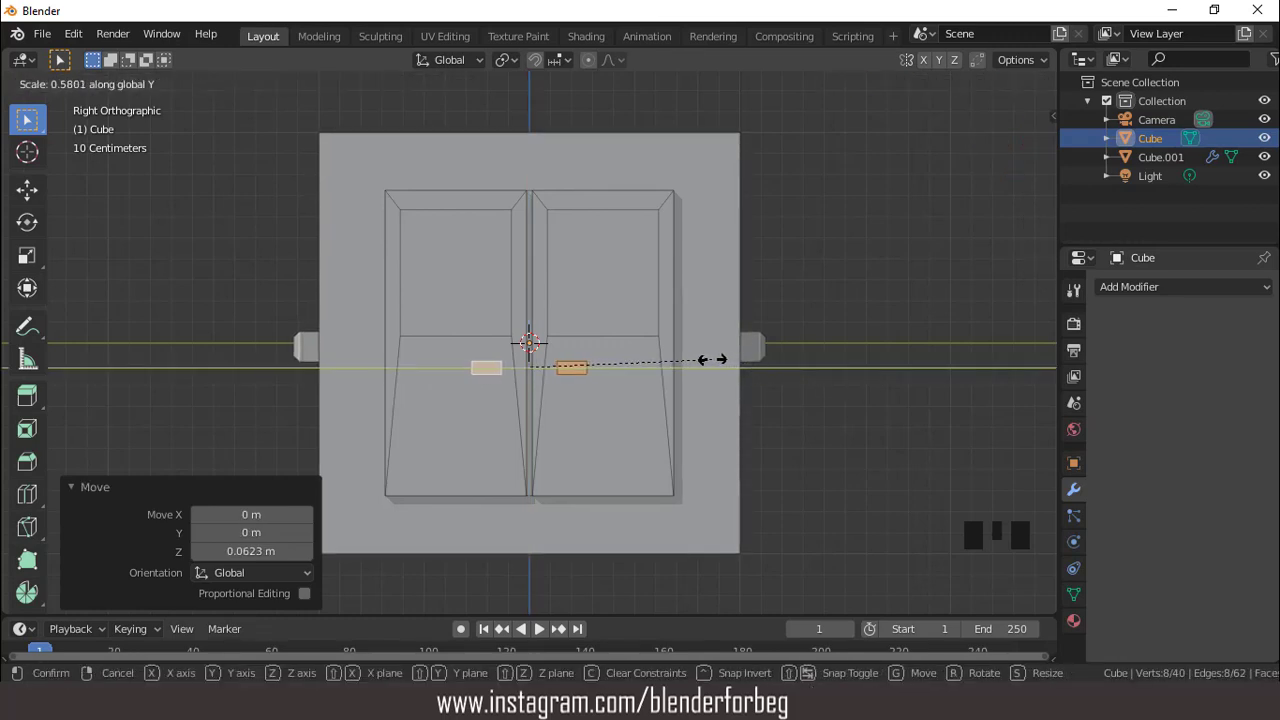
click(712, 359)
key(s)
key(z)
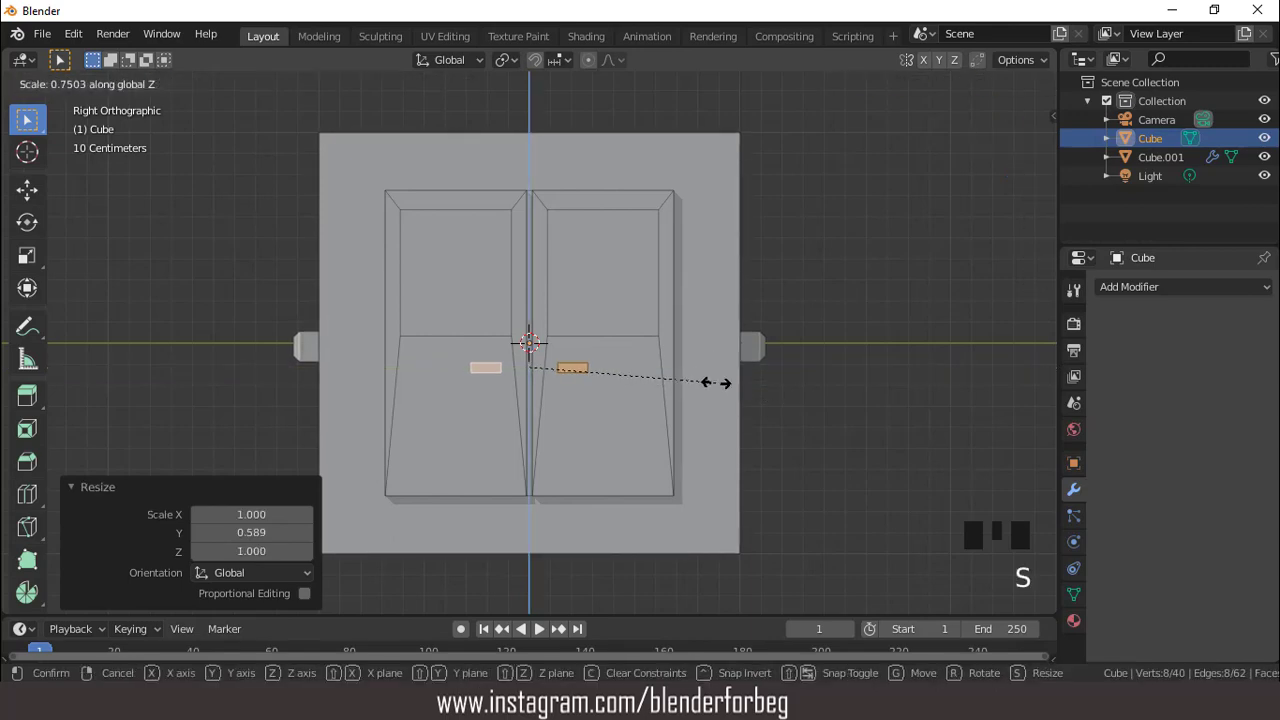
click(712, 383)
Extrude the two rear door handle faces outward by about 0.026 m
scroll(629, 351, down, 1)
middle_drag(629, 351, 662, 375)
scroll(600, 356, down, 4)
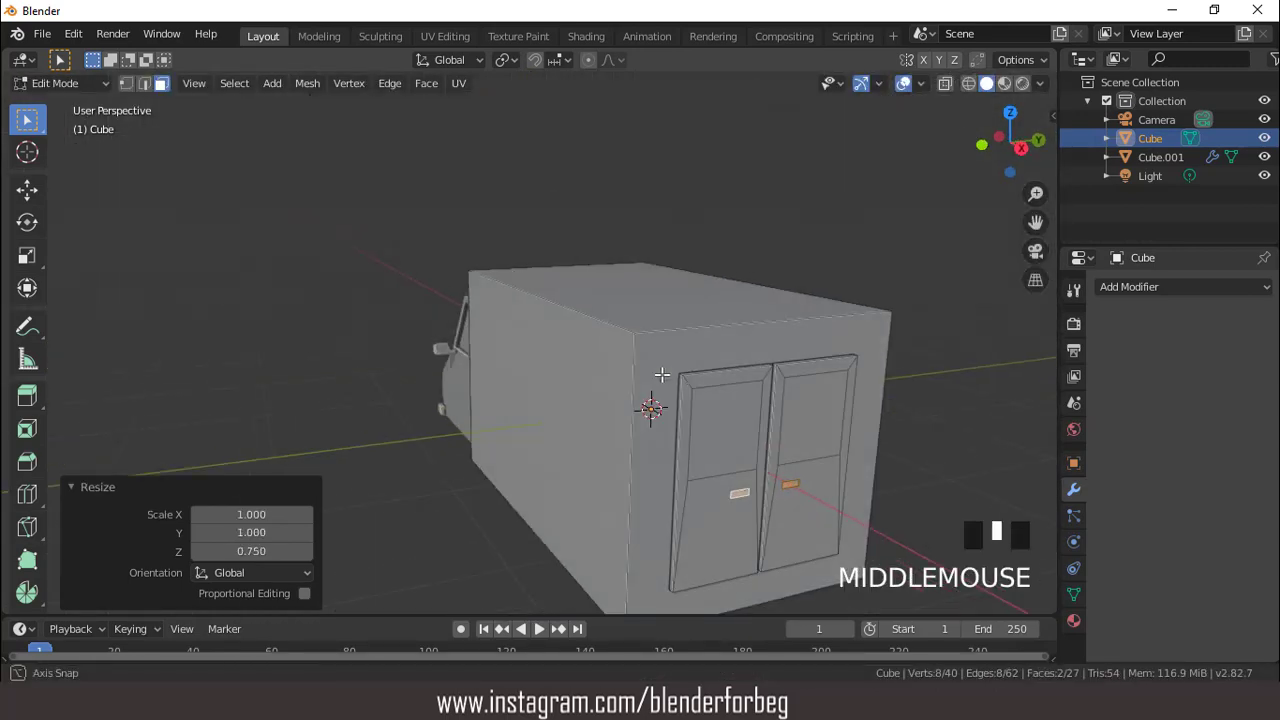
key(e)
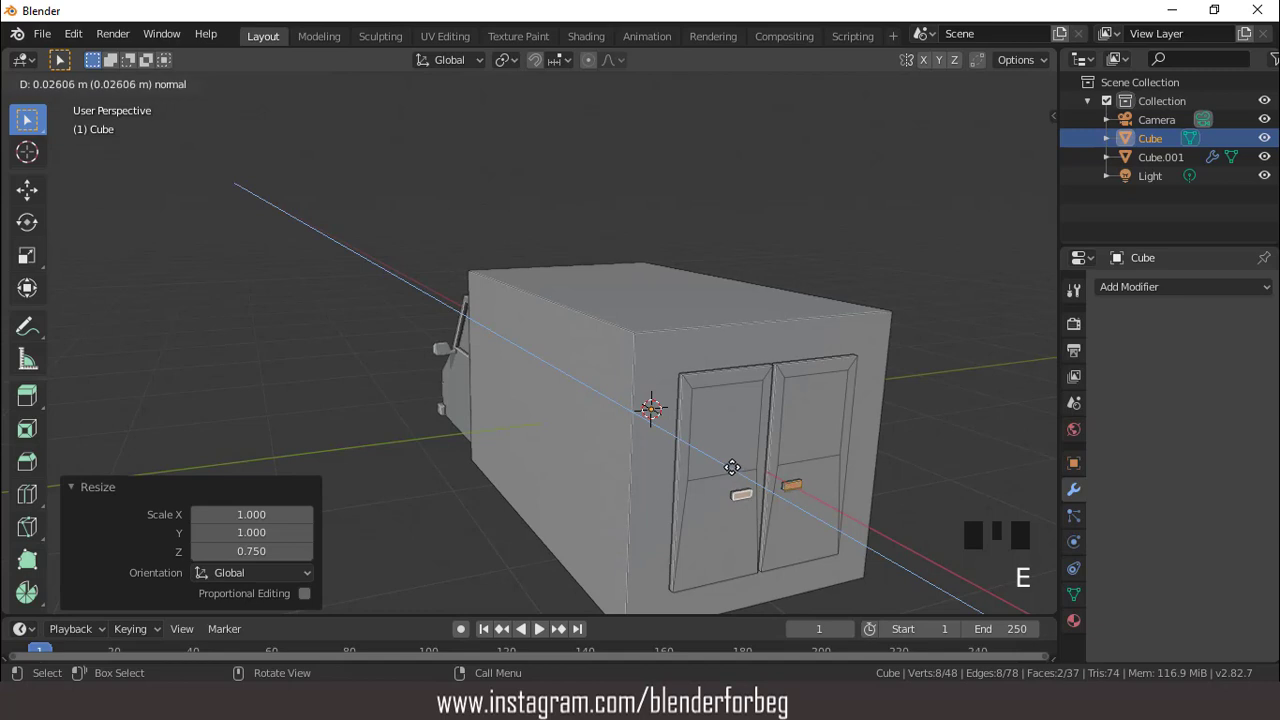
click(732, 469)
Add two evenly spaced horizontal loop cuts around the cargo box without sliding them
middle_drag(777, 474, 634, 400)
key(KP_3)
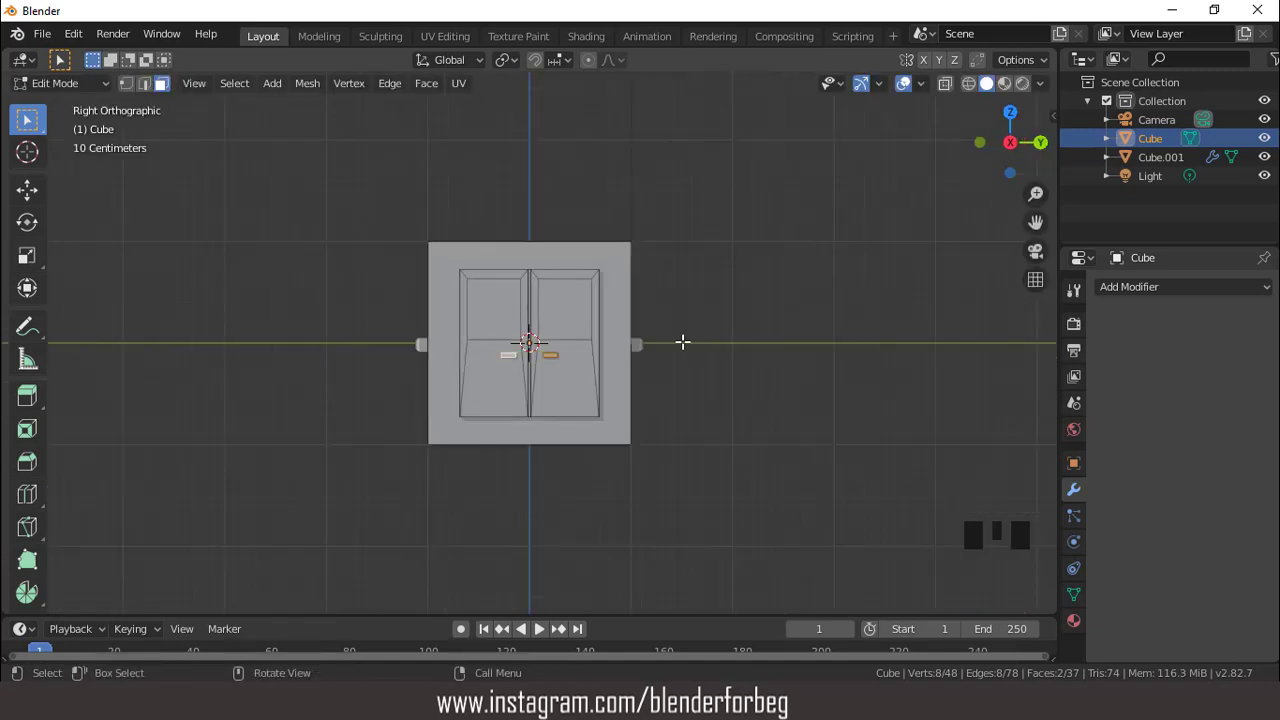
key(Tab)
key(KP_1)
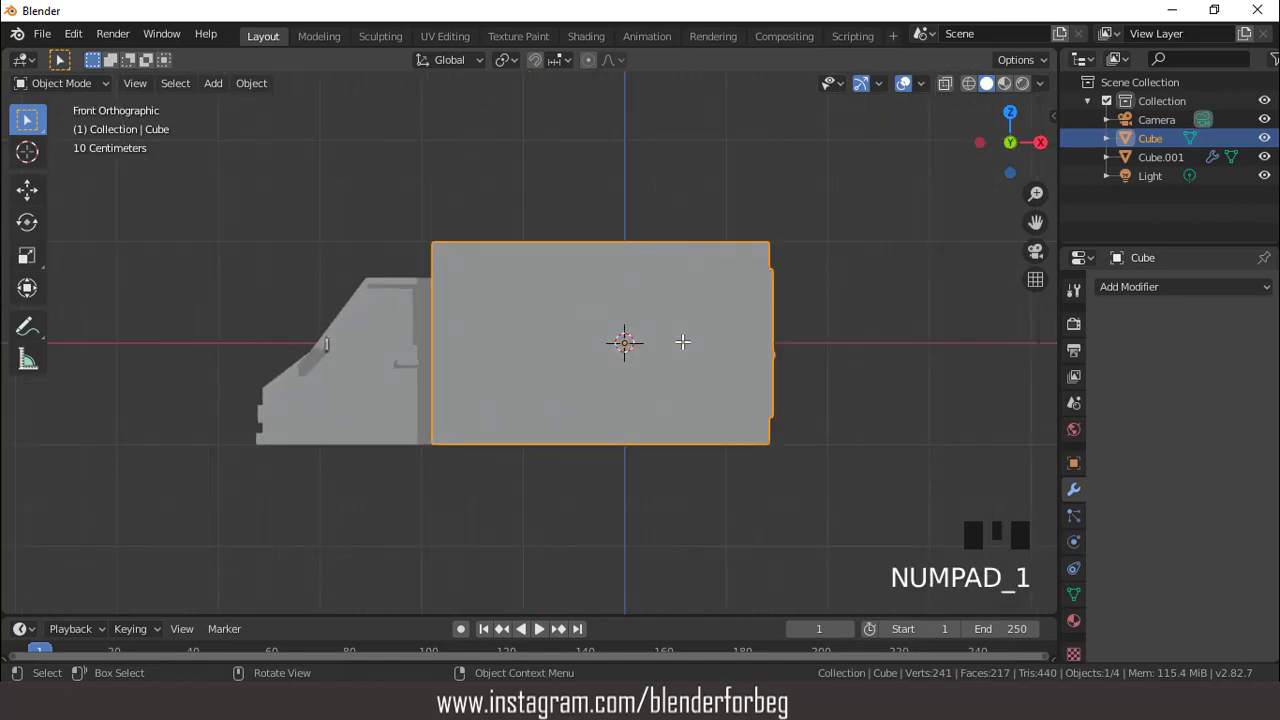
scroll(729, 319, up, 2)
key(Tab)
key(ctrl+r)
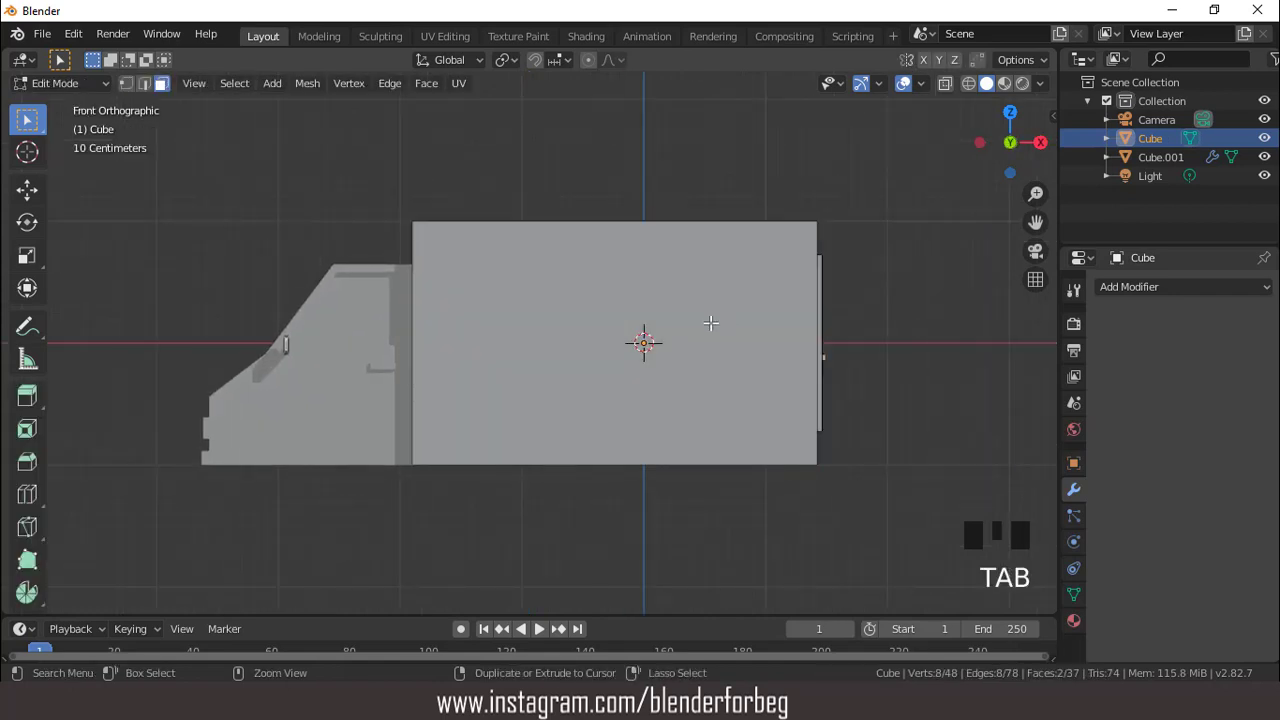
scroll(805, 357, up, 1)
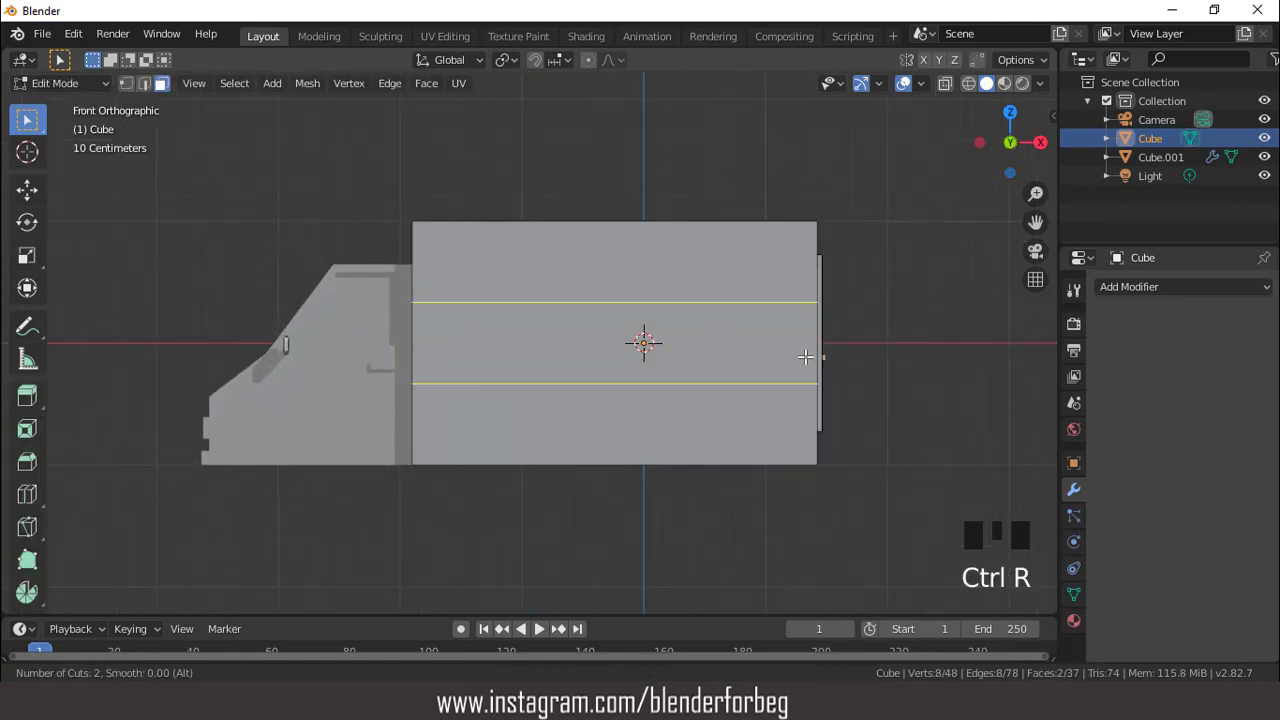
click(805, 357)
right_click(823, 367)
Scale the two loop cuts to 0.315 along Z and move them -0.215 m along Z
key(s)
key(z)
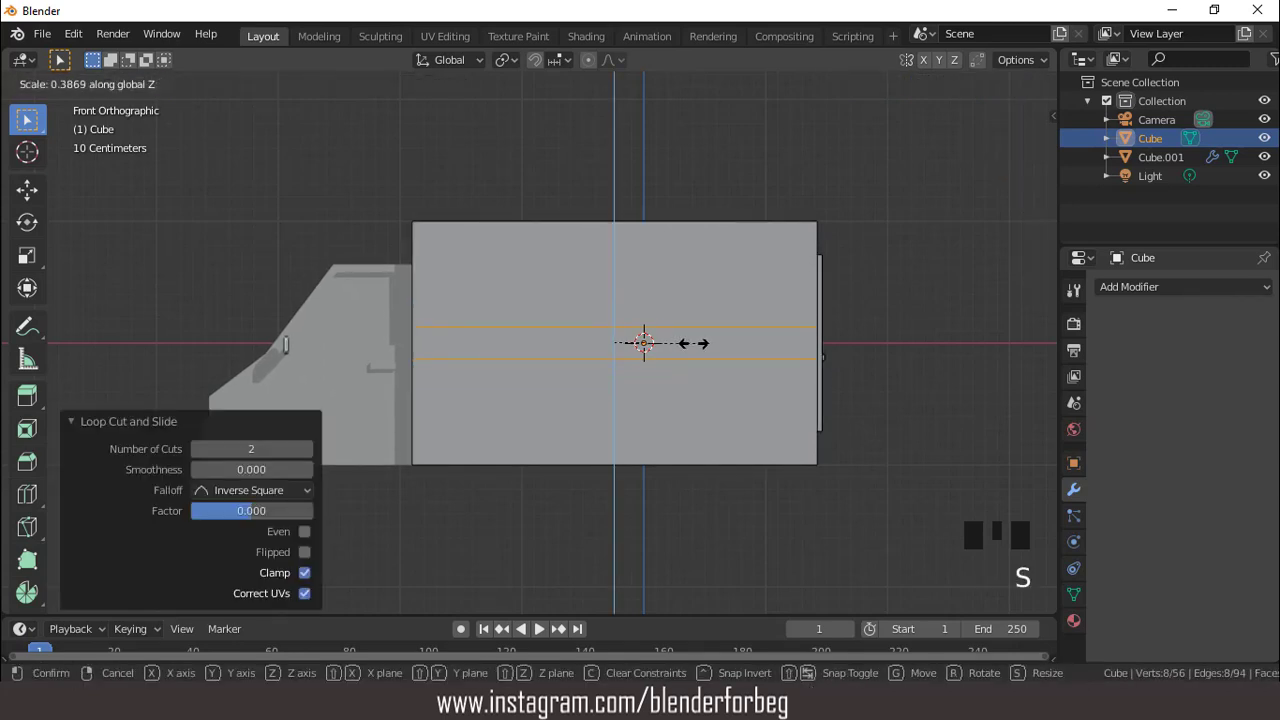
click(680, 343)
key(g)
key(z)
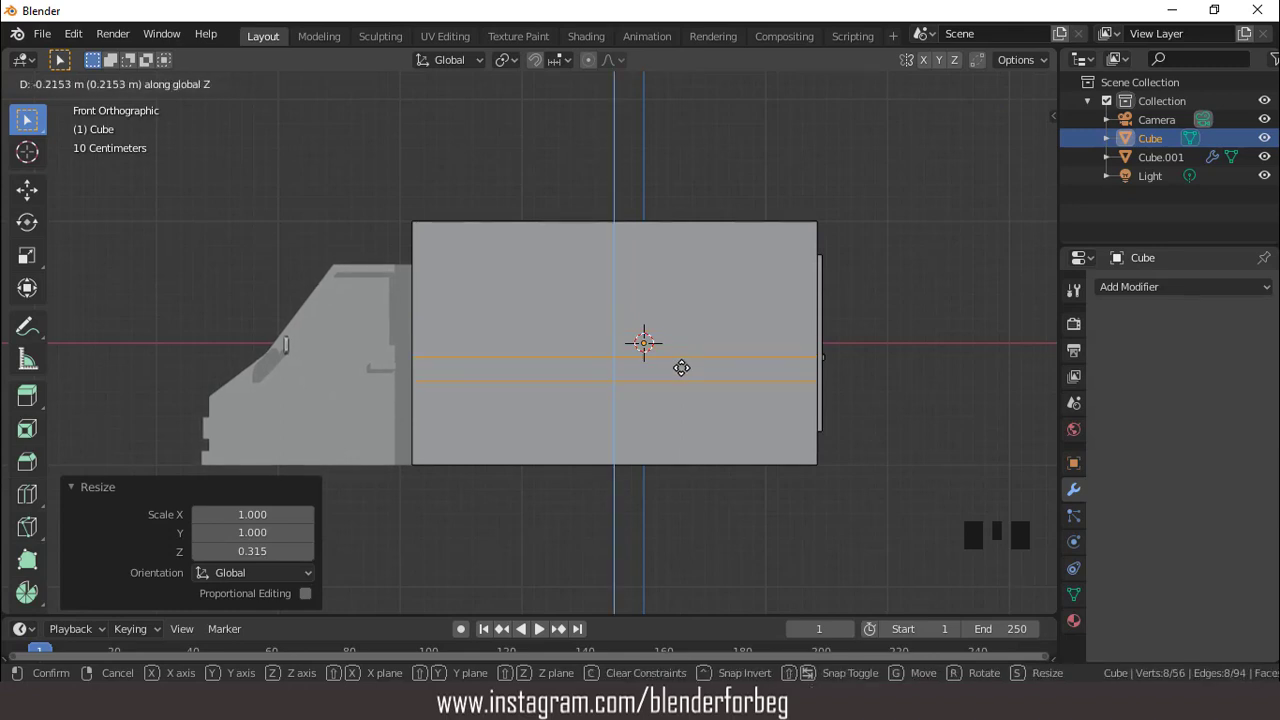
click(665, 362)
scroll(606, 343, down, 4)
middle_drag(606, 343, 569, 370)
Knife-cut a straight horizontal line across the full width of the cargo box's rear face, just below the doors
key(KP_3)
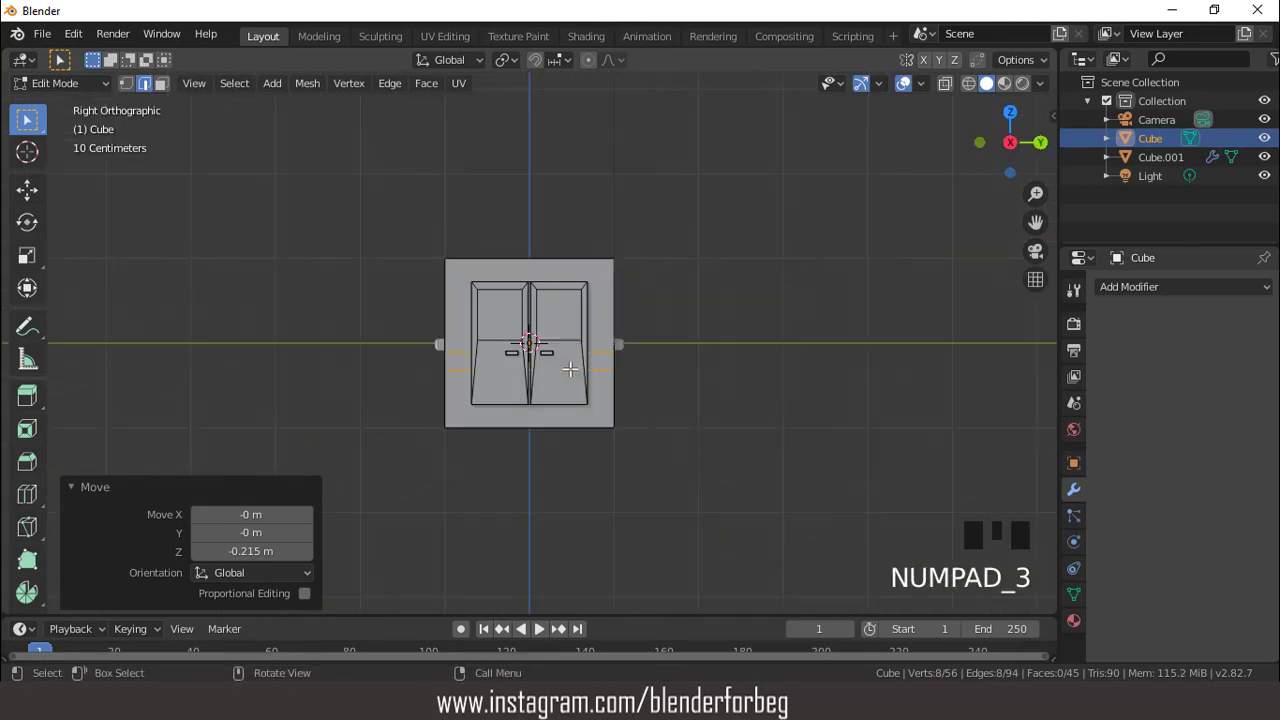
scroll(591, 408, up, 4)
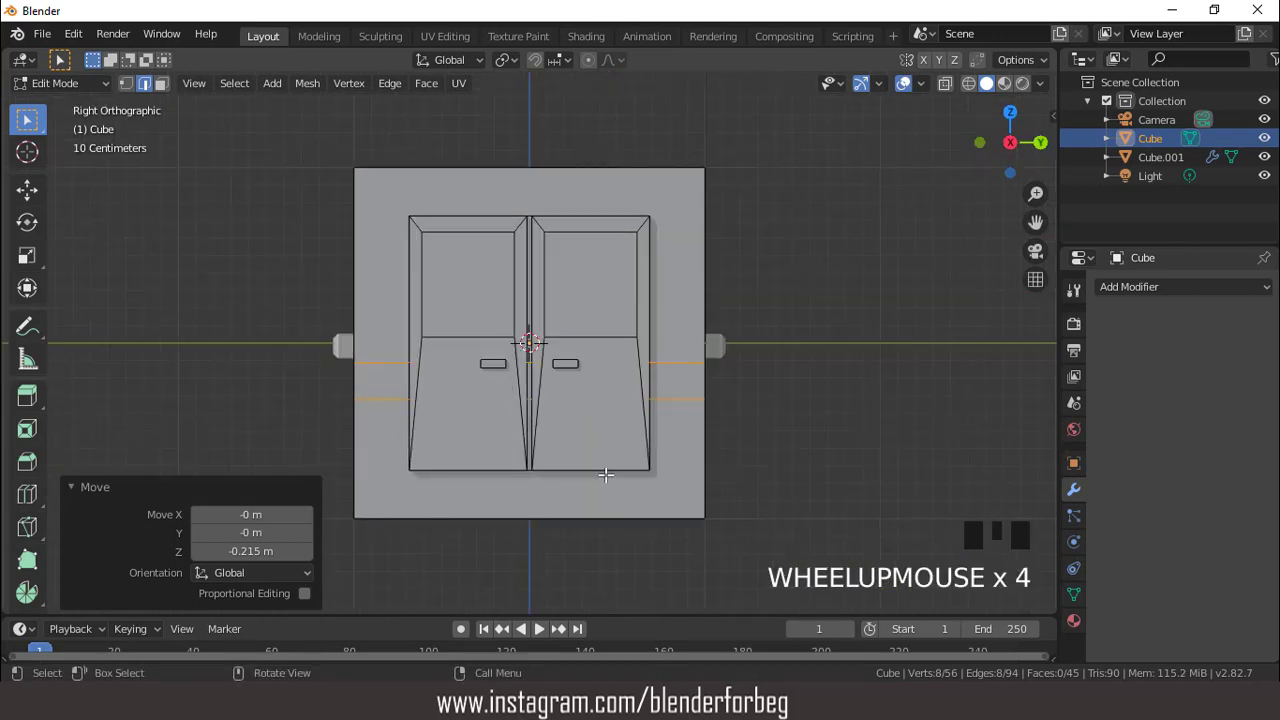
key(k)
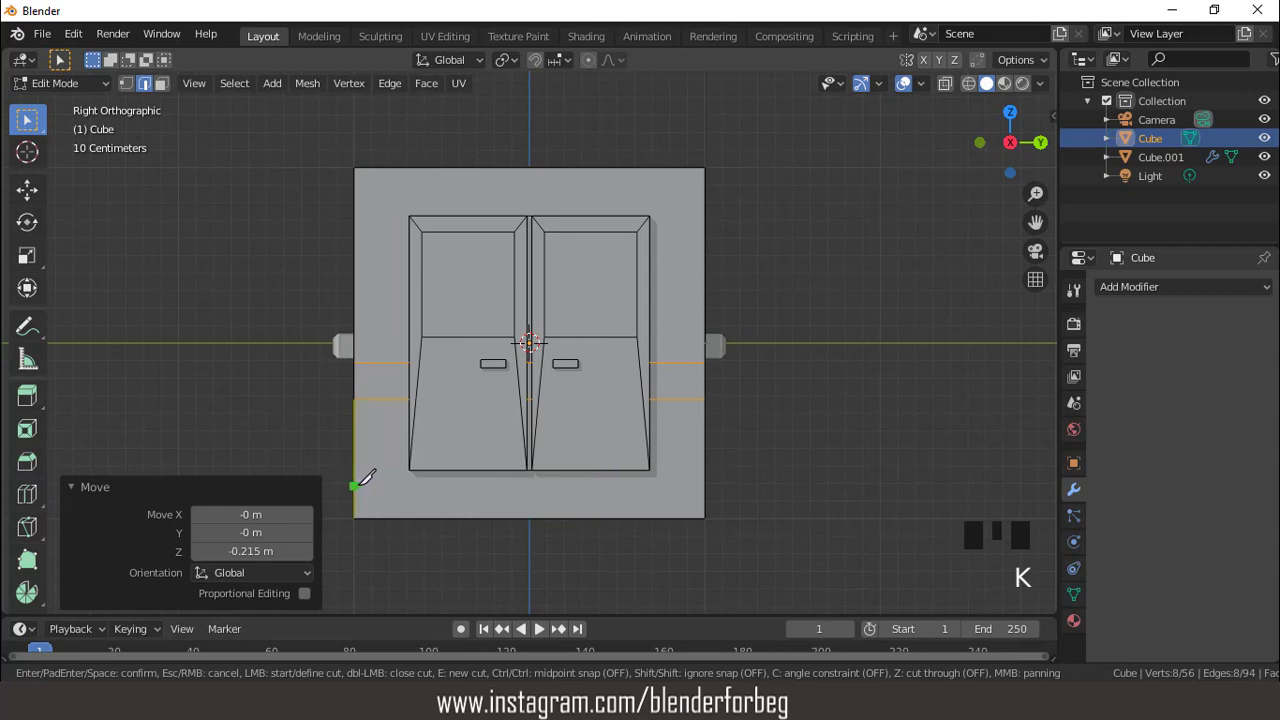
click(365, 484)
key(c)
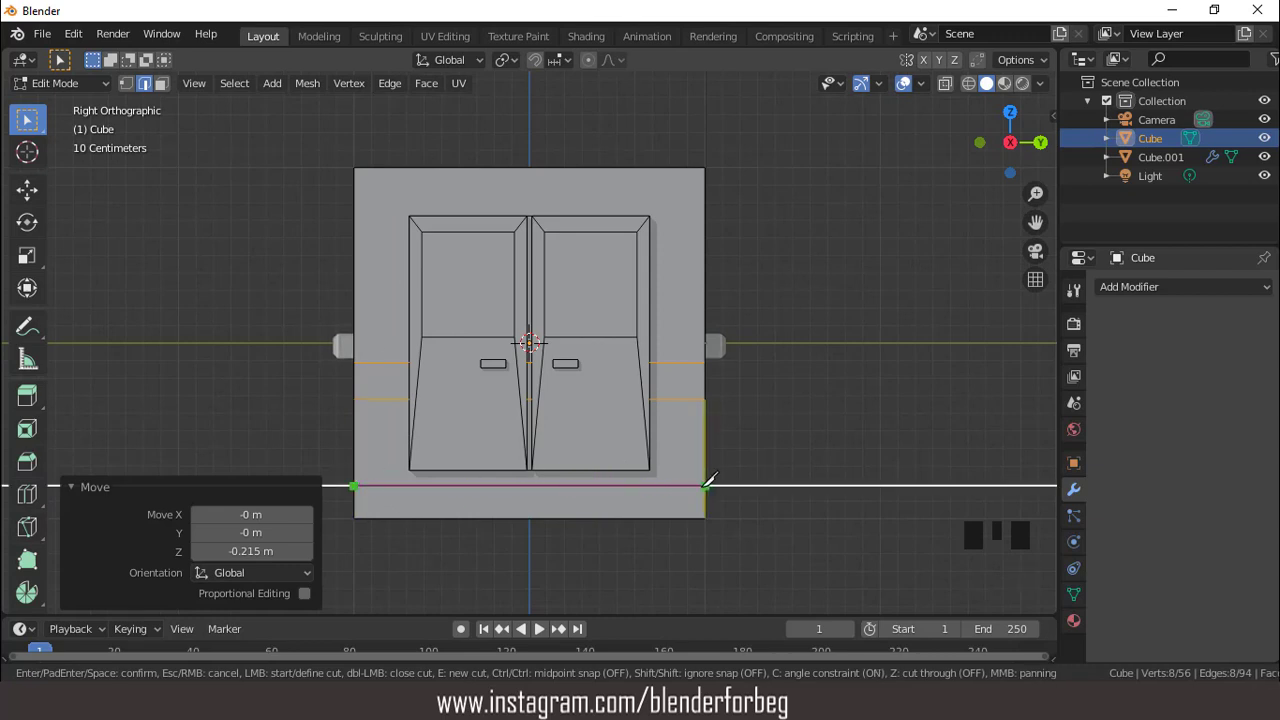
click(706, 485)
key(Return)
scroll(657, 471, down, 3)
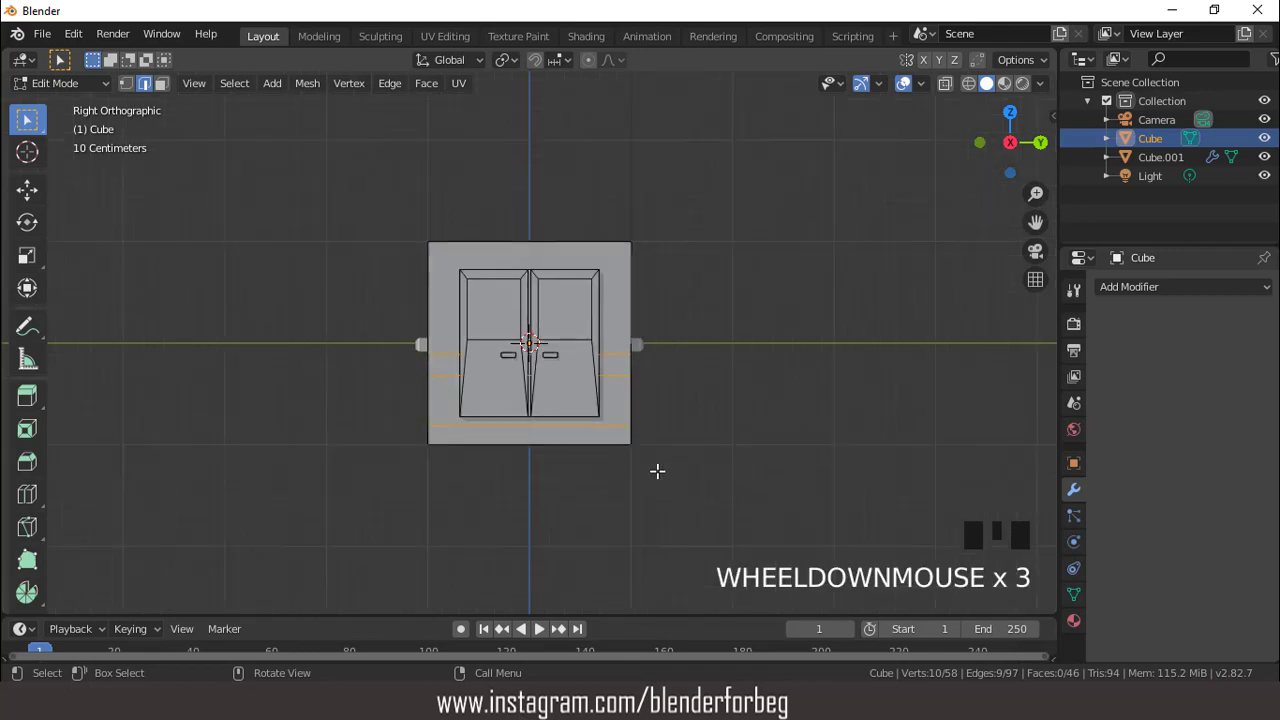
Duplicate the strip face below the rear doors in place and separate the copy into its own object
mouse_move(657, 471)
middle_down()
mouse_move(694, 484)
mouse_move(647, 490)
middle_up()
key(3)
click(646, 486)
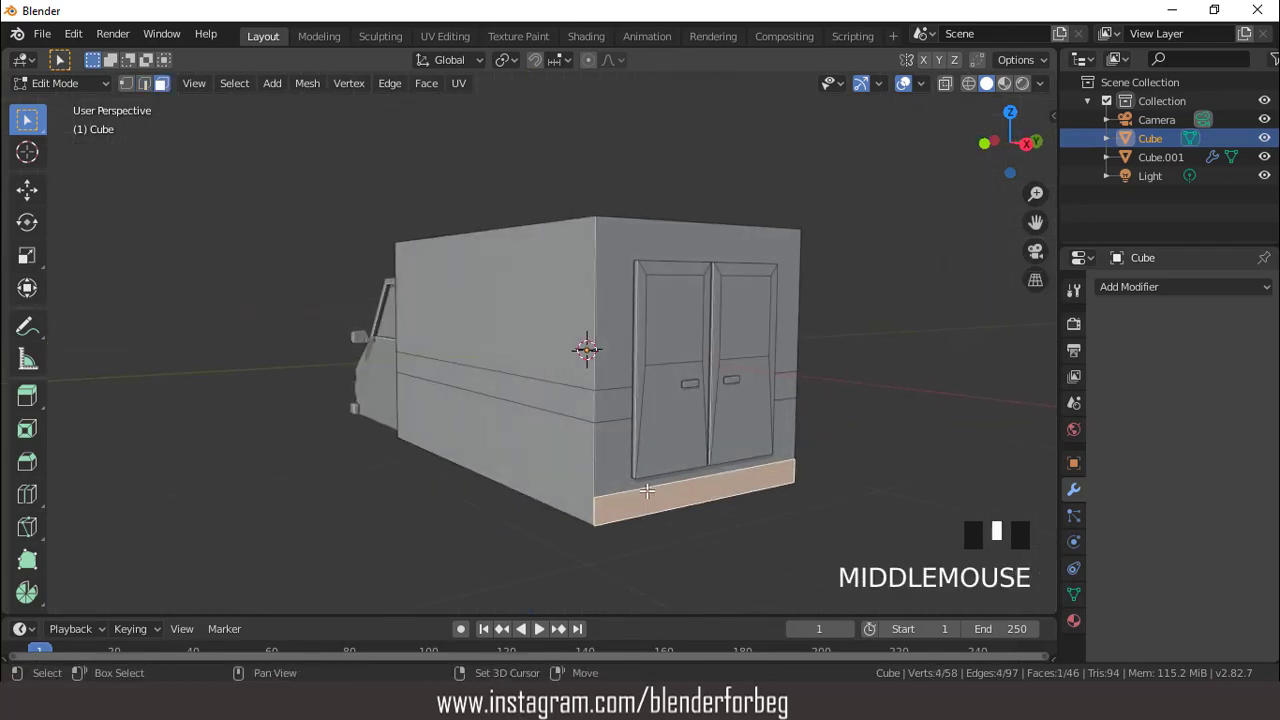
key(shift+d)
right_click(647, 490)
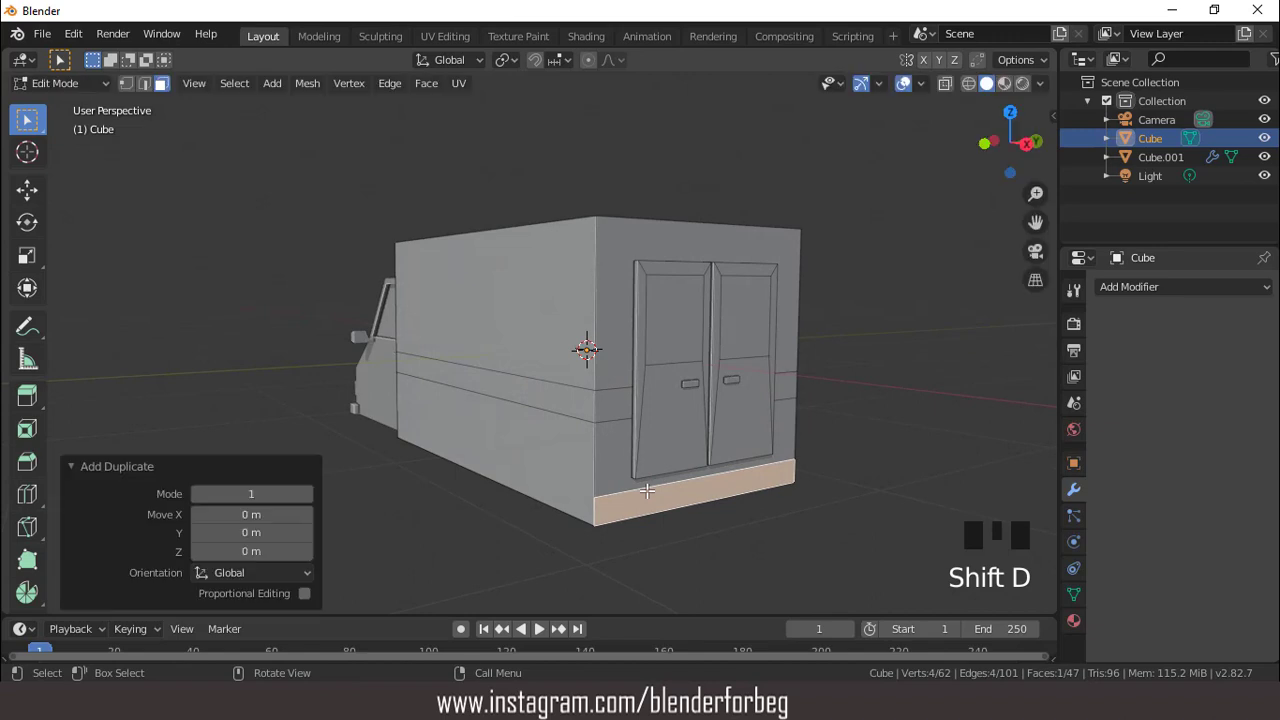
key(p)
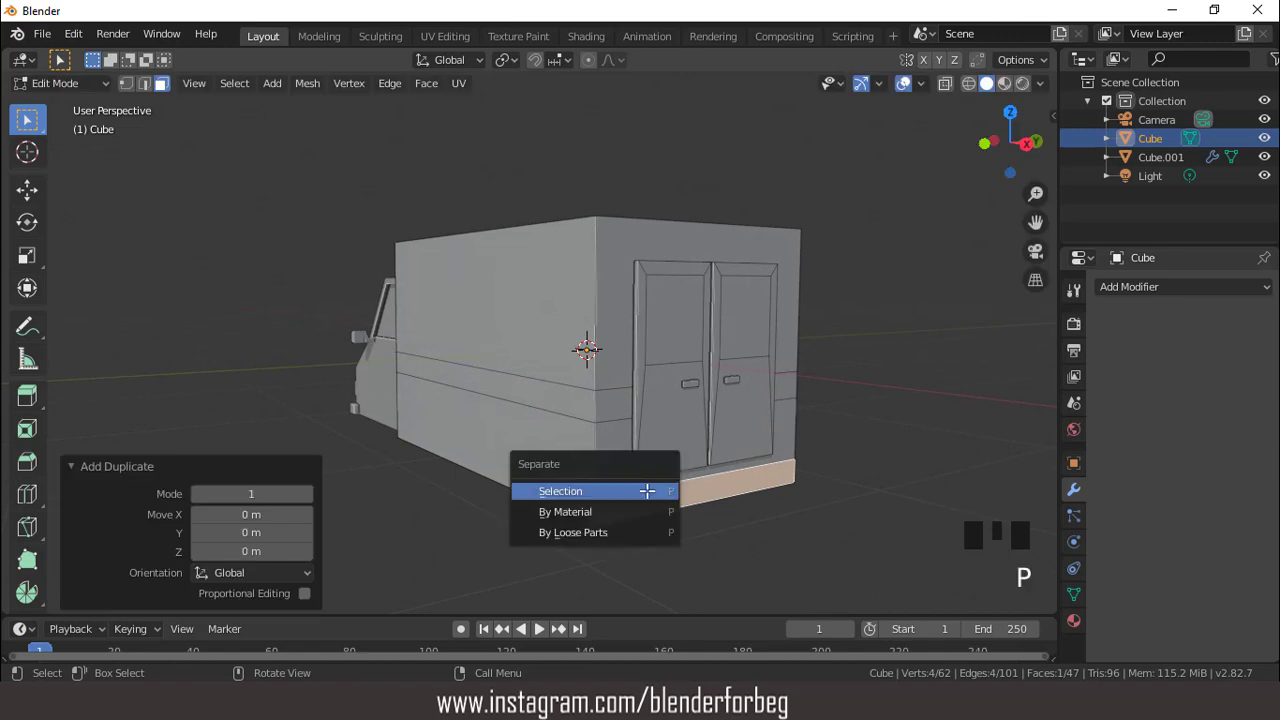
click(647, 491)
key(Tab)
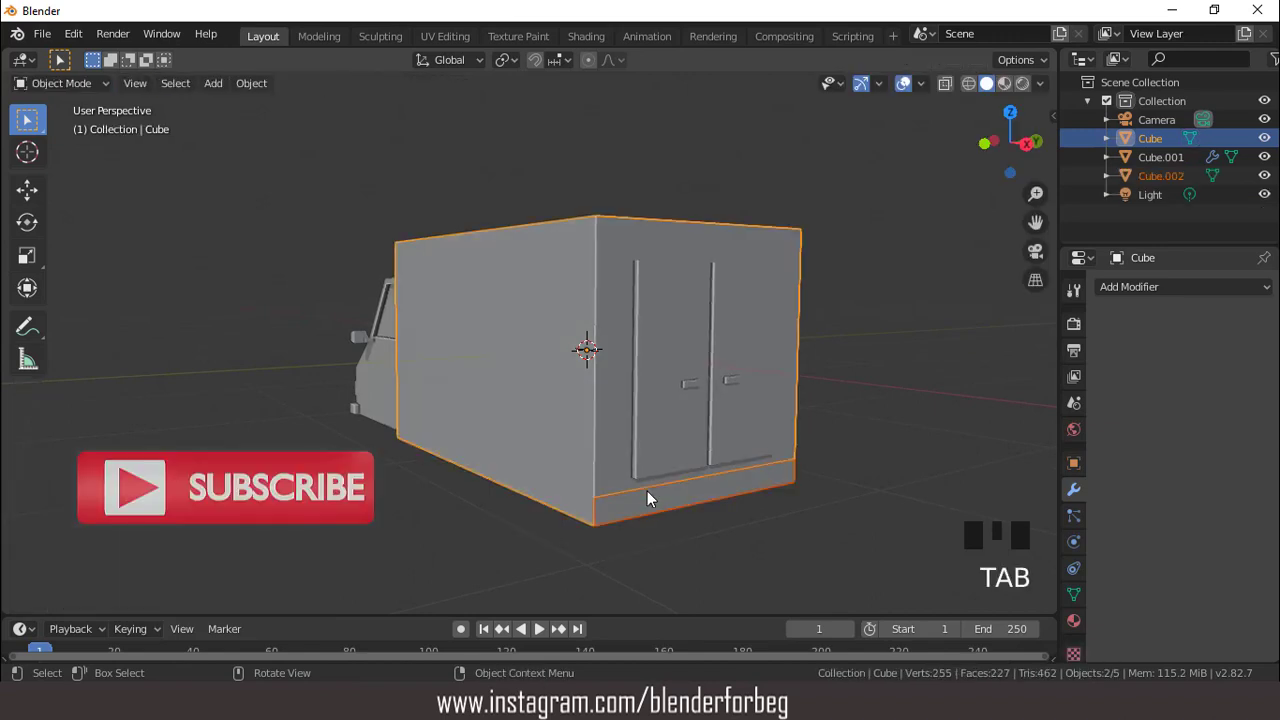
Extrude the separated rear strip outward 0.0746 m as a bumper
click(1152, 178)
click(1154, 180)
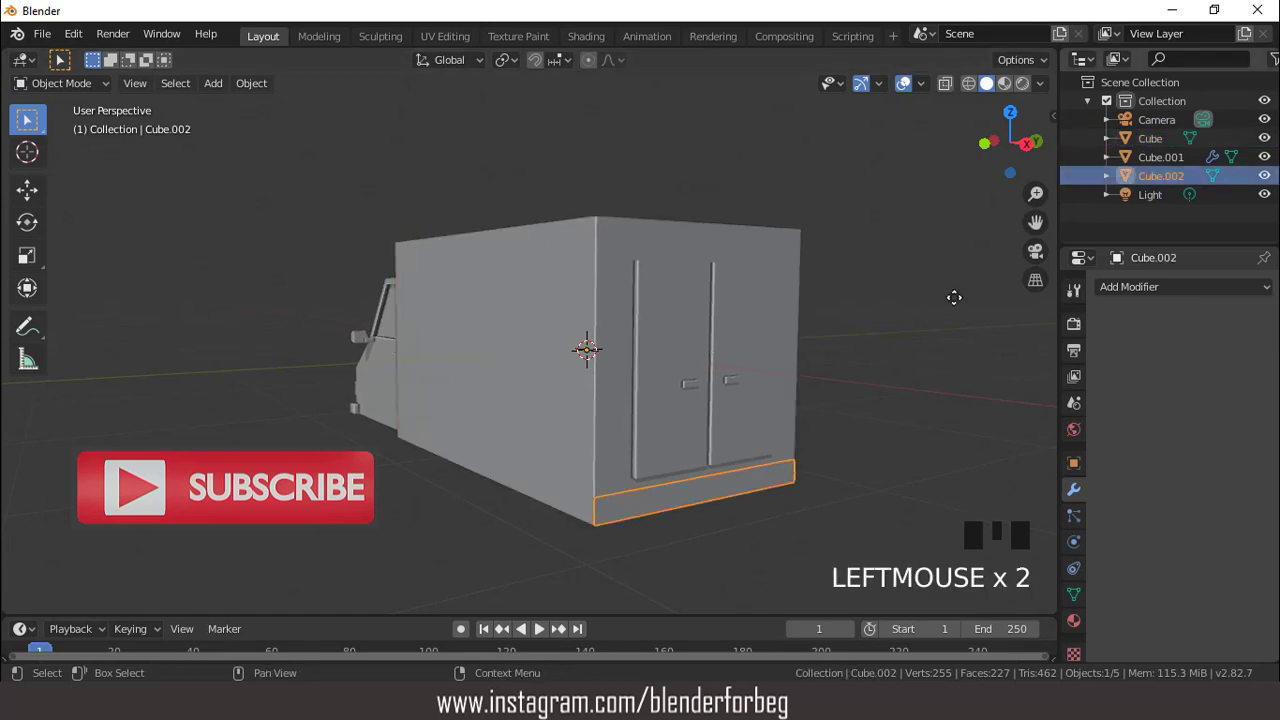
key(Tab)
key(3)
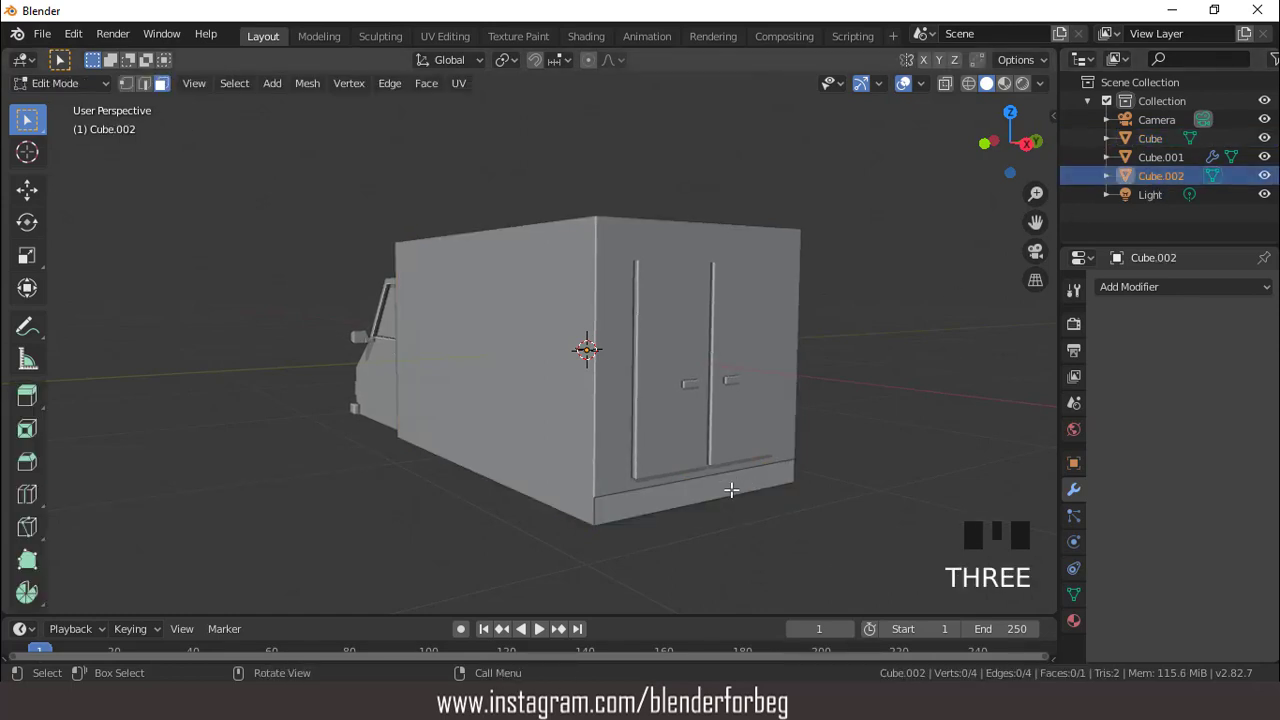
key(3)
click(731, 489)
middle_drag(731, 489, 725, 488)
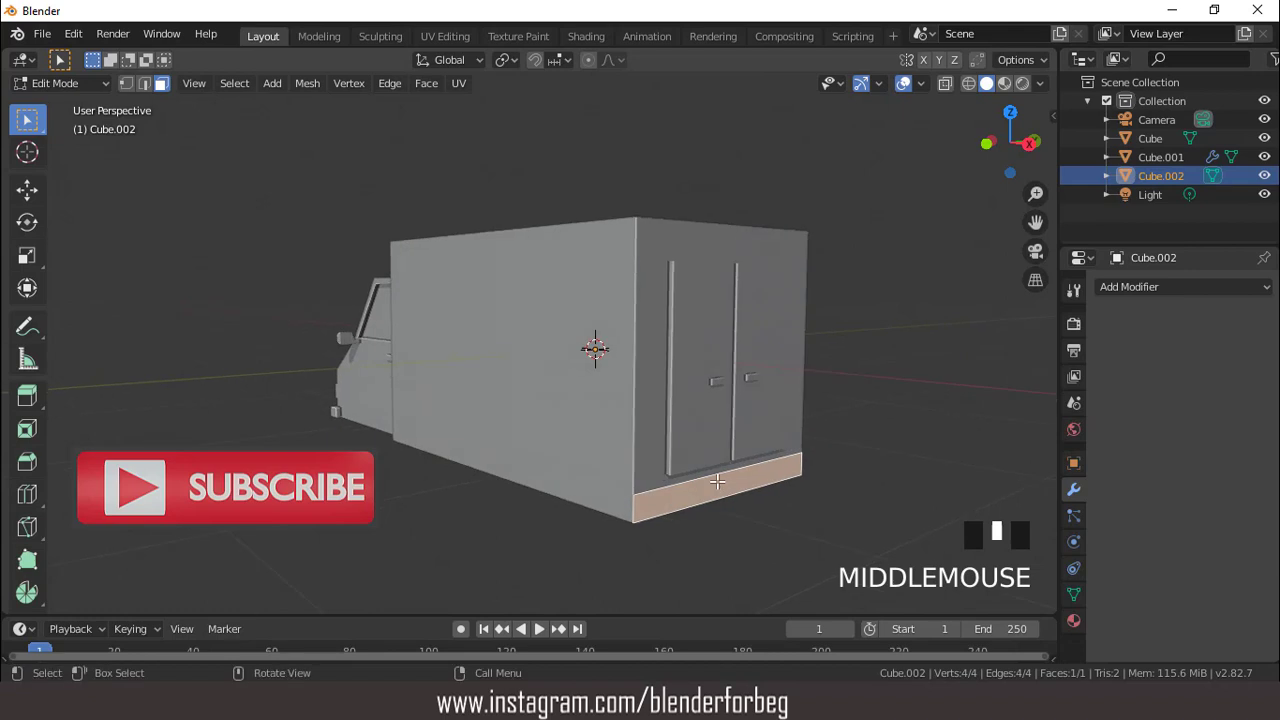
key(e)
click(724, 488)
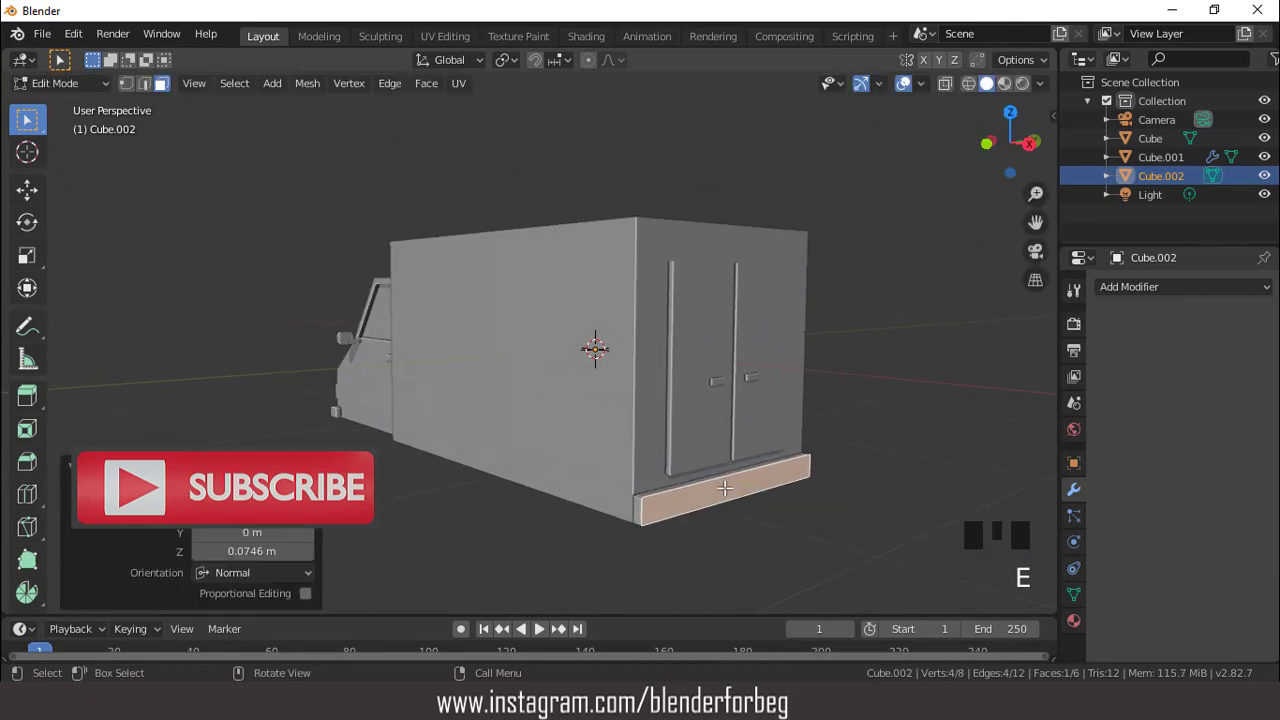
Add two vertical loop cuts across the rear bumper without sliding them
key(KP_3)
scroll(585, 460, up, 3)
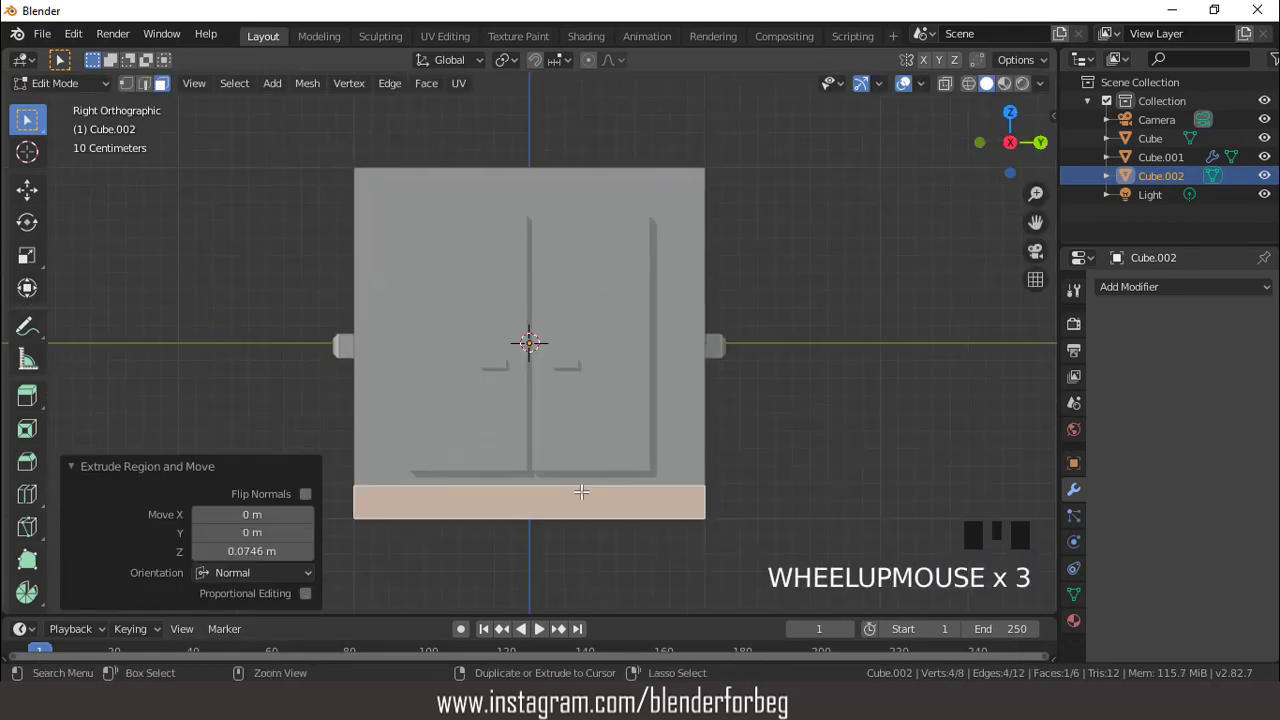
key(ctrl+r)
scroll(581, 491, up, 1)
click(581, 491)
right_click(633, 500)
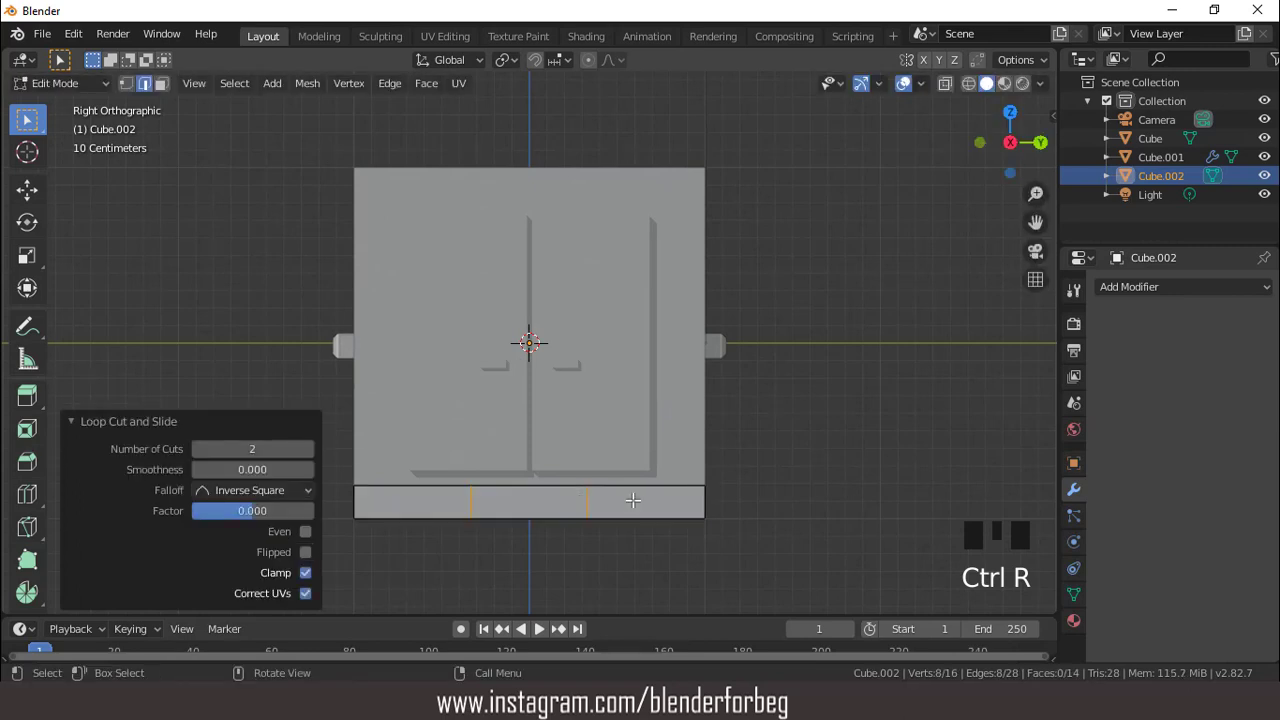
Spread the bumper's two loop cuts toward its ends by scaling them to 2.292 along Y
key(s)
key(y)
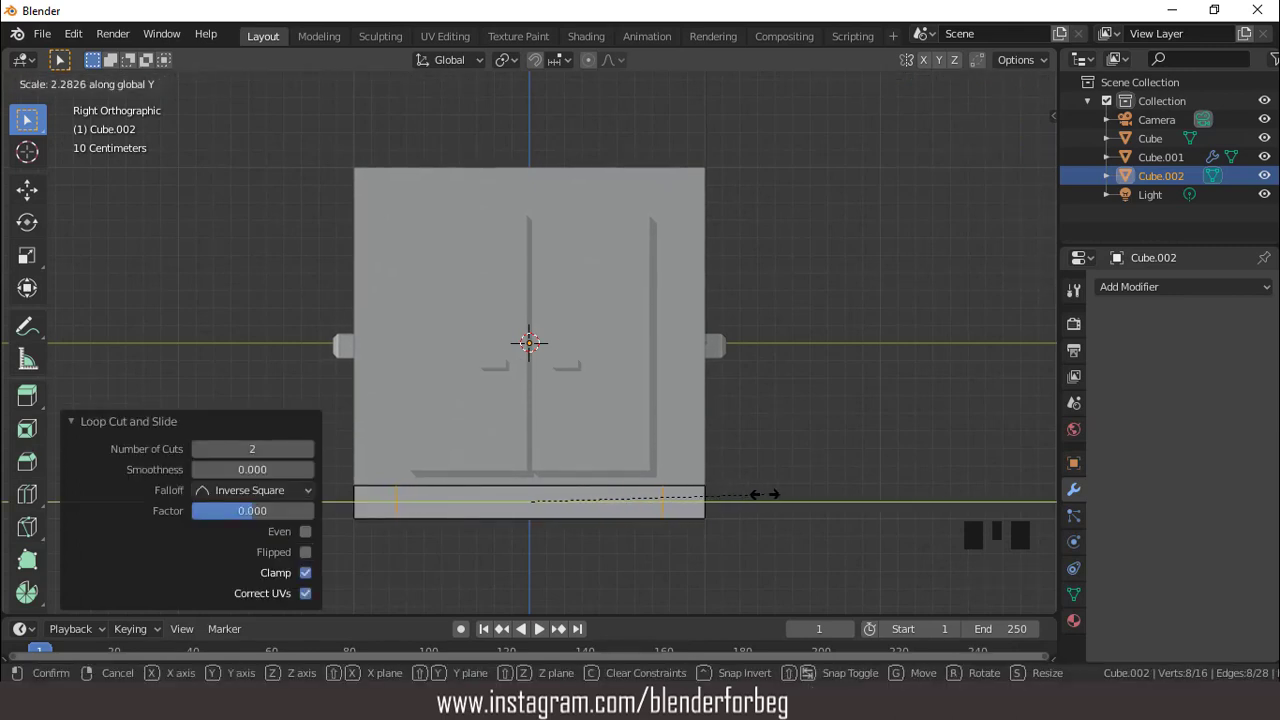
click(767, 494)
scroll(620, 430, down, 1)
middle_drag(600, 430, 694, 414)
scroll(708, 462, down, 1)
key(KP_1)
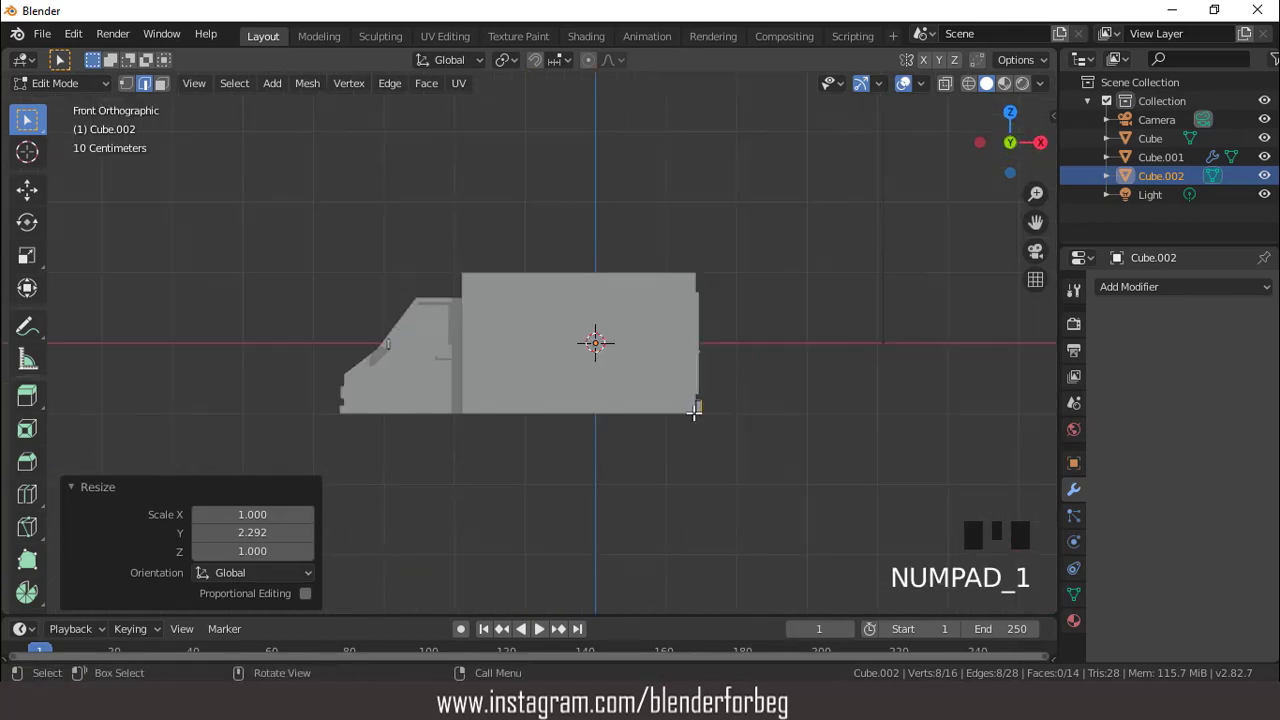
scroll(679, 345, up, 2)
key(Tab)
Duplicate the cargo box's upper side face in place and separate the copy into its own object
click(673, 289)
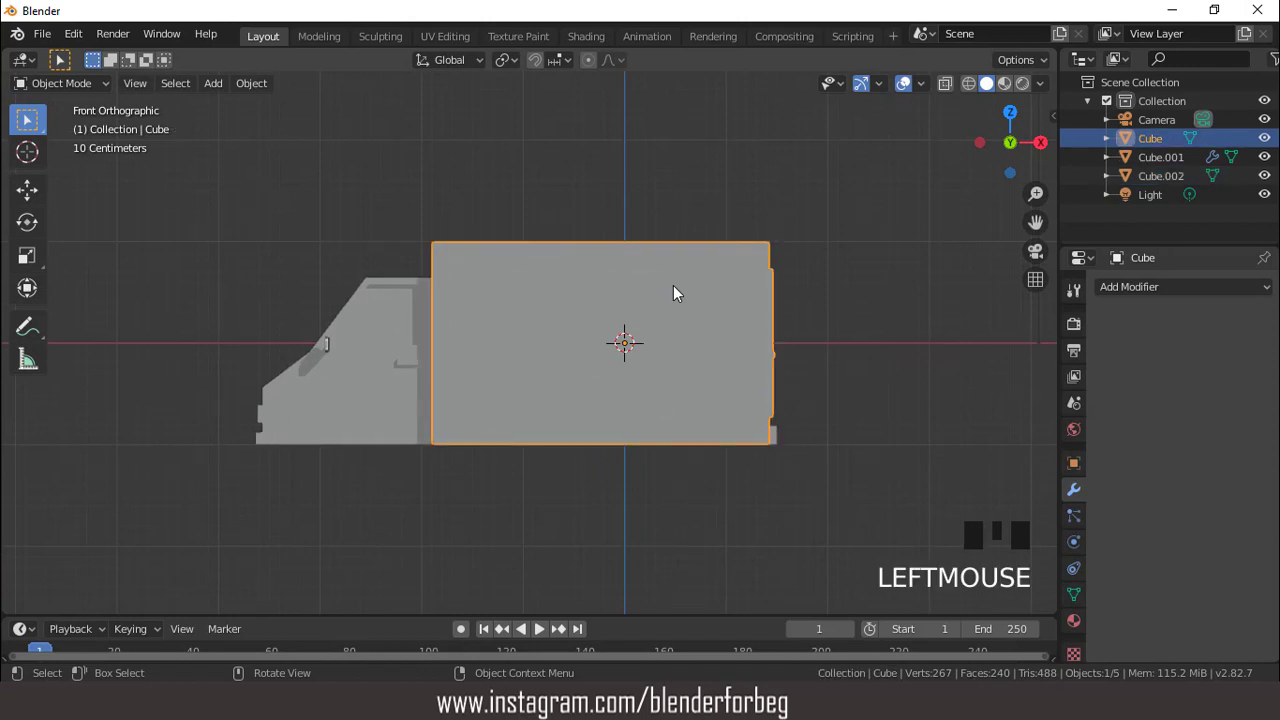
key(Tab)
scroll(673, 290, up, 1)
click(651, 288)
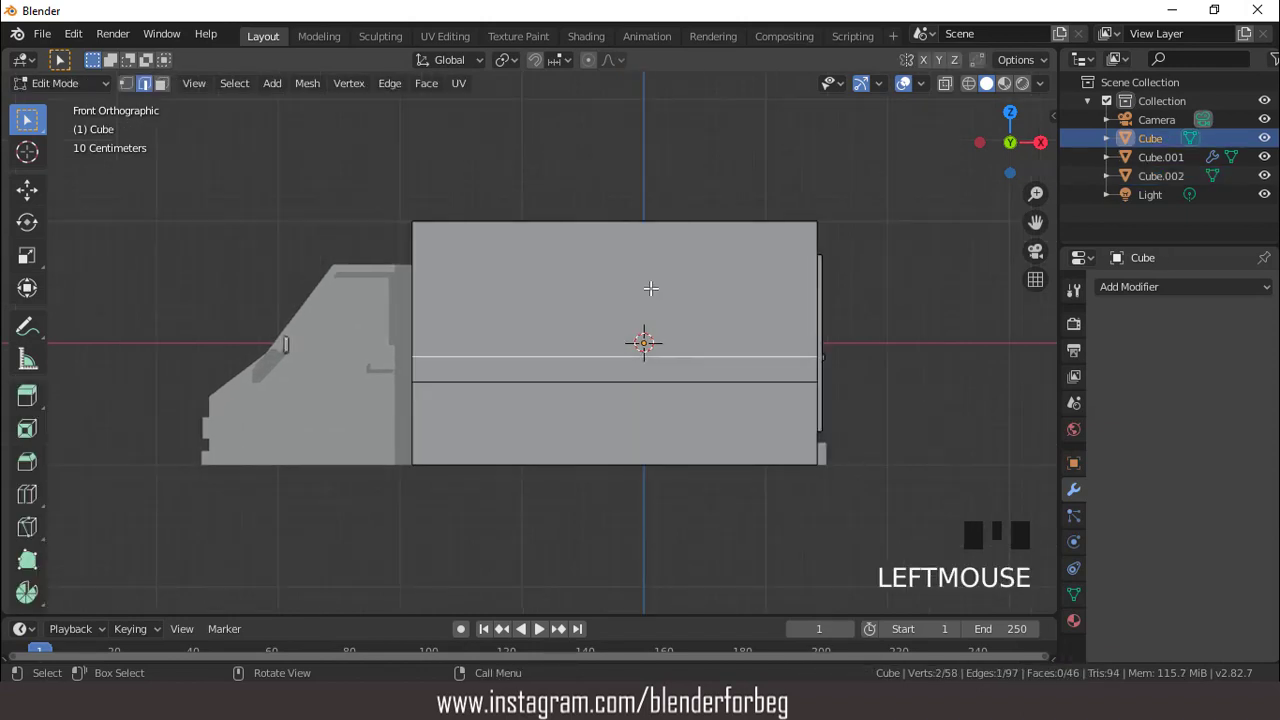
key(3)
click(652, 289)
key(shift+d)
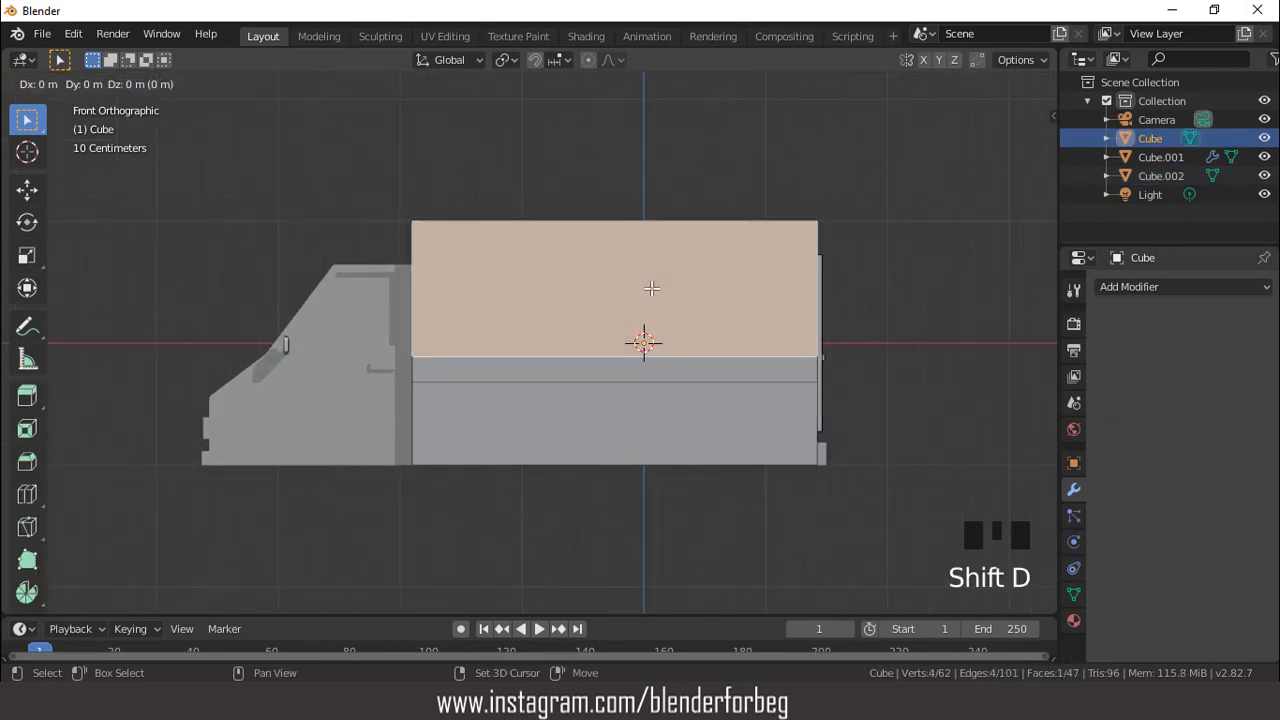
right_click(652, 289)
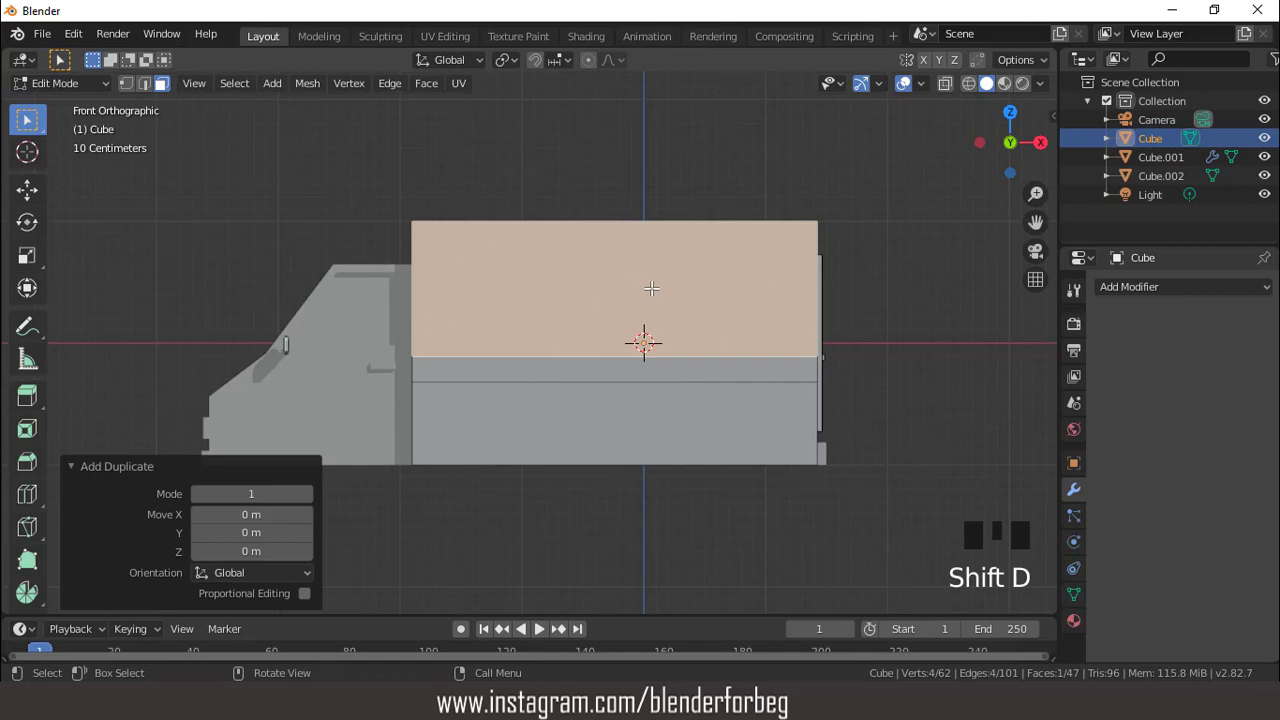
key(p)
click(652, 288)
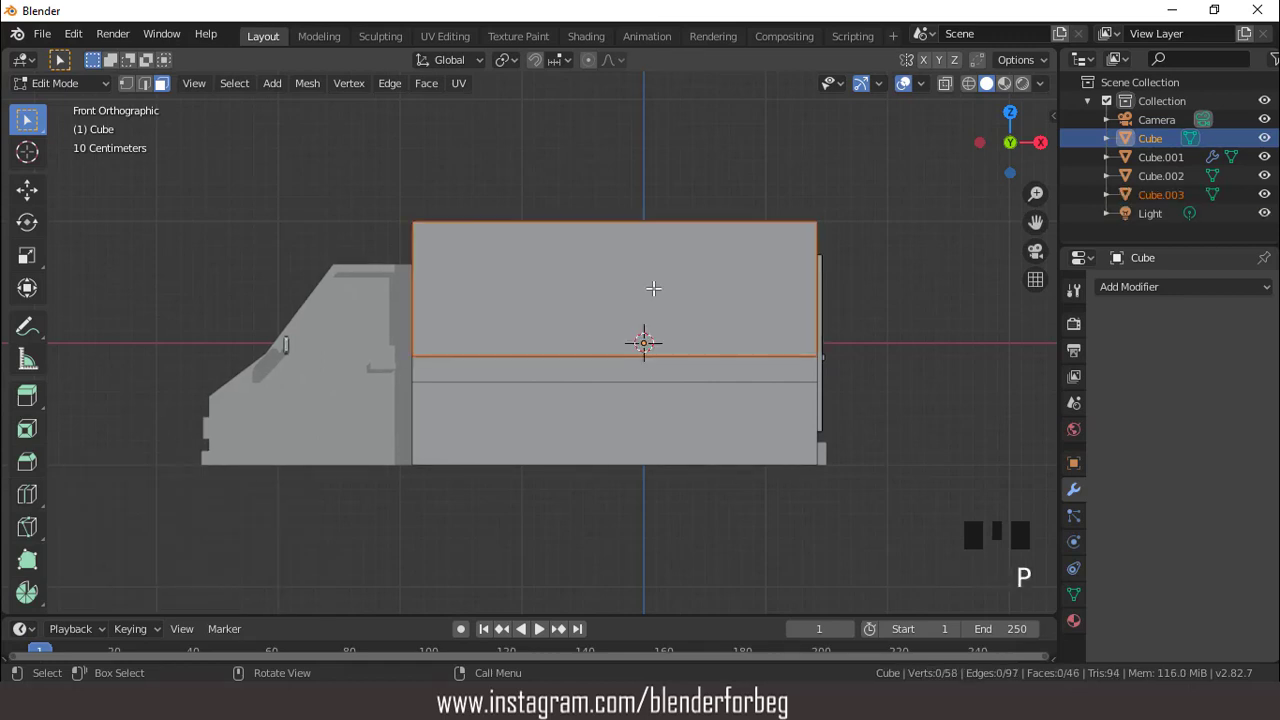
Scale the separated side face to 0.416 overall and to 0.481 along X
key(Tab)
click(1154, 193)
scroll(756, 275, up, 1)
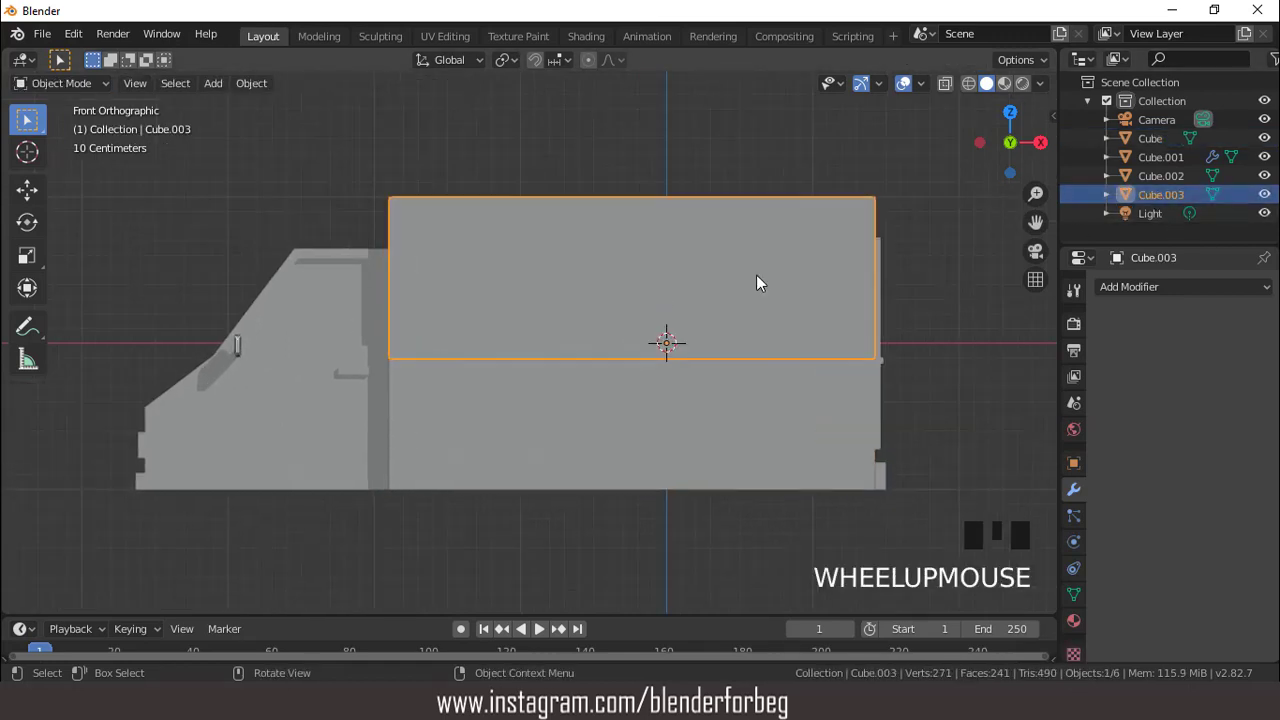
key(Tab)
click(800, 334)
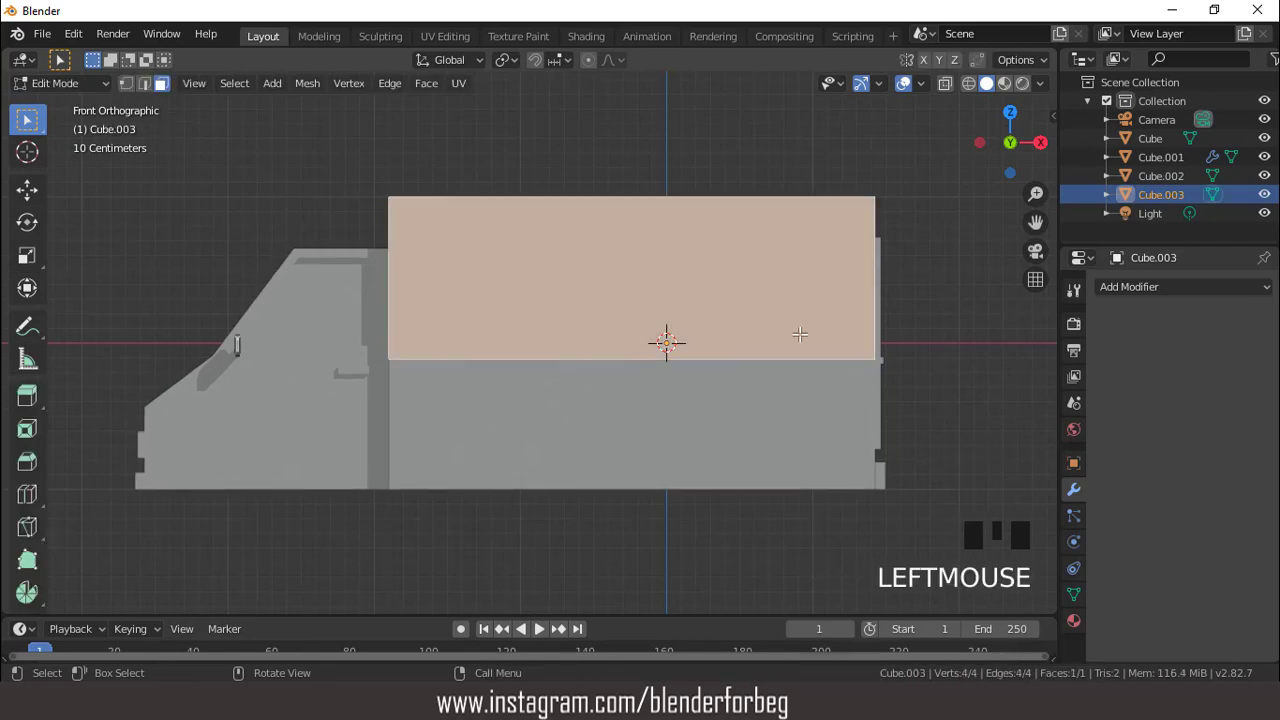
key(s)
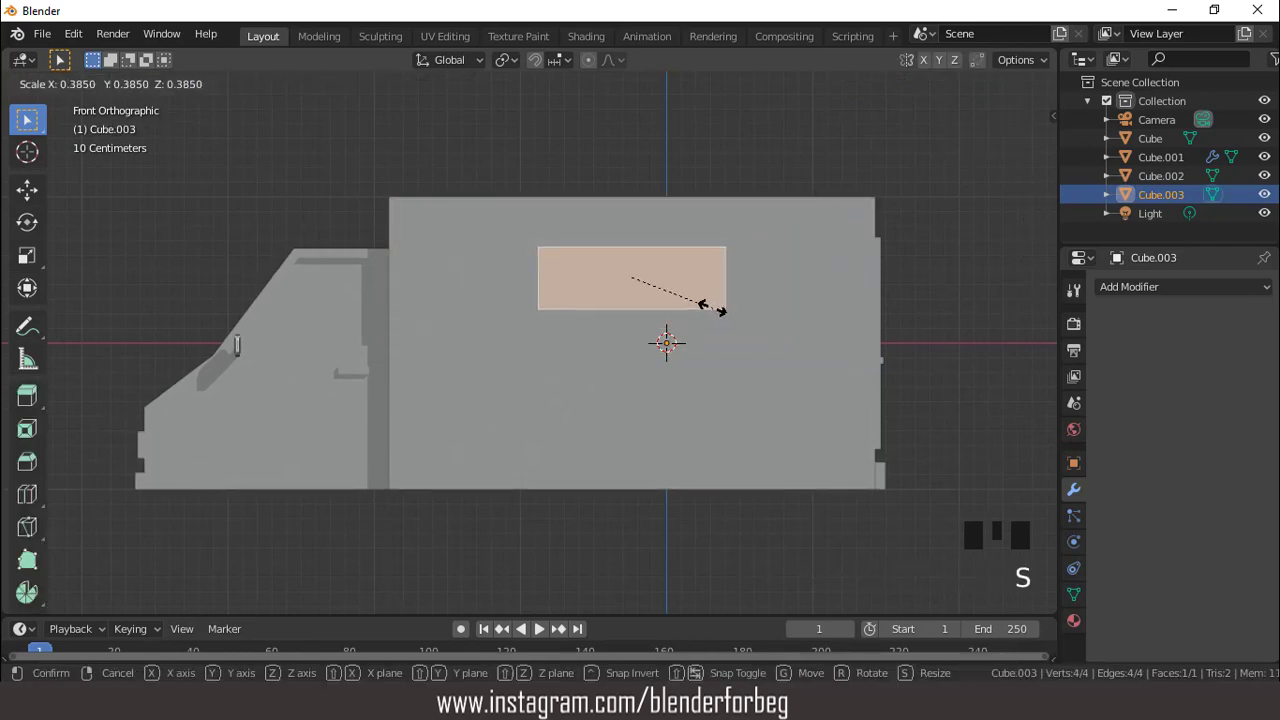
click(721, 310)
key(s)
key(x)
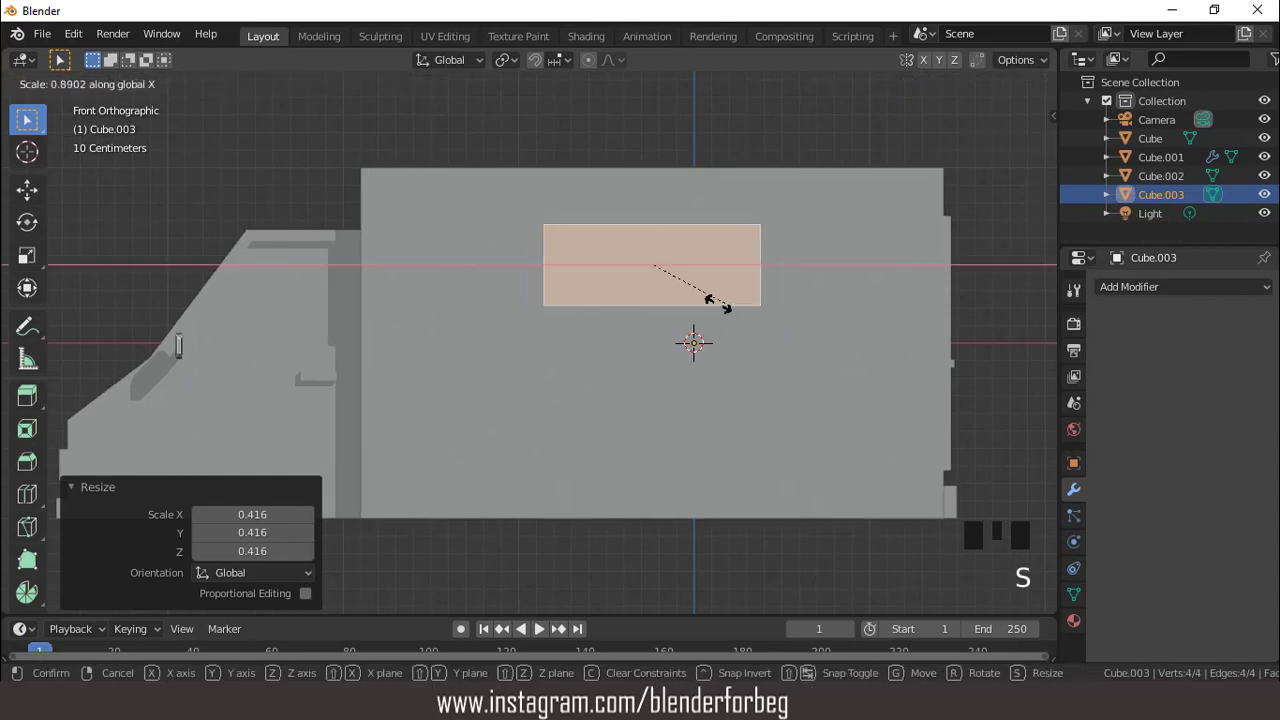
click(690, 294)
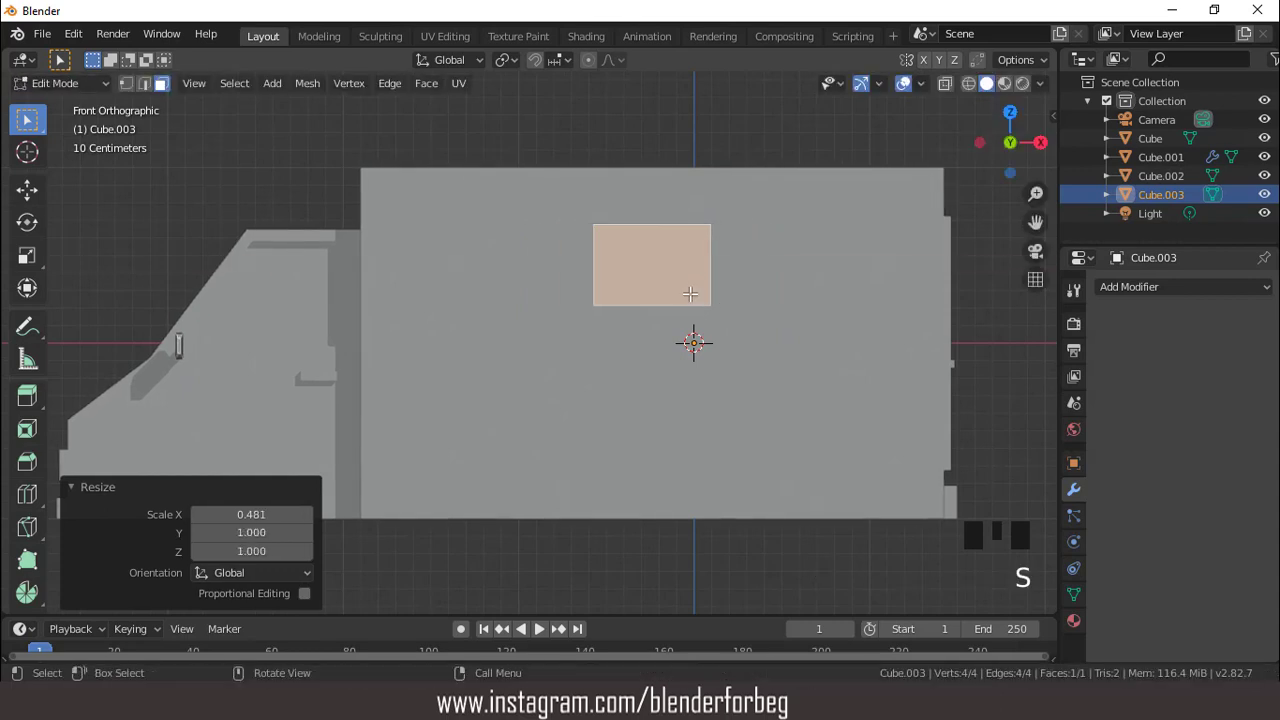
Scale the separated side face to 1.219 overall, 0.936 along X, then 1.076 overall
key(s)
click(745, 315)
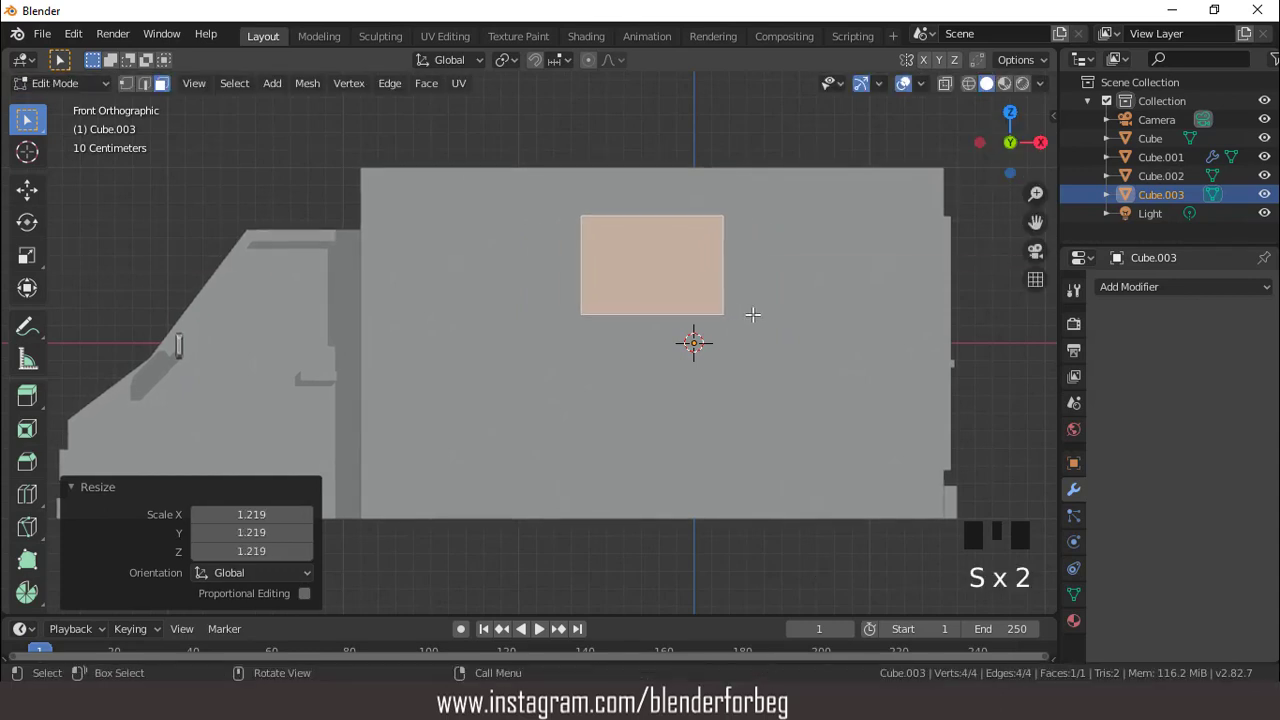
key(s)
key(x)
click(746, 312)
key(s)
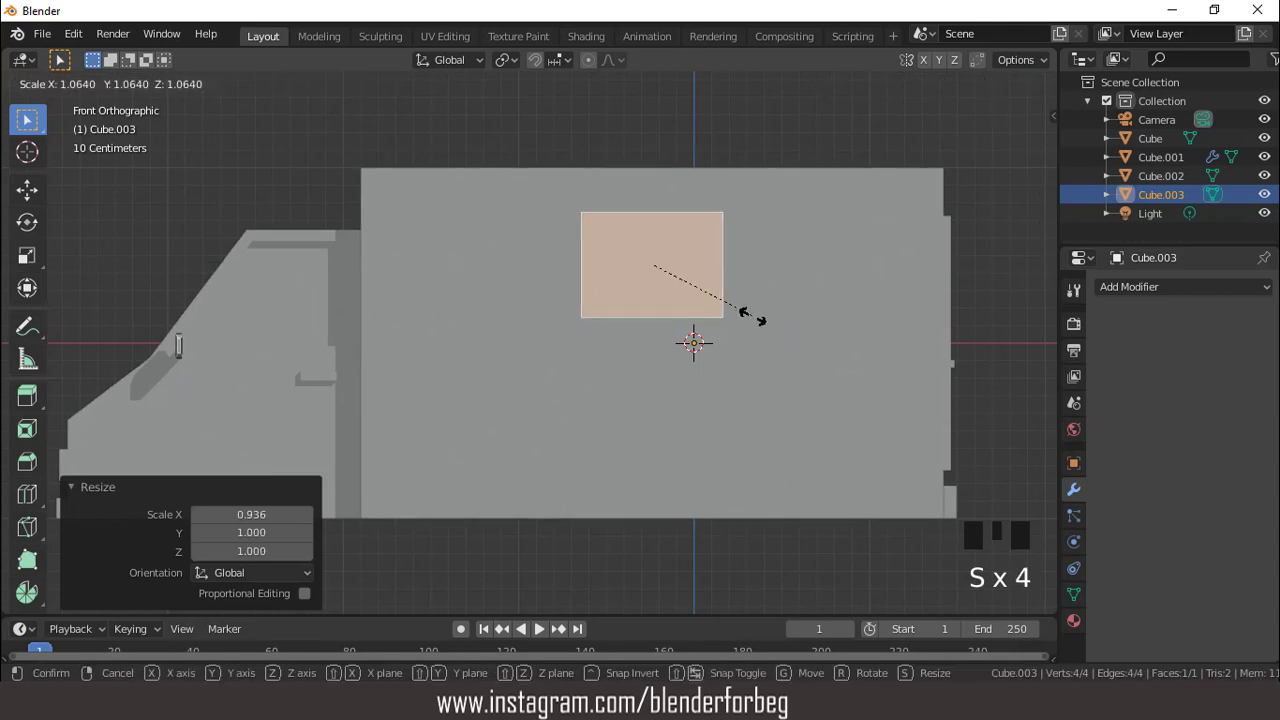
click(738, 300)
Add one centred vertical and one centred horizontal loop cut to the side panel without sliding them
key(ctrl+r)
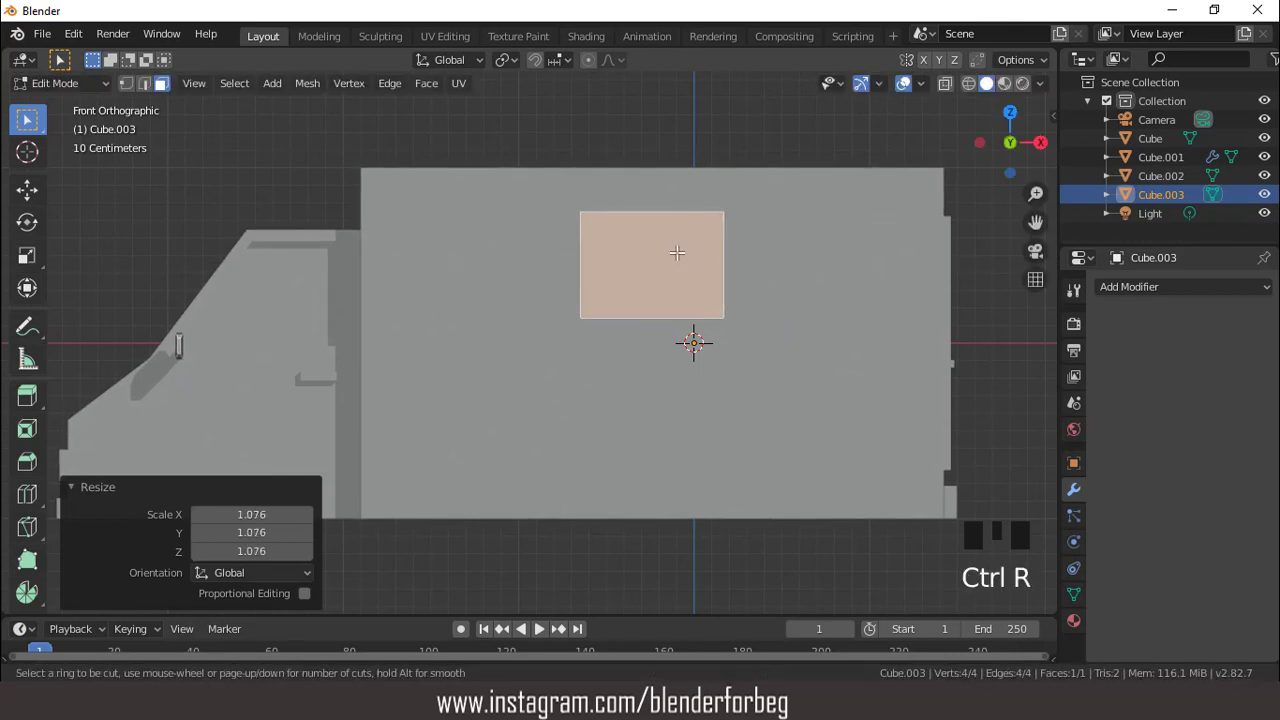
click(648, 216)
right_click(663, 240)
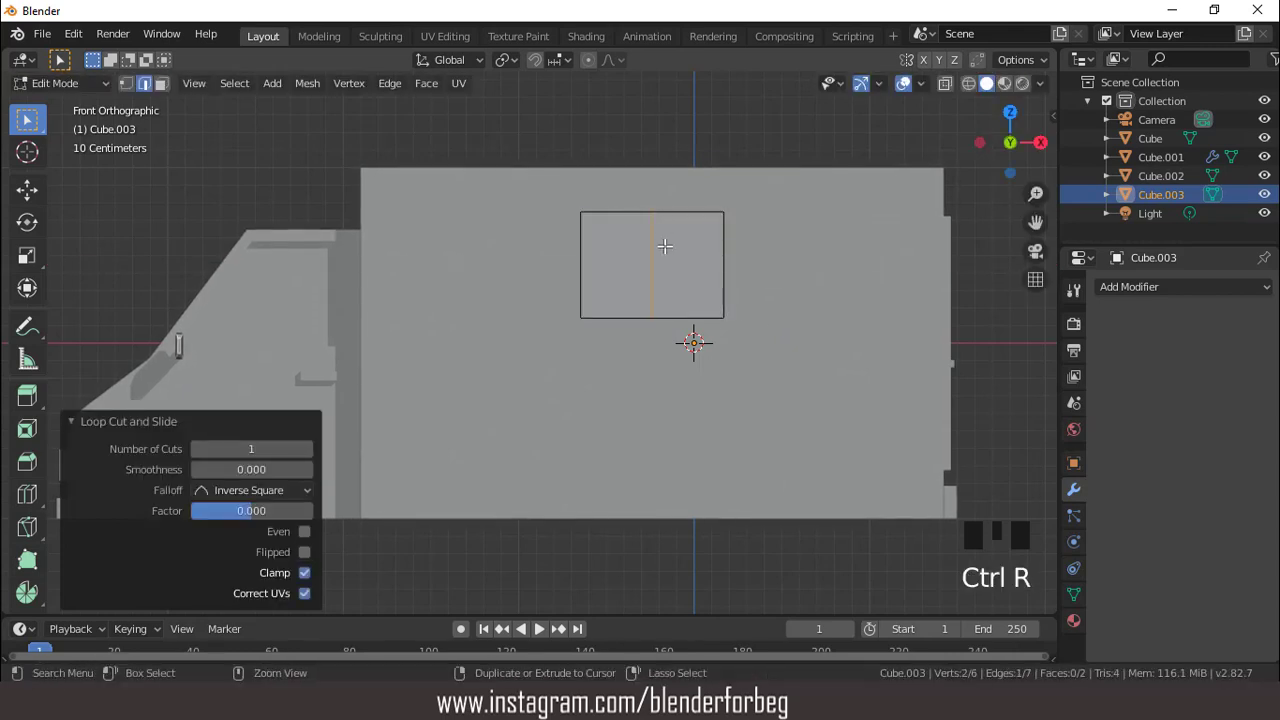
key(ctrl+r)
click(665, 245)
right_click(669, 253)
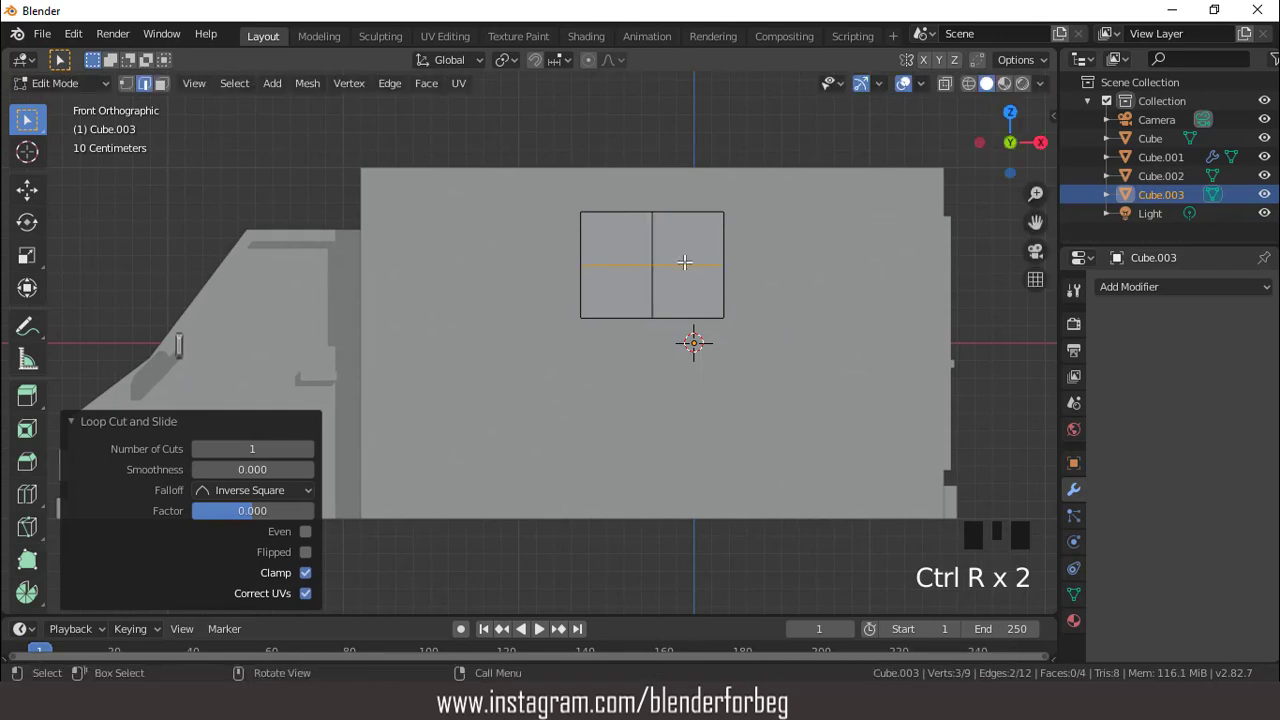
Bevel the crossing centre edges of the side panel with an offset of 0.0707 m and one segment
shift+click(653, 276)
shift+click(654, 252)
key(ctrl+b)
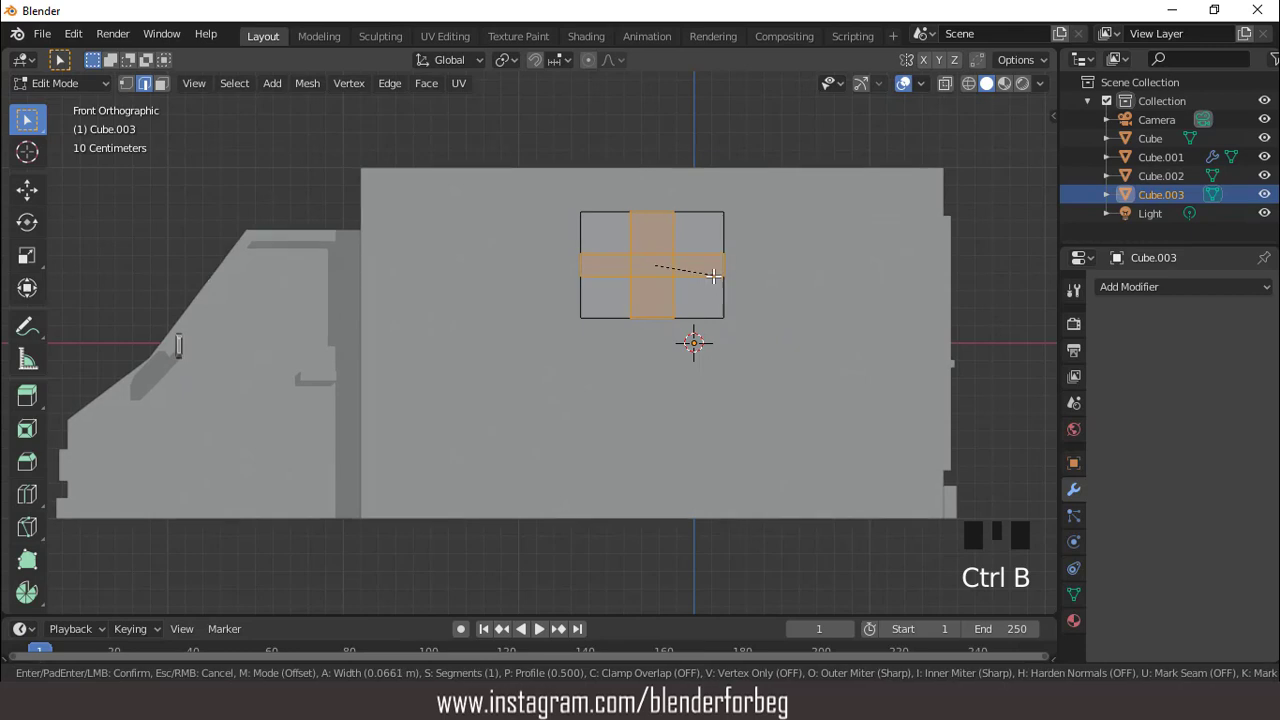
click(716, 276)
Bring the side panel's two vertical edge loops closer together by scaling them to 0.653 along X
scroll(709, 276, up, 2)
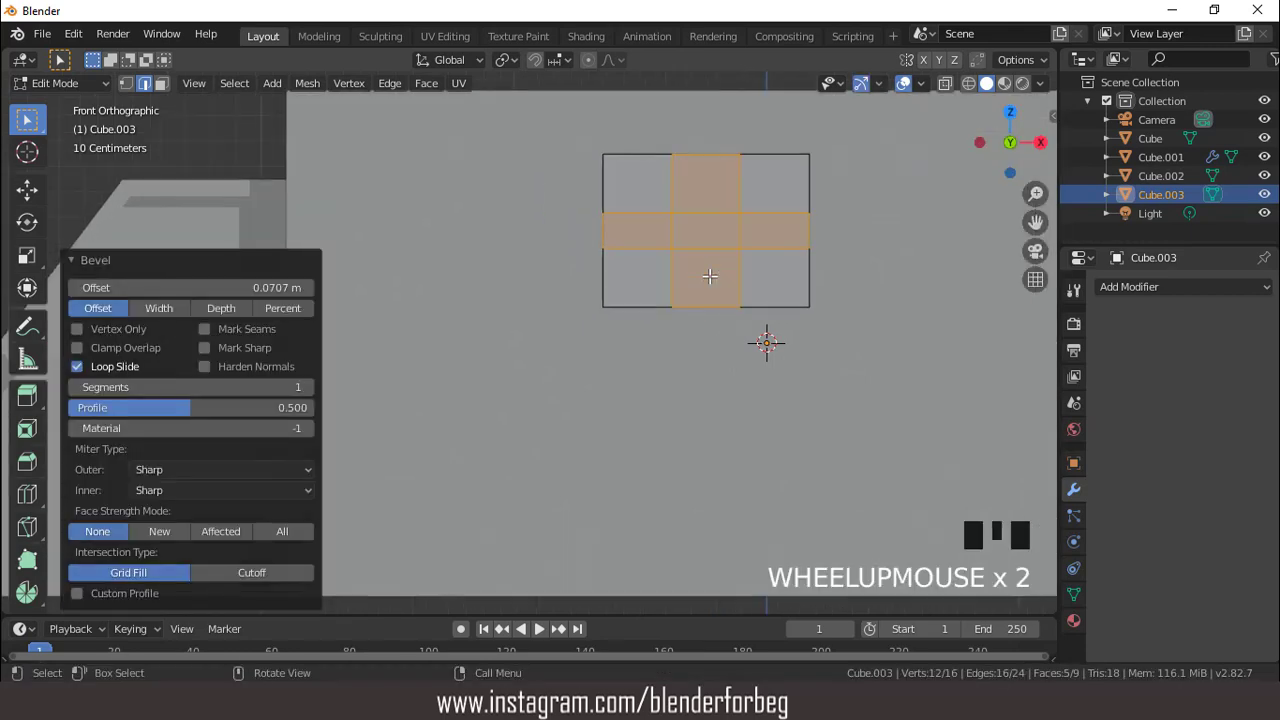
click(740, 219)
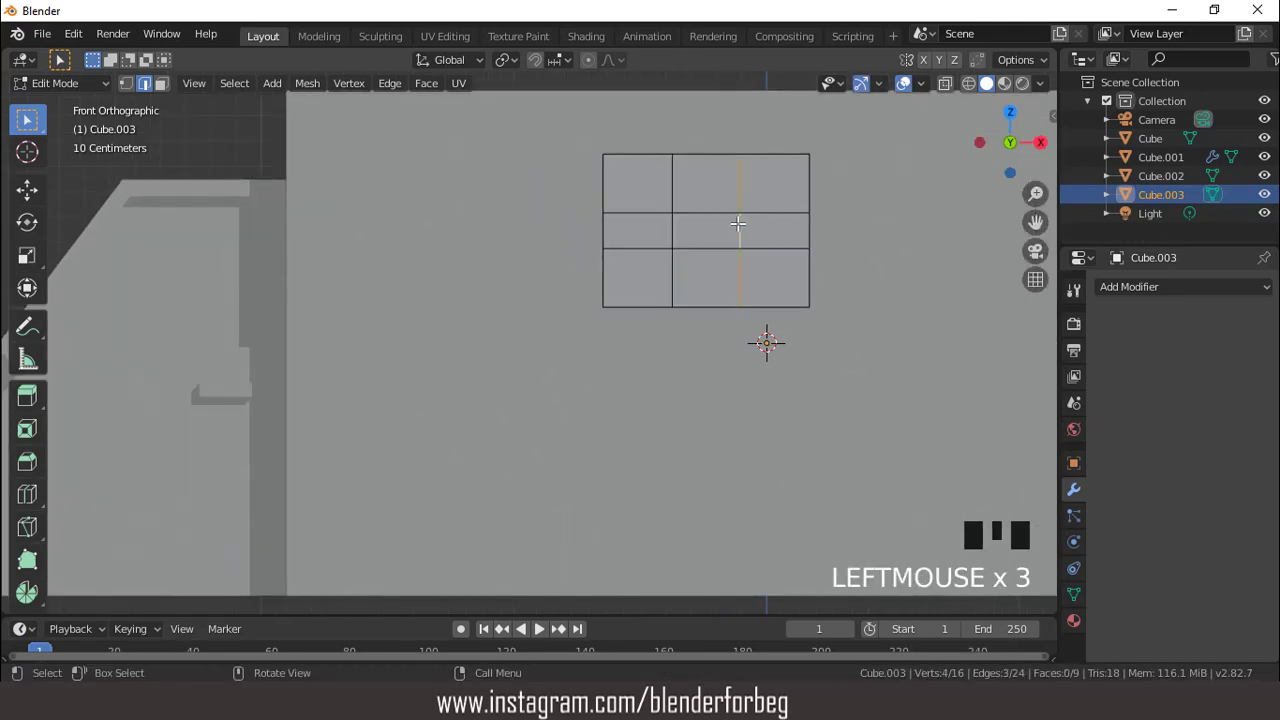
shift+click(669, 224)
shift+double_click(670, 225)
key(s)
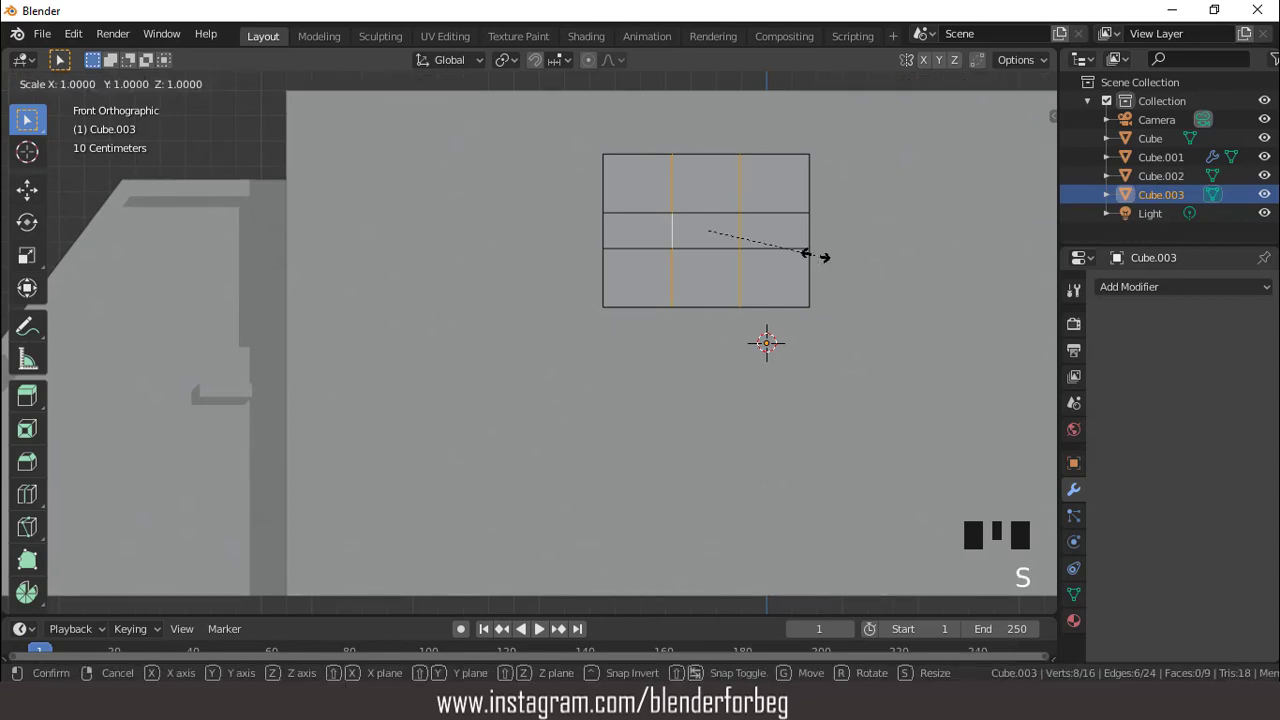
key(x)
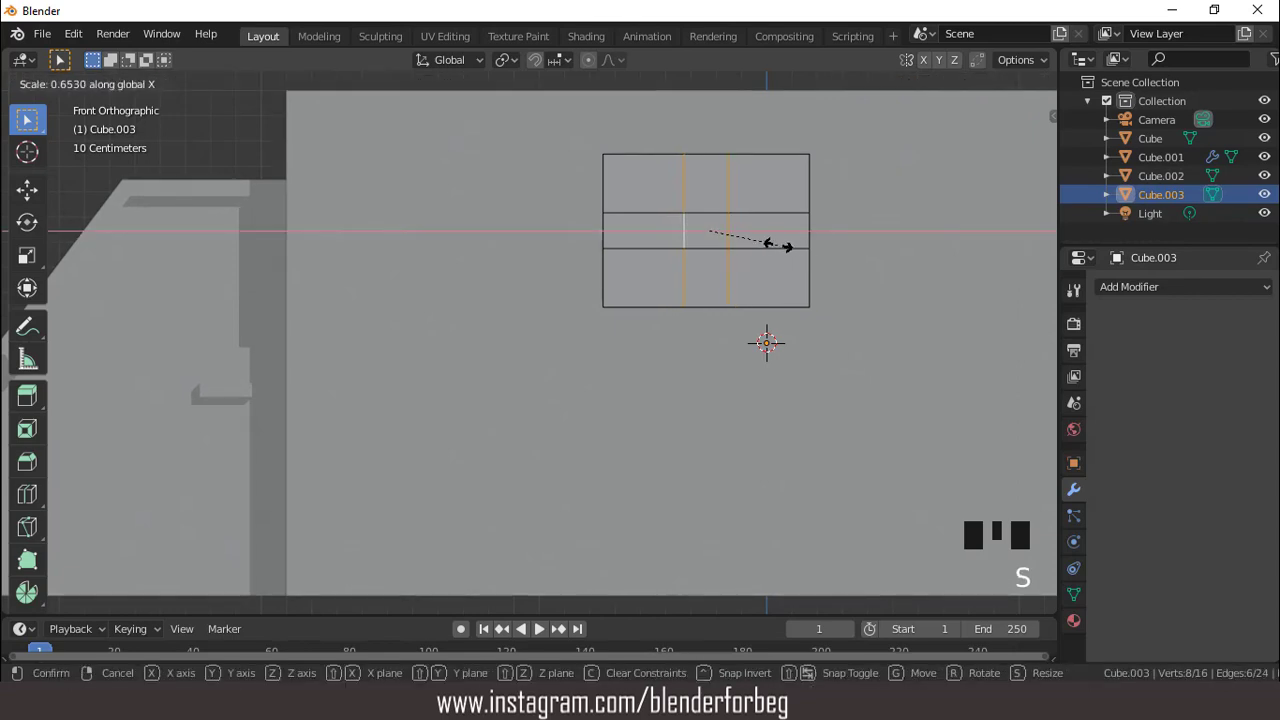
click(790, 246)
Extrude all faces of the side panel outward by about 0.01 m and return to Object Mode
scroll(723, 249, down, 3)
mouse_move(723, 249)
middle_down()
mouse_move(752, 280)
mouse_move(728, 263)
middle_up()
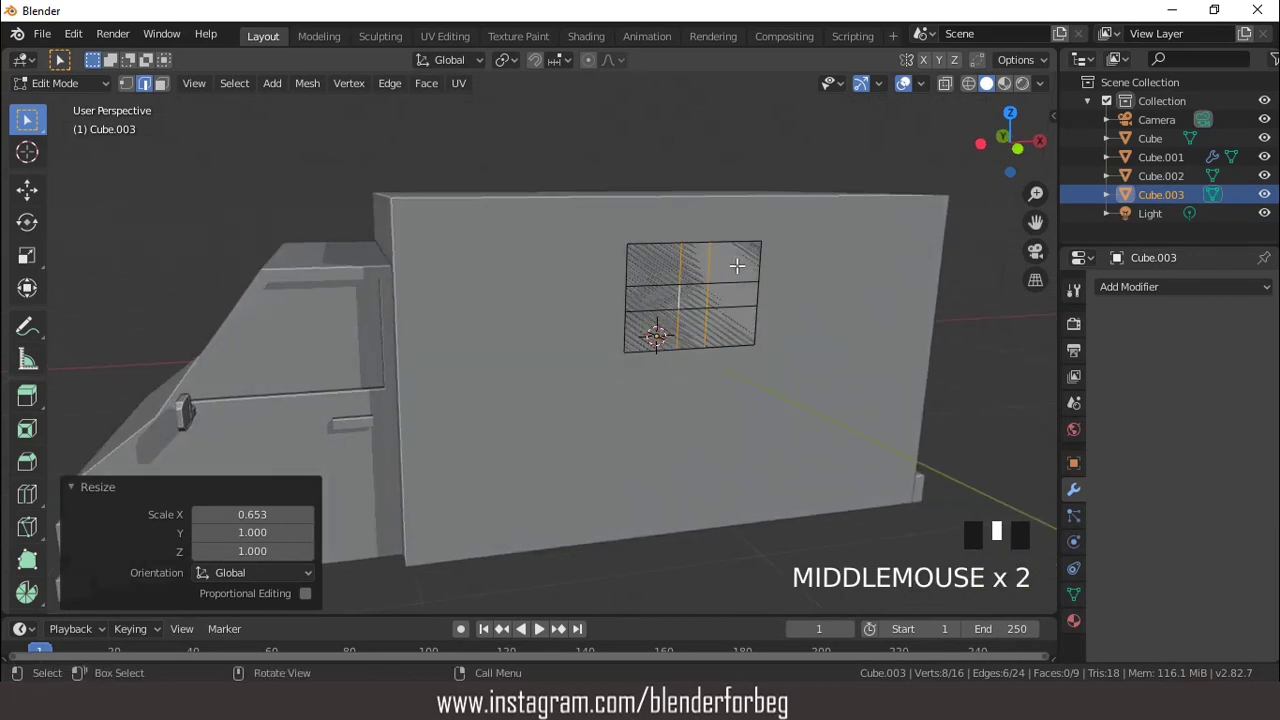
scroll(728, 263, up, 2)
key(3)
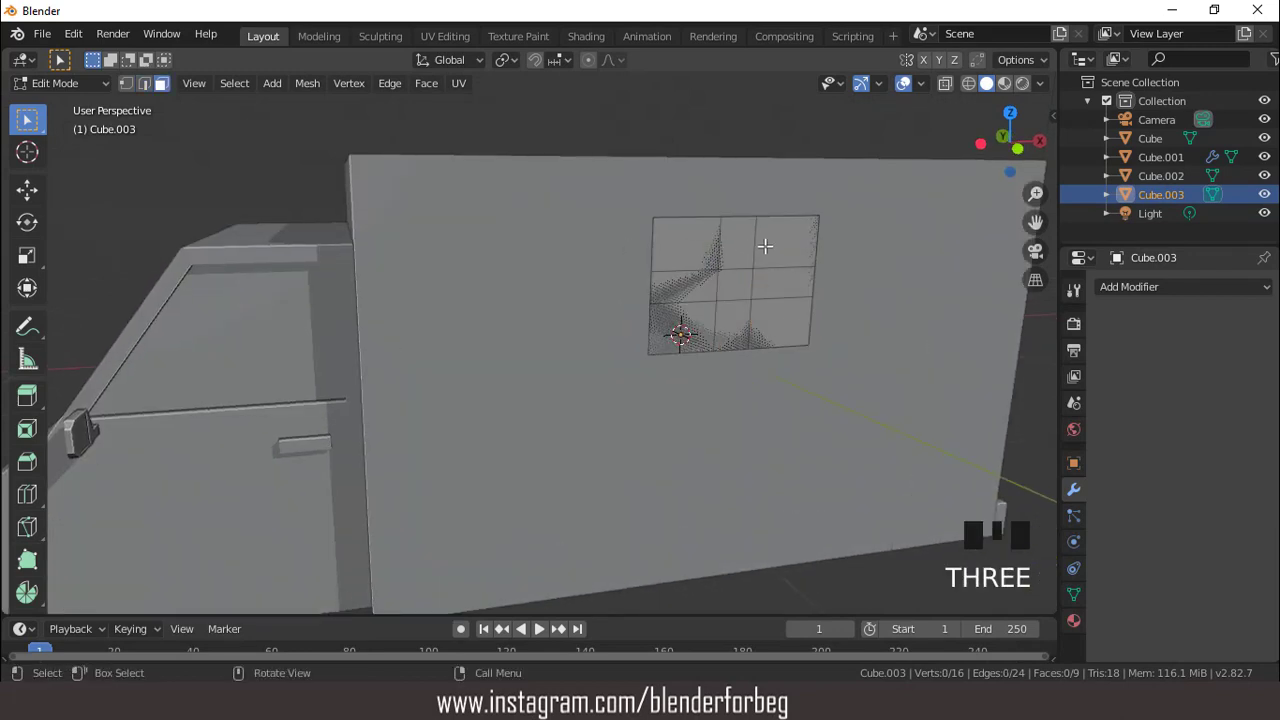
key(a)
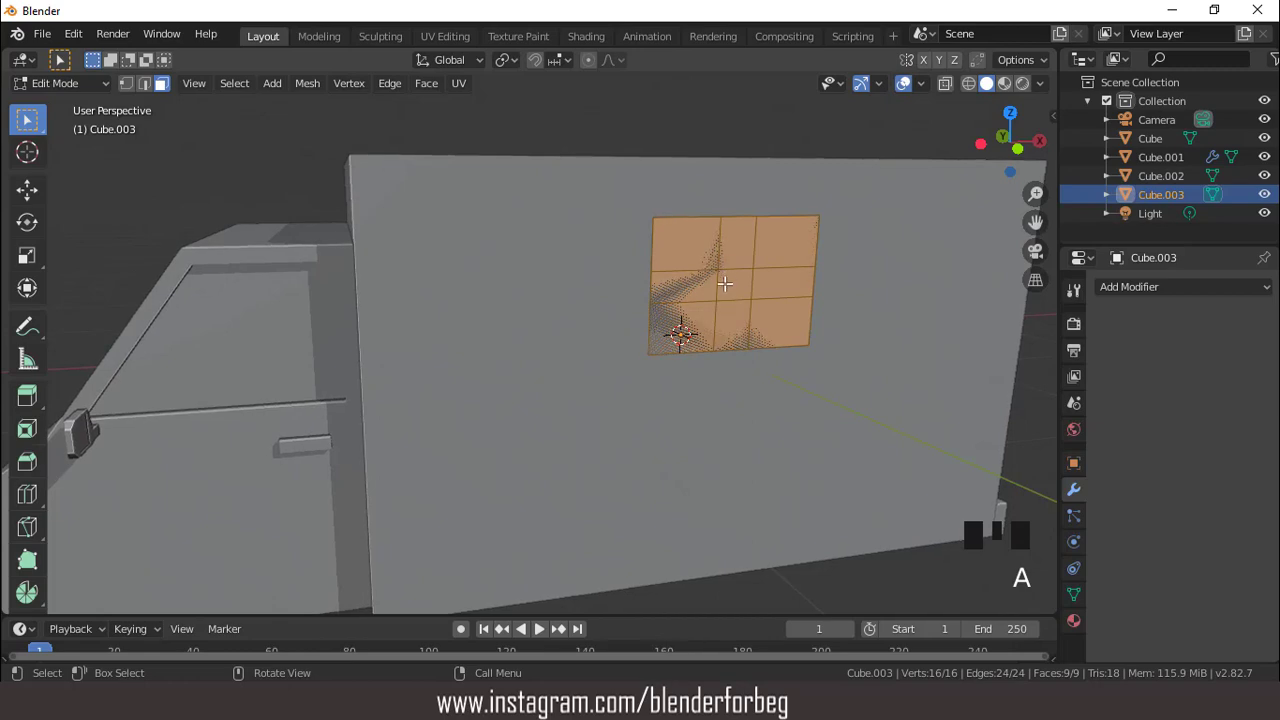
middle_drag(726, 283, 752, 307)
key(e)
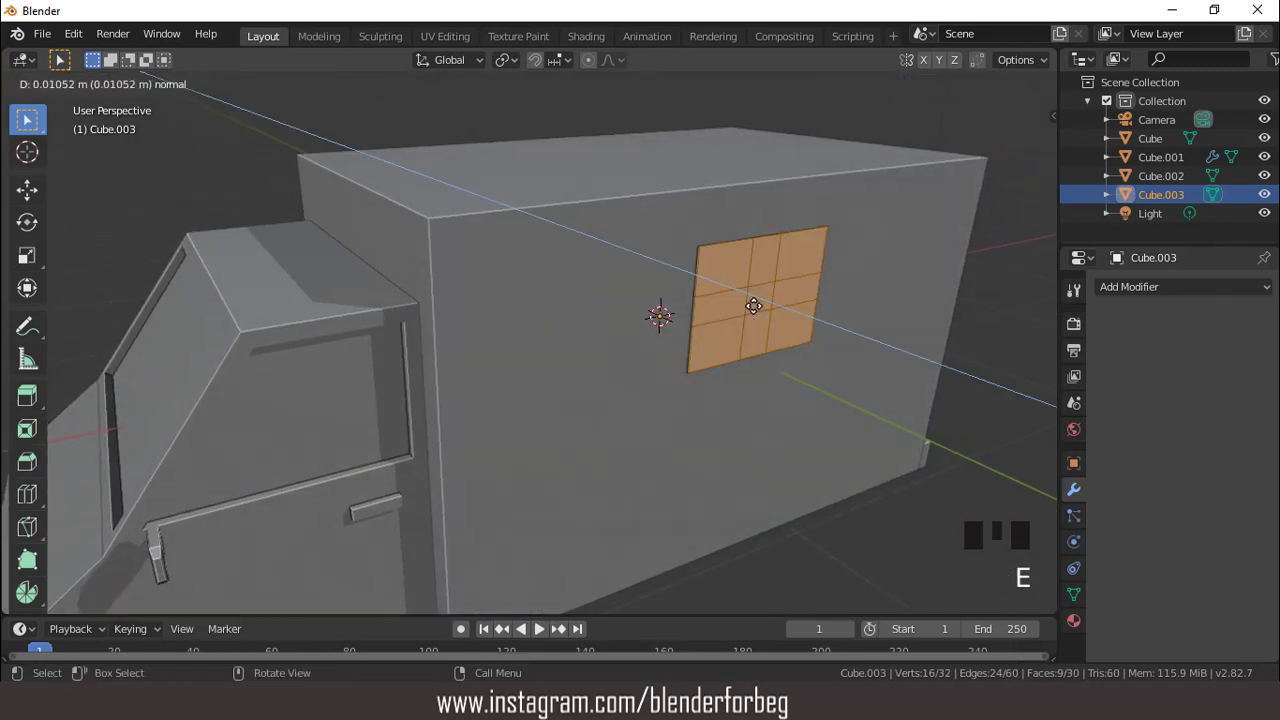
click(753, 306)
middle_drag(753, 306, 715, 298)
scroll(672, 288, down, 3)
key(Tab)
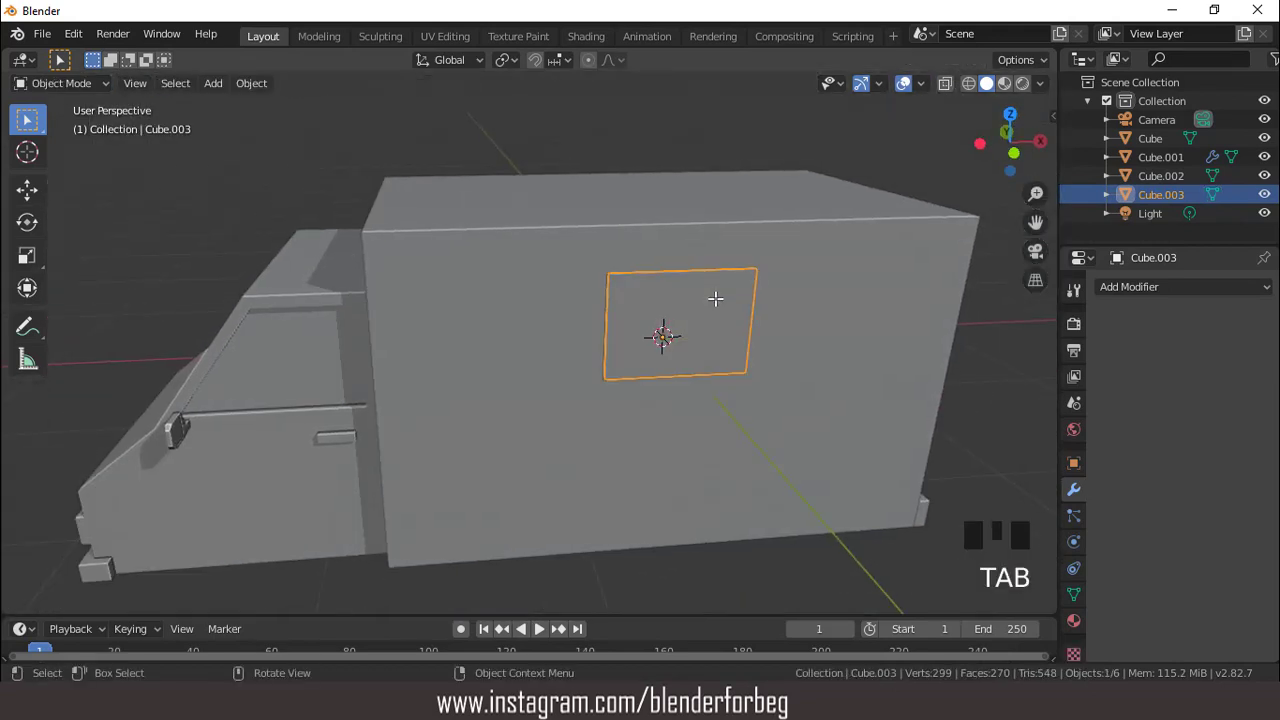
click(1125, 287)
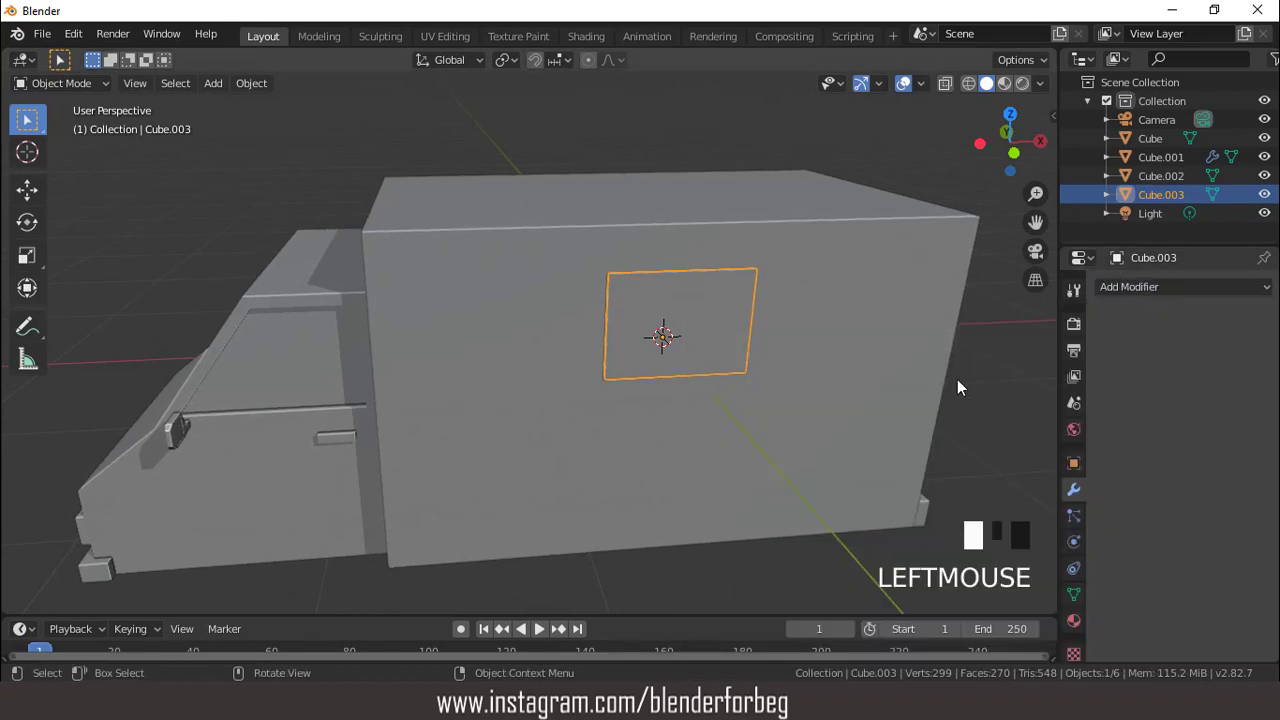
Duplicate the side panel 0.91 m upward along Z in front view
key(KP_1)
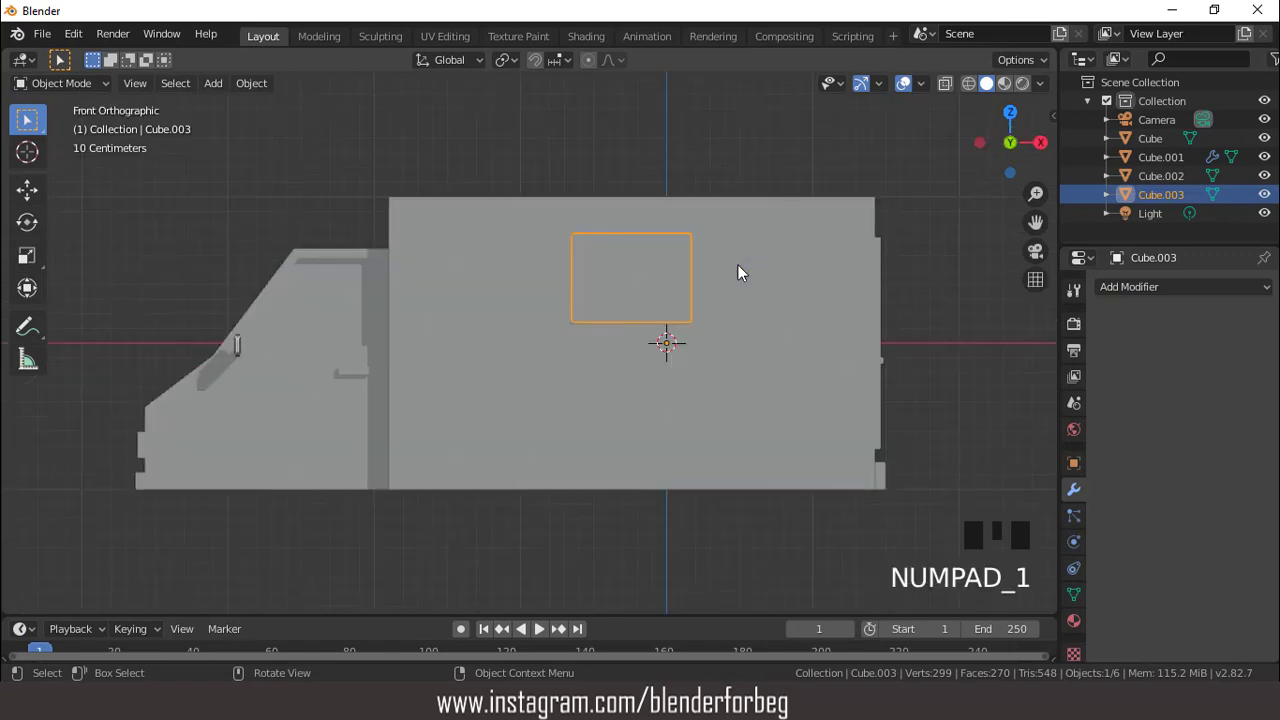
key(shift+d)
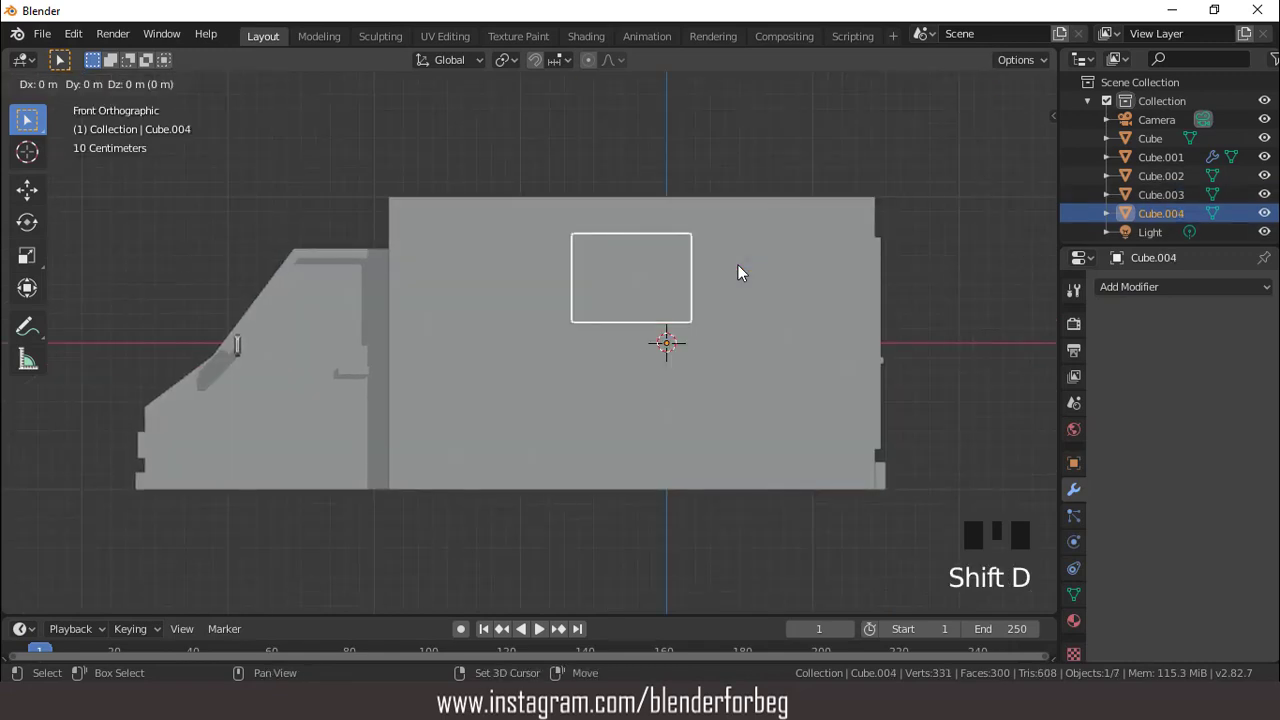
key(z)
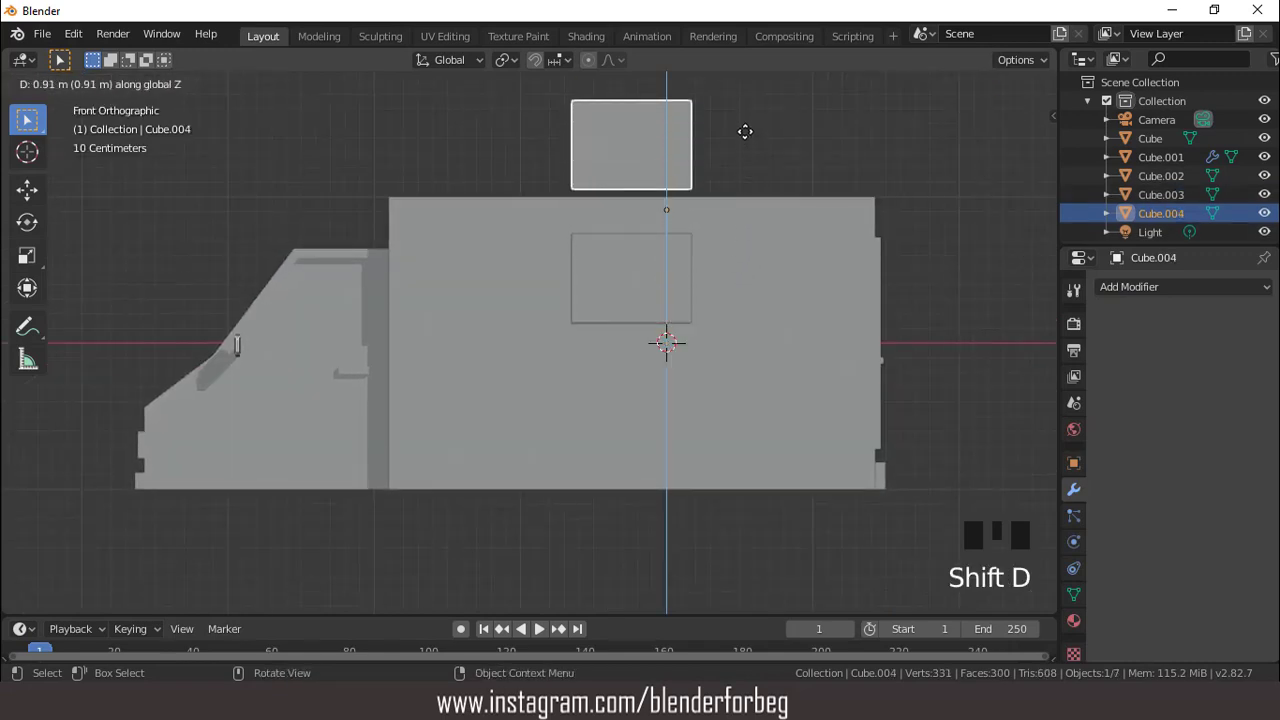
click(745, 131)
Set the duplicated panel's origin to its geometry
scroll(730, 235, down, 3)
middle_drag(717, 266, 780, 286)
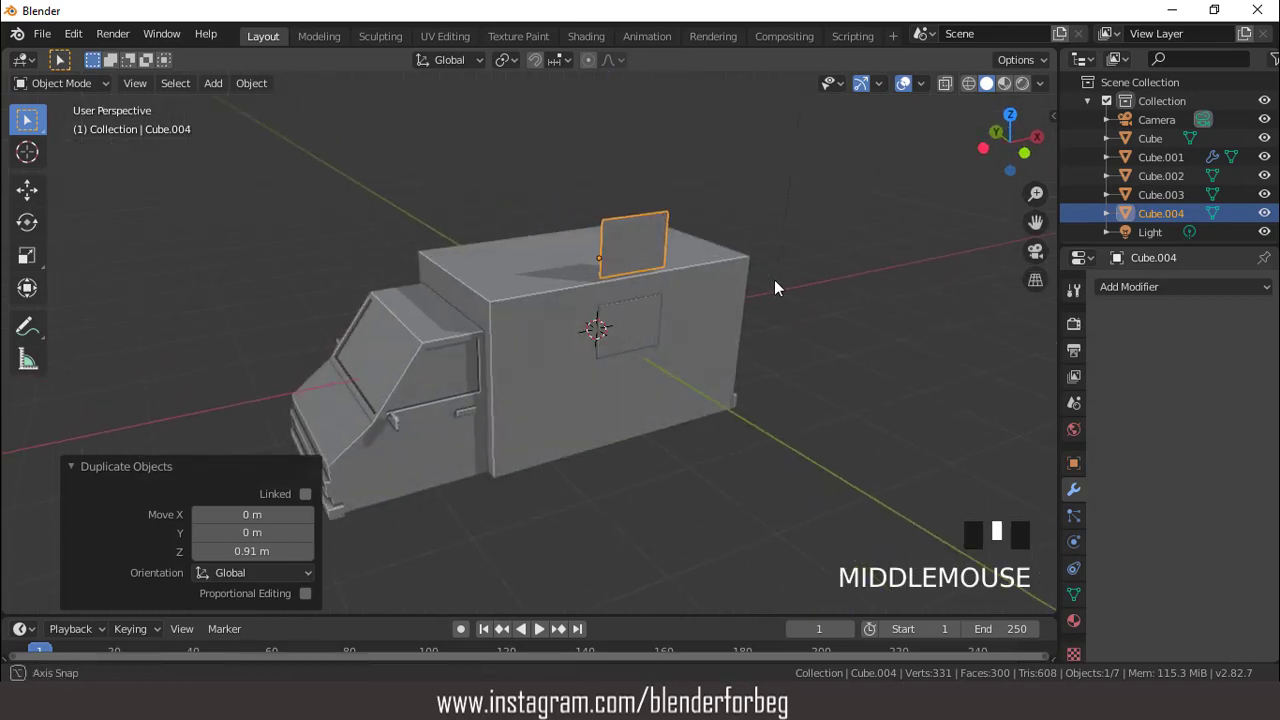
scroll(700, 265, up, 2)
right_click(652, 195)
mouse_move(640, 241)
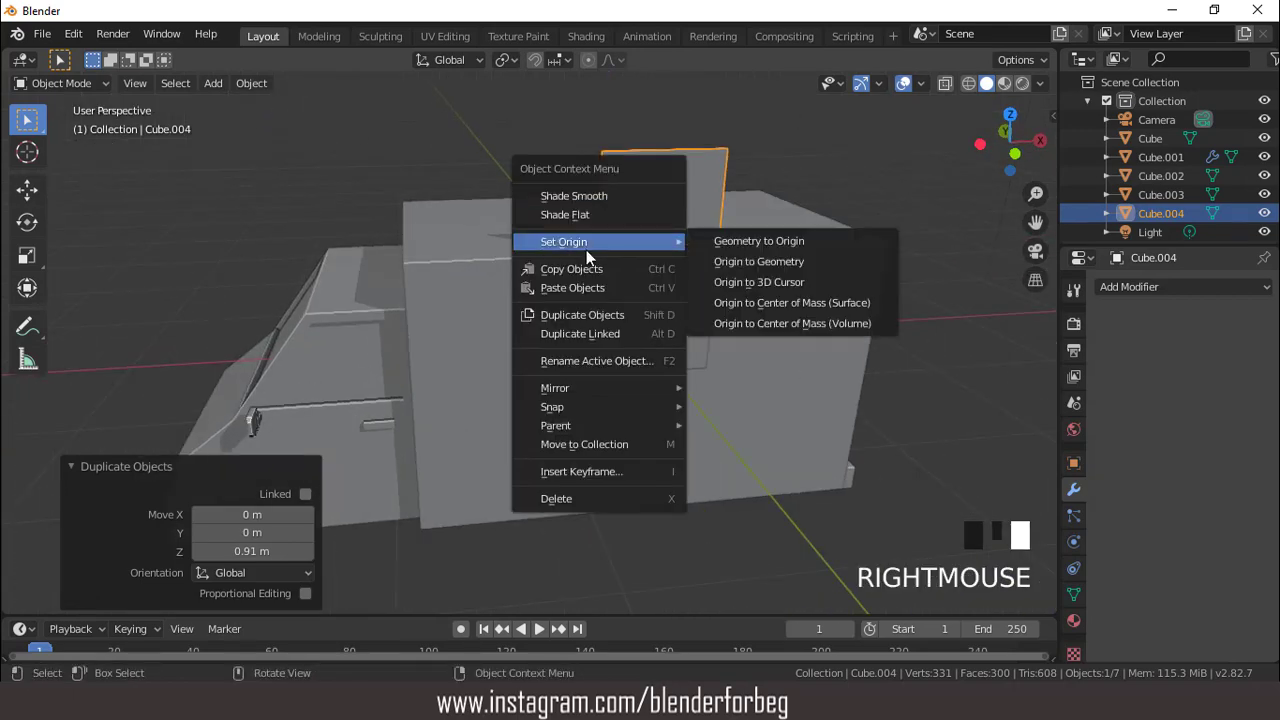
click(722, 261)
Lay the duplicated panel flat by setting its X rotation to 90°
middle_drag(700, 251, 742, 219)
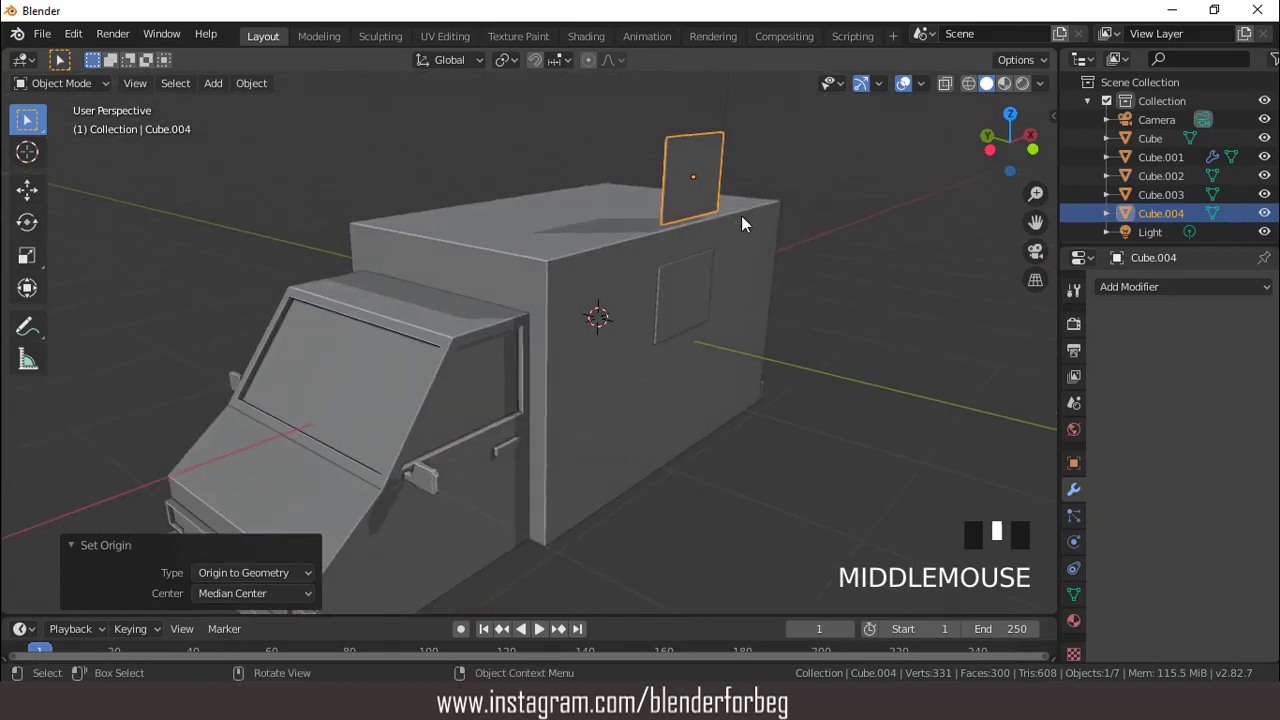
click(1073, 462)
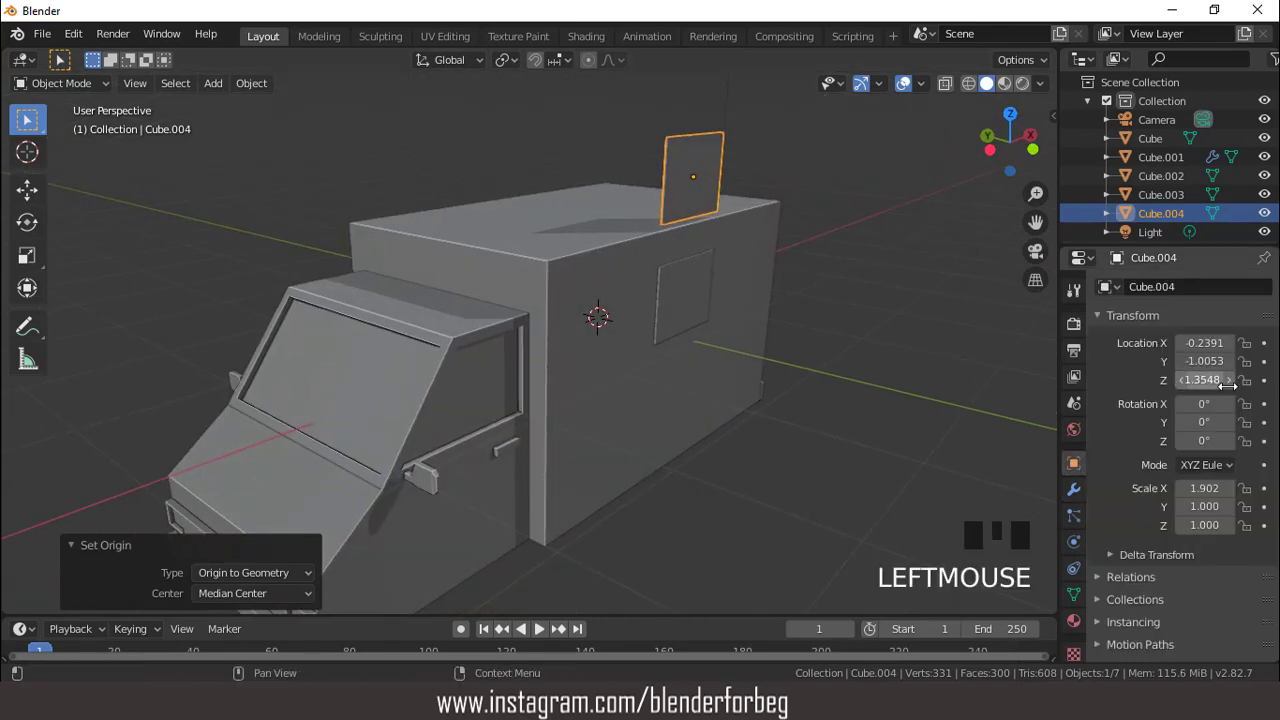
double_click(1204, 404)
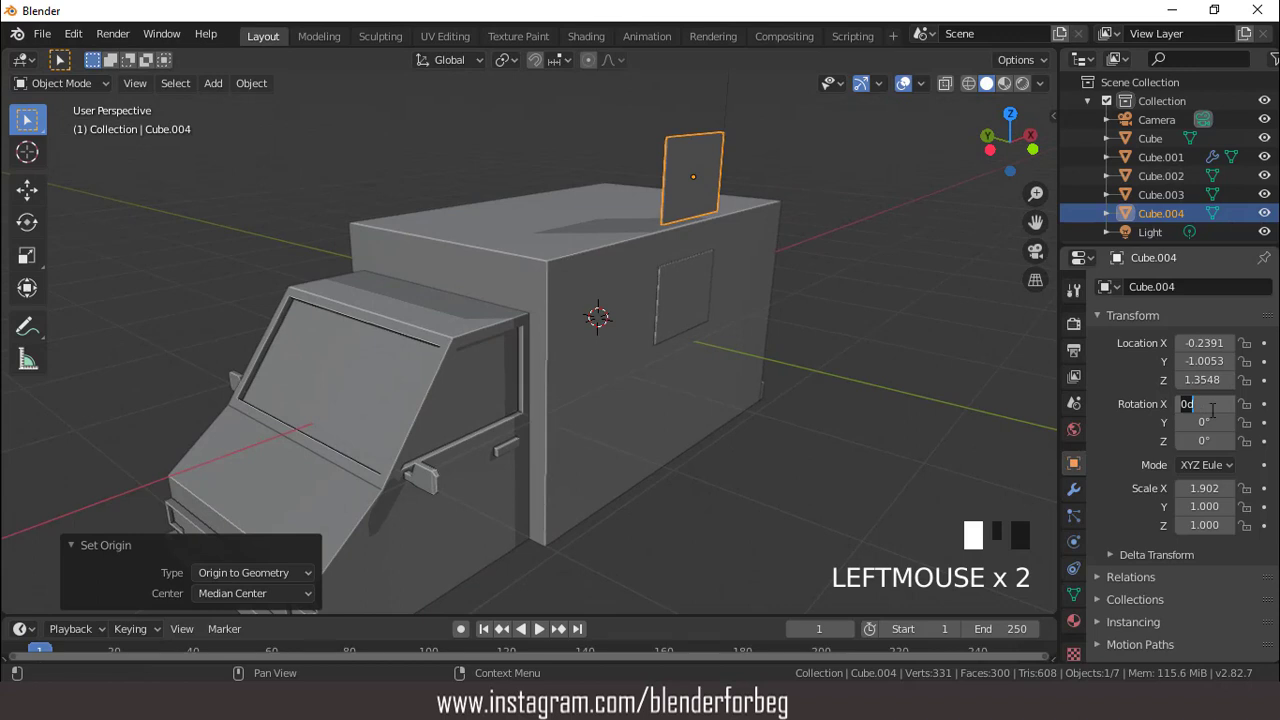
key(Return)
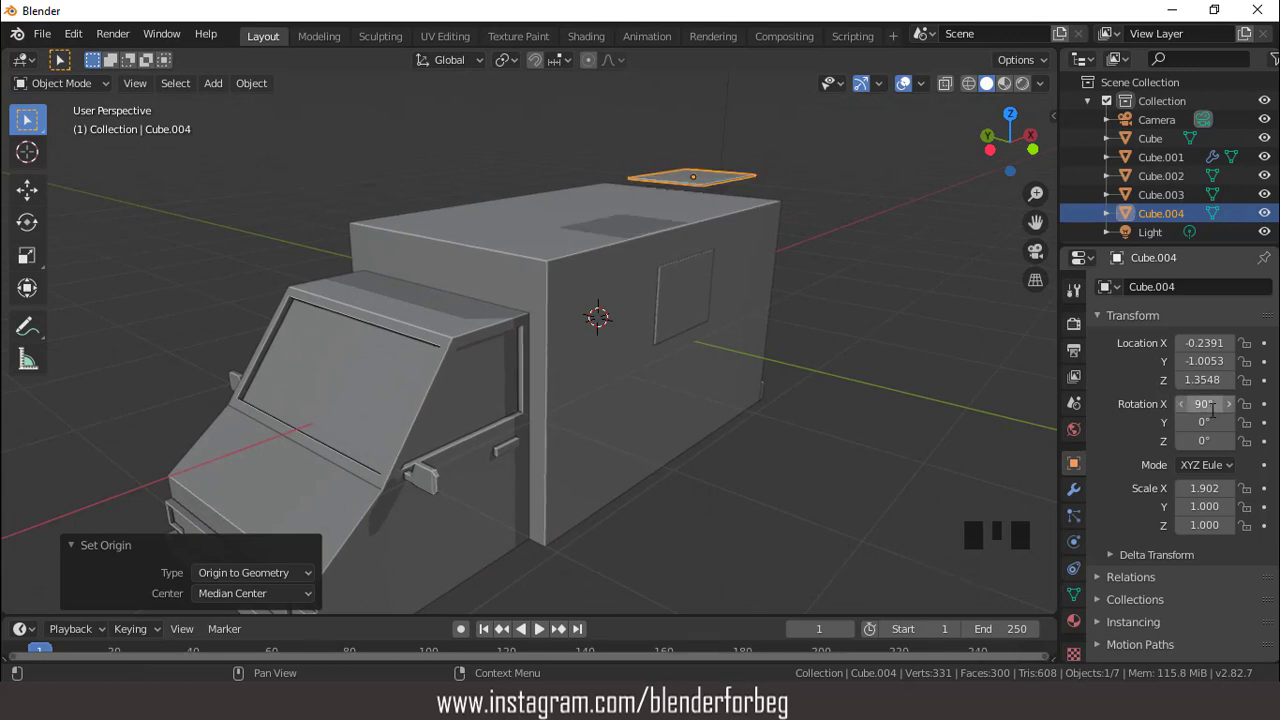
Move the flat panel 1.02 m along Y to the middle of the cargo box's width
key(KP_7)
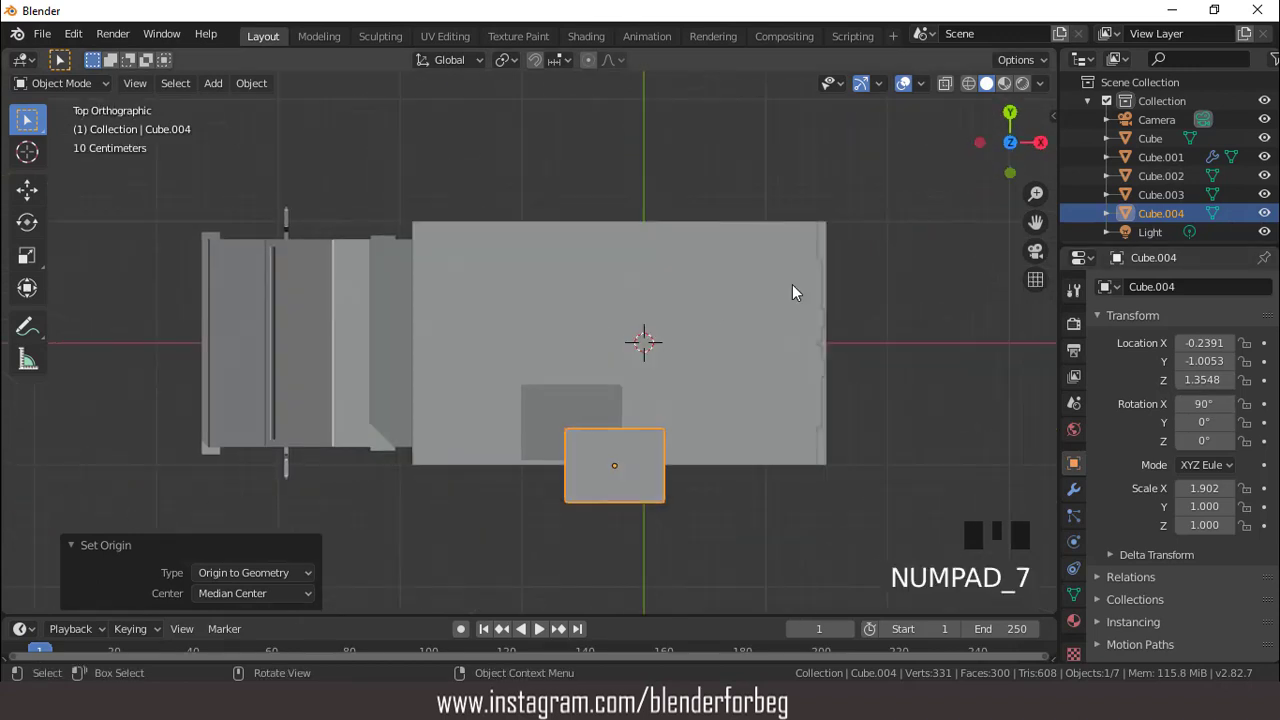
key(g)
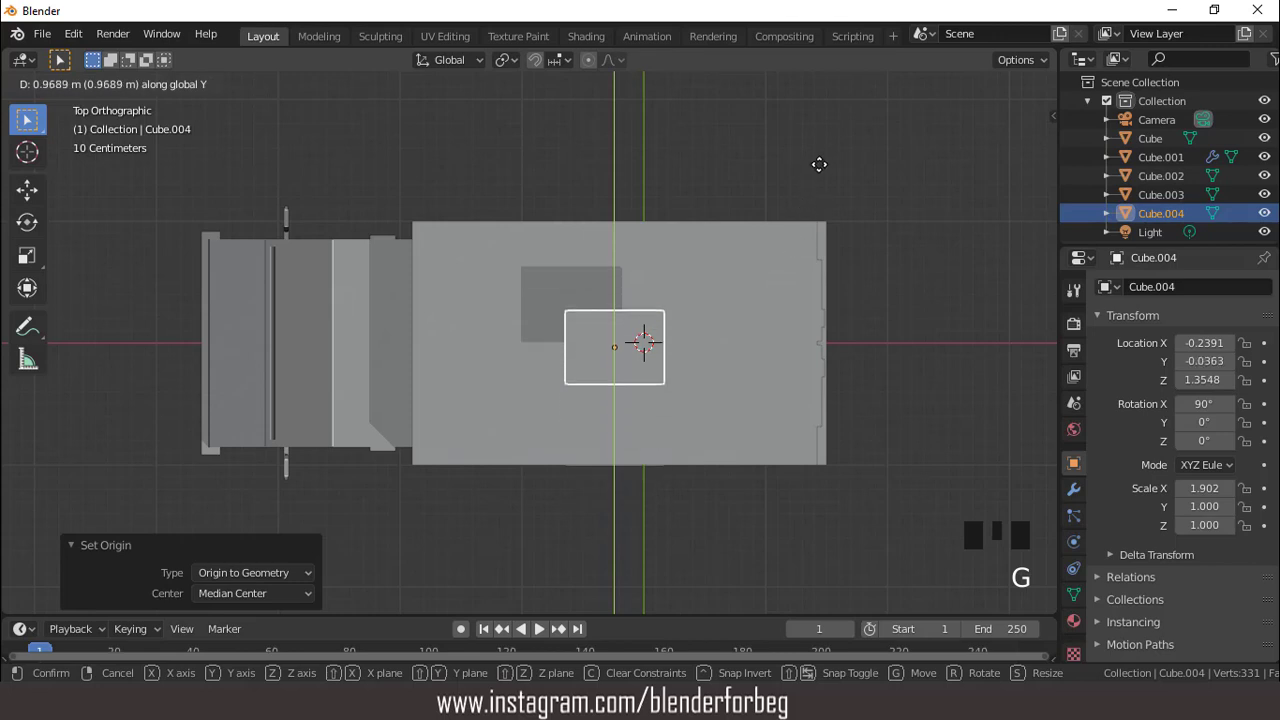
click(822, 160)
Lower the flat panel onto the cargo box roof by moving it -0.358 m along Z
scroll(782, 257, up, 2)
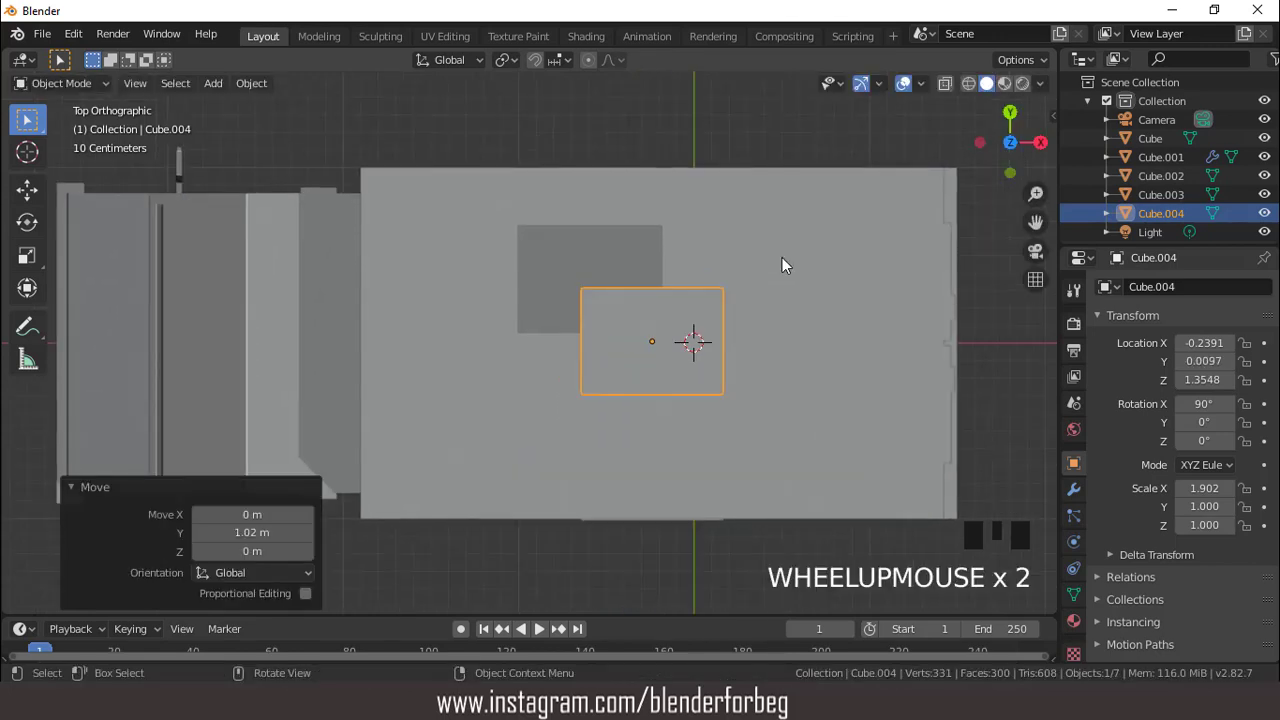
key(KP_1)
key(g)
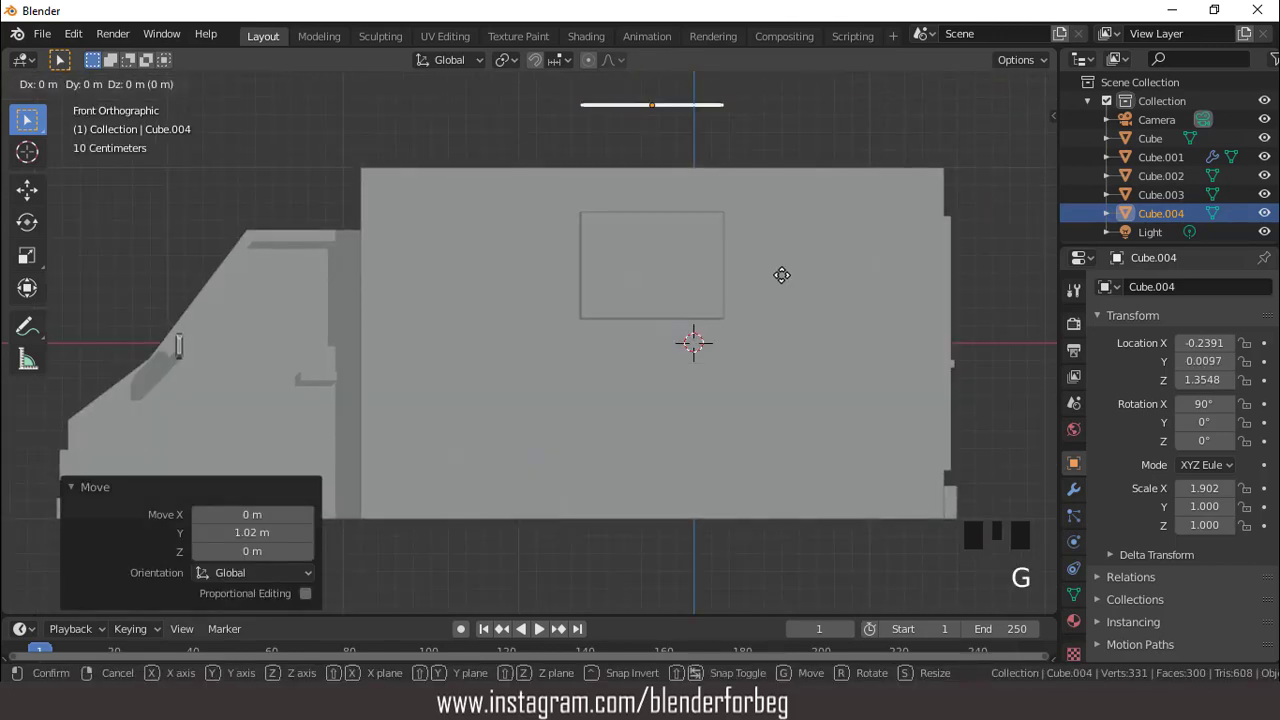
key(z)
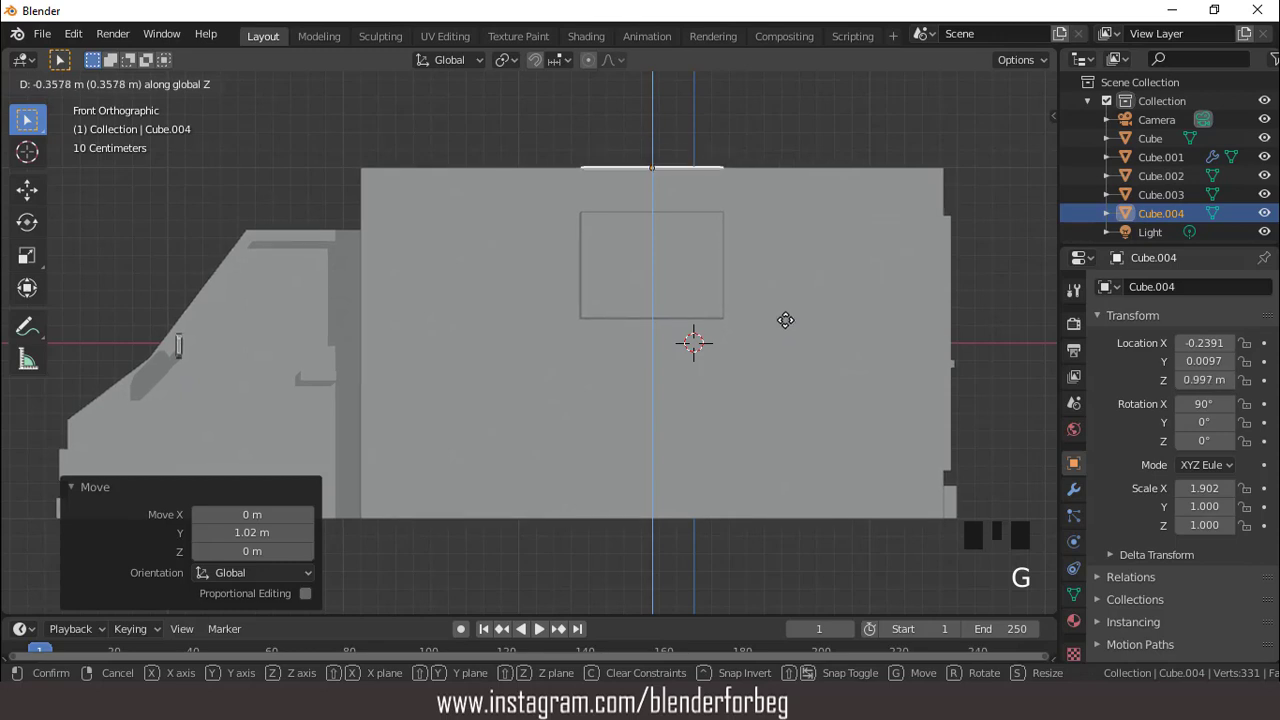
click(785, 320)
Add a Mirror modifier to the cargo box's side panel, mirroring across Y only instead of X
scroll(643, 249, down, 3)
middle_drag(643, 249, 721, 318)
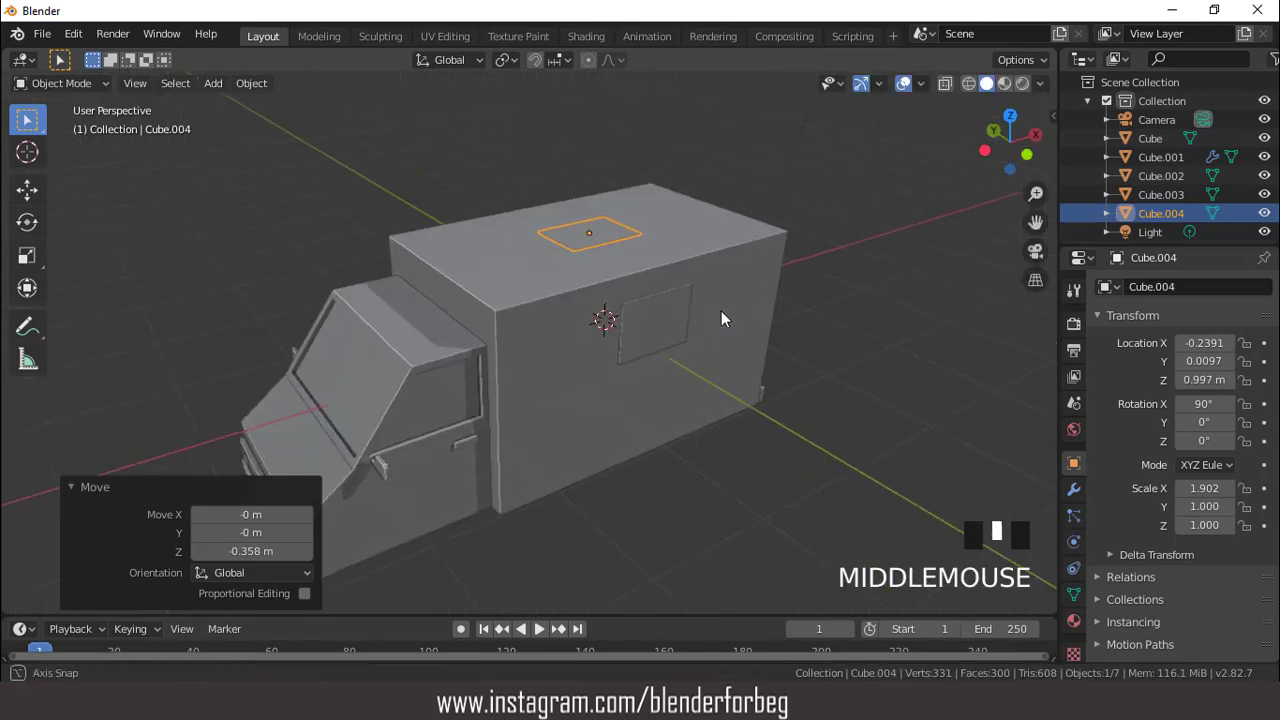
click(671, 316)
scroll(671, 316, up, 2)
click(1073, 490)
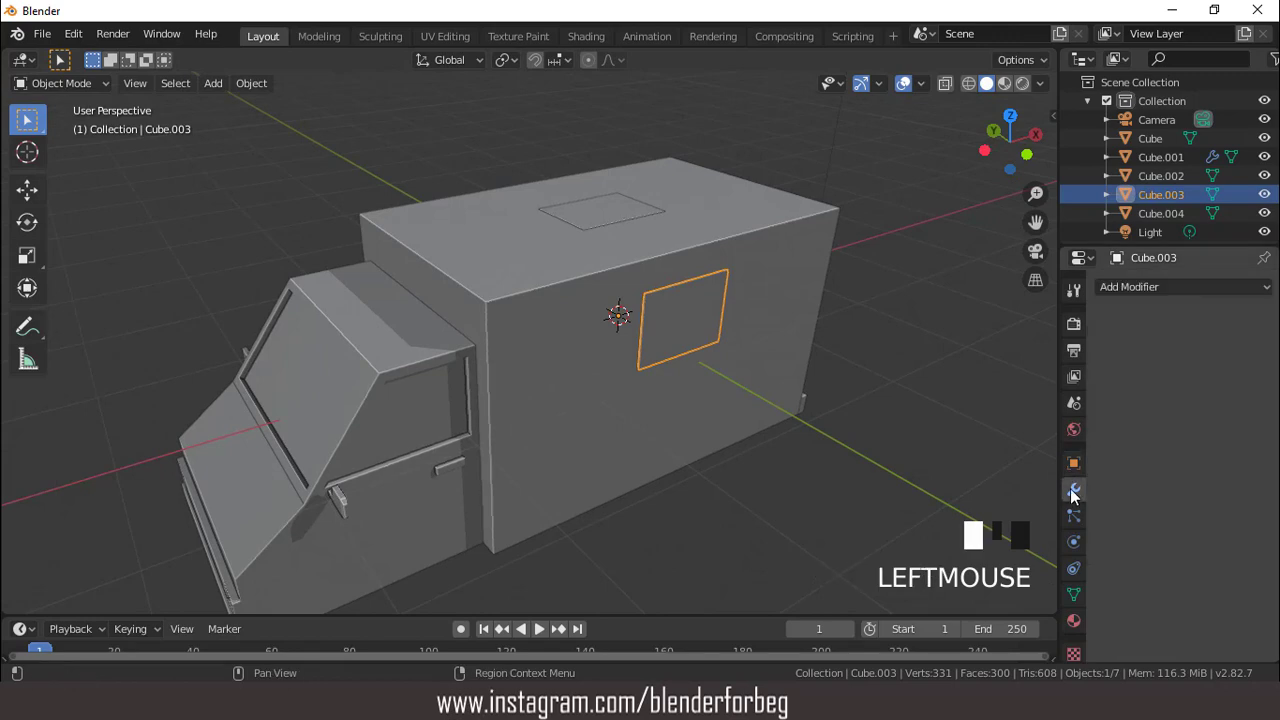
click(1102, 287)
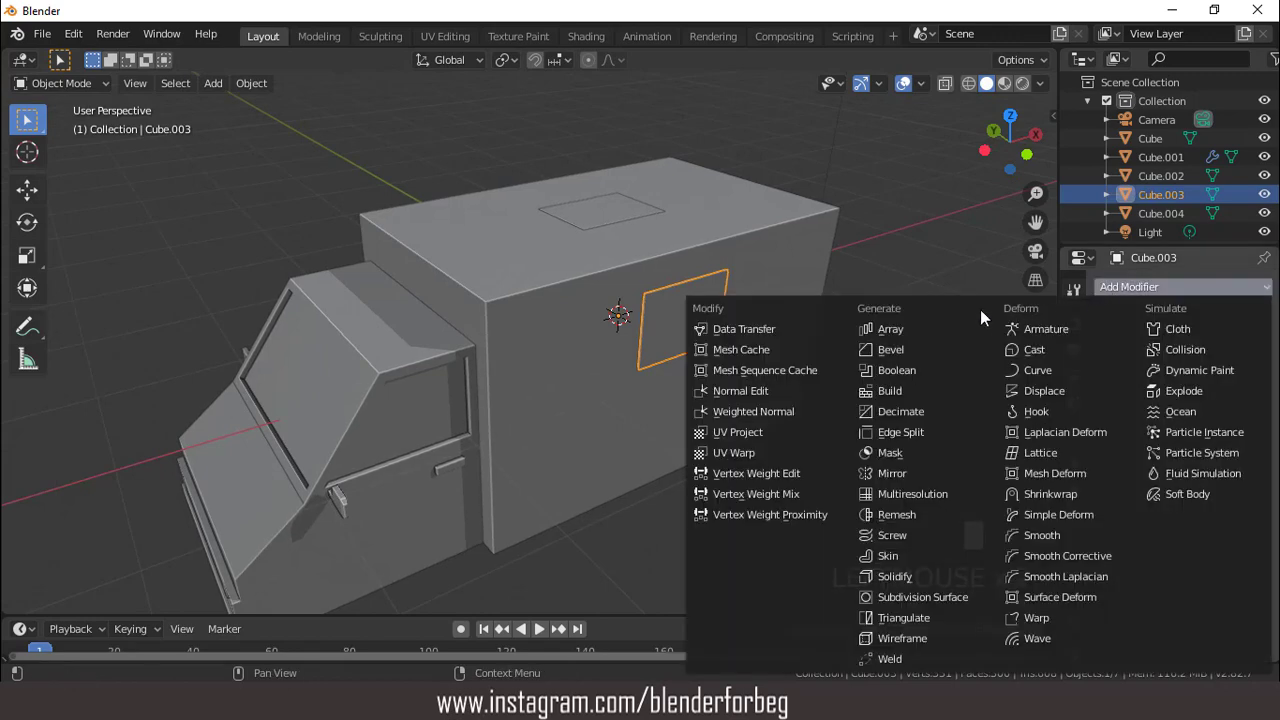
click(892, 474)
middle_drag(688, 321, 720, 330)
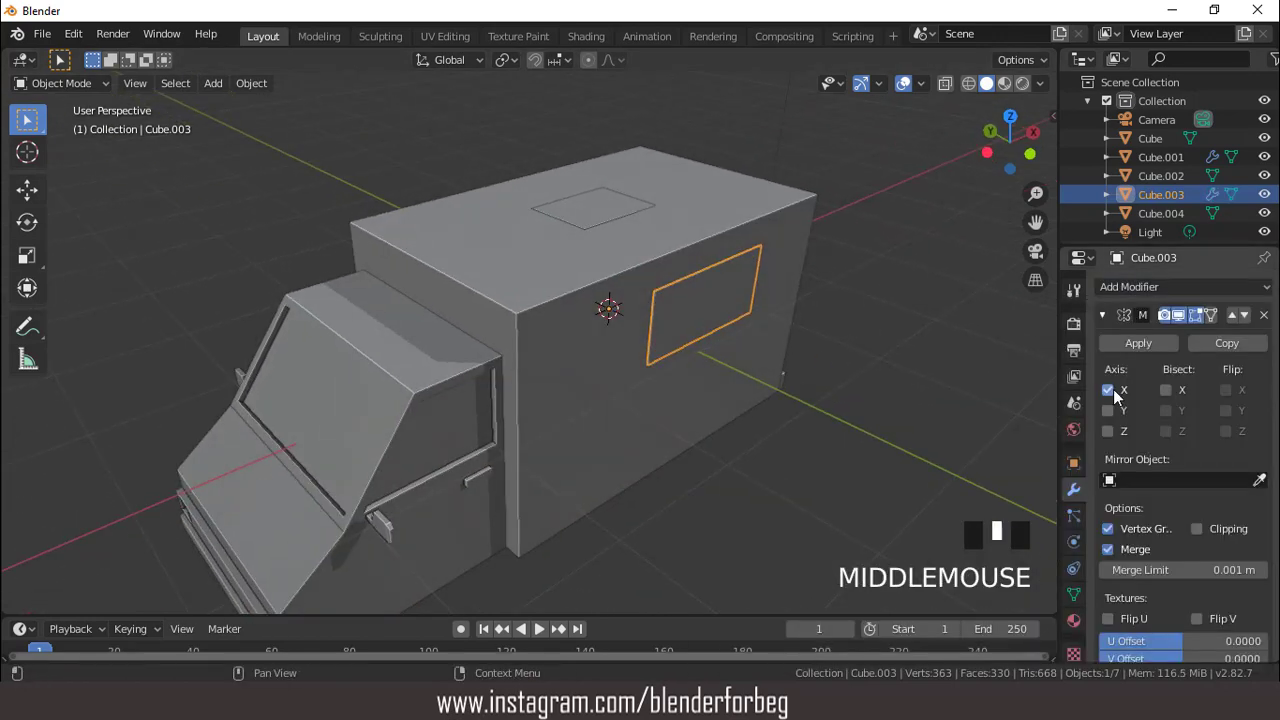
click(1110, 390)
click(1108, 411)
middle_drag(740, 266, 619, 222)
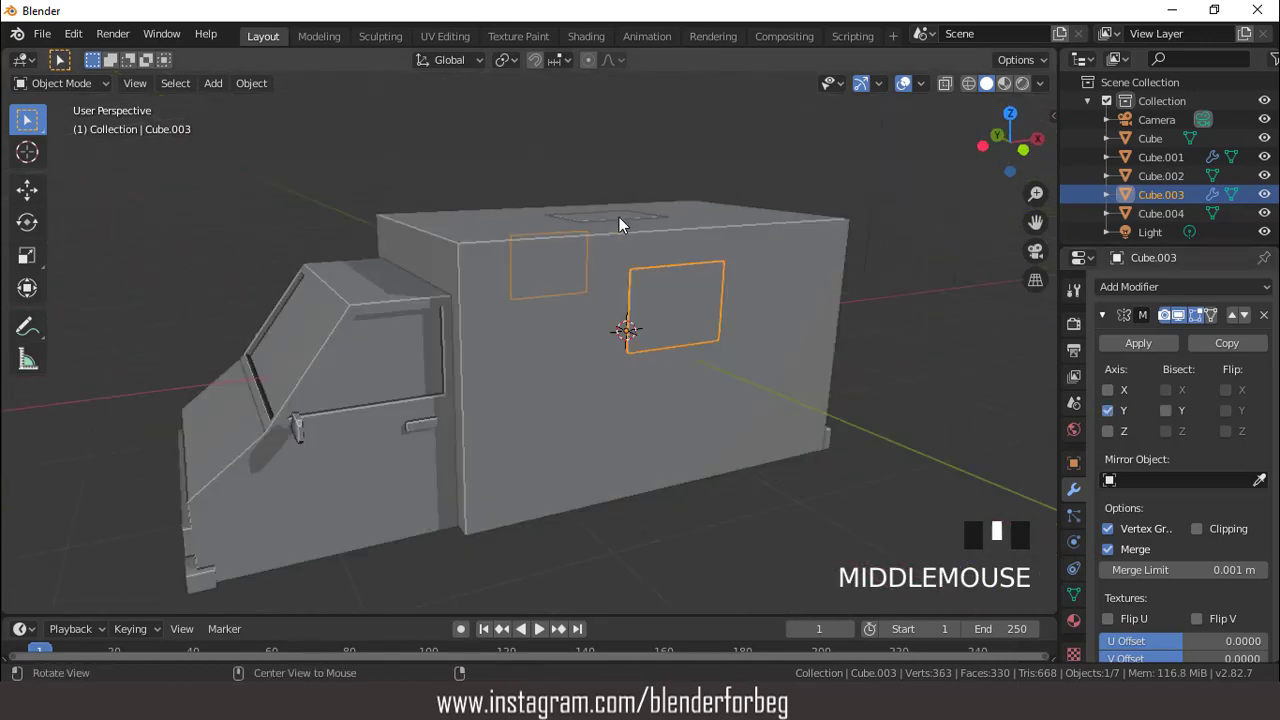
Add a cylinder mesh with 16 vertices at the world origin
scroll(619, 217, down, 2)
key(KP_1)
key(ctrl+KP_4)
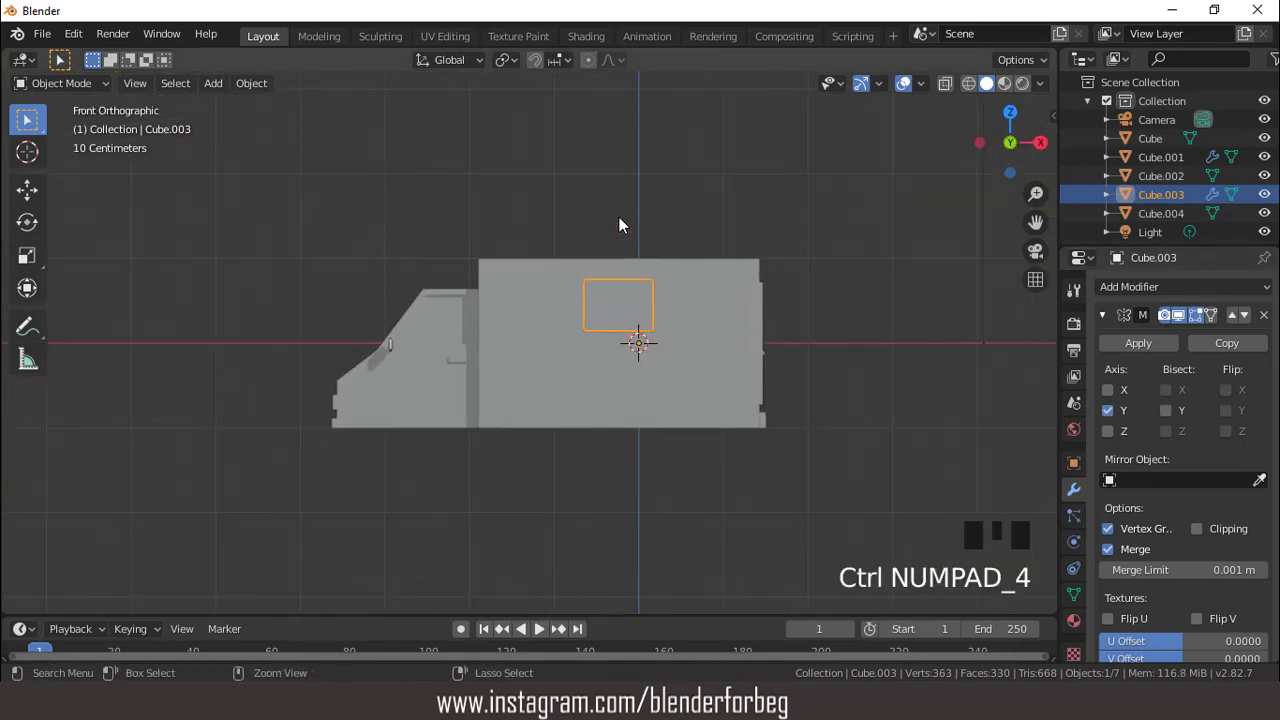
scroll(620, 226, down, 2)
click(214, 84)
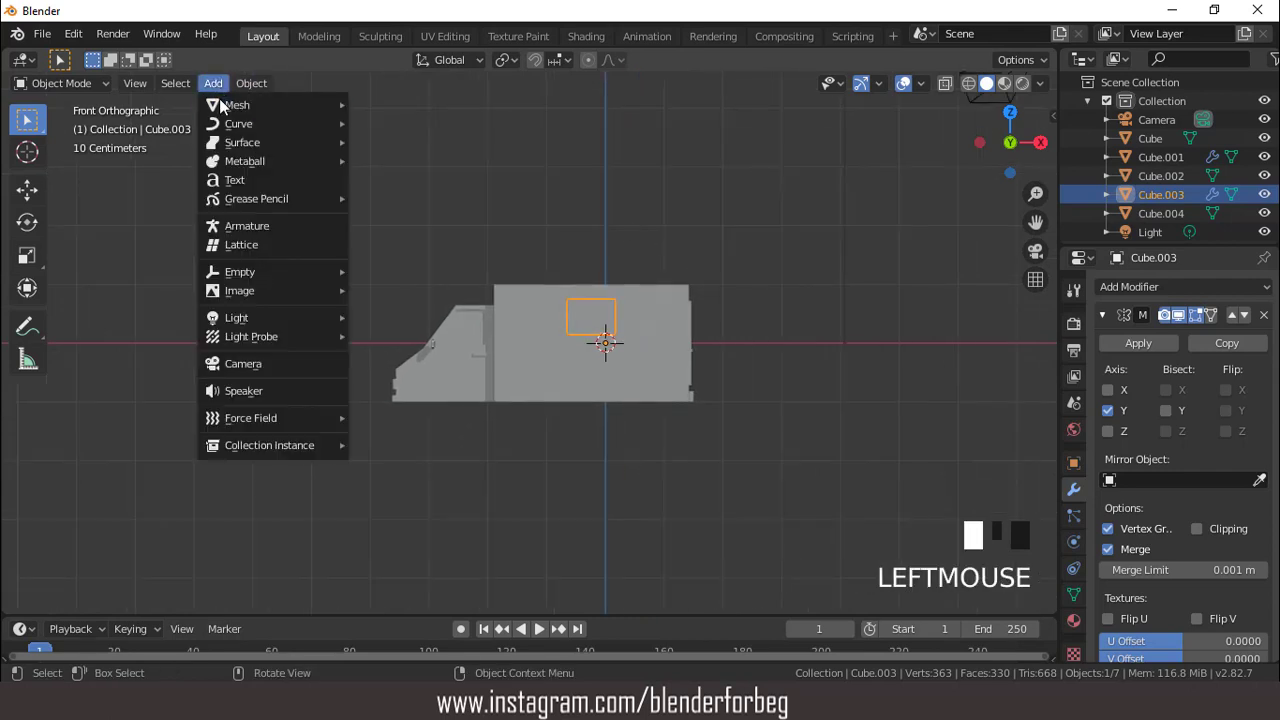
mouse_move(263, 108)
click(395, 198)
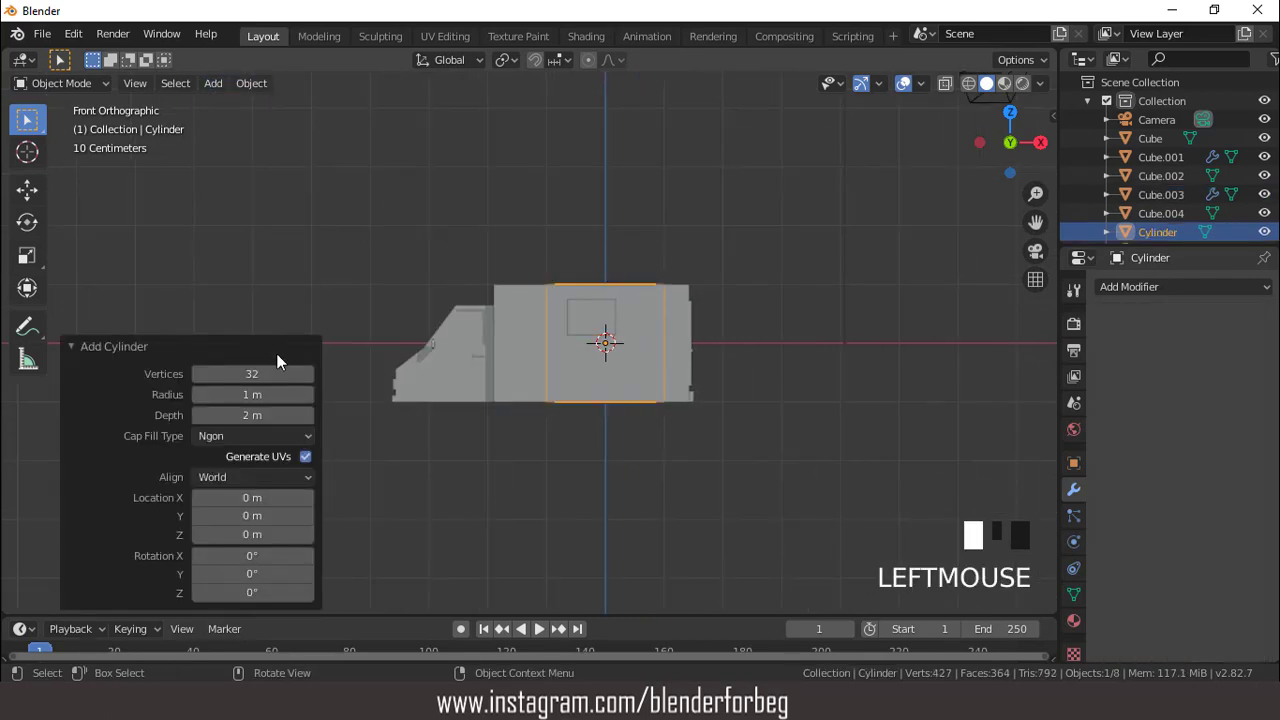
double_click(255, 374)
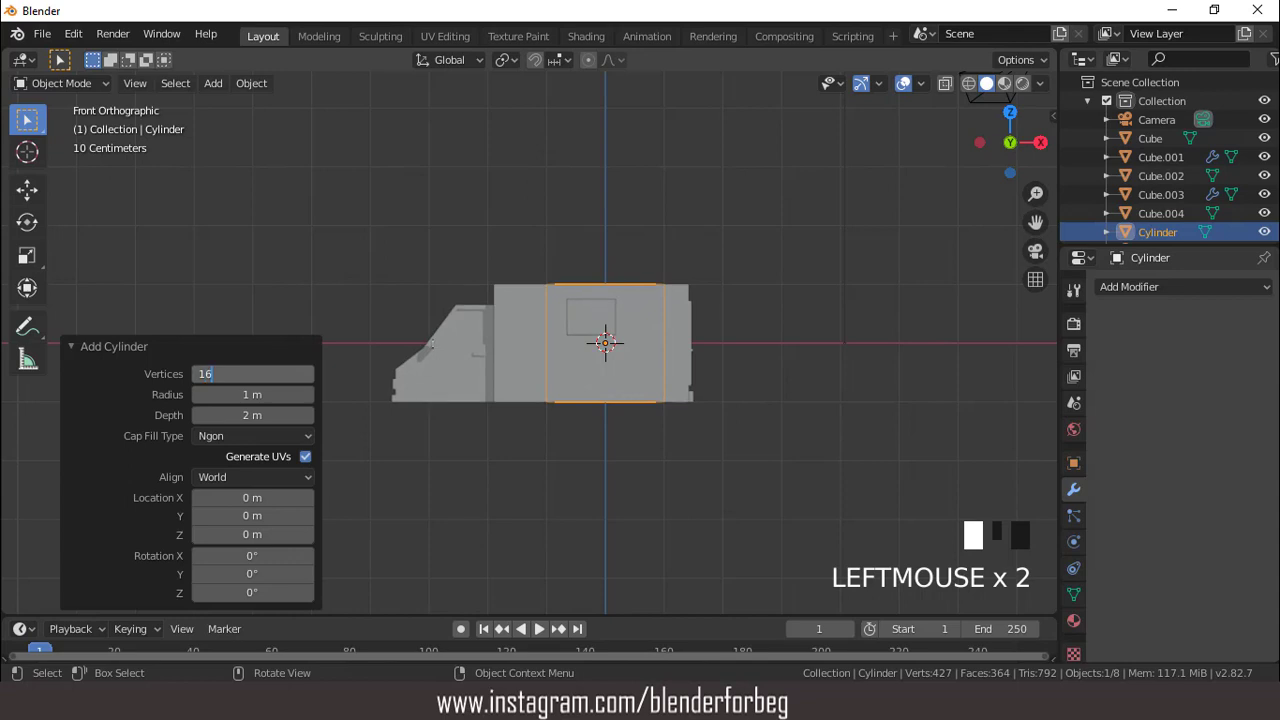
text(16)
key(Return)
Set the cylinder's X rotation to 90° and move it -2.49 m in X and -0.765 m in Z onto the cab
scroll(618, 297, down, 3)
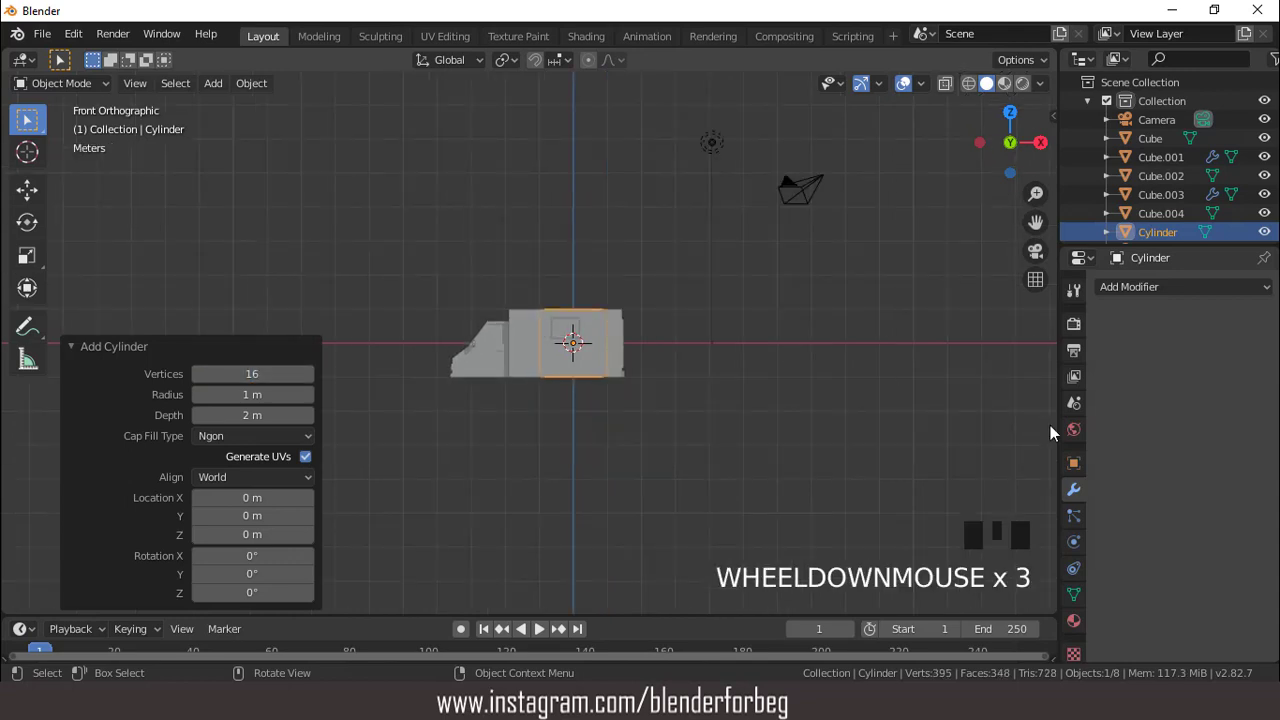
click(1074, 465)
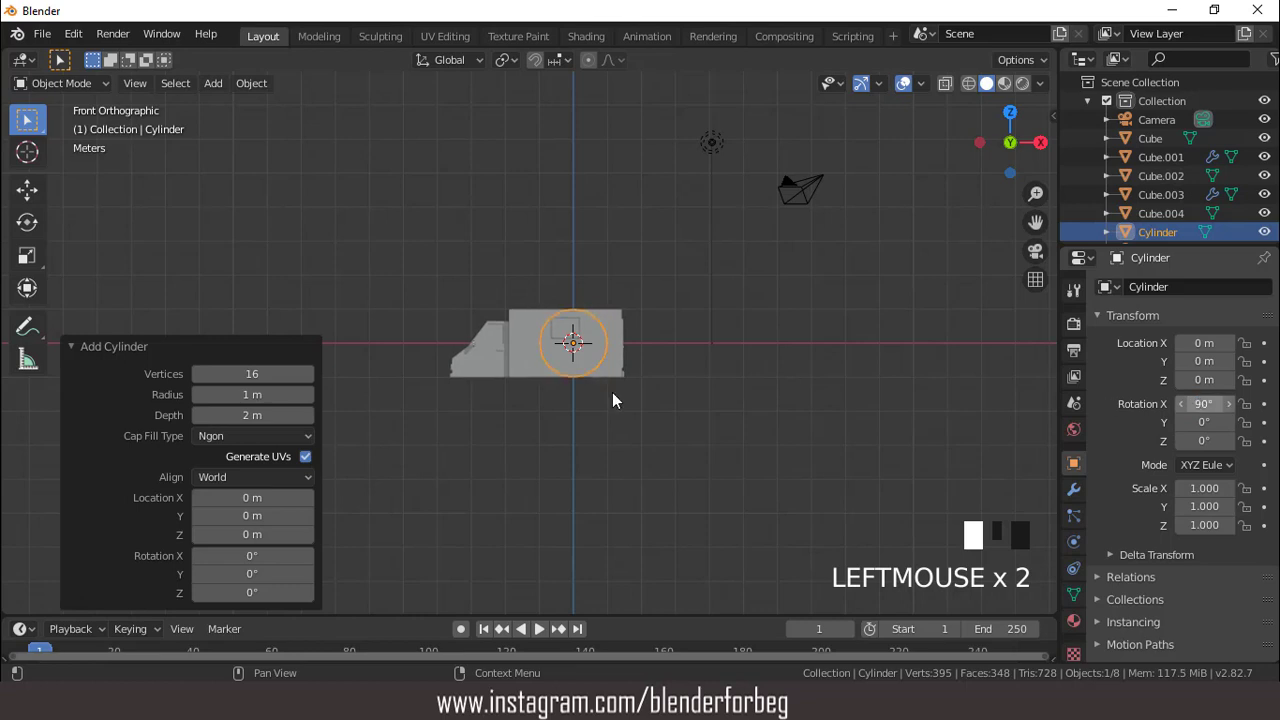
scroll(600, 392, up, 2)
key(g)
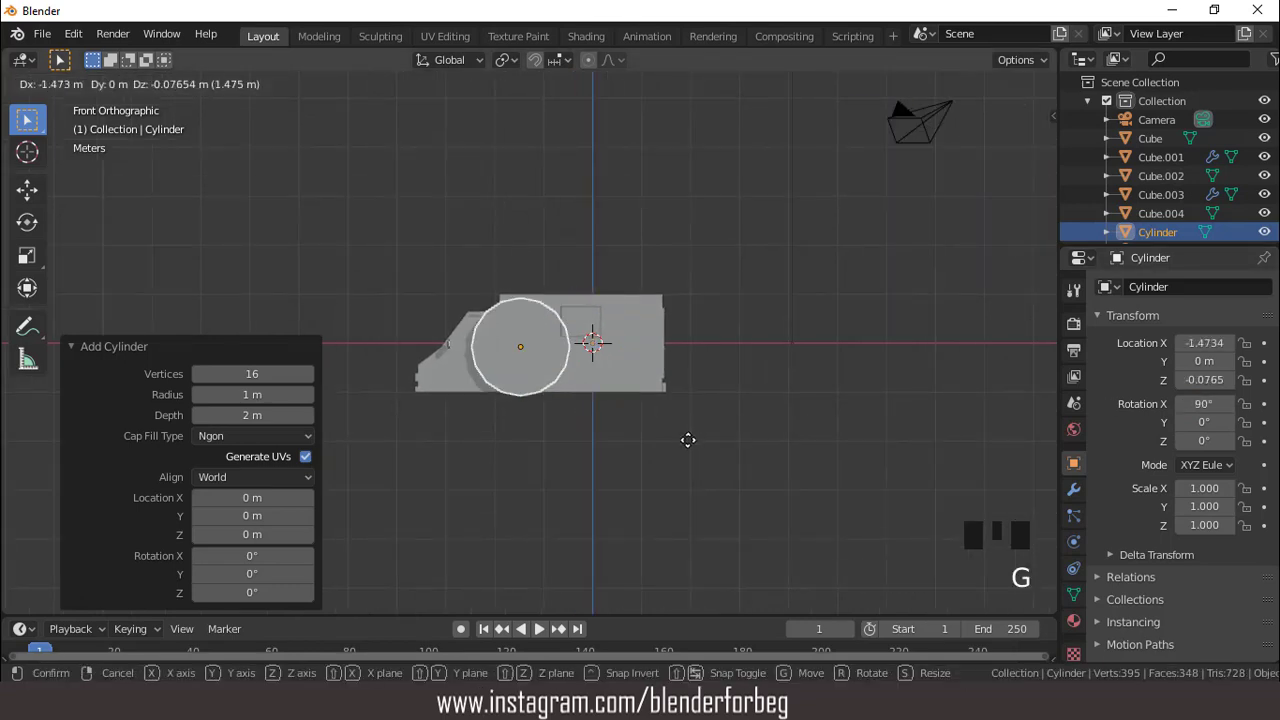
click(705, 470)
Shrink the cylinder to a scale of about 0.381 and place it at the cab's lower edge, about X -2.717 m, Z -0.938 m
key(s)
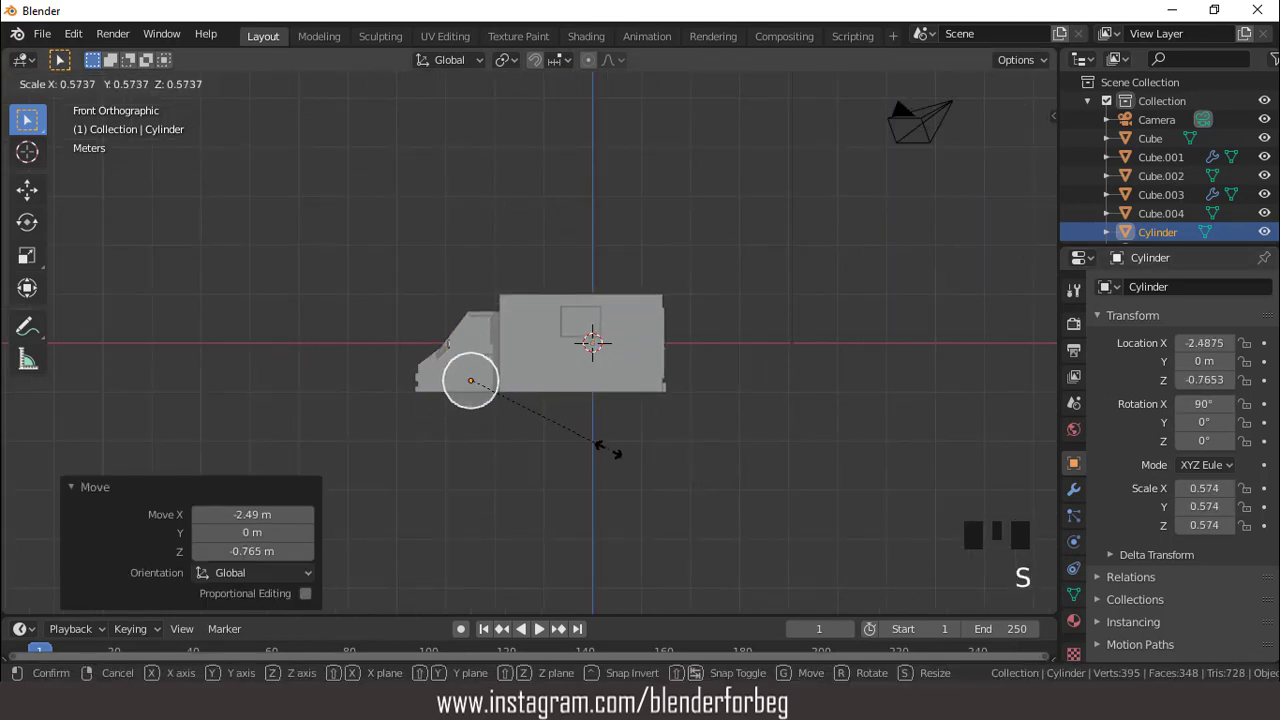
click(560, 442)
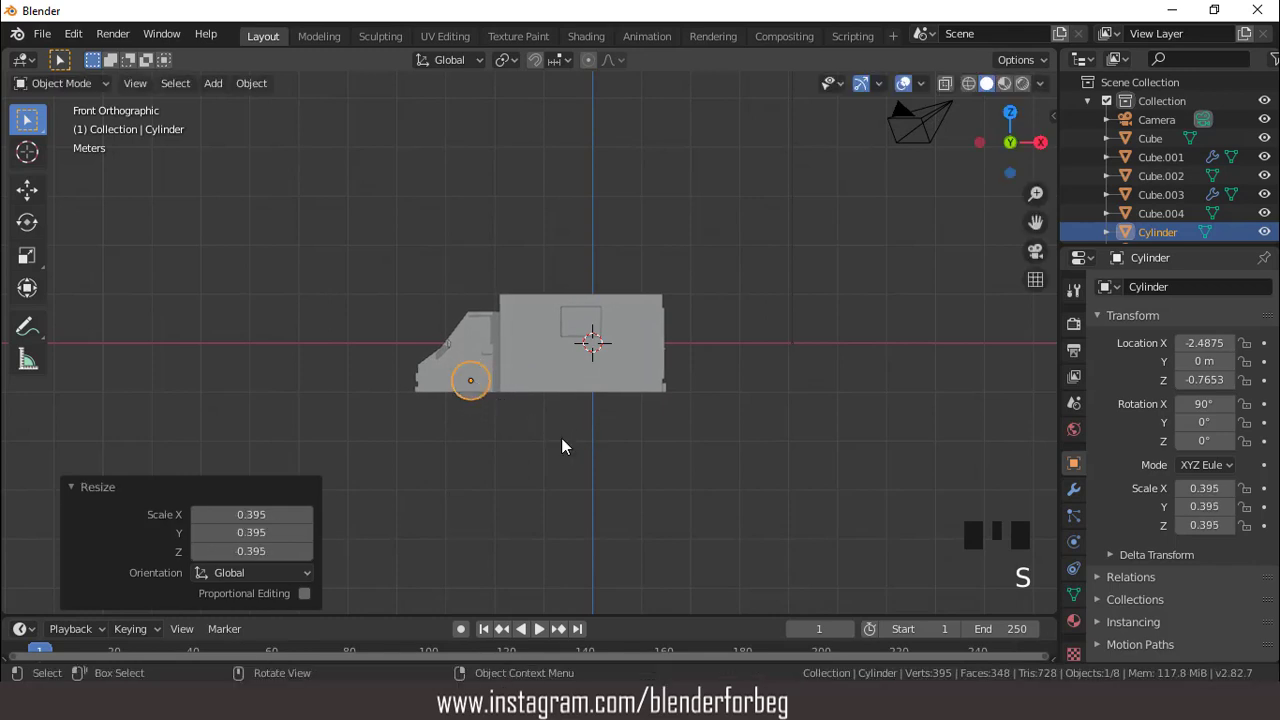
key(g)
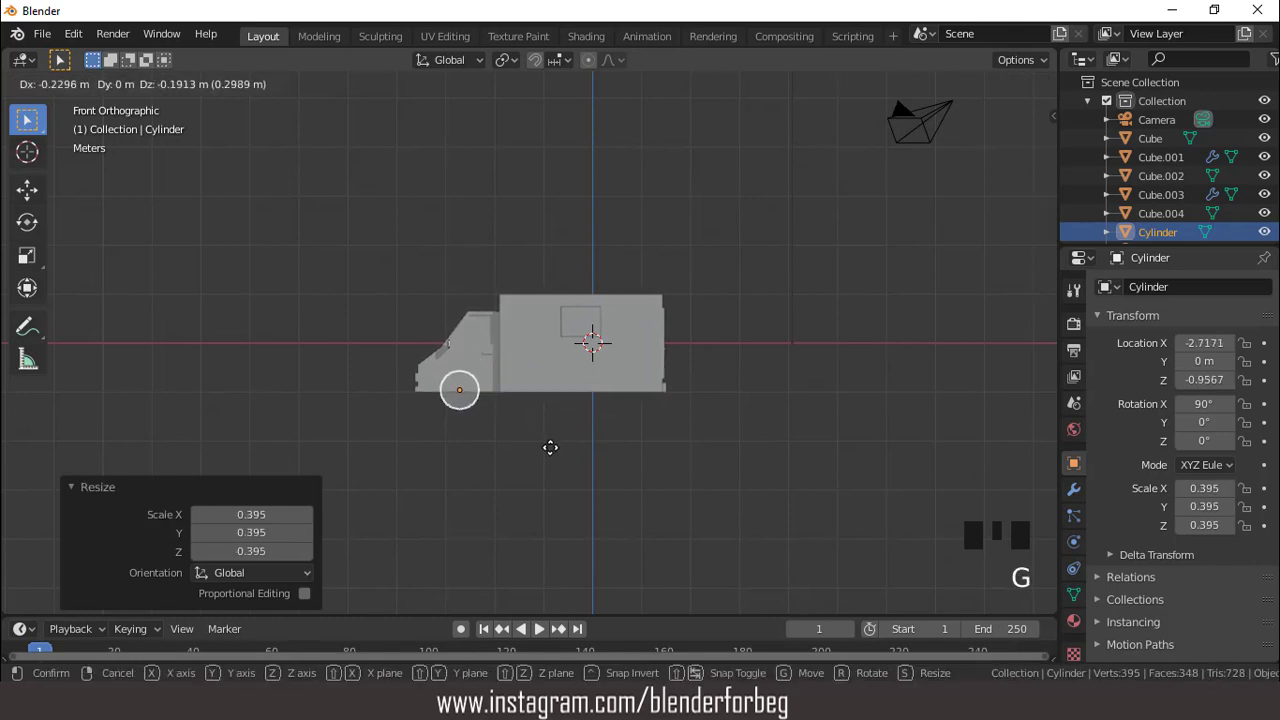
click(551, 444)
key(s)
click(548, 441)
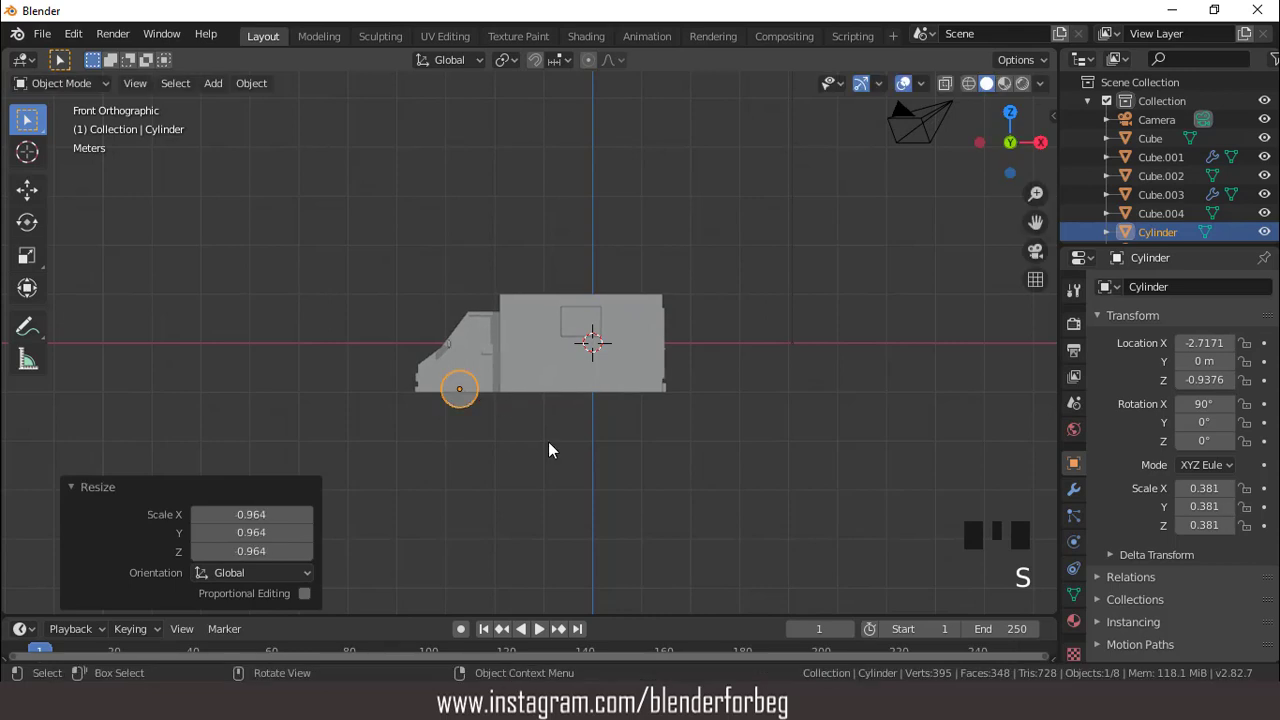
Flatten the cylinder along Y into a thin wheel, scaling it by 0.416 and again by 0.863
key(KP_7)
key(s)
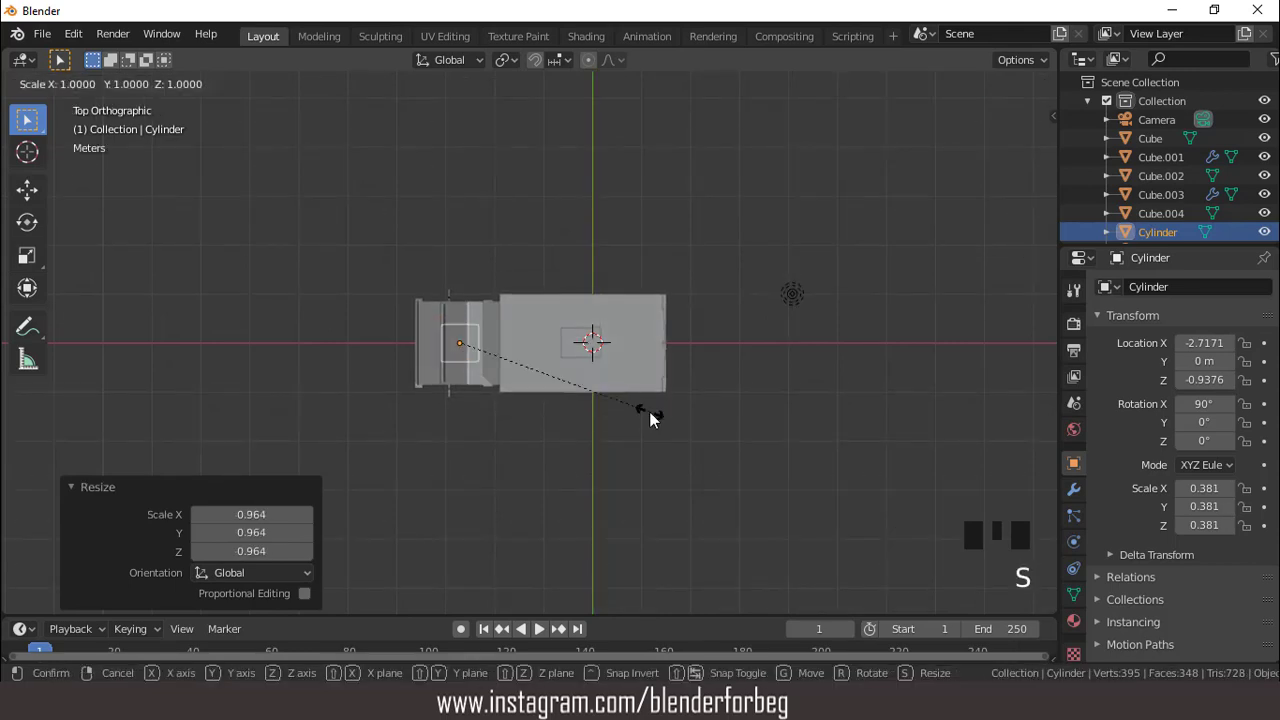
key(y)
click(537, 361)
scroll(537, 361, up, 3)
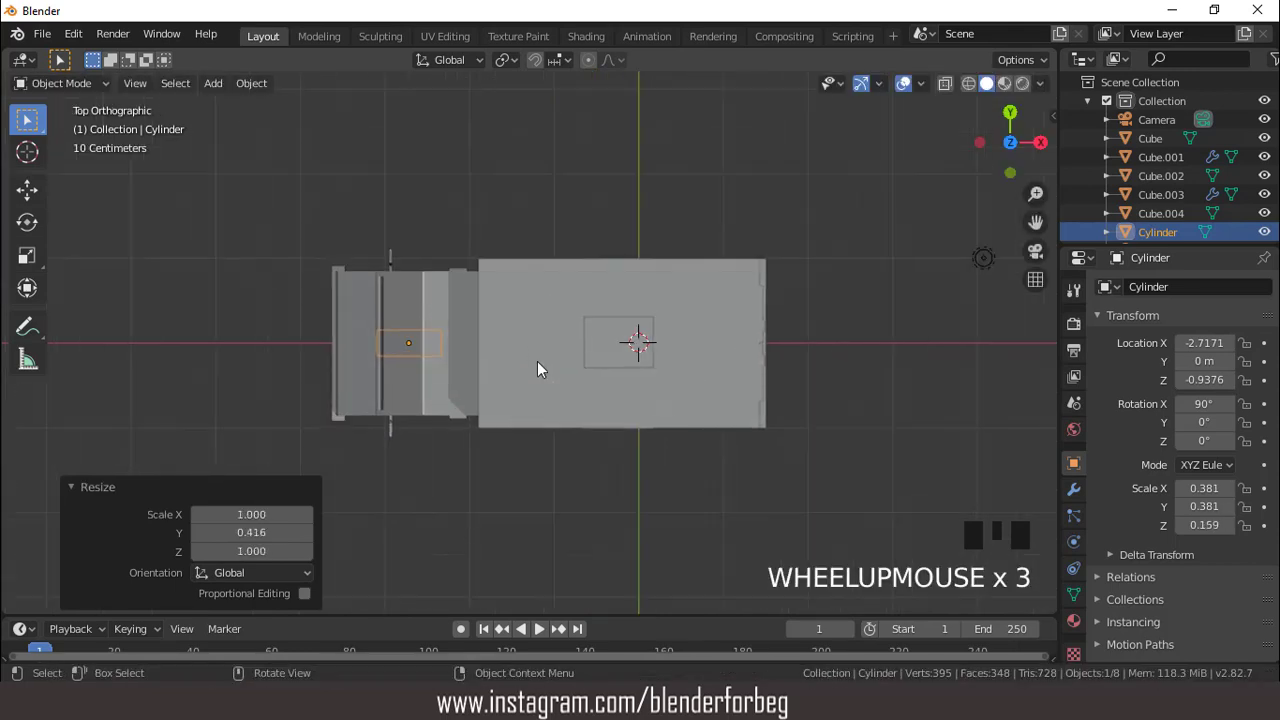
key(s)
key(y)
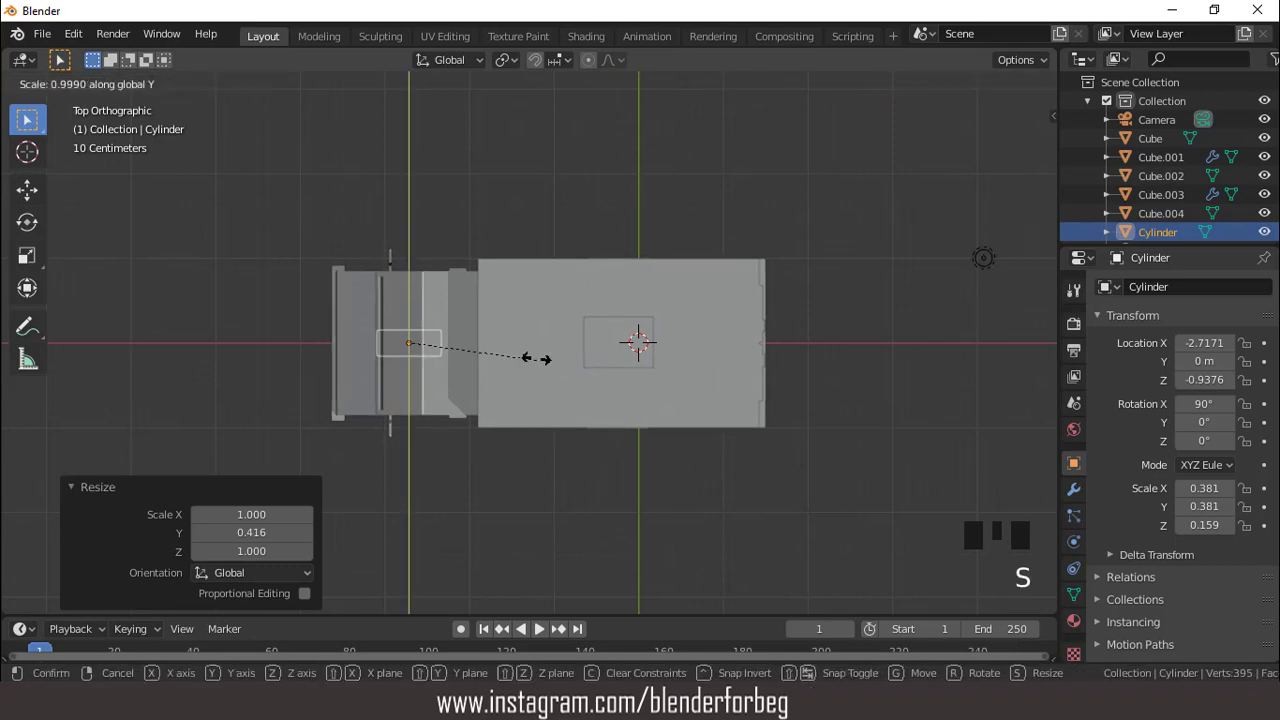
click(520, 352)
Move the wheel -0.808 m along Y to the side of the cab
key(g)
key(y)
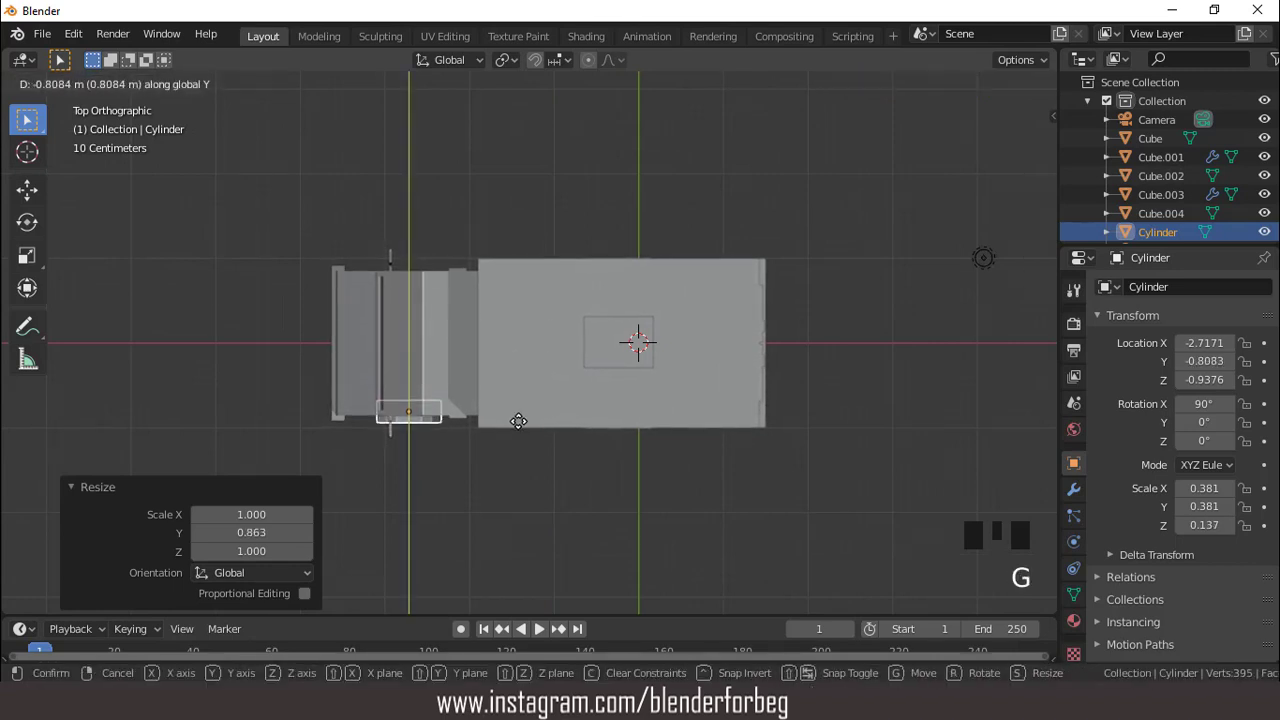
click(518, 428)
Scale the front wheel uniformly by 0.848 and shift it -0.0221 m along Y
middle_drag(513, 421, 529, 240)
key(KP_1)
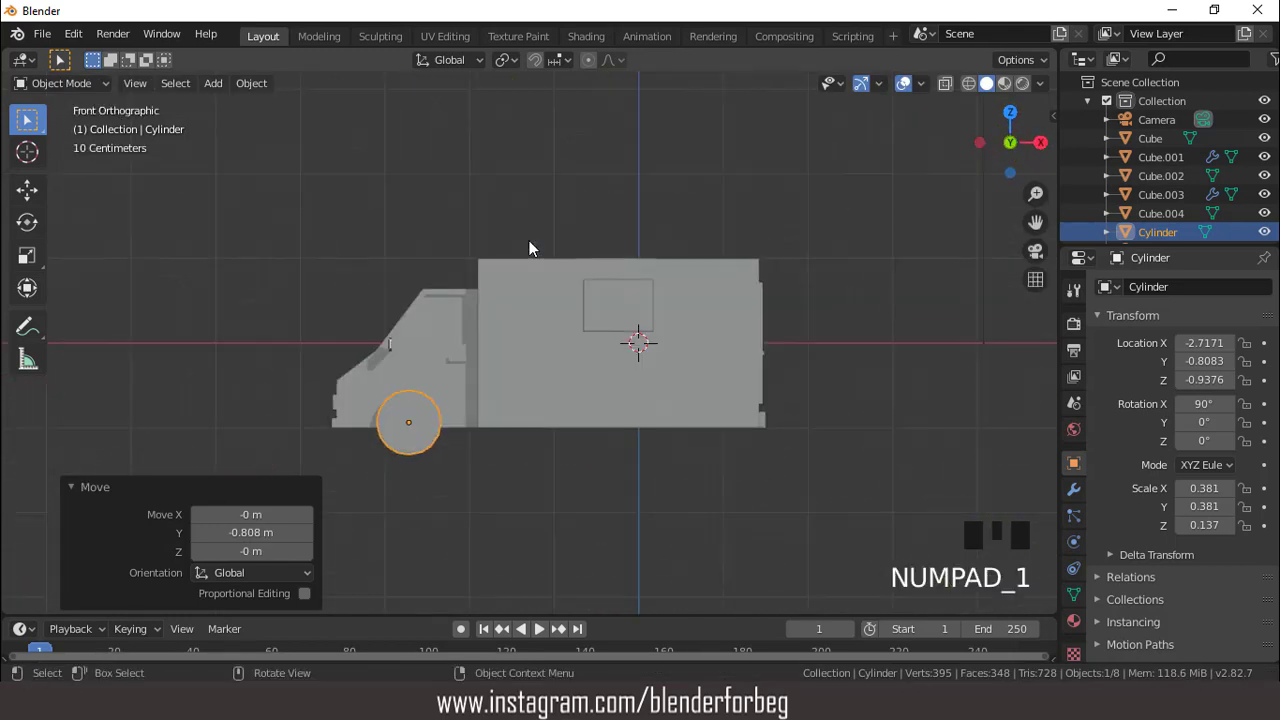
key(s)
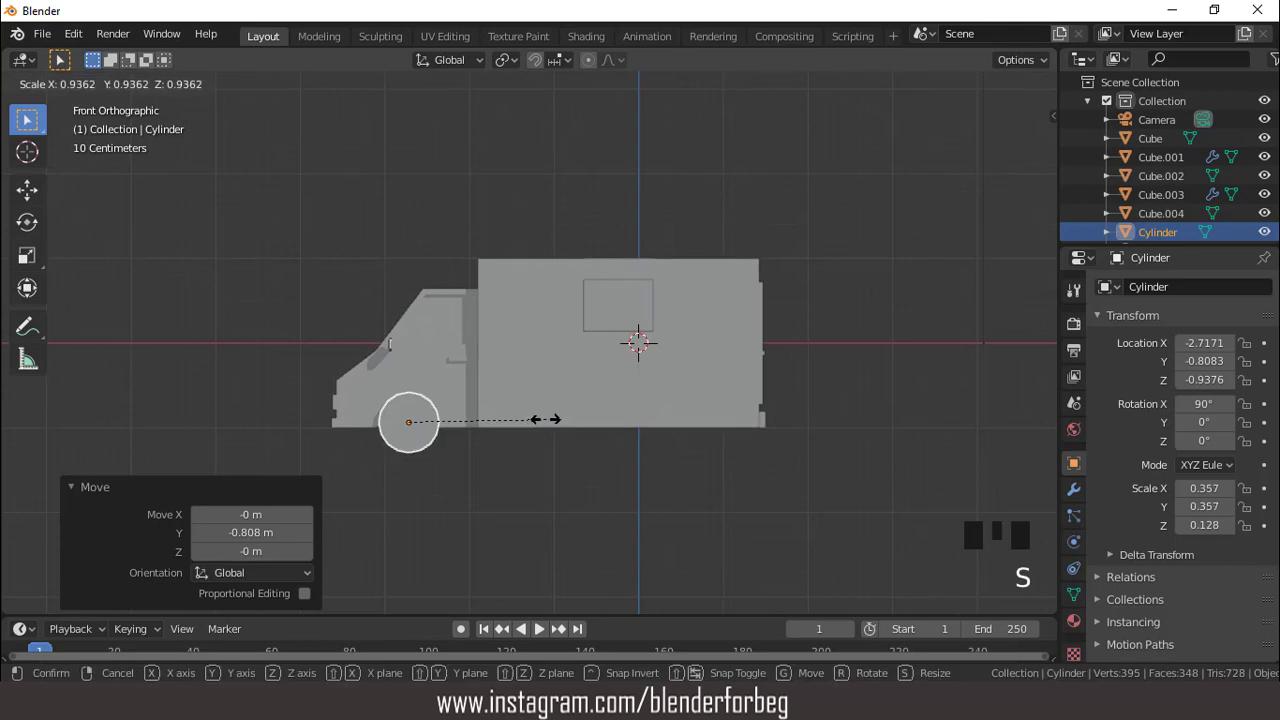
click(533, 417)
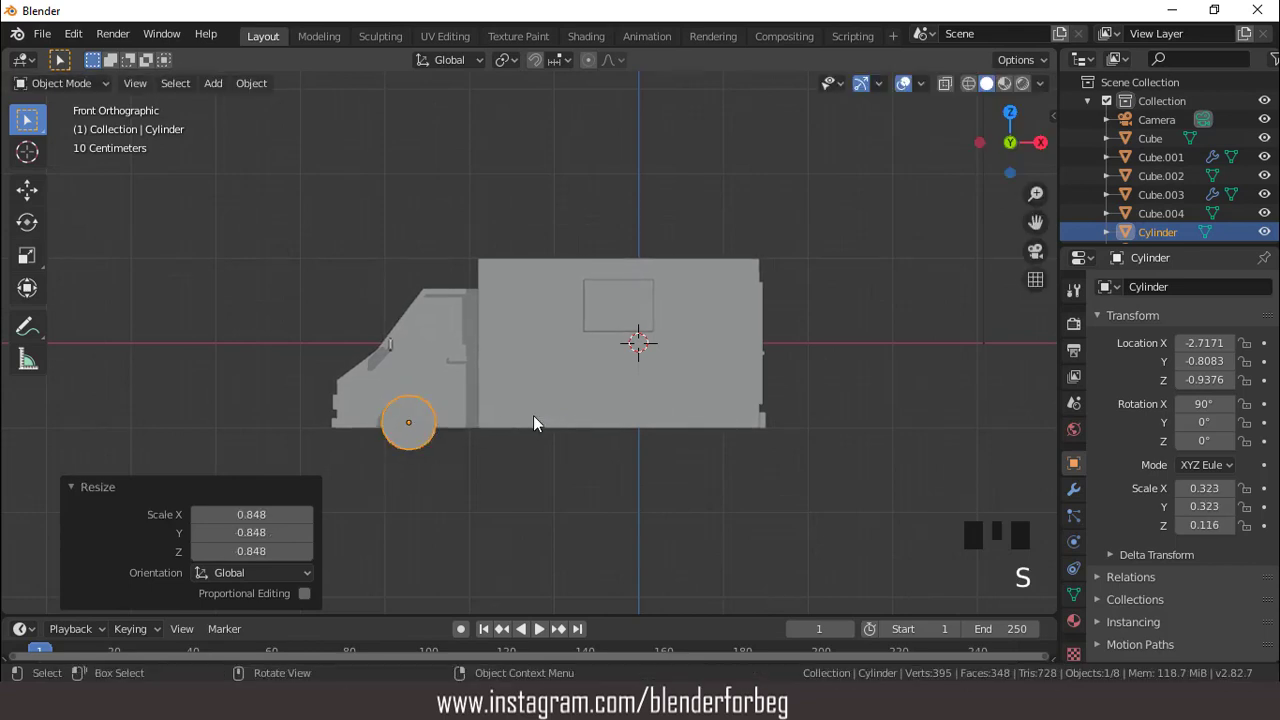
key(KP_7)
key(g)
key(y)
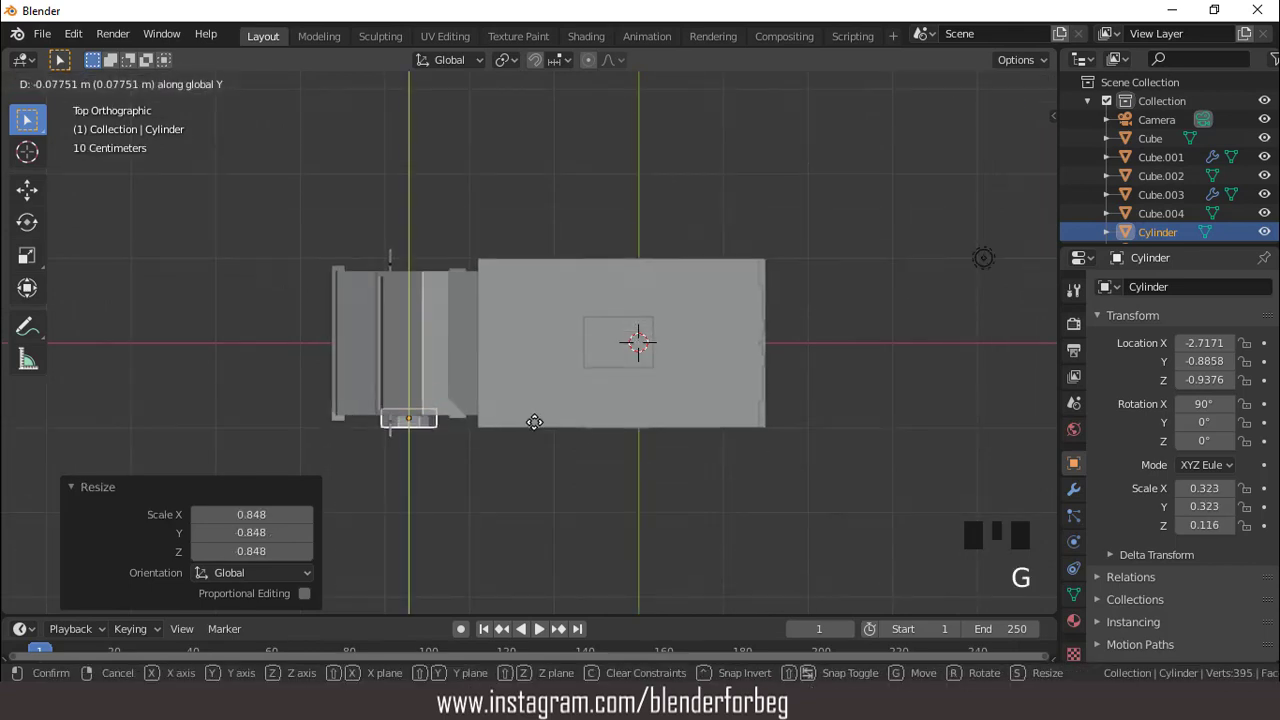
click(534, 419)
Duplicate the front wheel and move the copy 3.28 m along X beneath the rear of the cargo box
key(KP_1)
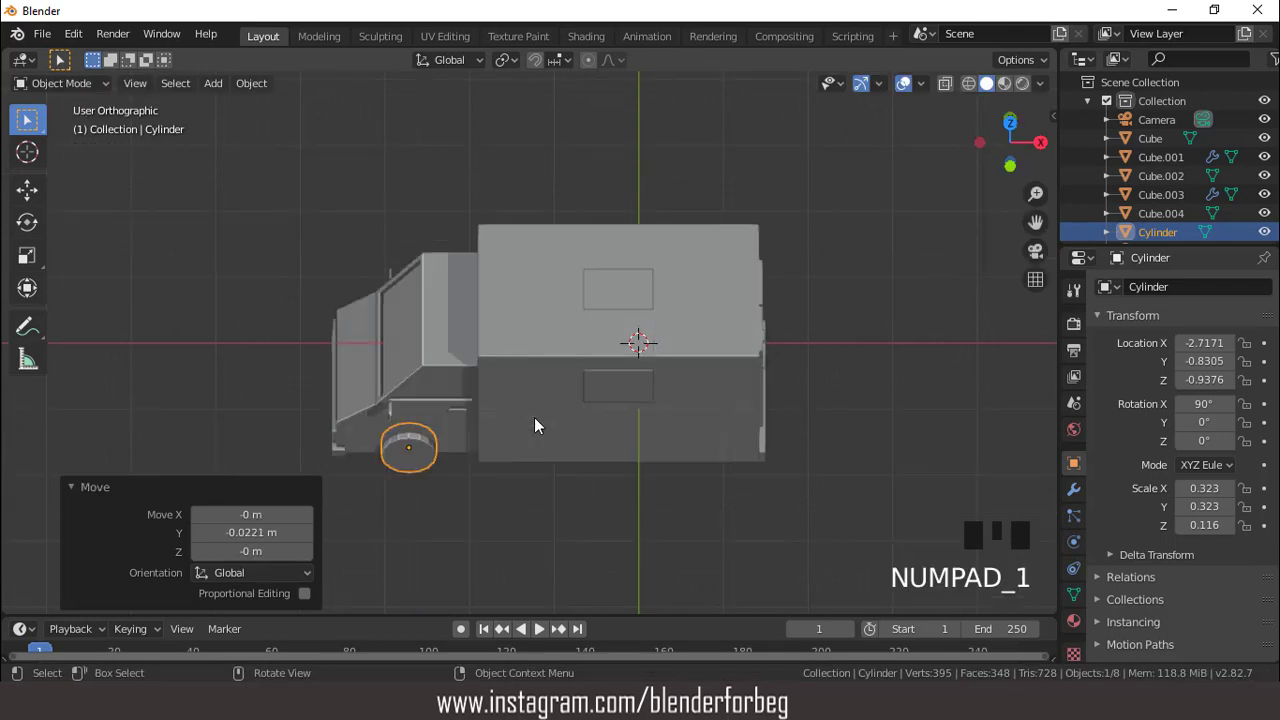
key(shift+d)
key(x)
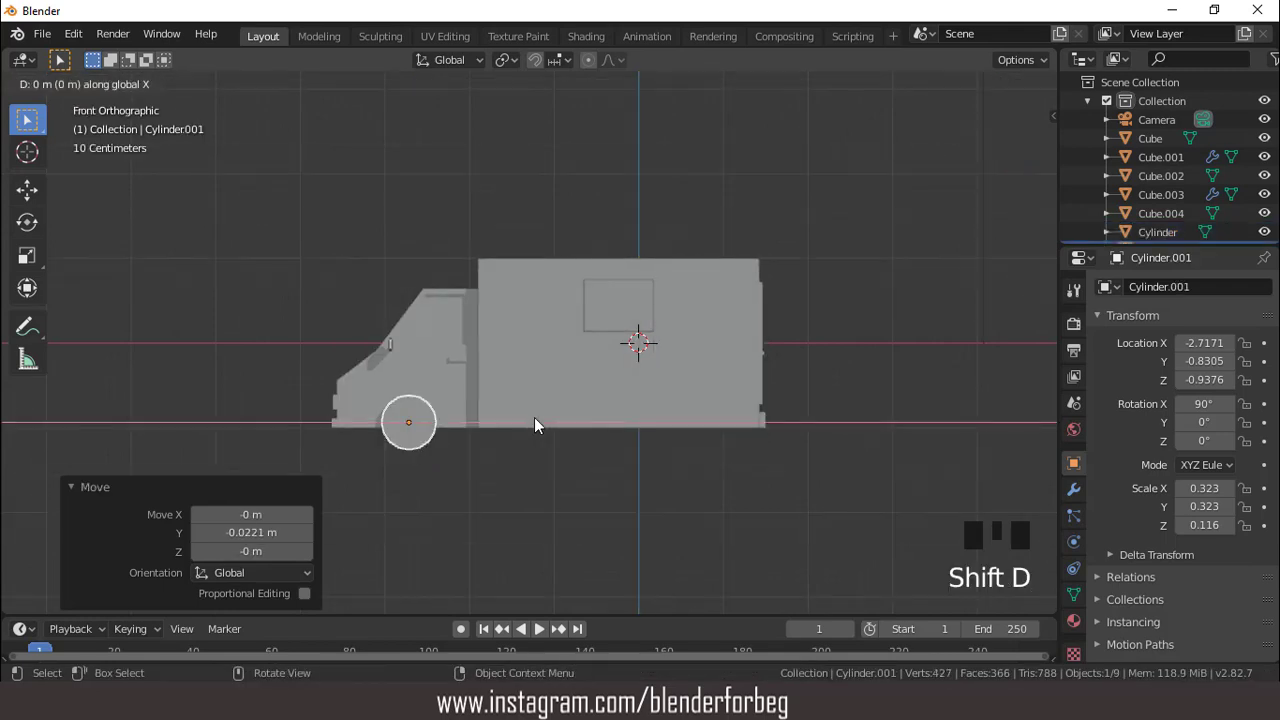
click(811, 430)
Move the rear wheel about -0.078 m along Y so it protrudes slightly from the cargo box side
key(KP_7)
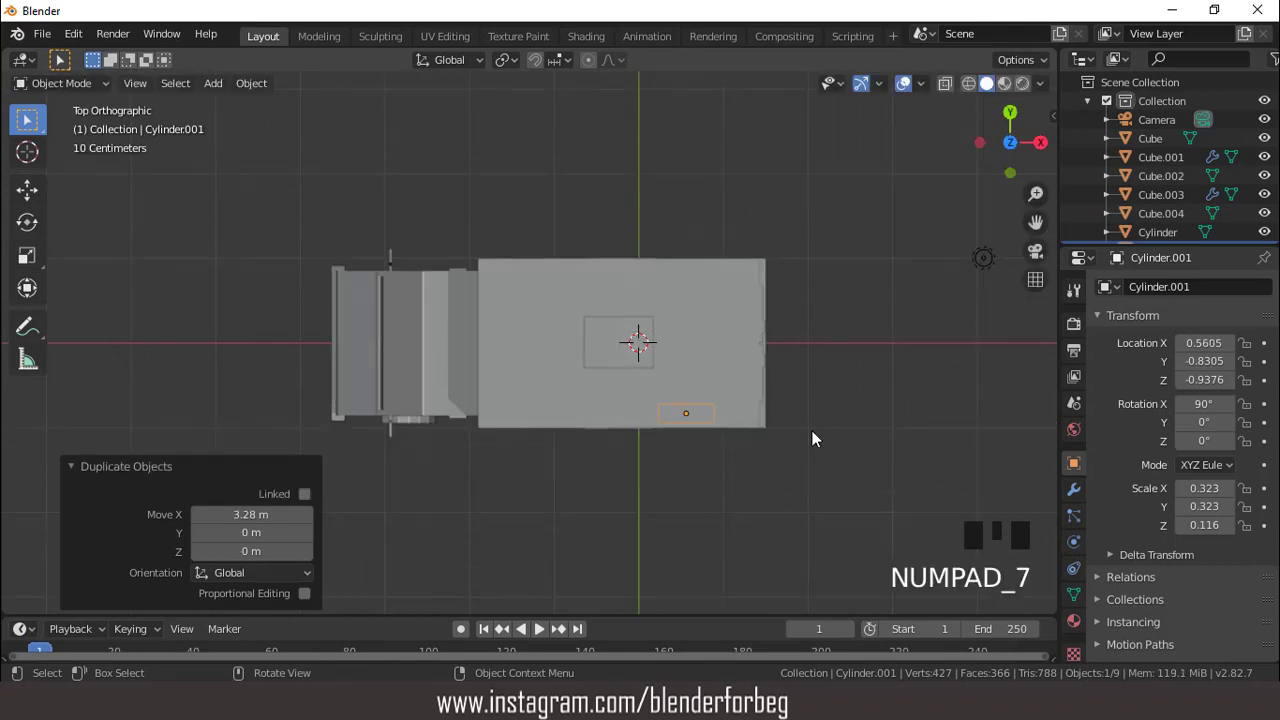
key(g)
key(y)
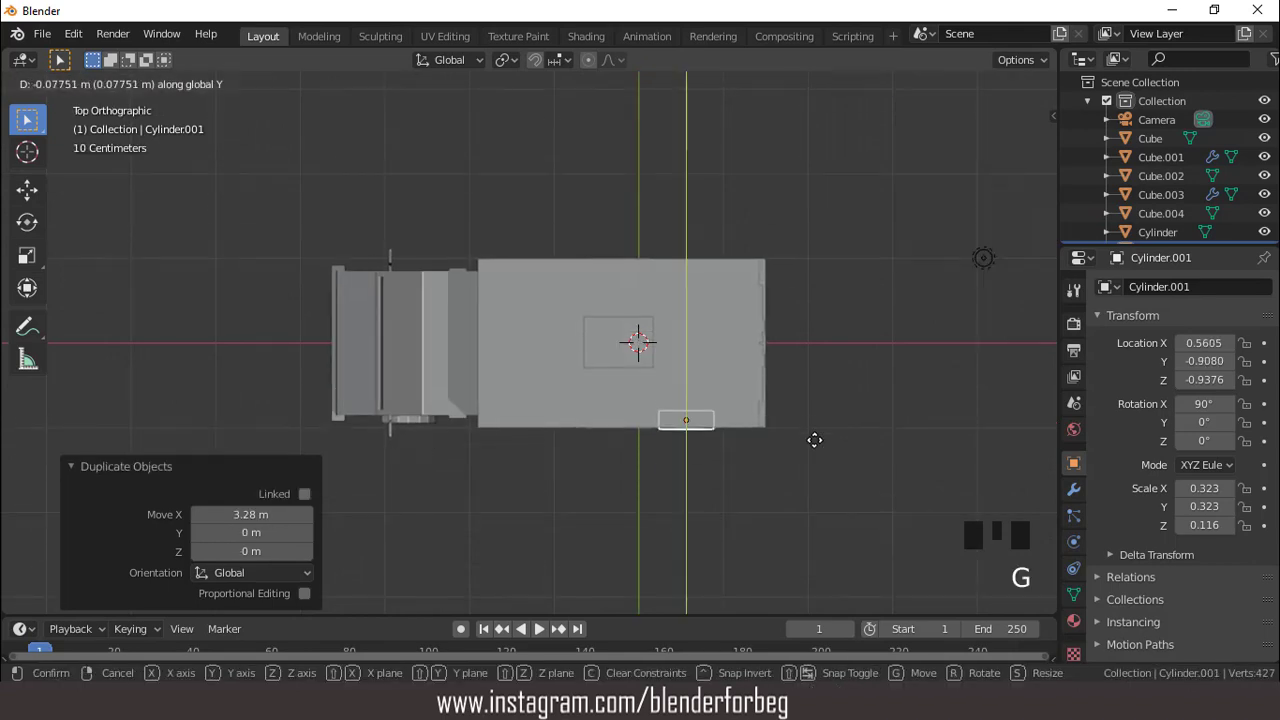
click(814, 440)
Cut the front wheel's shape out of the cab with a Boolean Difference modifier and apply it
middle_drag(719, 398, 419, 422)
click(456, 384)
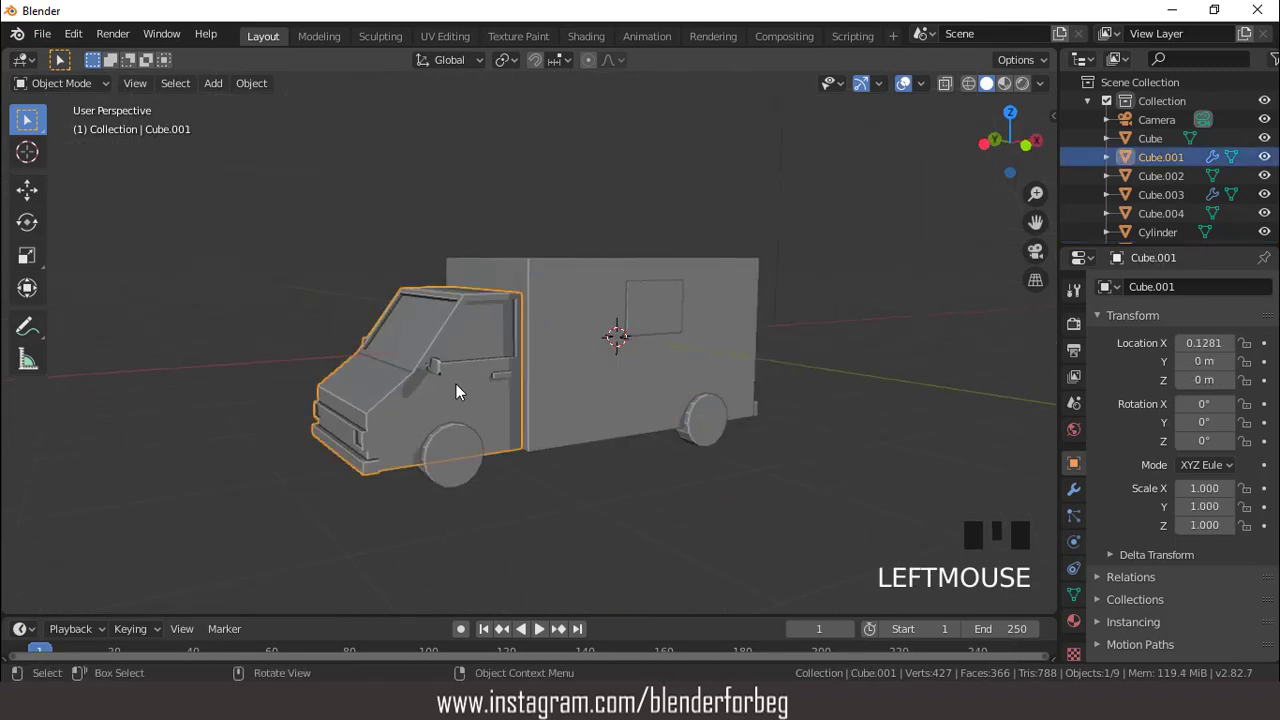
click(1073, 489)
click(1101, 312)
click(1110, 290)
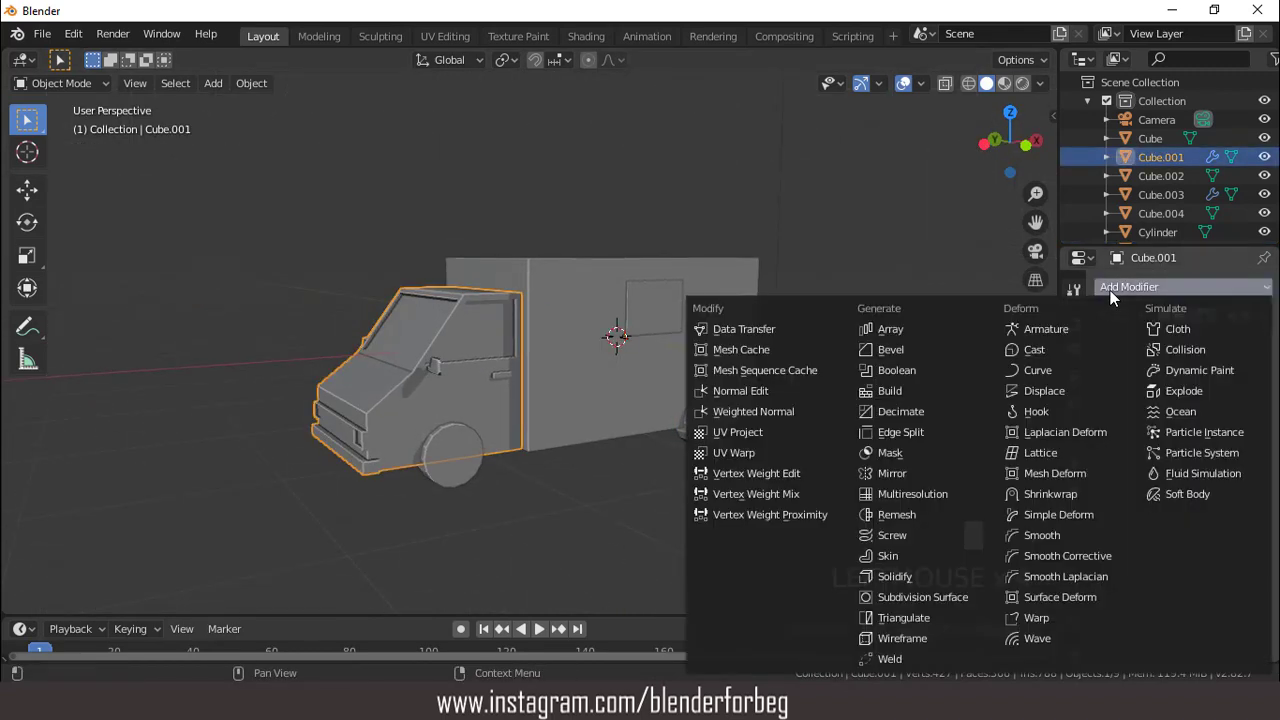
click(891, 372)
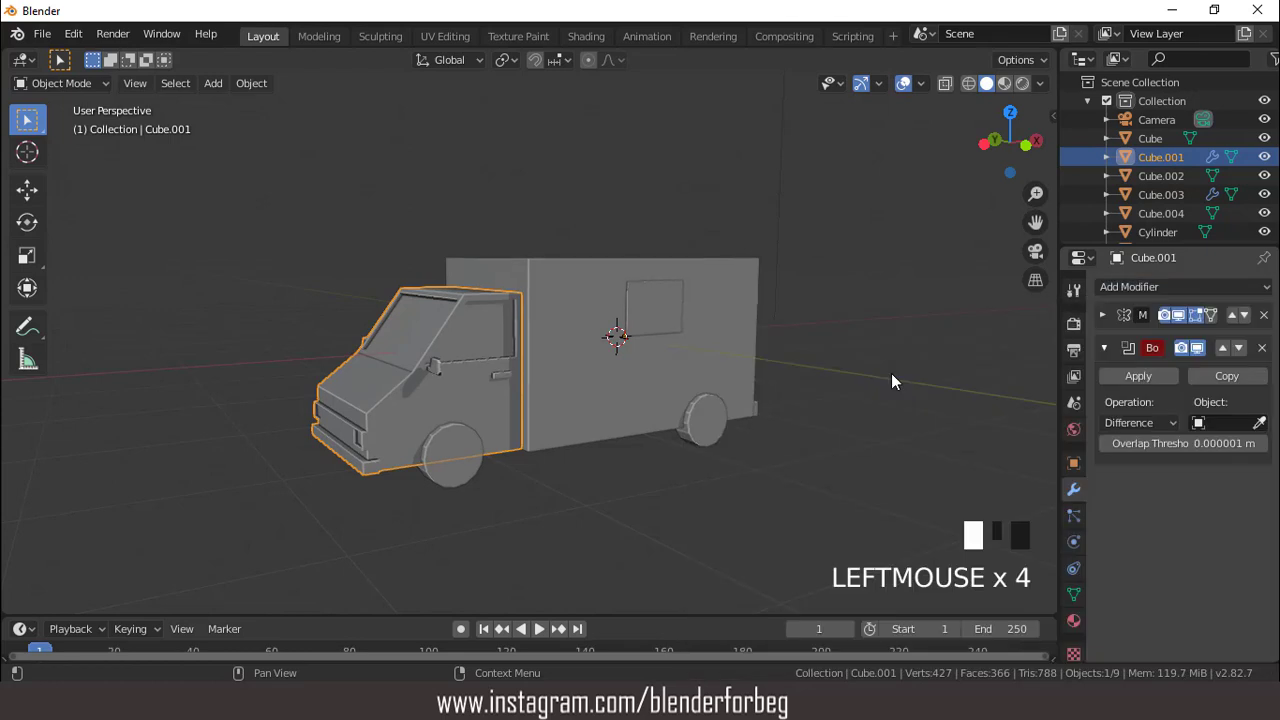
click(1259, 428)
click(457, 429)
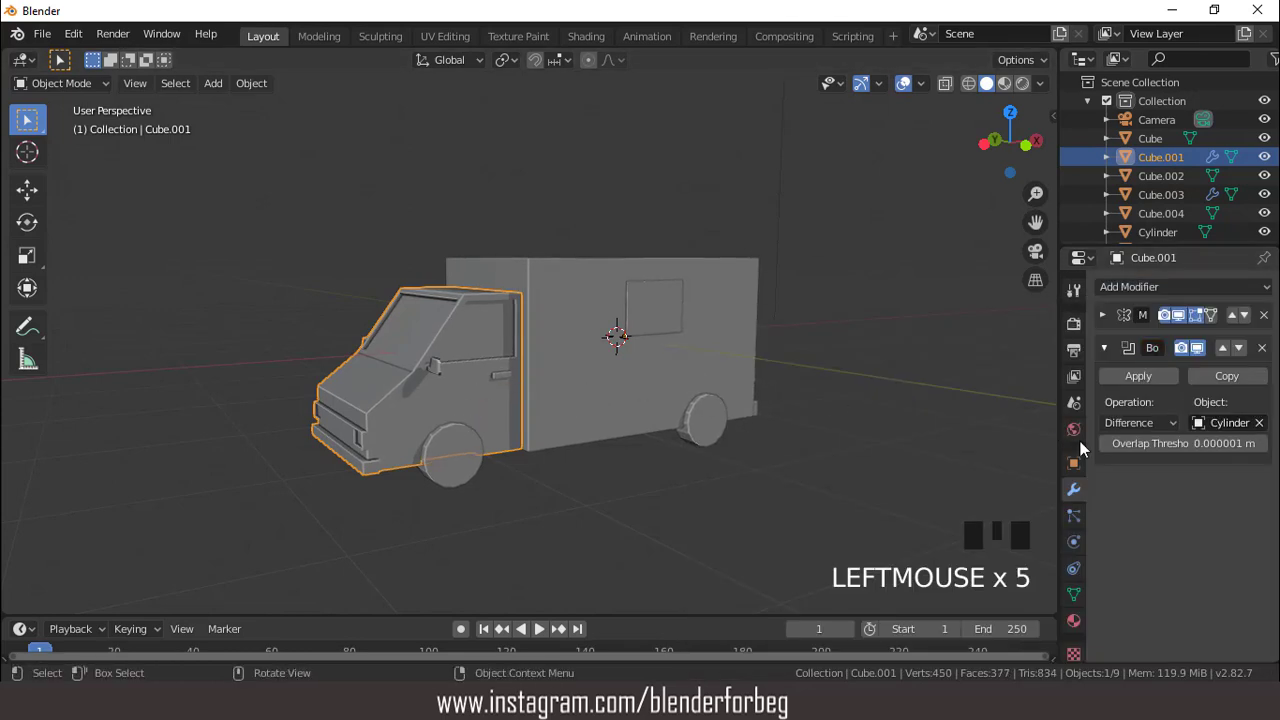
click(1138, 376)
Cut the rear wheel's shape out of the cargo box with a Boolean Difference modifier and apply it
scroll(524, 466, up, 1)
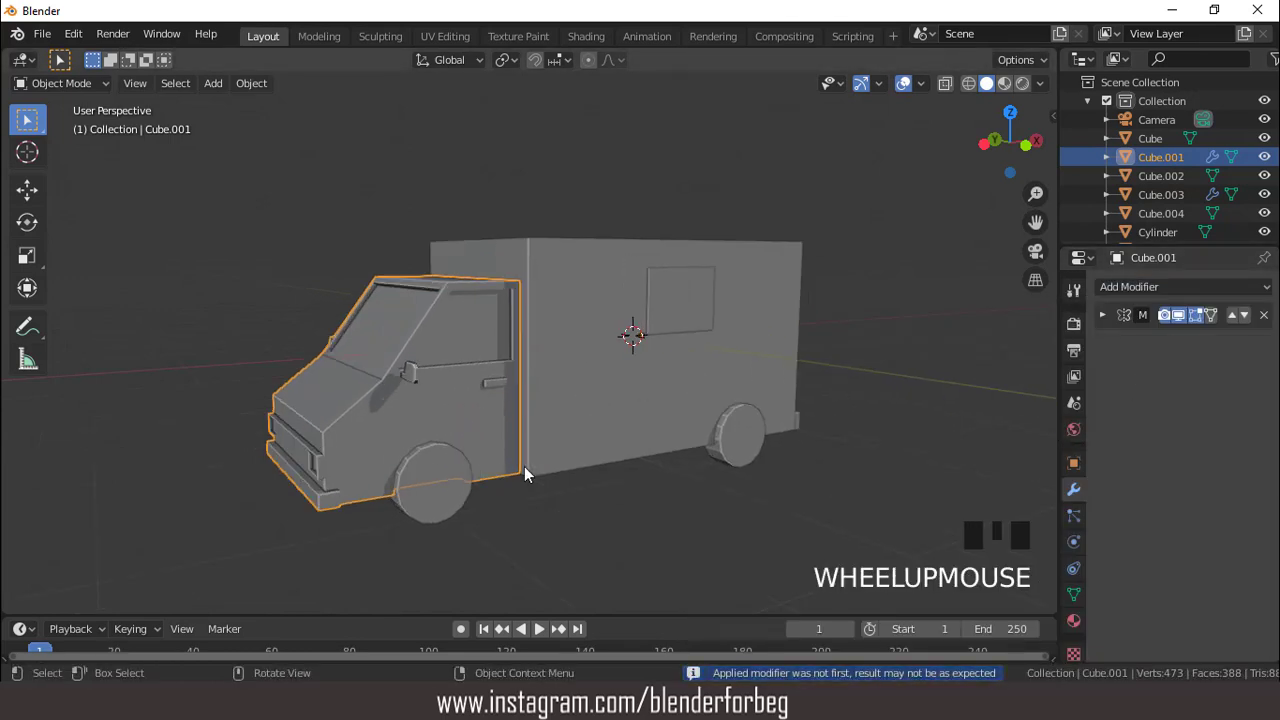
click(748, 367)
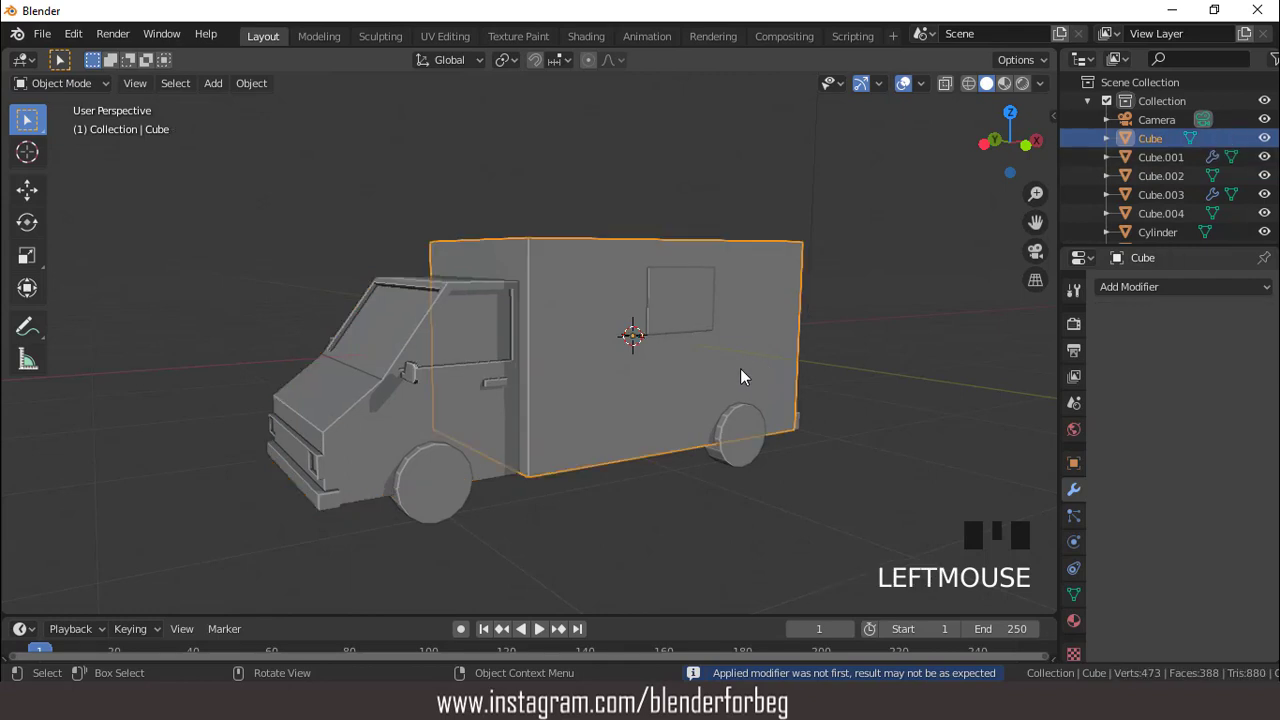
click(1140, 289)
click(920, 372)
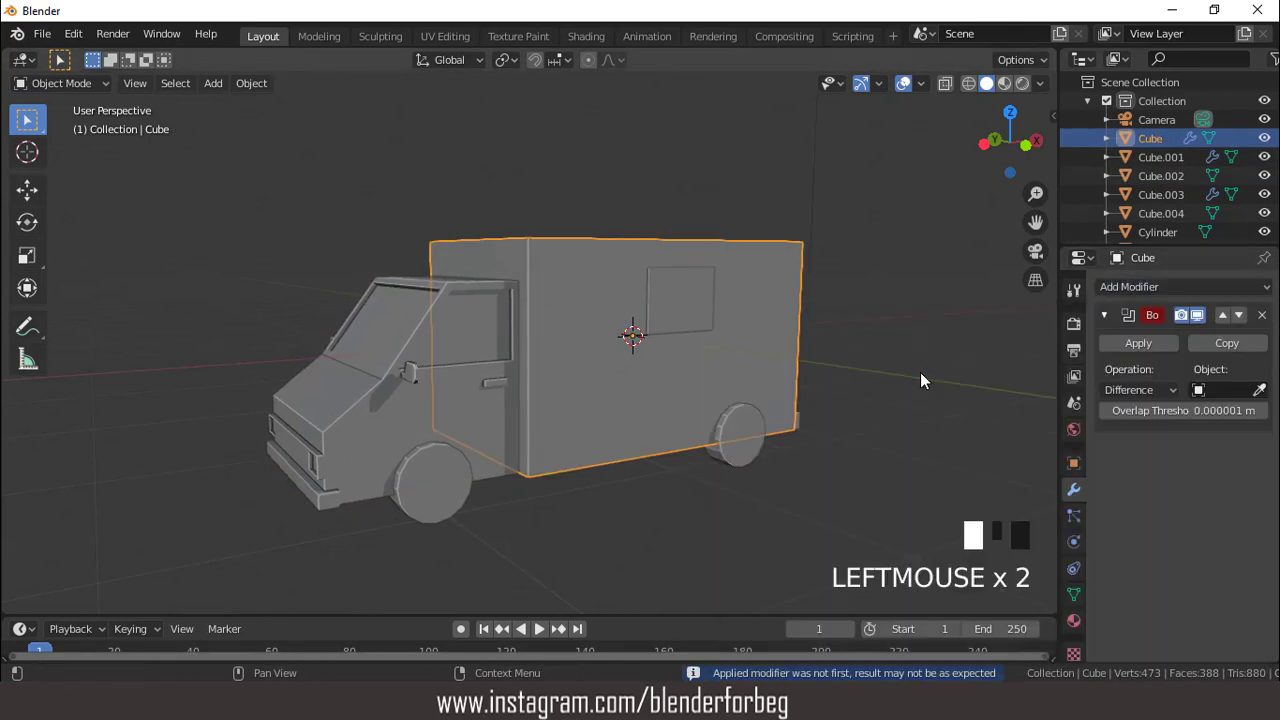
click(1260, 391)
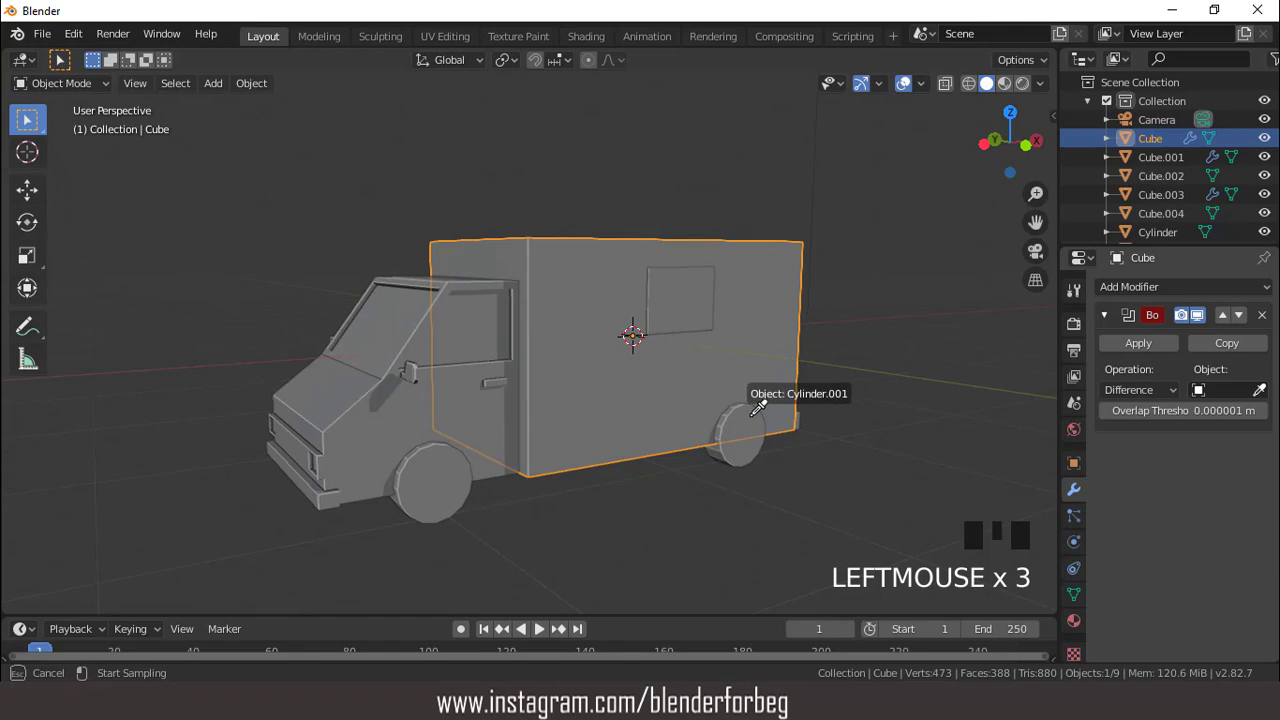
click(748, 393)
click(1143, 342)
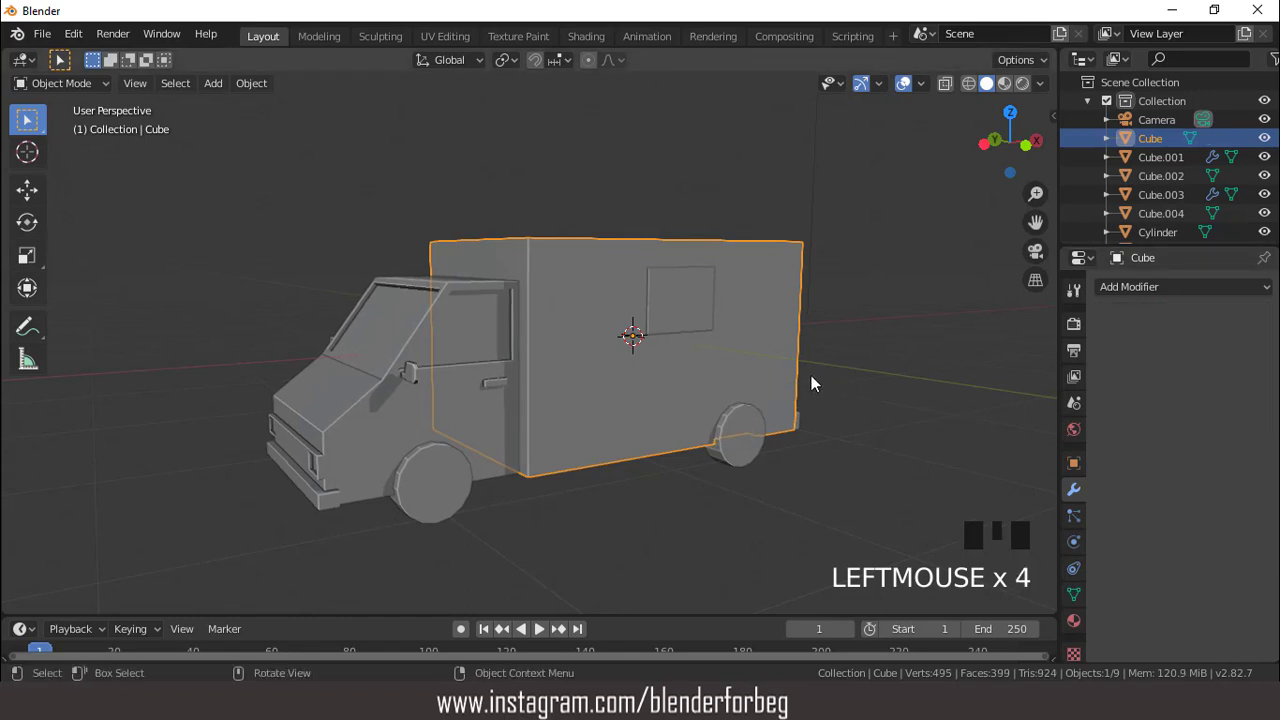
Join the rear wheel and the front wheel into a single object
key(KP_1)
click(718, 415)
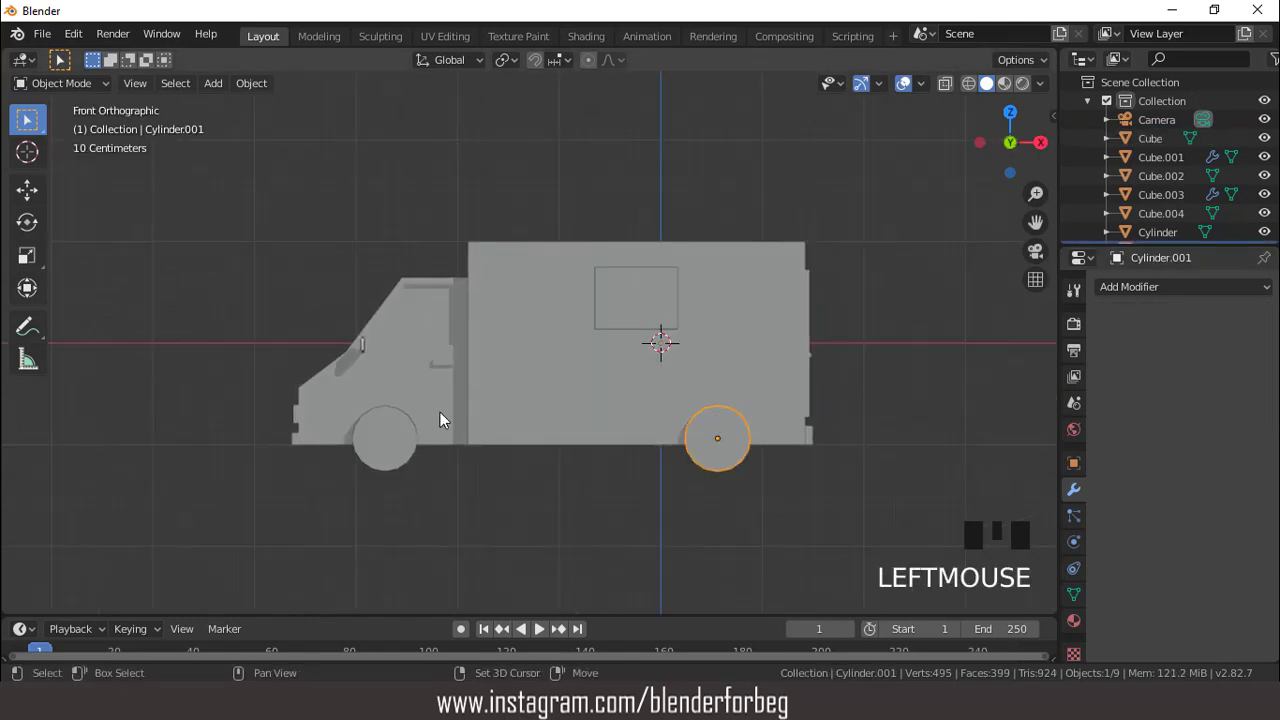
shift+click(390, 421)
key(ctrl+j)
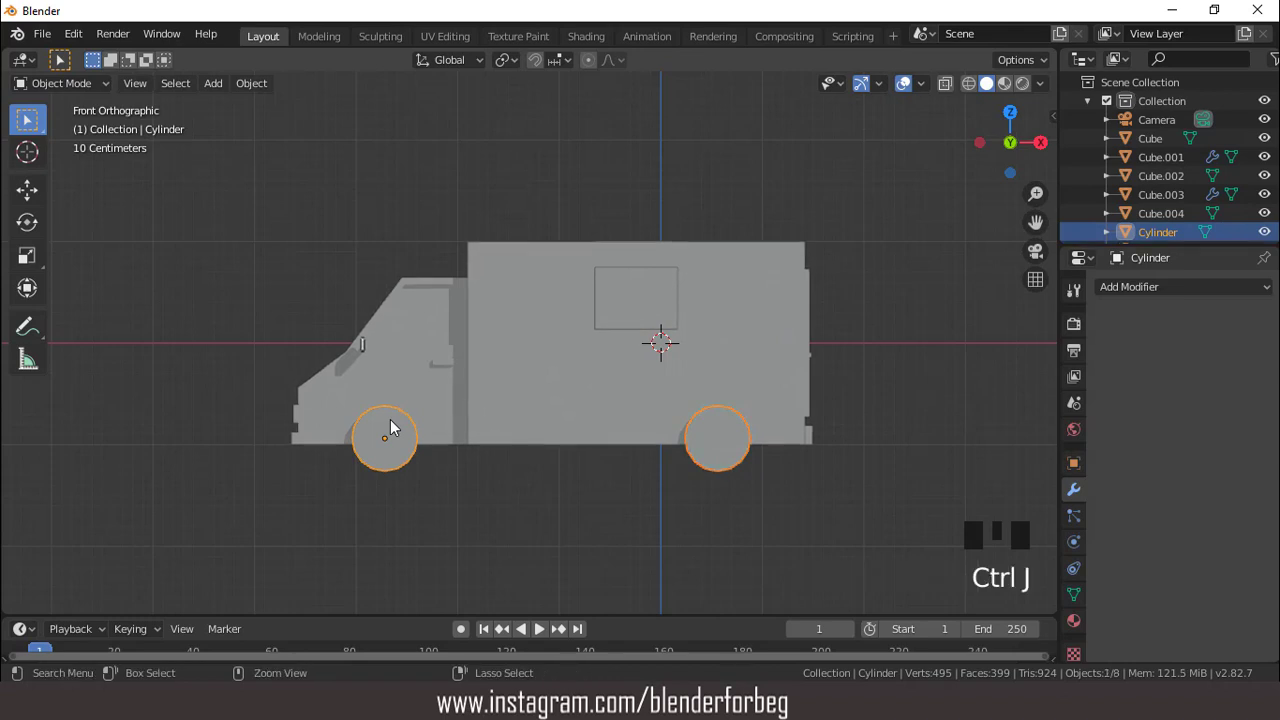
scroll(694, 428, up, 2)
scroll(694, 423, down, 1)
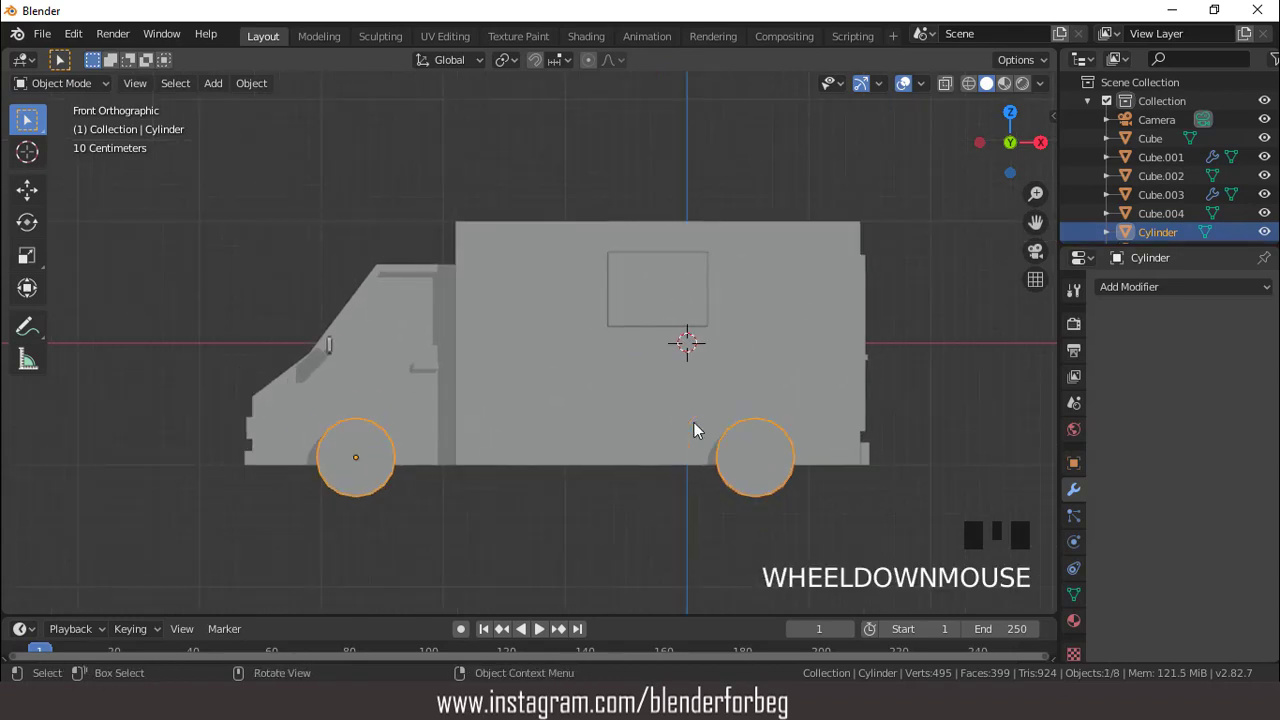
Scale both wheels down to about 0.94 in Edit Mode, each around its own individual origin
key(Tab)
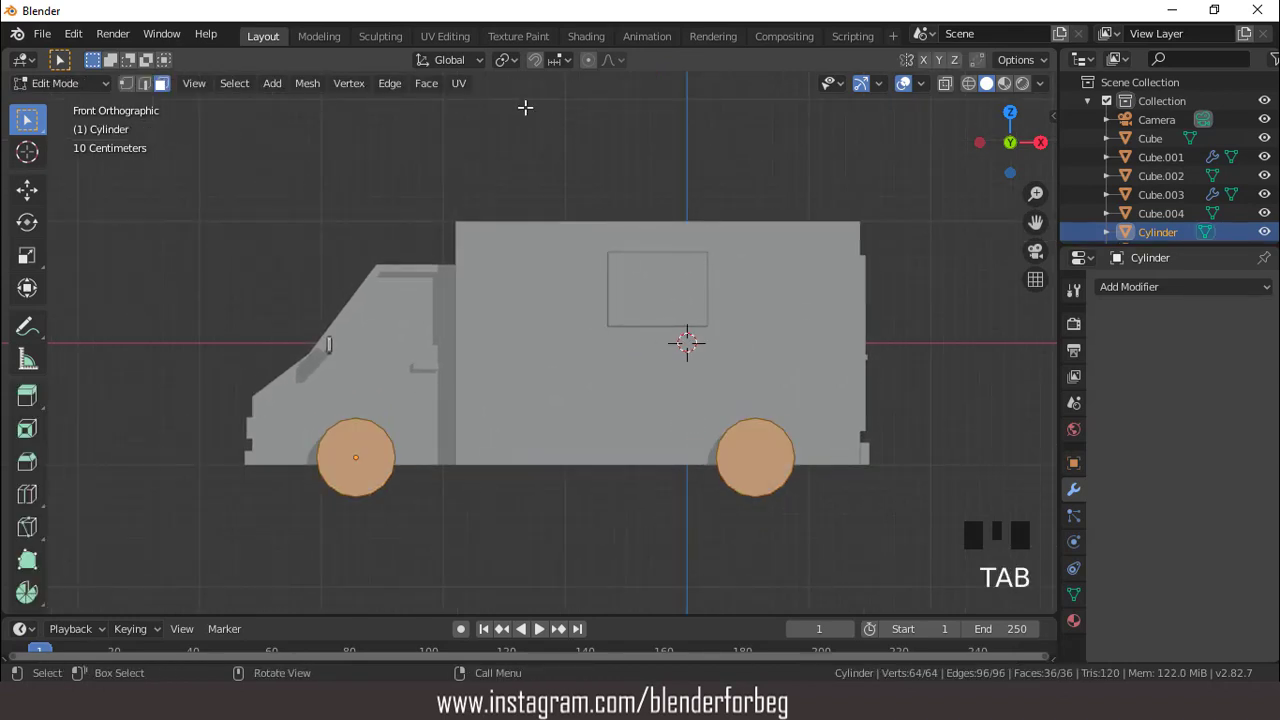
click(507, 60)
click(524, 122)
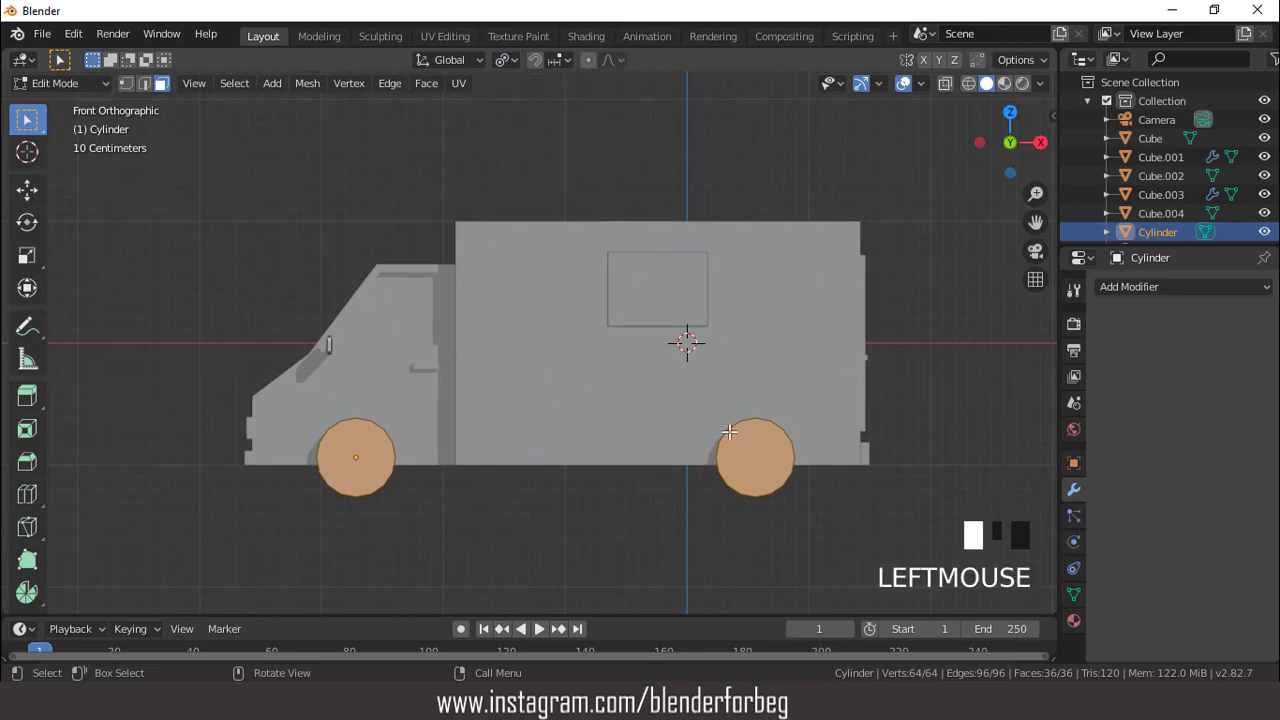
key(s)
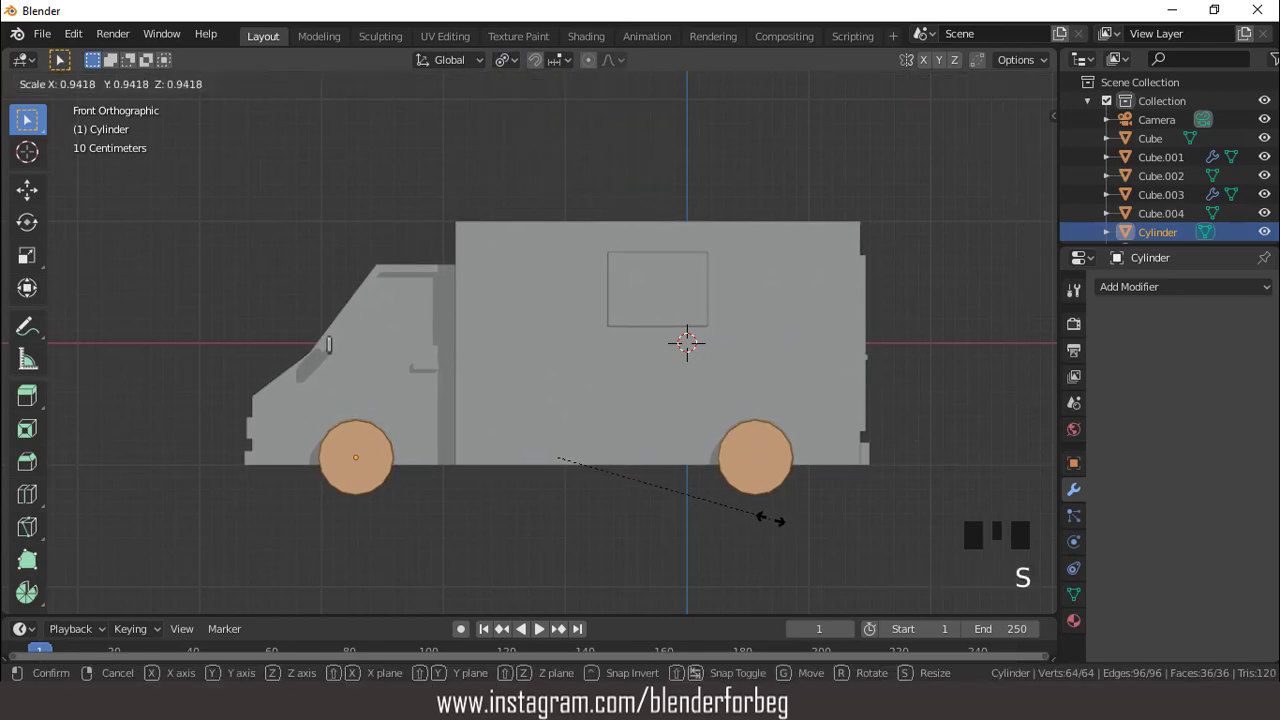
click(766, 513)
Inset the outer faces of both wheels twice, first by about 0.243 m and again by about 0.173 m
middle_drag(624, 426, 781, 452)
click(781, 452)
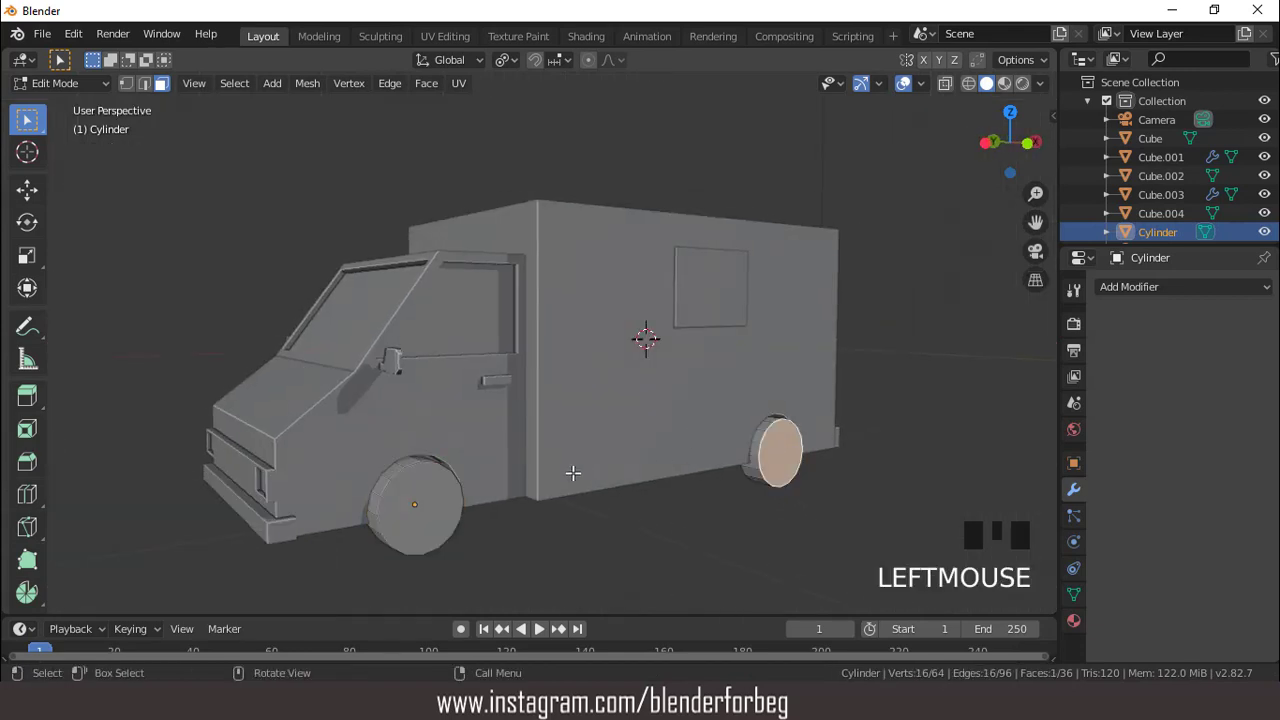
shift+click(440, 487)
middle_drag(440, 487, 565, 524)
key(i)
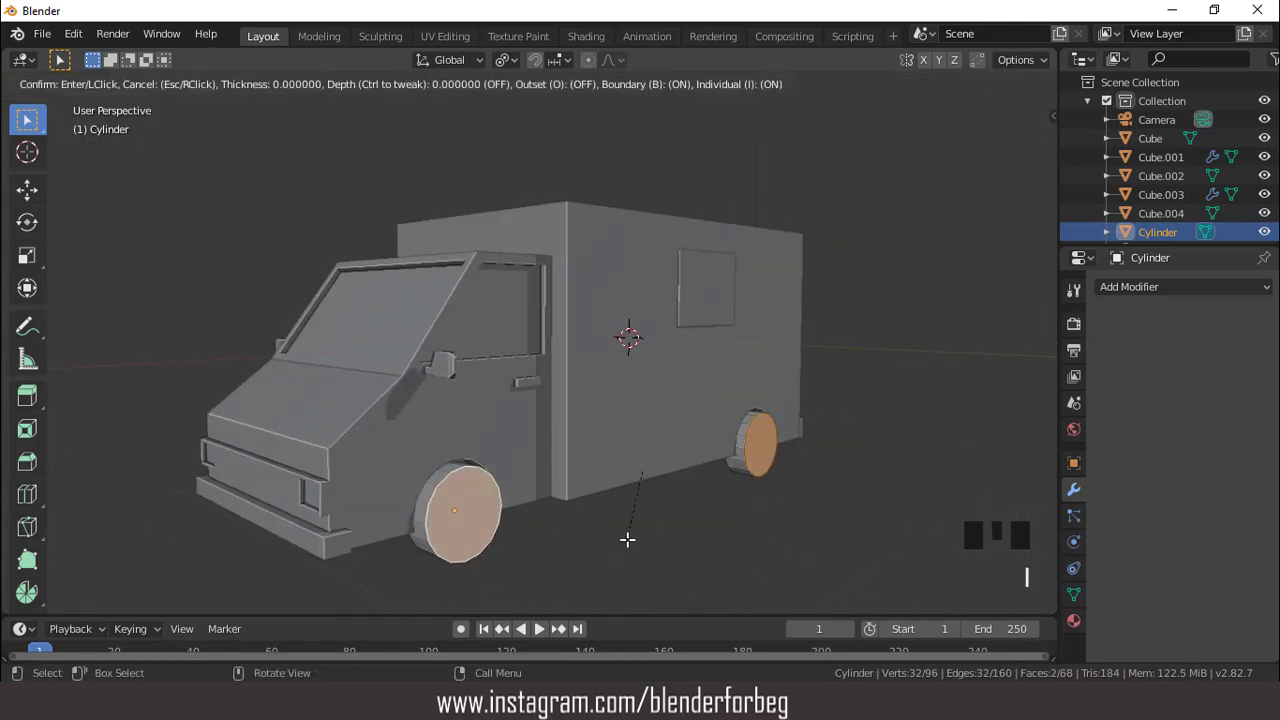
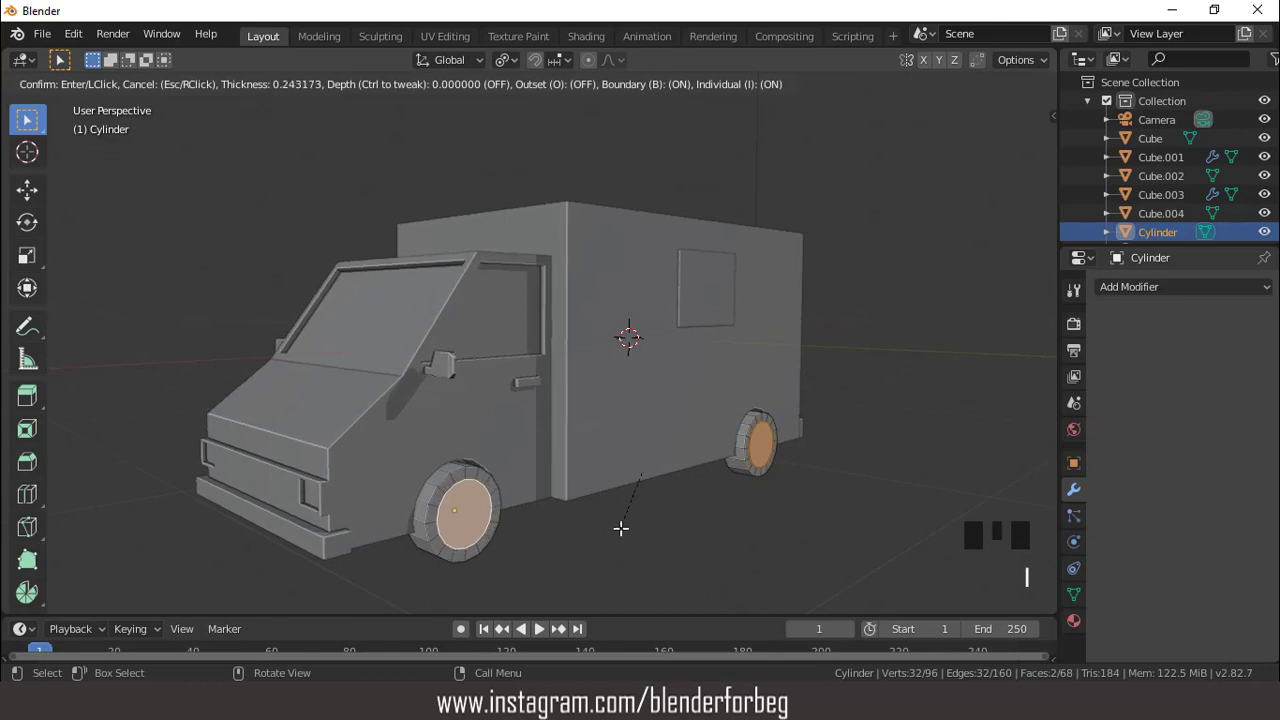
click(621, 528)
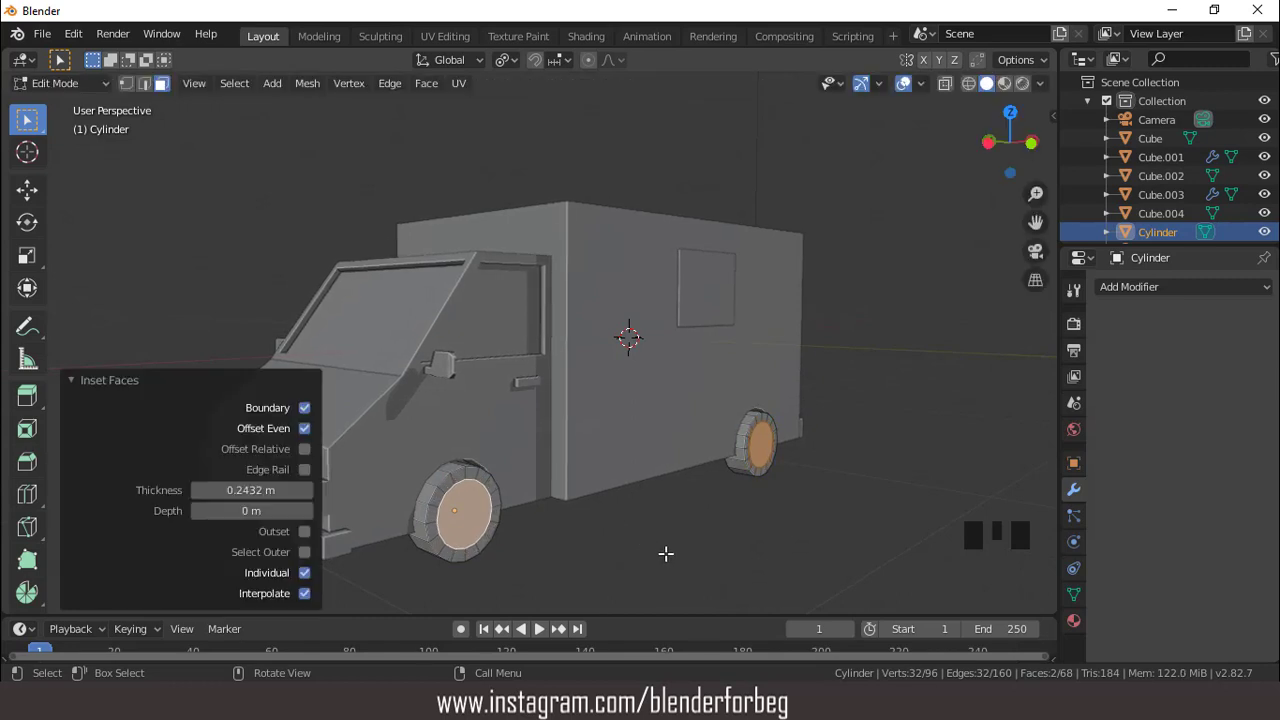
key(i)
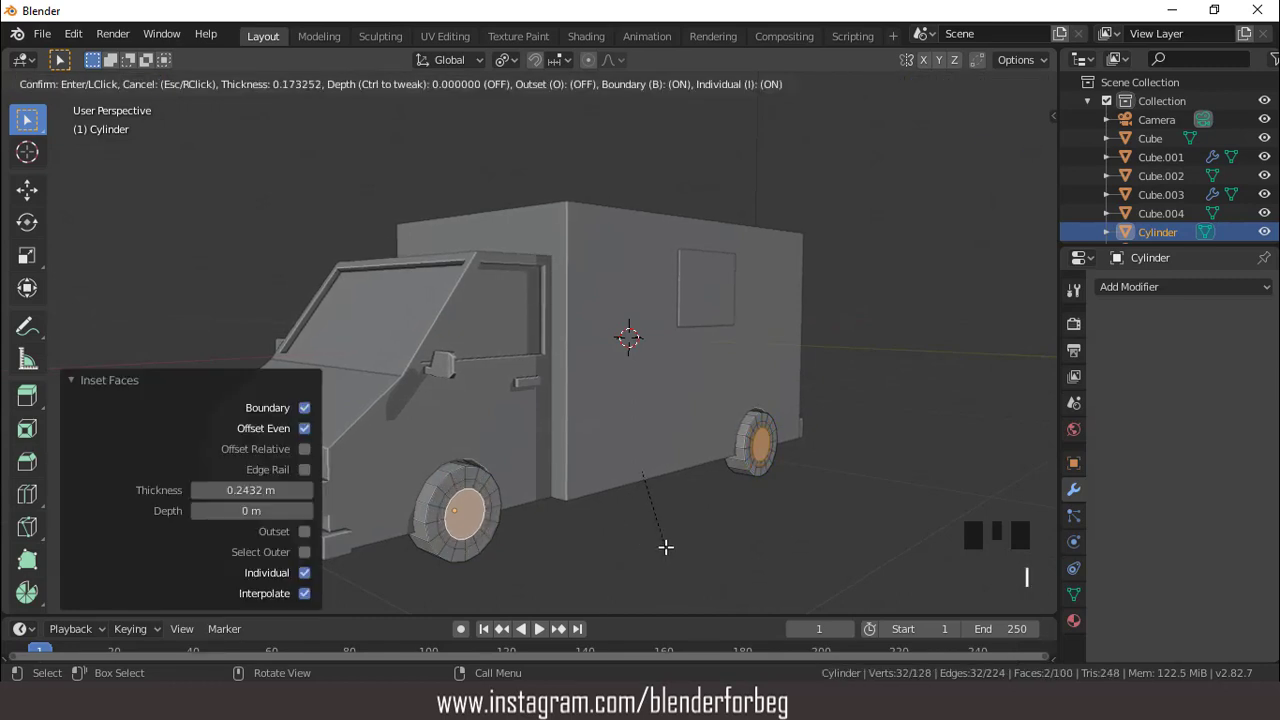
click(666, 548)
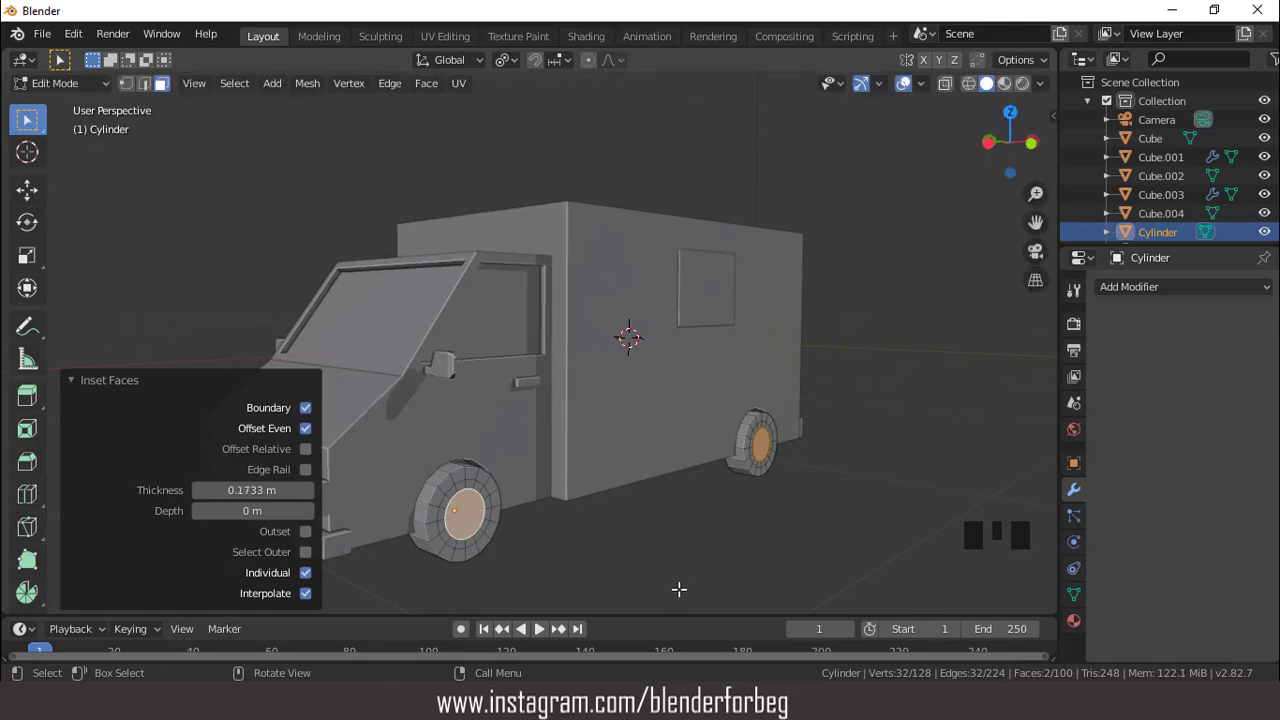
Extrude the inset faces of both wheels slightly inward and inset the recessed faces by about 0.233 m
key(e)
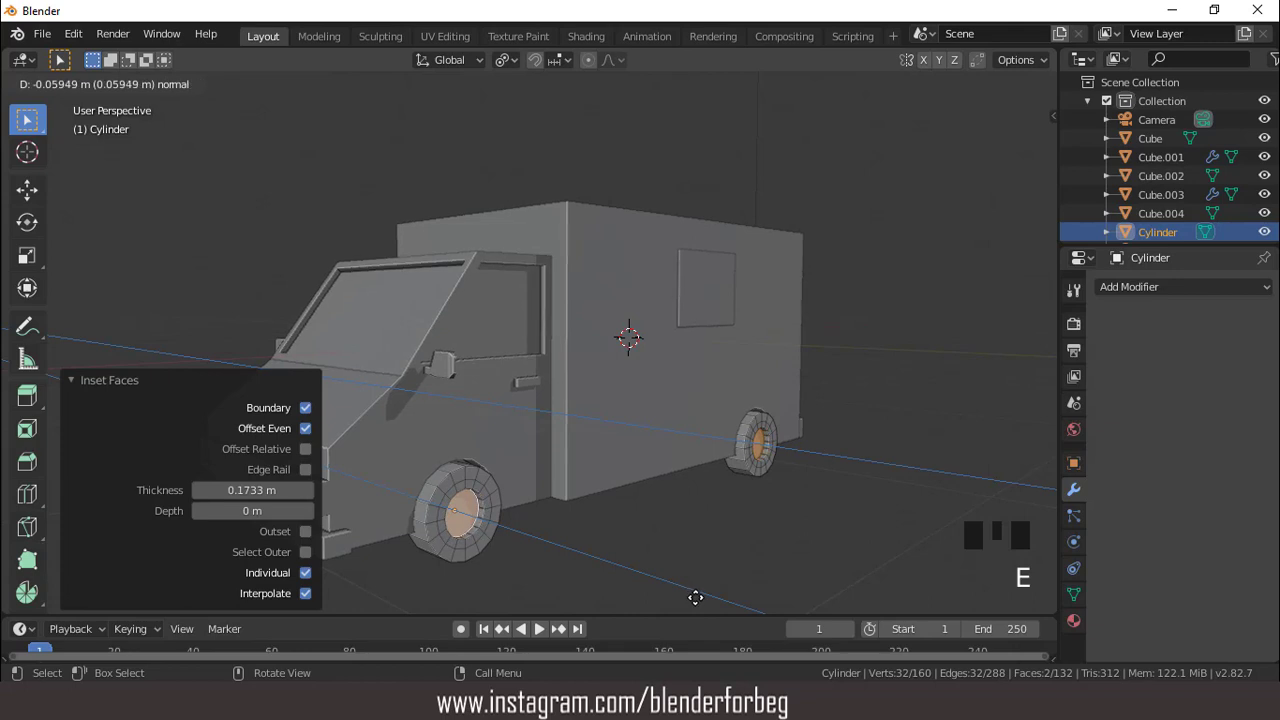
click(738, 557)
key(i)
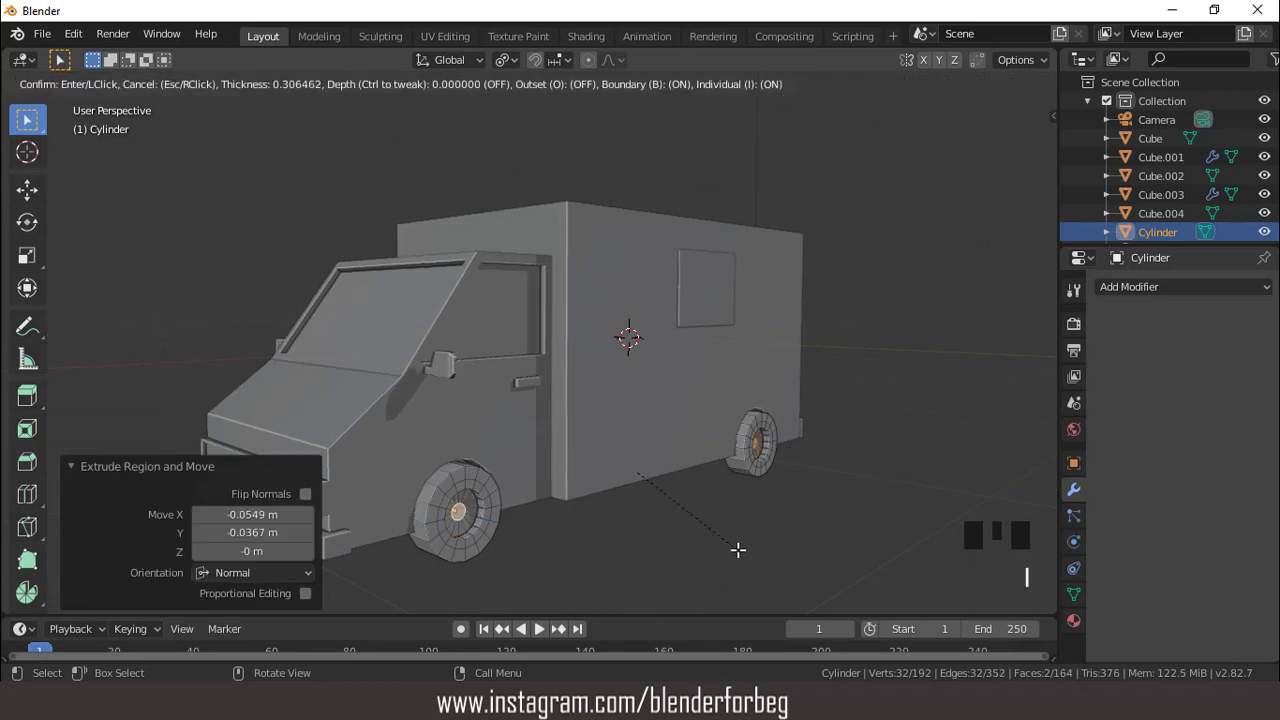
click(740, 550)
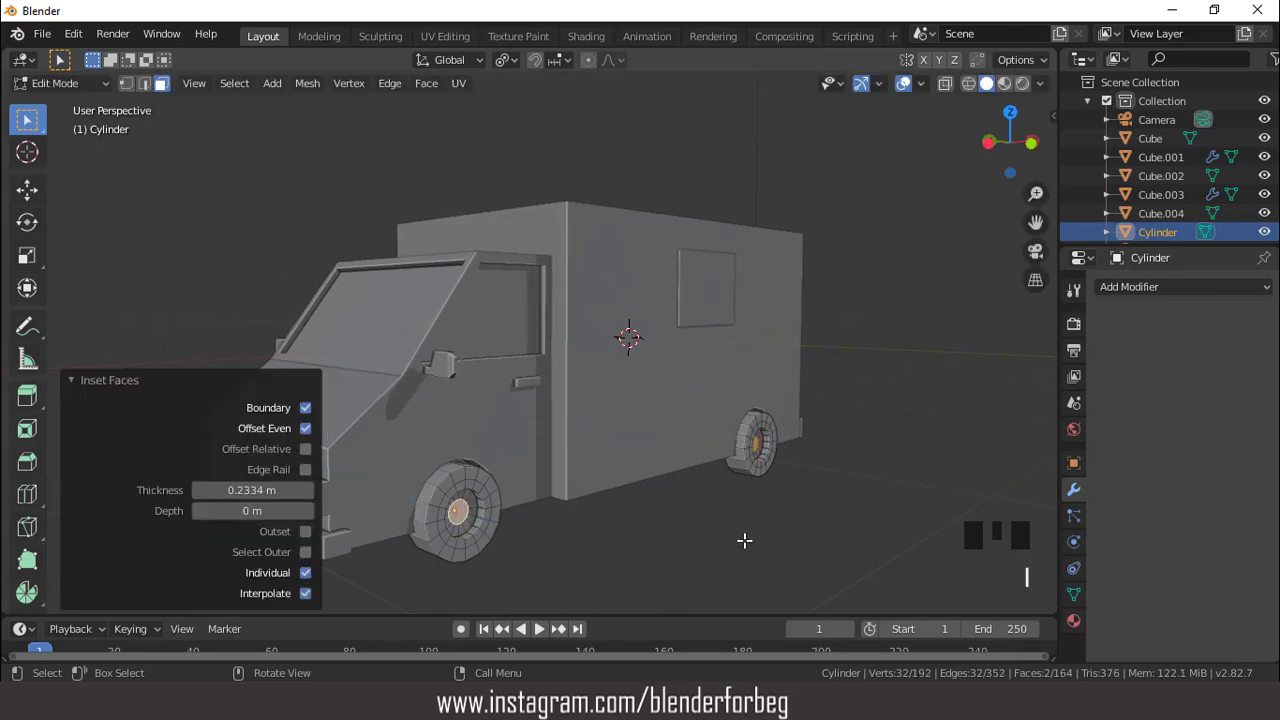
Extrude the central hub faces of both wheels slightly outward, scale them to 0.732, and return to Object Mode
key(e)
click(745, 534)
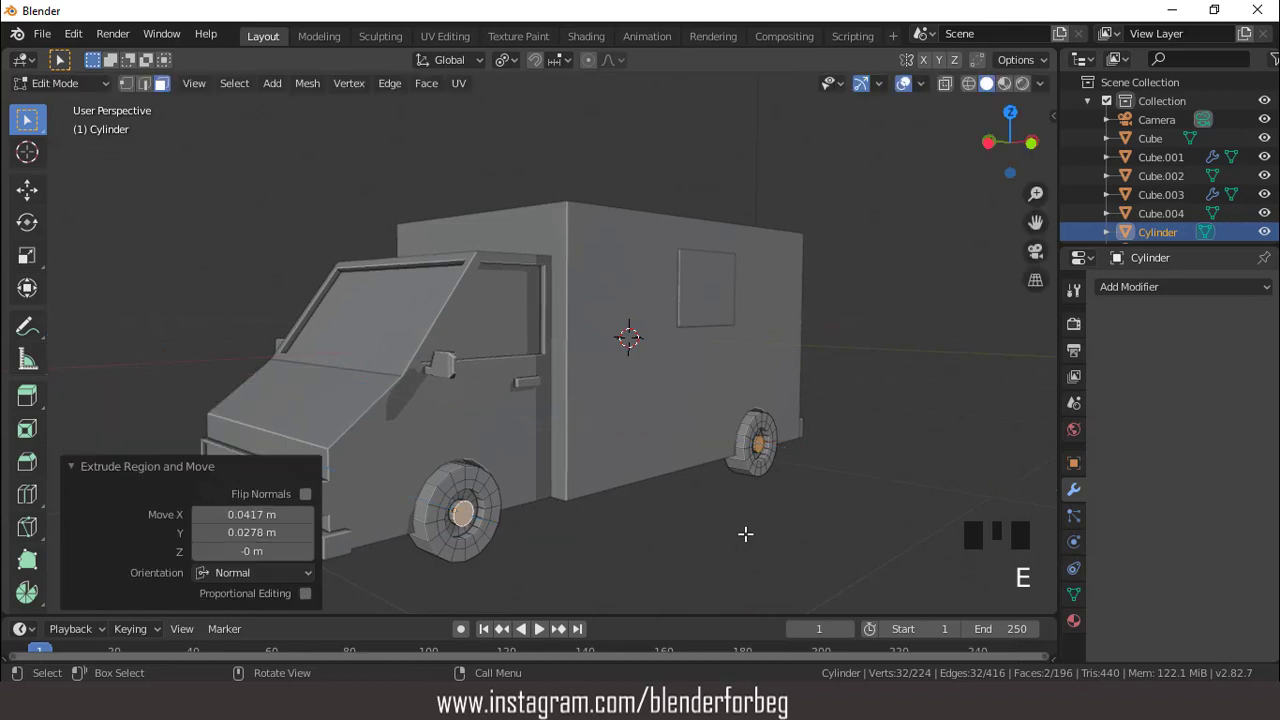
key(s)
click(711, 523)
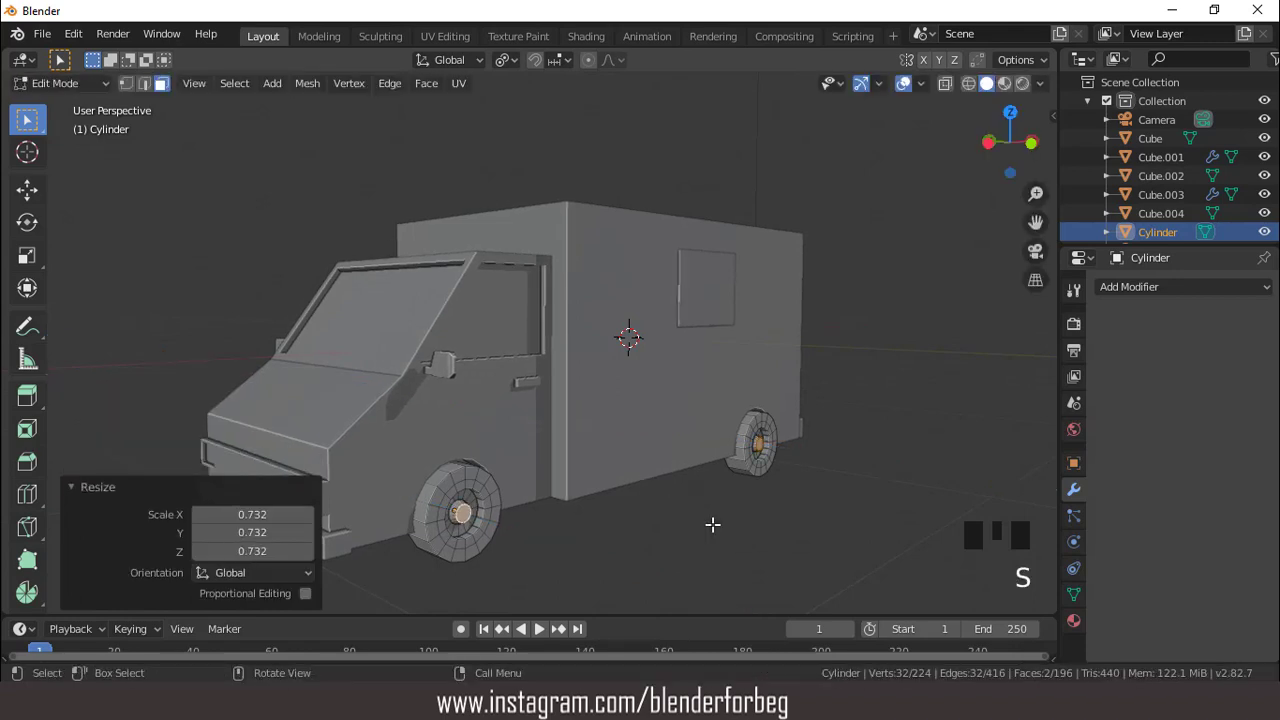
mouse_move(671, 489)
middle_down()
mouse_move(503, 489)
mouse_move(668, 507)
middle_up()
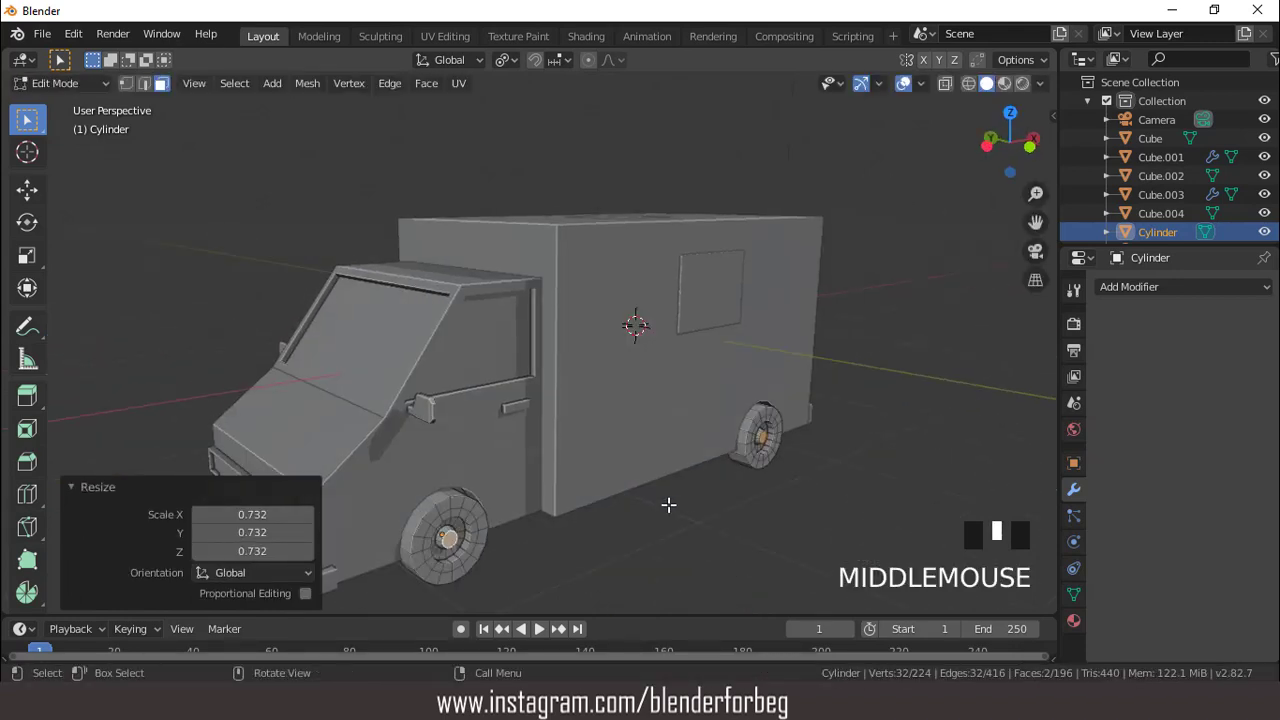
key(Tab)
Apply all transforms to the wheels and mirror them to the other side with a Mirror modifier on Y only
scroll(660, 482, down, 3)
key(KP_7)
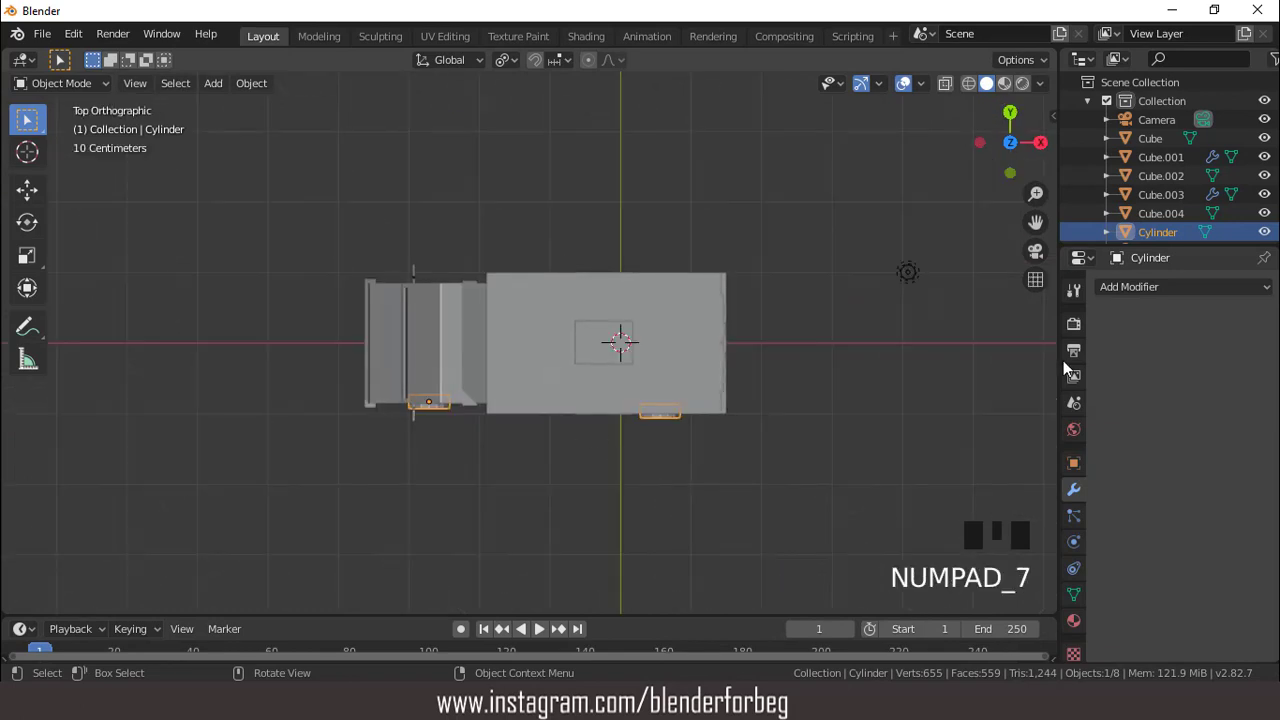
key(ctrl+a)
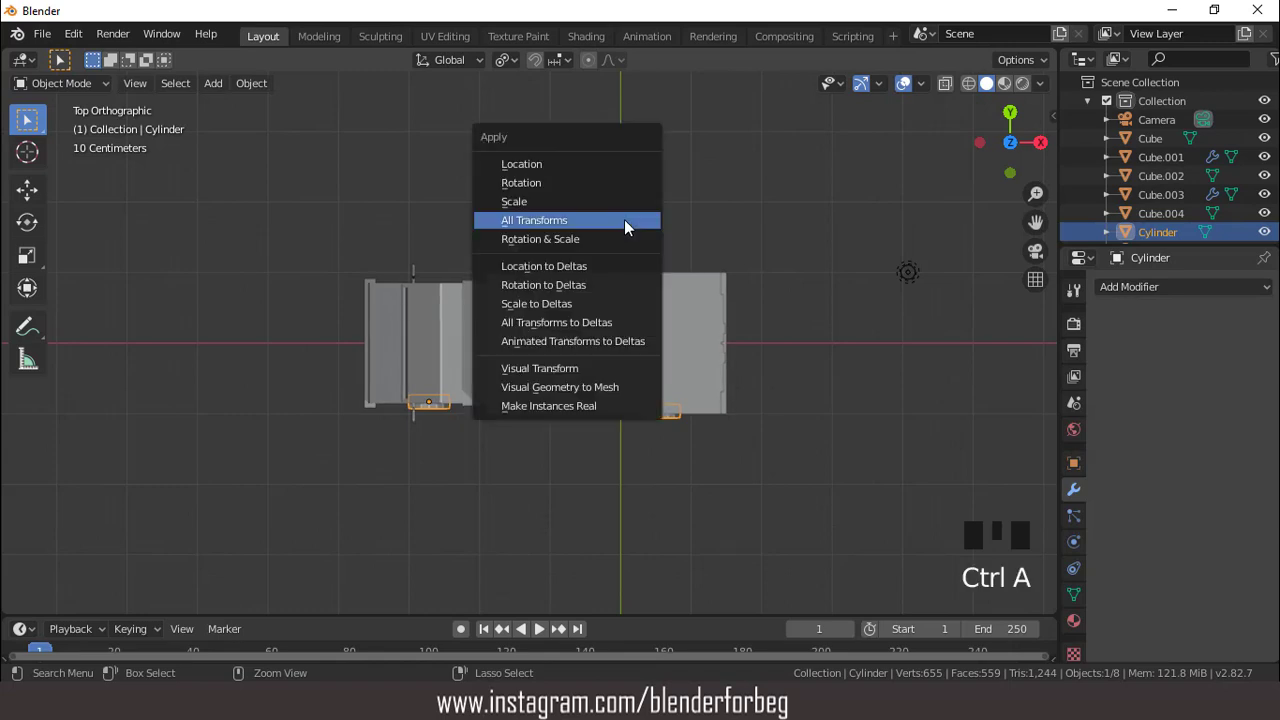
click(624, 219)
click(1110, 286)
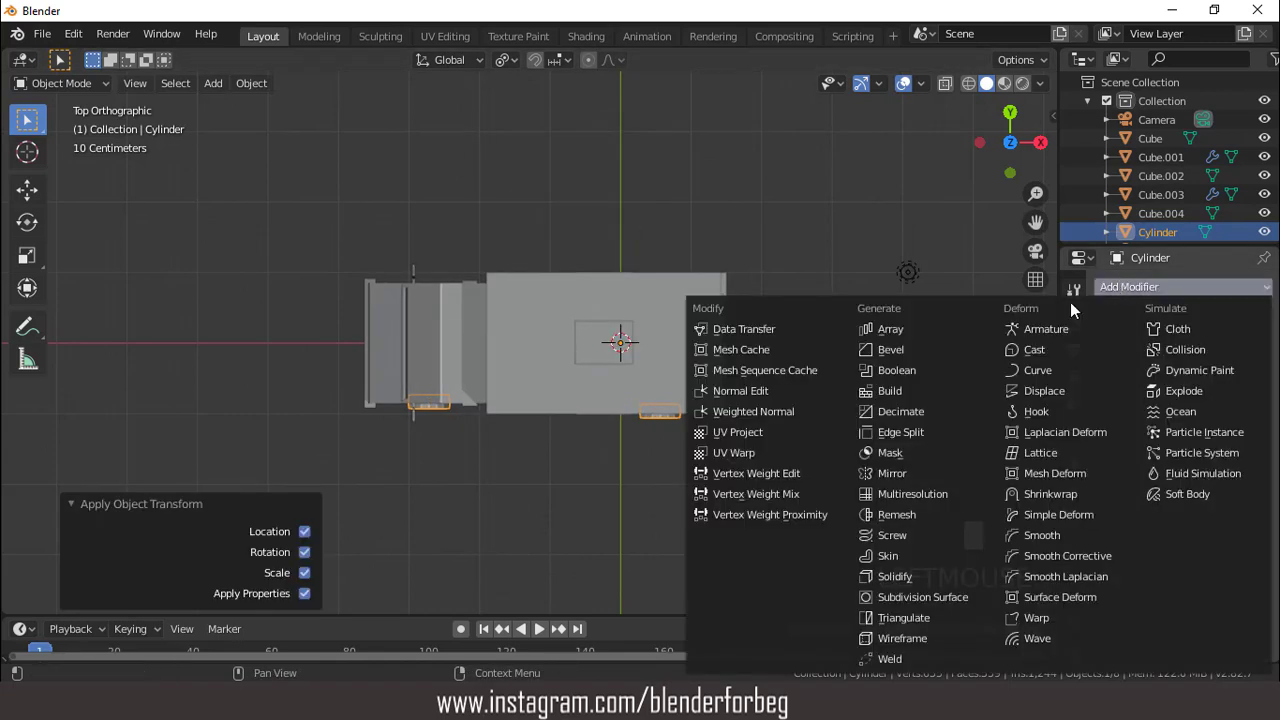
click(889, 474)
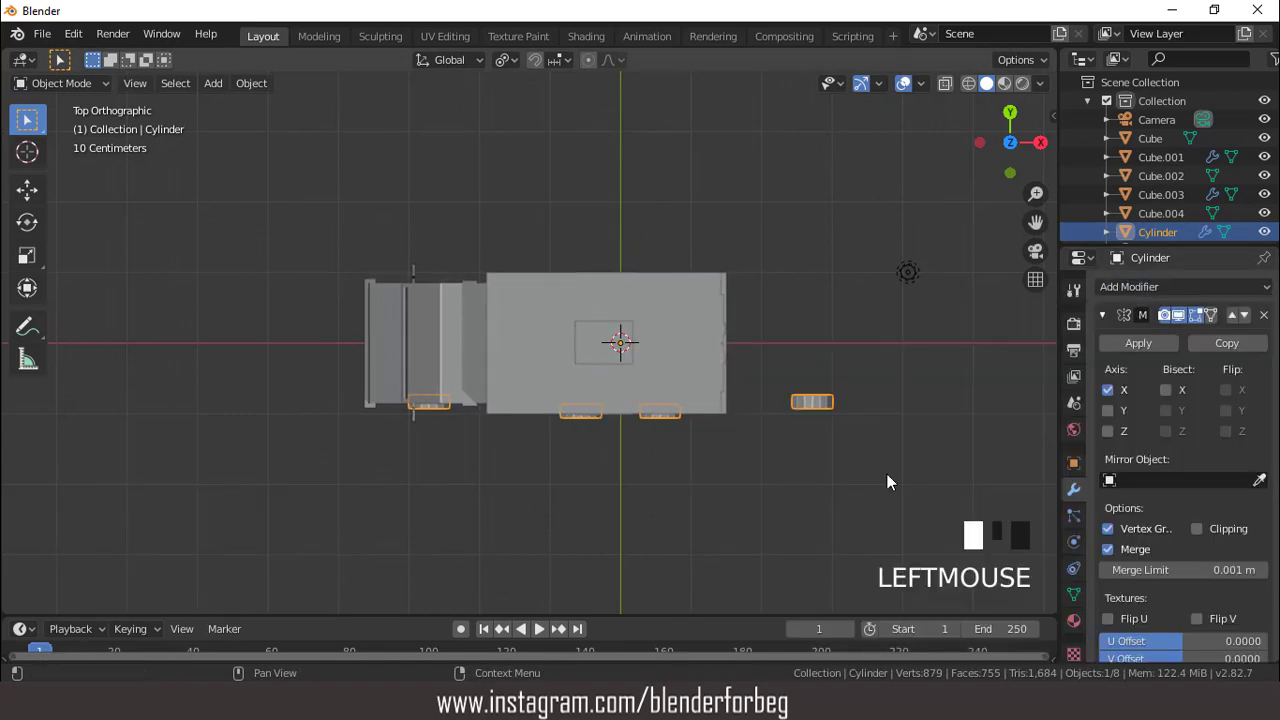
click(1107, 410)
middle_drag(600, 289, 573, 200)
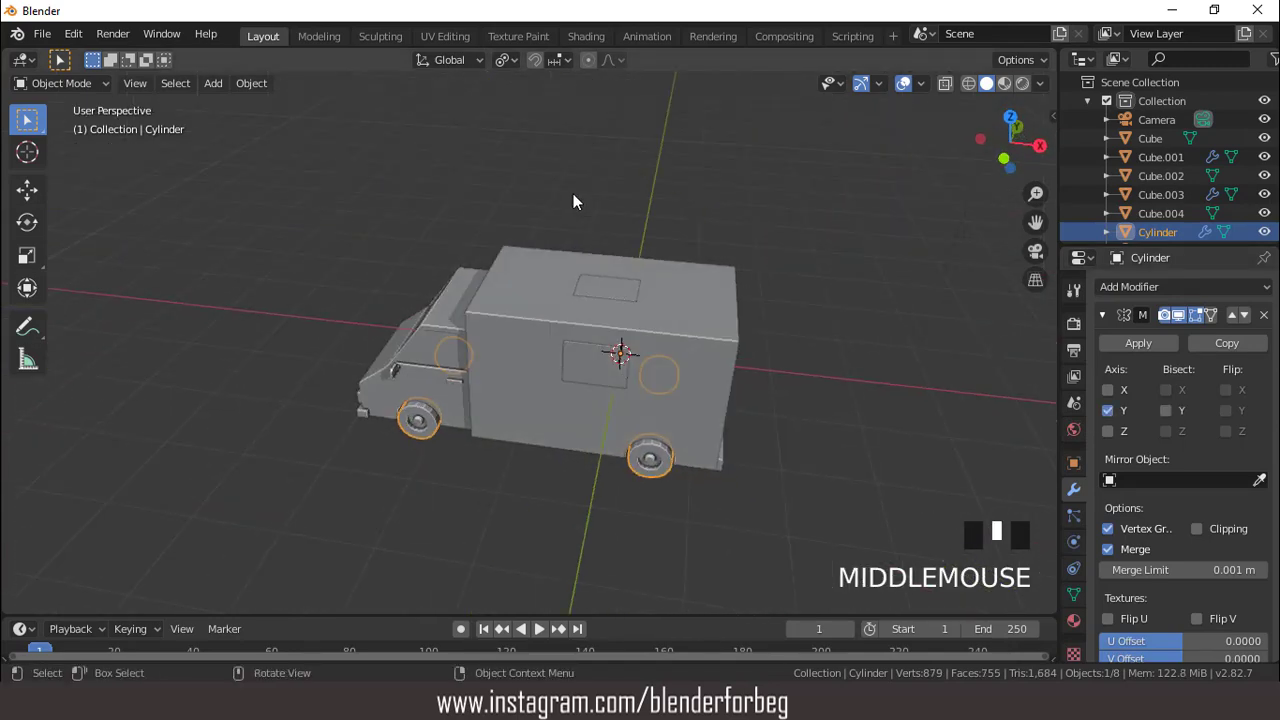
Add a 2 m cube mesh at the world origin
key(KP_1)
scroll(573, 200, down, 2)
click(213, 83)
mouse_move(289, 106)
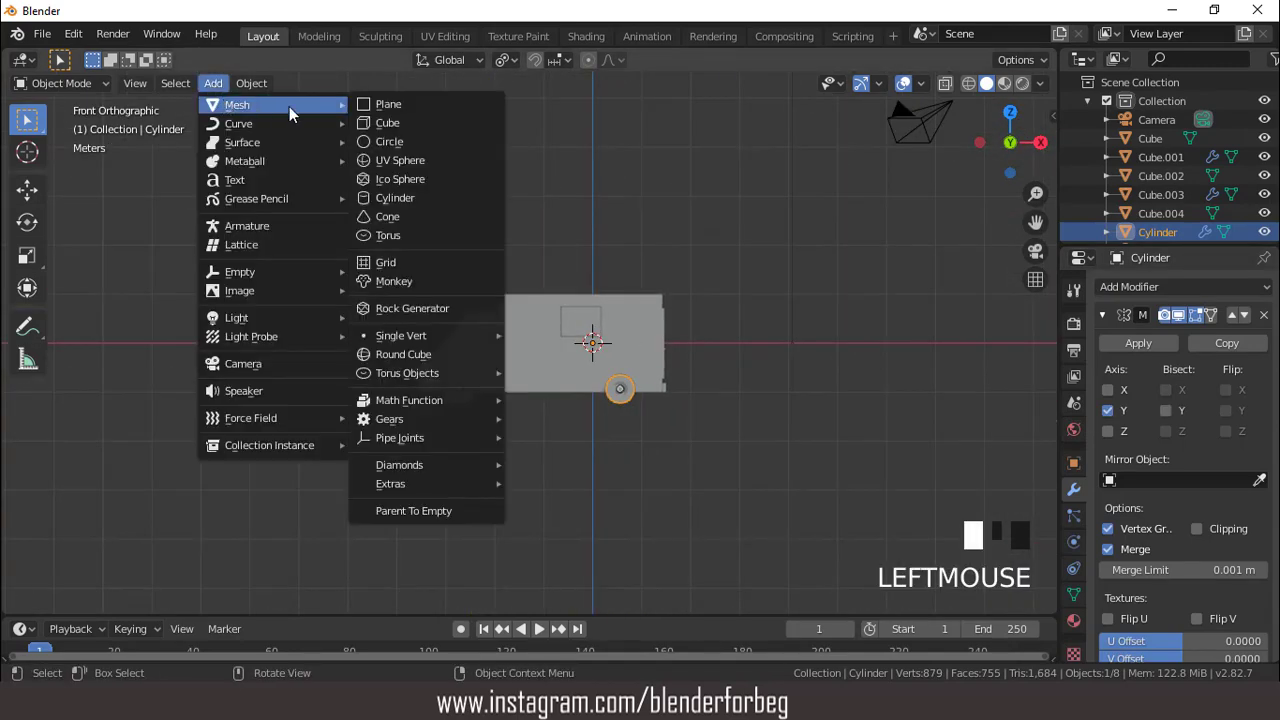
click(386, 123)
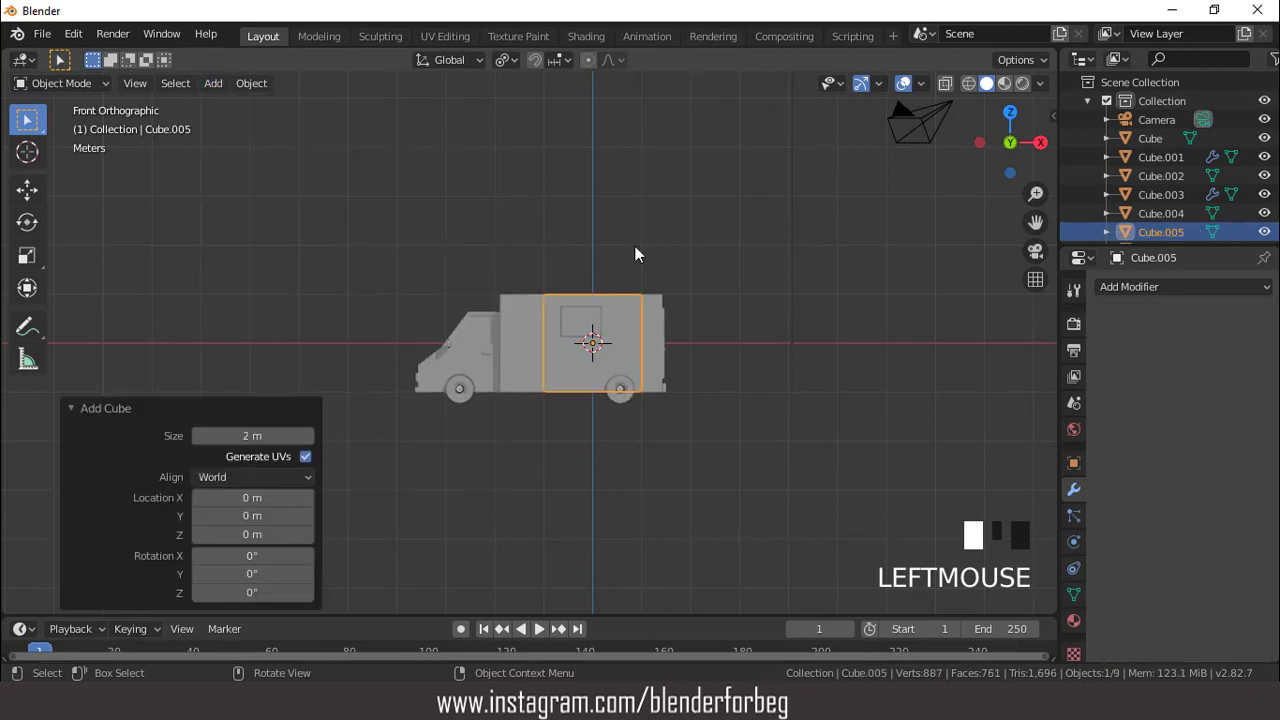
key(KP_7)
scroll(757, 343, up, 1)
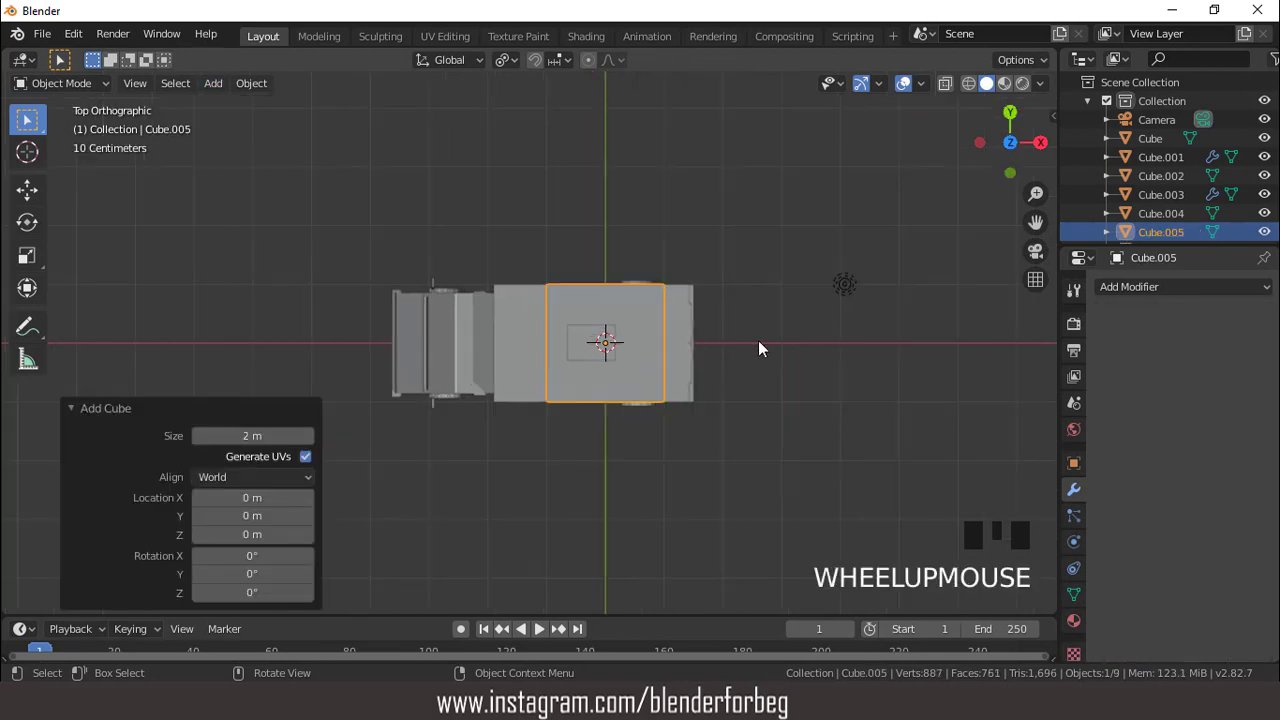
Scale the new cube into a thin bar, about 0.094 along X, 0.693 along Y and 0.105 along Z
key(s)
key(x)
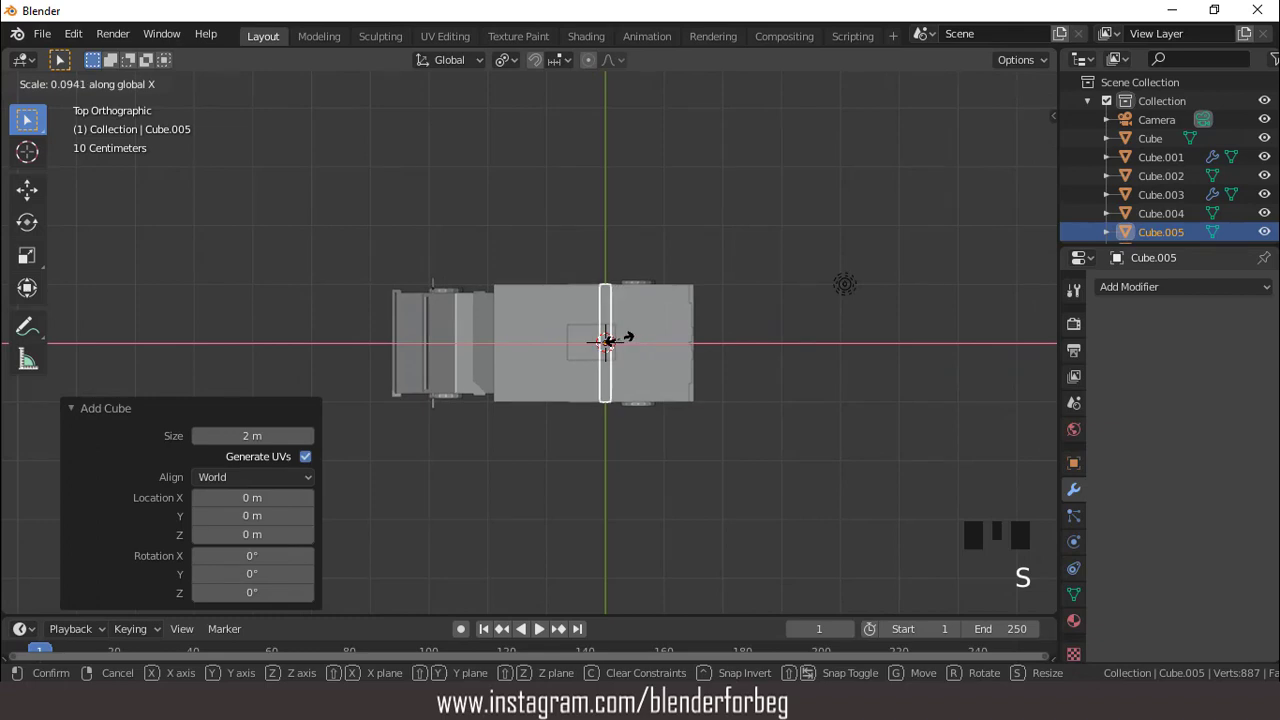
click(634, 343)
key(s)
key(y)
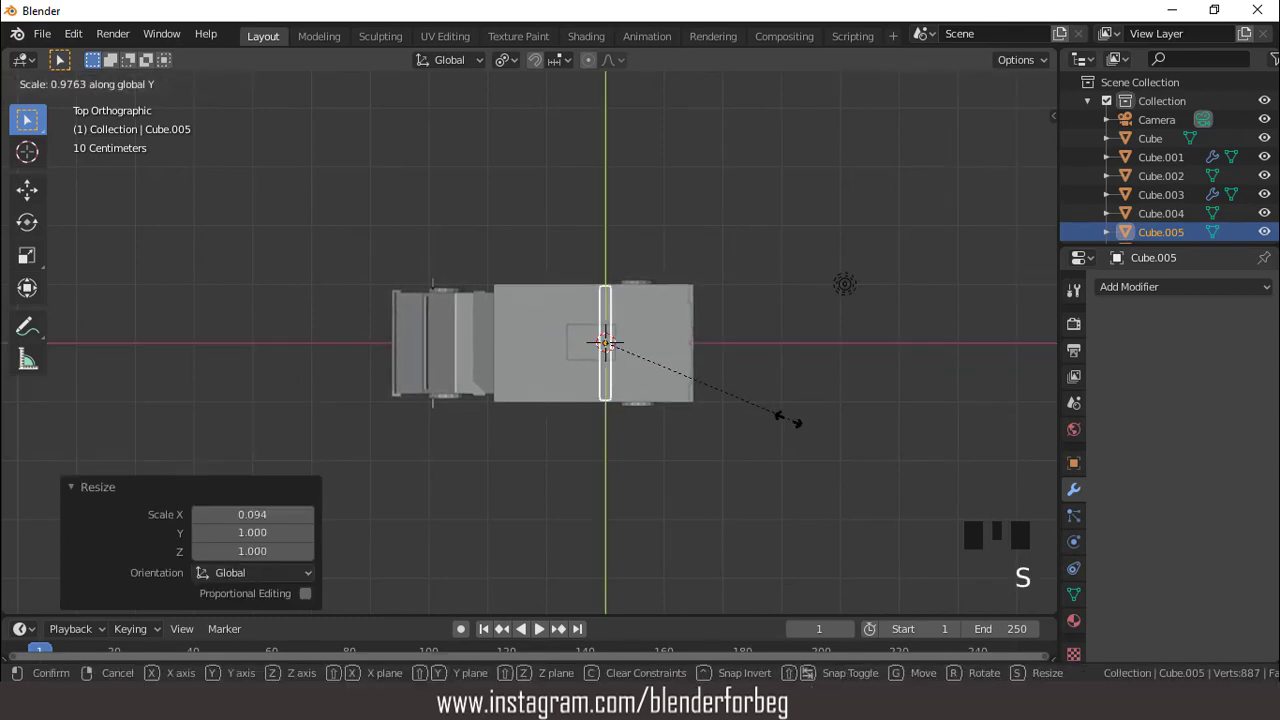
click(738, 392)
key(KP_1)
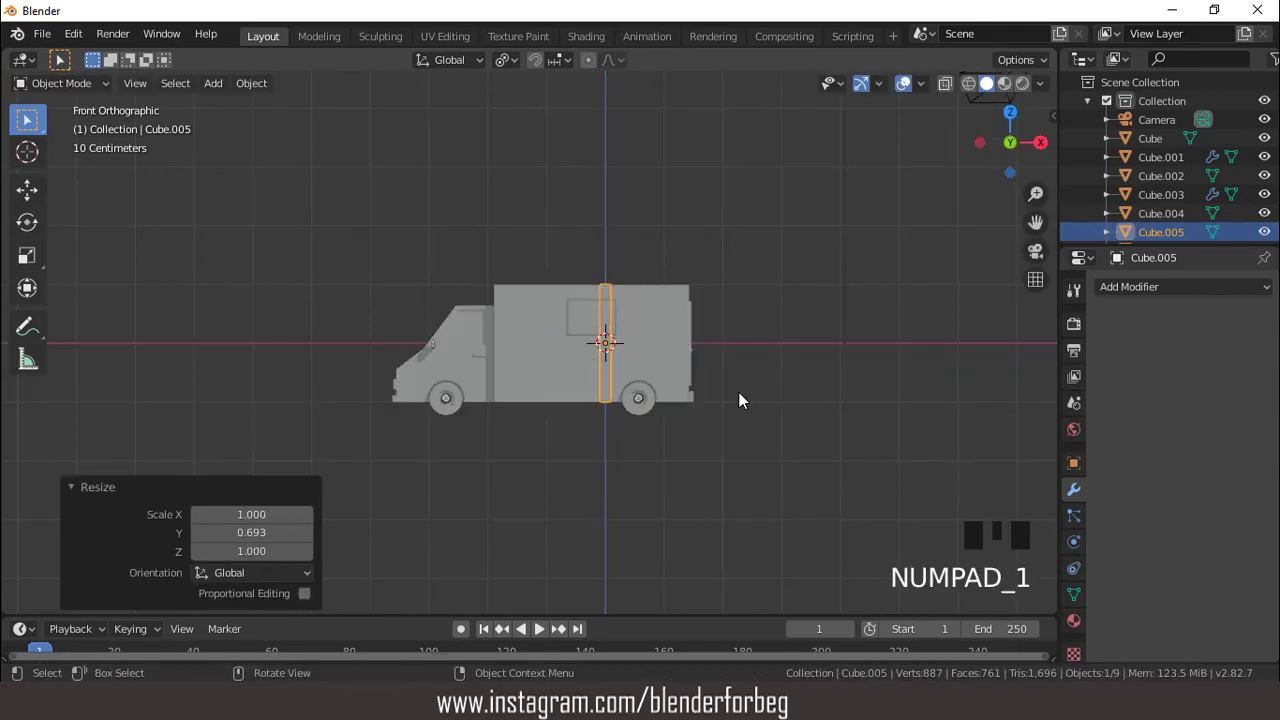
key(s)
key(z)
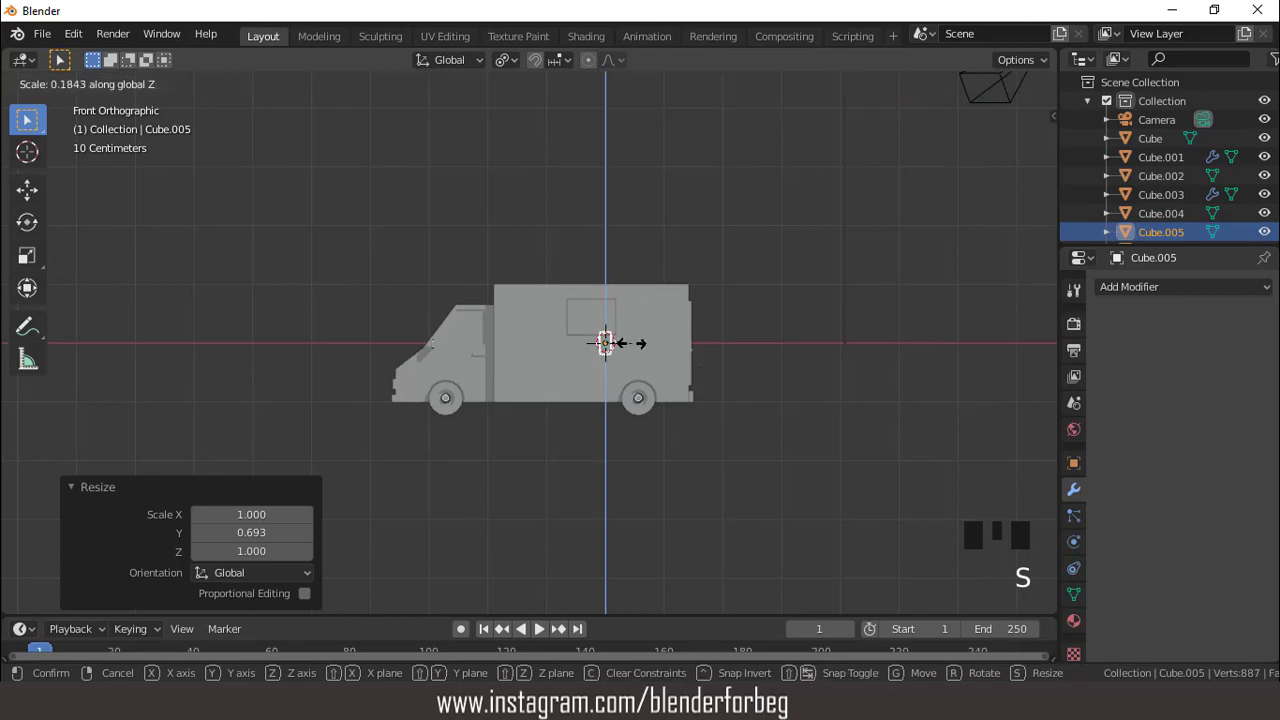
click(618, 342)
Move the bar about -2.07 m along X and 0.733 m along Z onto the rear of the cab roof
key(g)
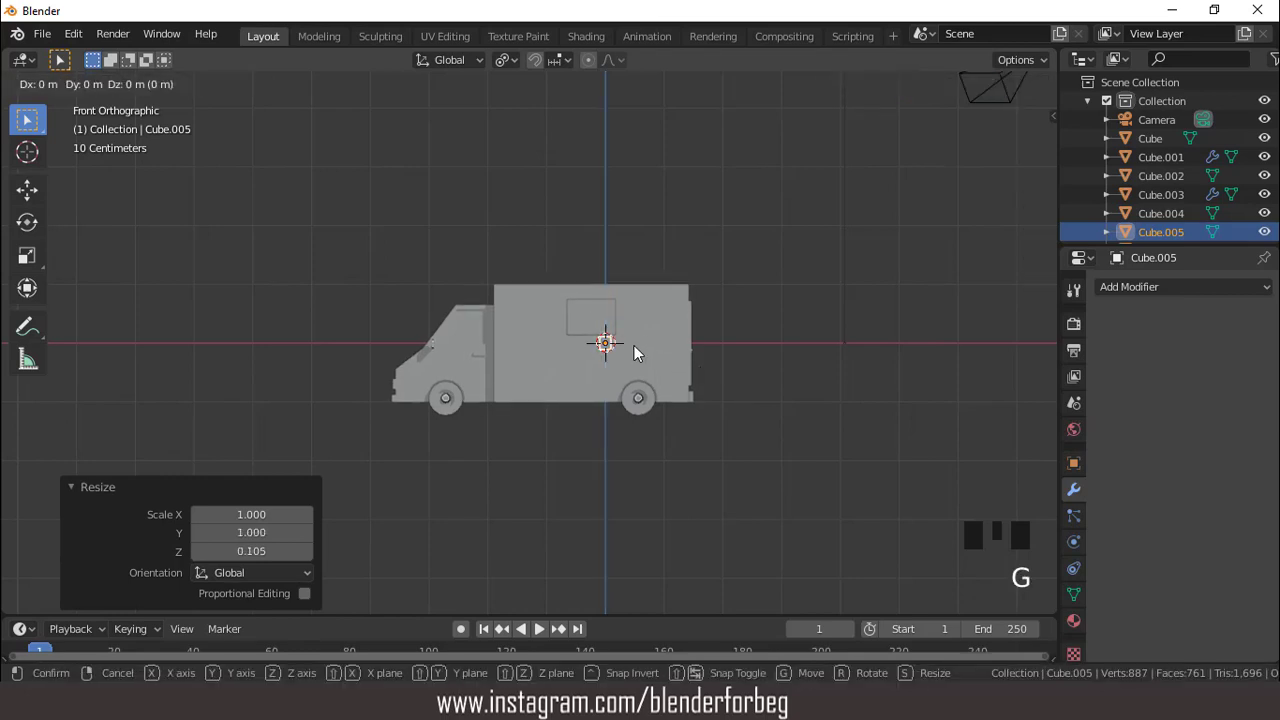
key(x)
click(517, 322)
key(g)
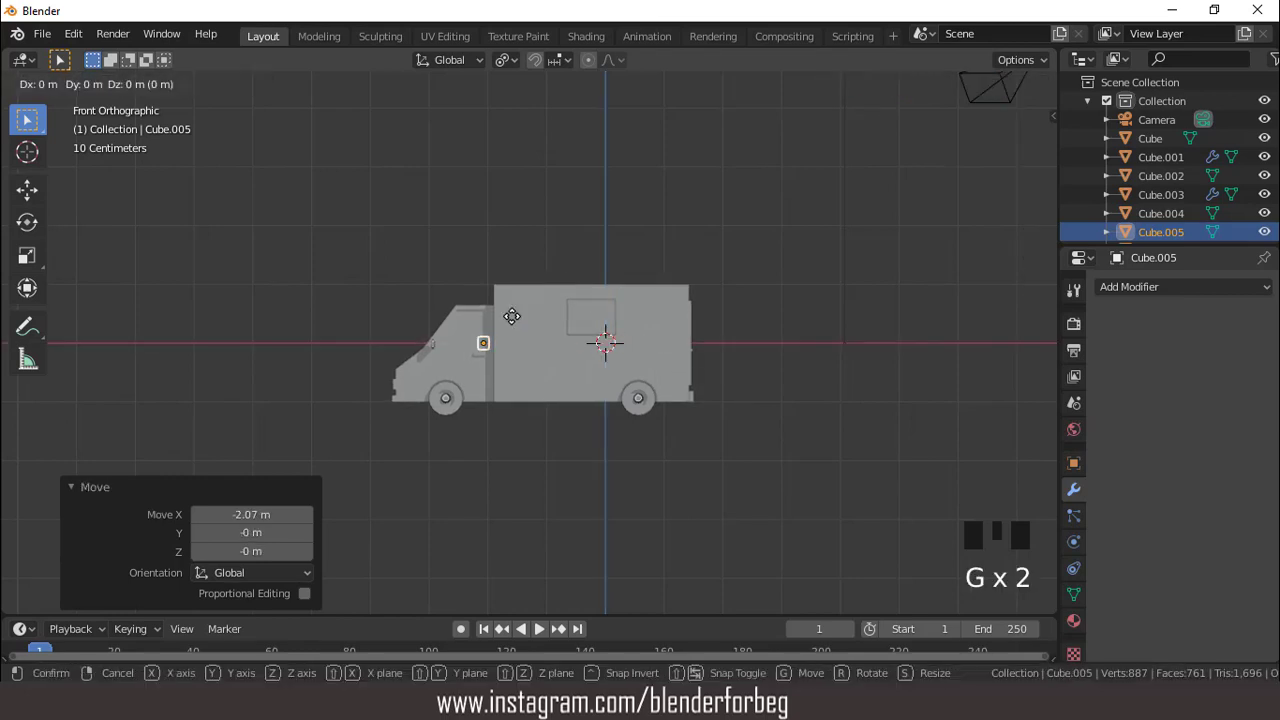
key(z)
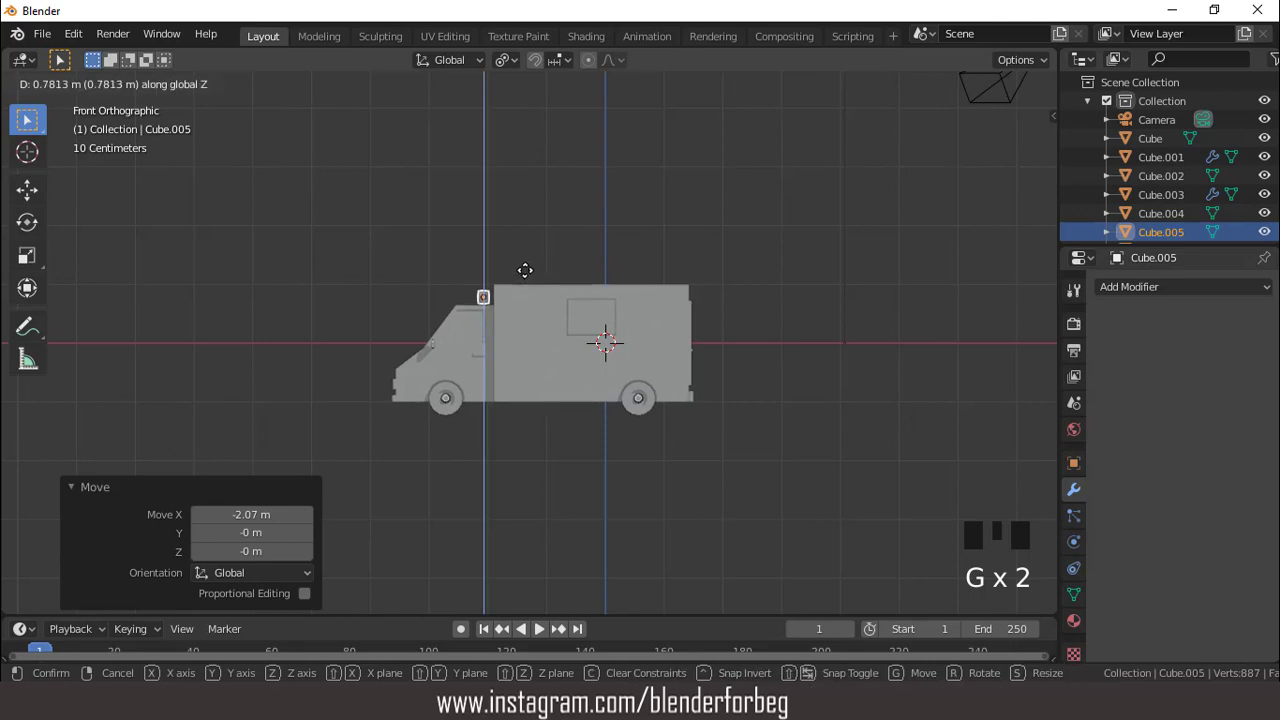
click(527, 272)
Divide the roof bar across its length with two evenly spaced loop cuts
middle_drag(529, 300, 698, 338)
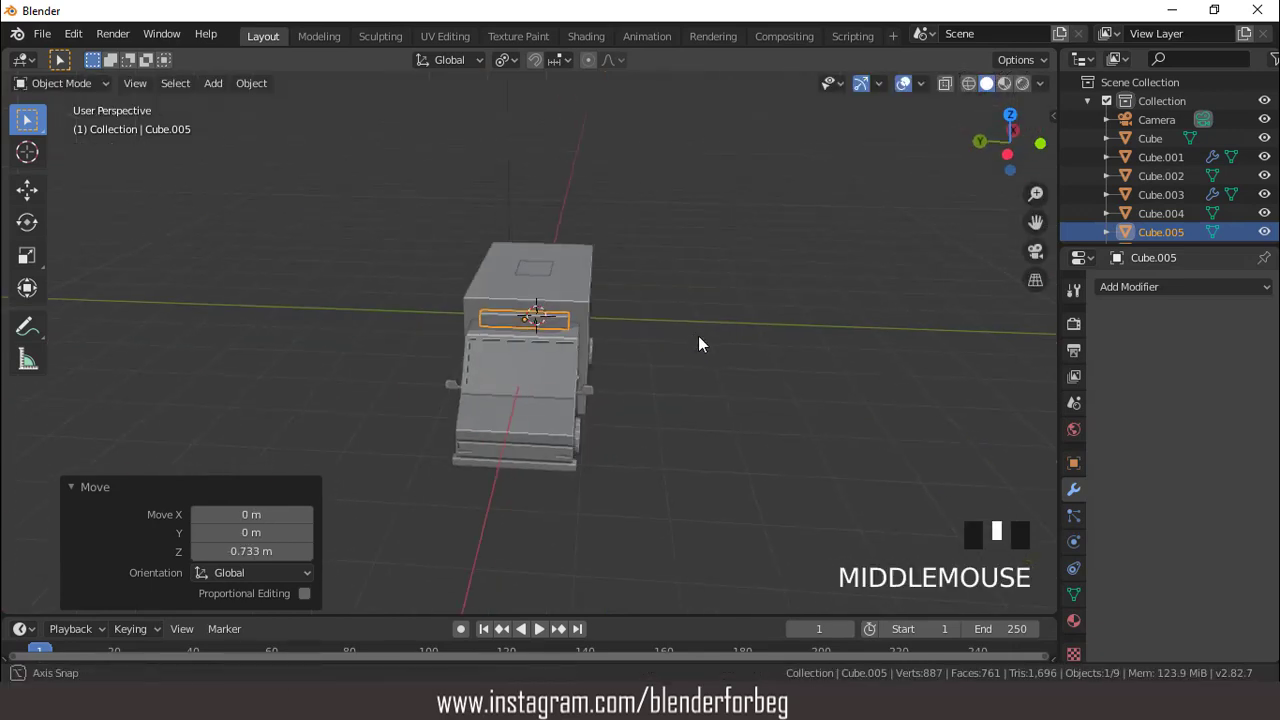
scroll(613, 321, up, 4)
middle_drag(613, 322, 640, 364)
scroll(640, 364, up, 2)
key(Tab)
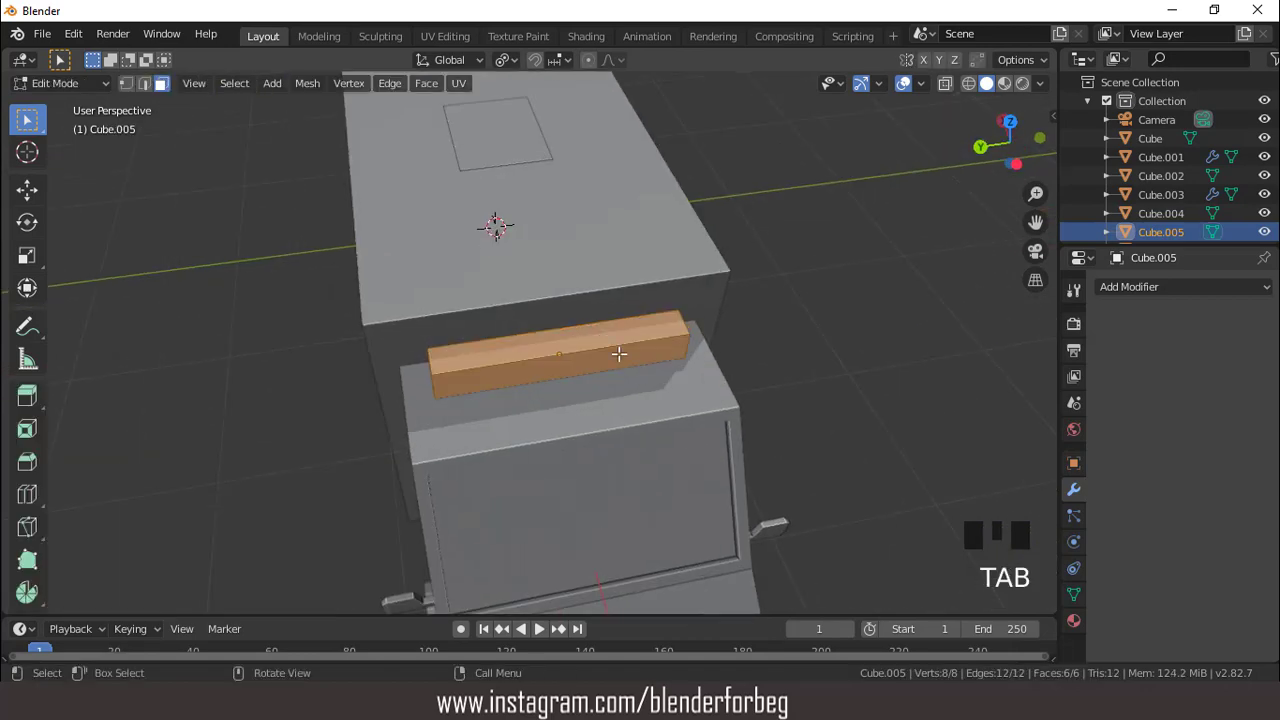
key(ctrl+r)
scroll(593, 350, up, 1)
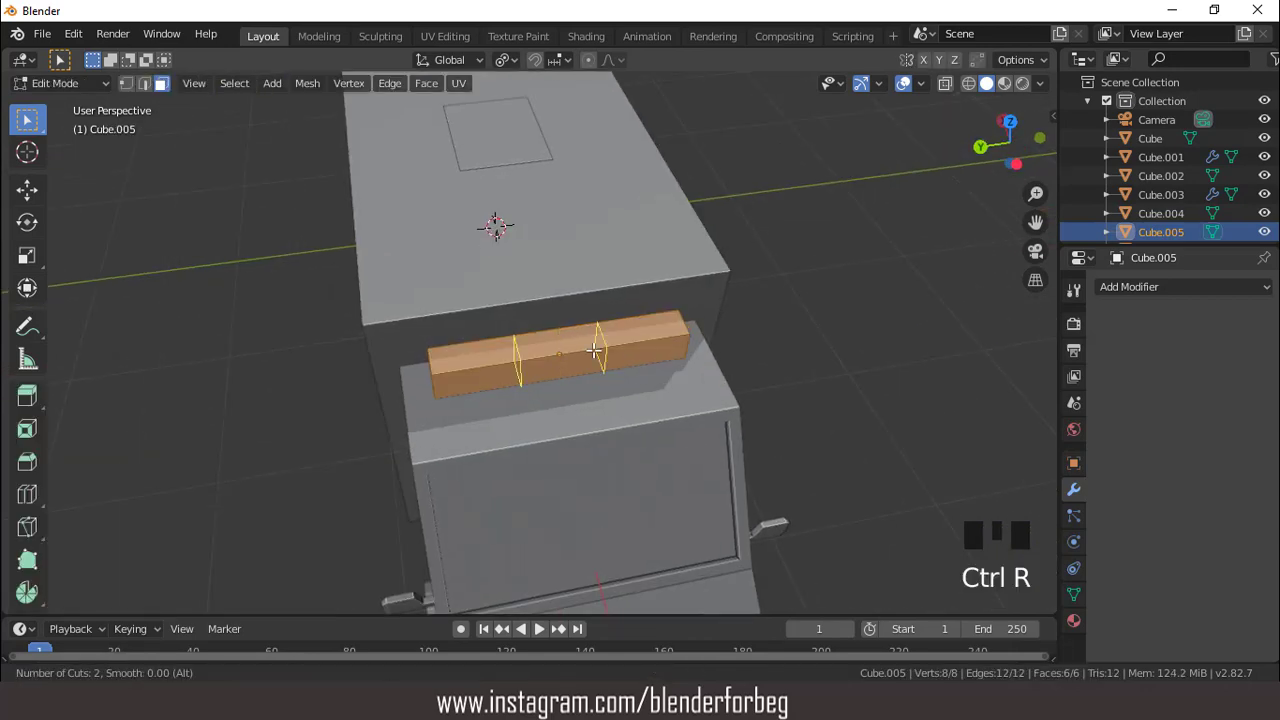
click(591, 349)
right_click(591, 349)
Raise the whole roof bar 0.0193 m along Z so it sits higher above the cab roof
middle_drag(591, 349, 481, 285)
scroll(481, 285, up, 1)
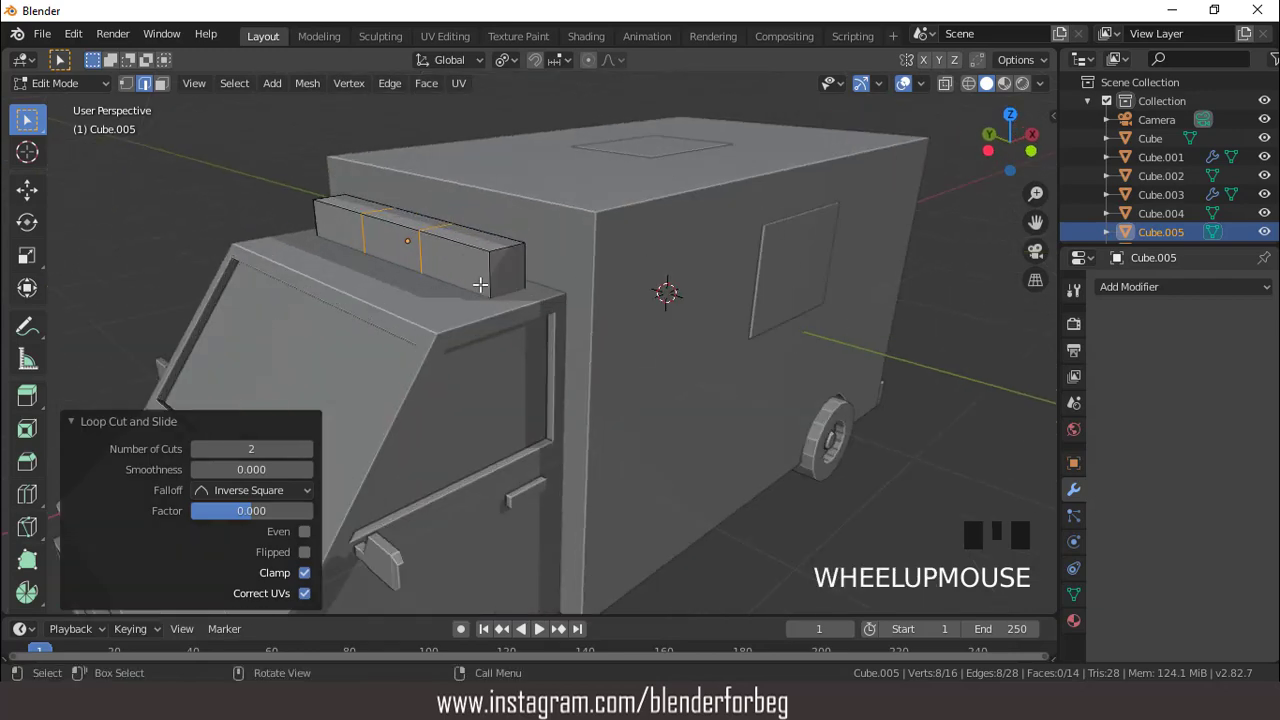
key(KP_1)
key(ctrl+KP_4)
key(ctrl+KP_4)
key(ctrl+KP_4)
key(ctrl+KP_4)
key(ctrl+KP_4)
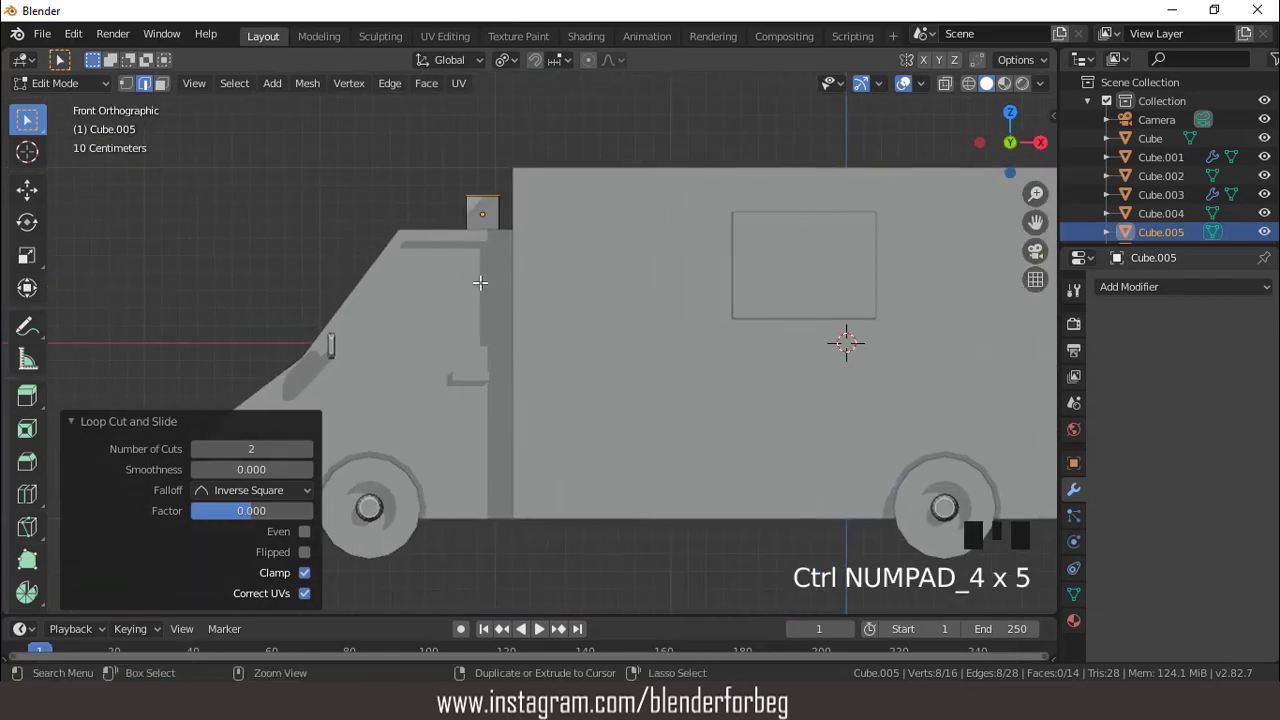
key(ctrl+KP_8)
key(ctrl+KP_8)
key(ctrl+KP_8)
key(ctrl+KP_8)
scroll(480, 282, up, 5)
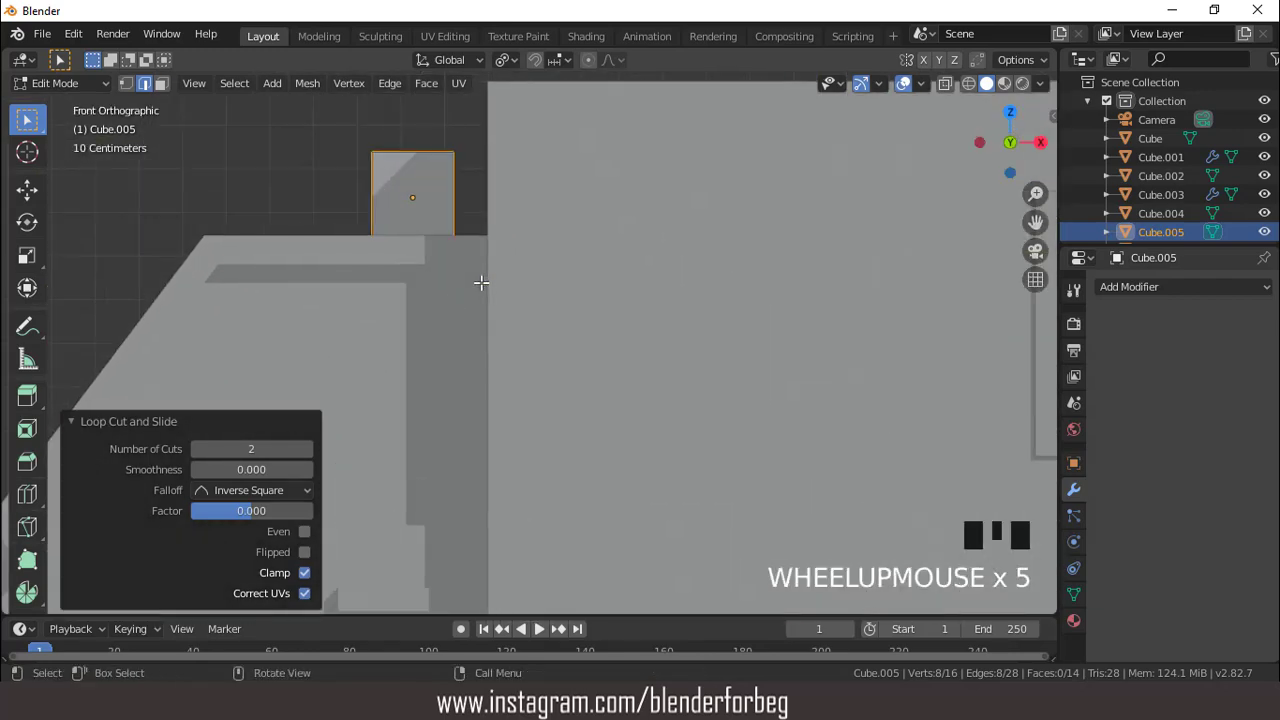
key(Tab)
key(g)
key(z)
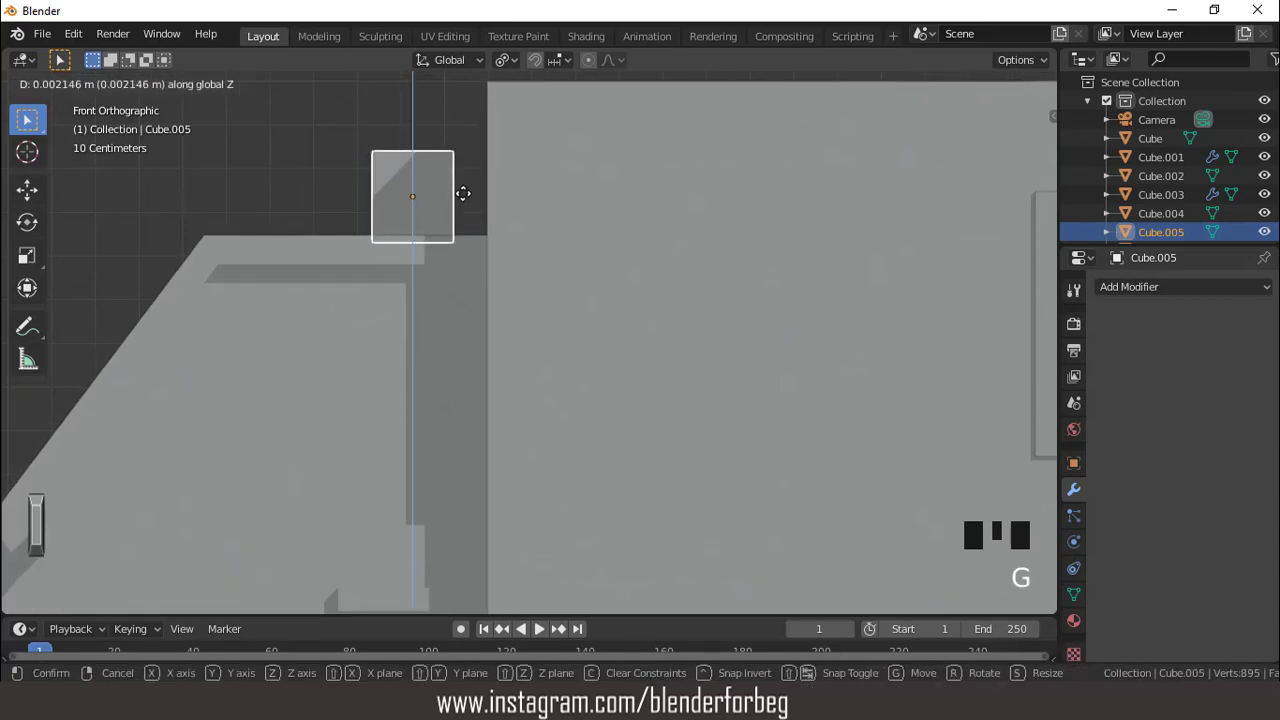
click(464, 189)
Show the truck in Material Preview shading and give the cab a new material with the default white base color
scroll(507, 250, down, 3)
mouse_move(507, 250)
middle_down()
mouse_move(549, 287)
mouse_move(728, 295)
mouse_move(507, 311)
mouse_move(654, 266)
mouse_move(483, 257)
mouse_move(517, 262)
middle_up()
scroll(507, 311, down, 1)
scroll(507, 311, down, 6)
scroll(628, 332, up, 3)
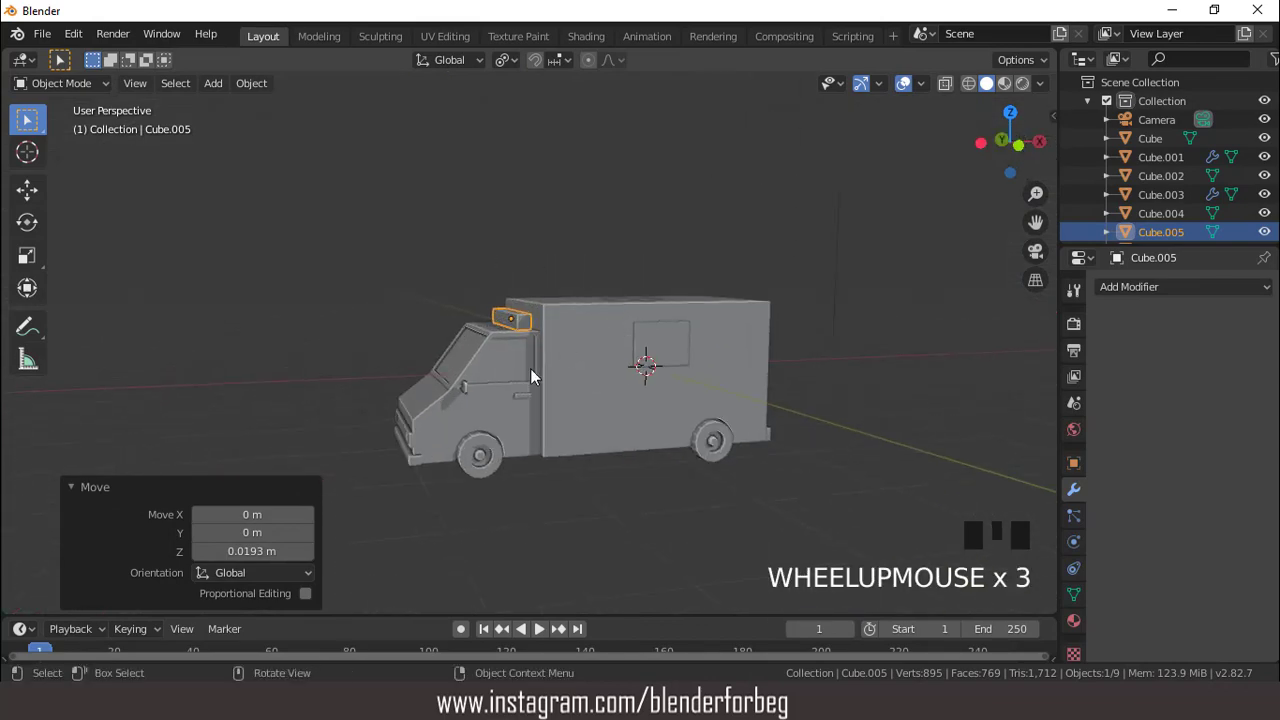
click(491, 389)
middle_drag(462, 354, 500, 368)
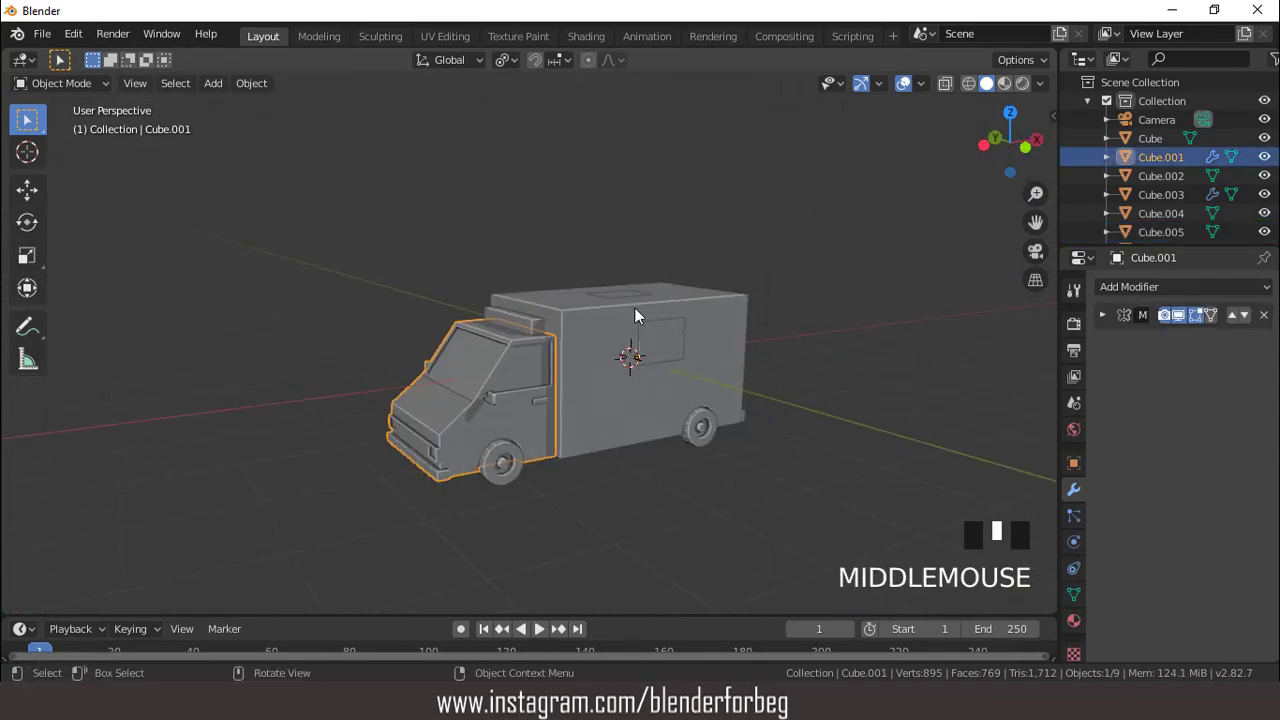
click(1005, 84)
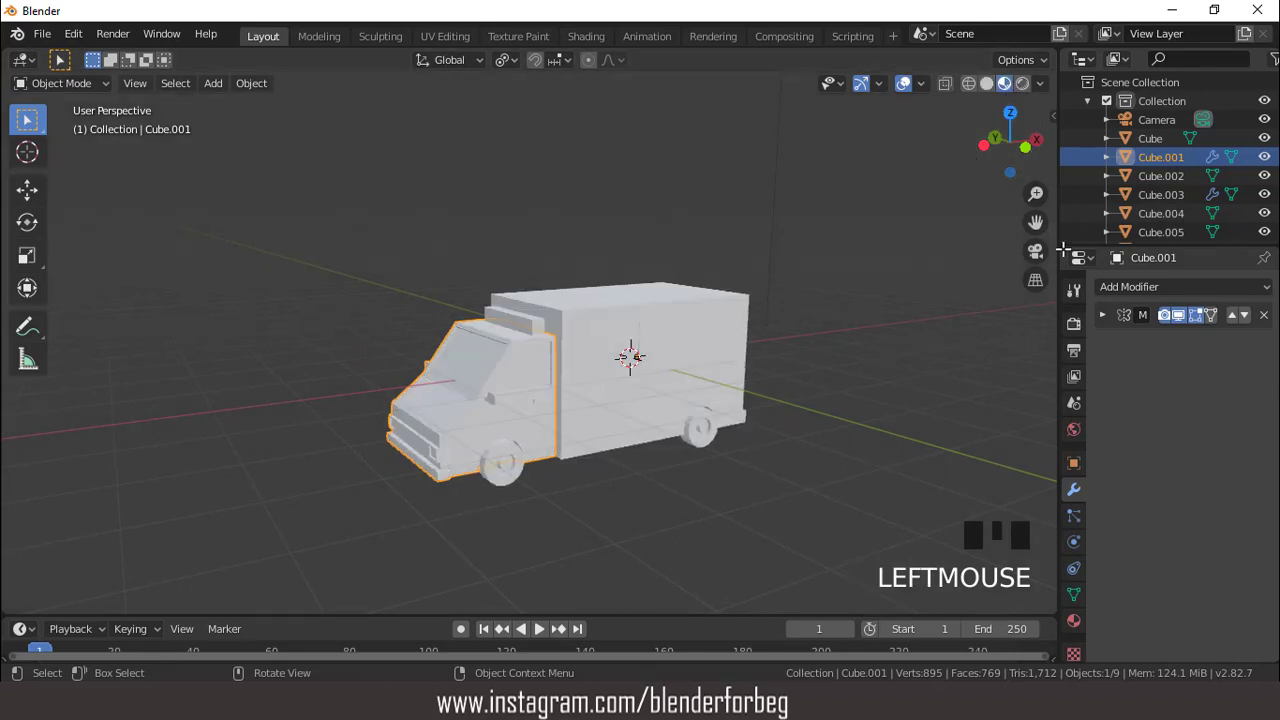
click(1073, 622)
click(1204, 364)
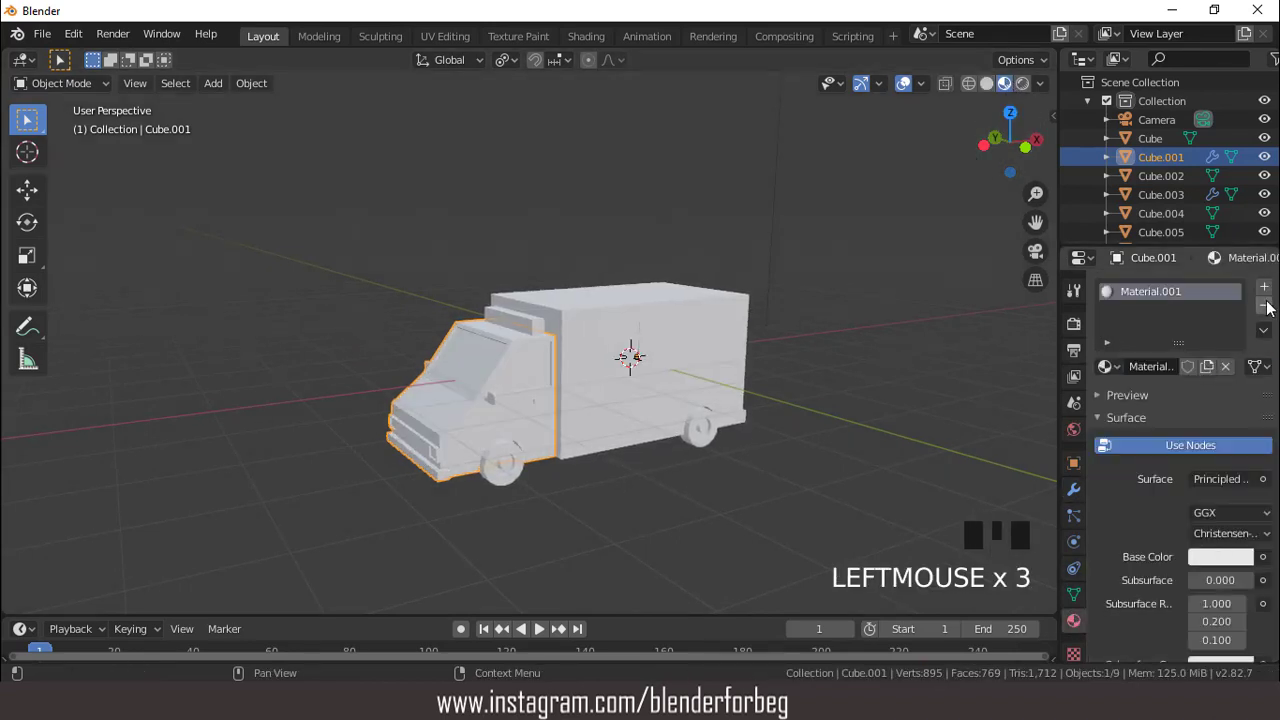
Add a second material to the cab with a cyan-blue base color, about hue 0.528 and saturation 0.908
click(1265, 289)
click(1198, 403)
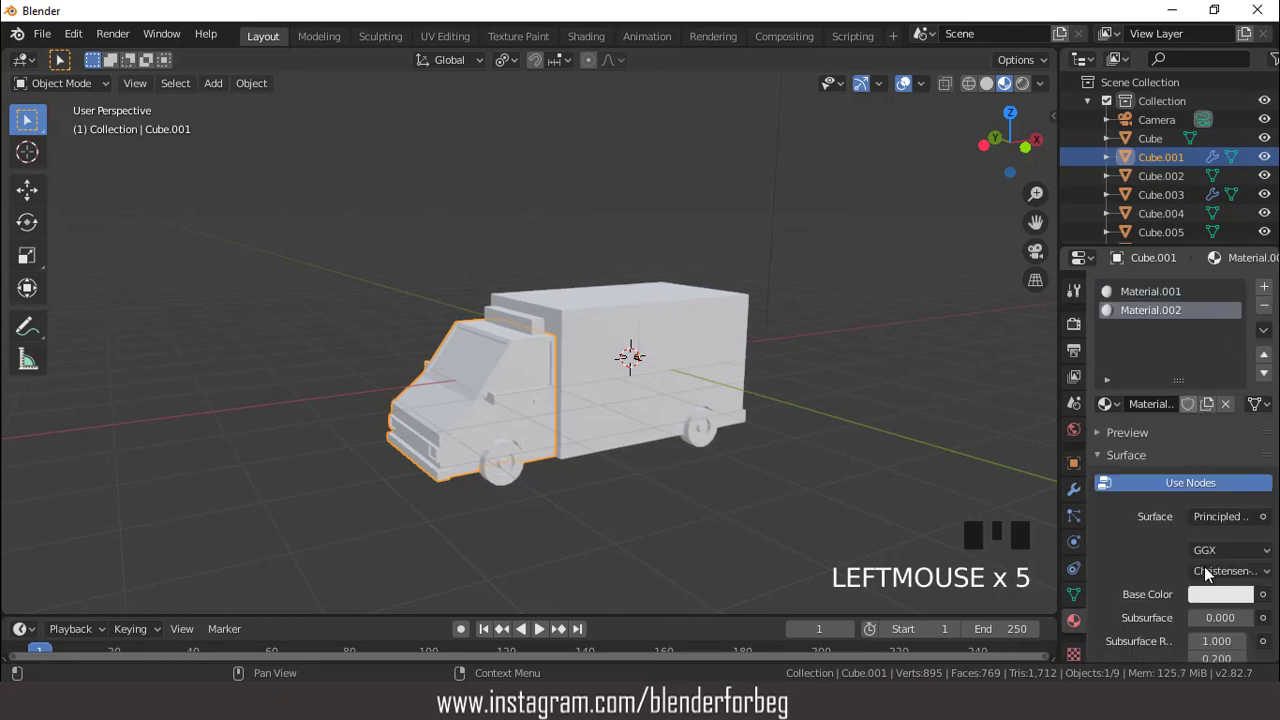
click(1212, 593)
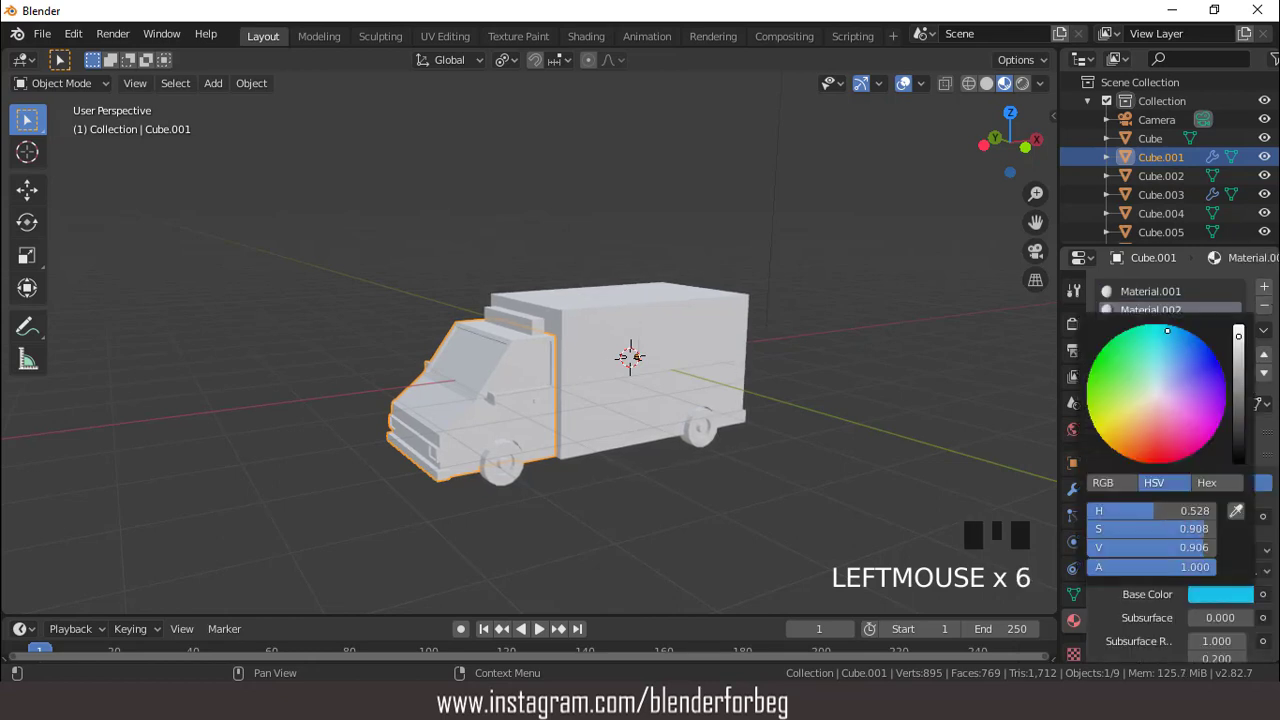
drag(1169, 331, 1238, 354)
Add a third material to the cab with a mid-gray base color, value about 0.48
click(1264, 288)
click(1165, 408)
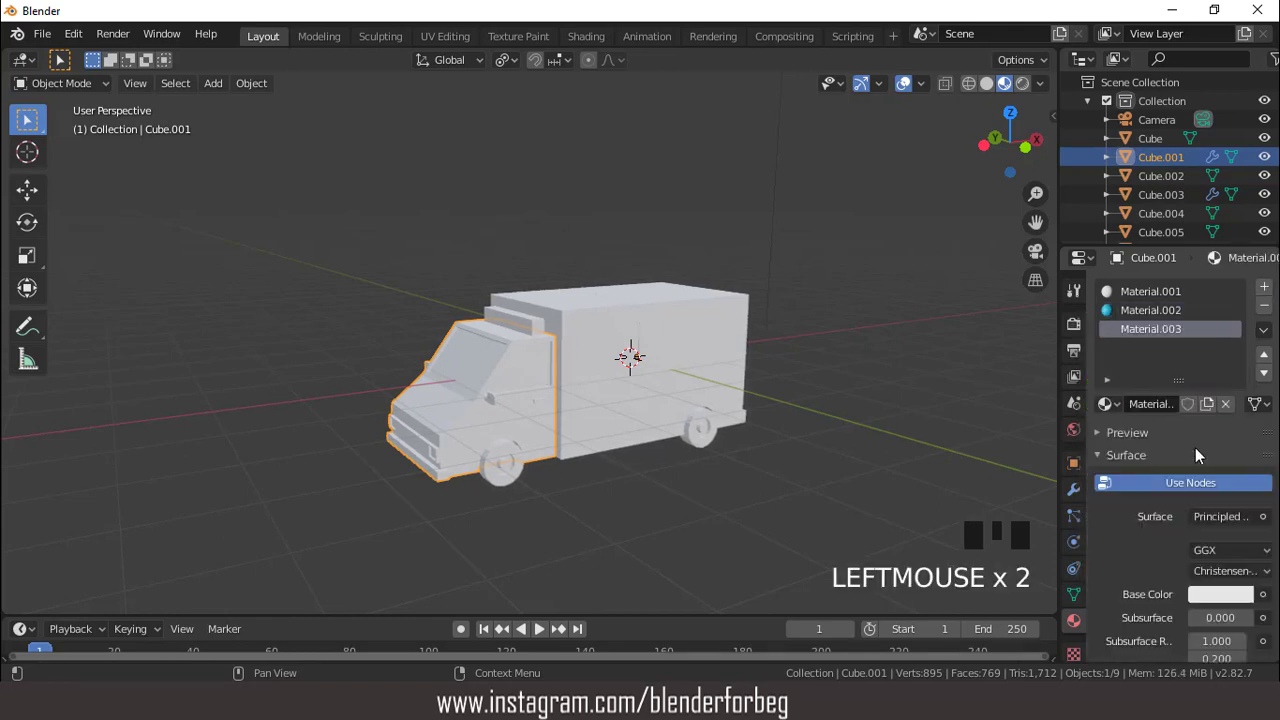
click(1221, 594)
drag(1238, 356, 1238, 397)
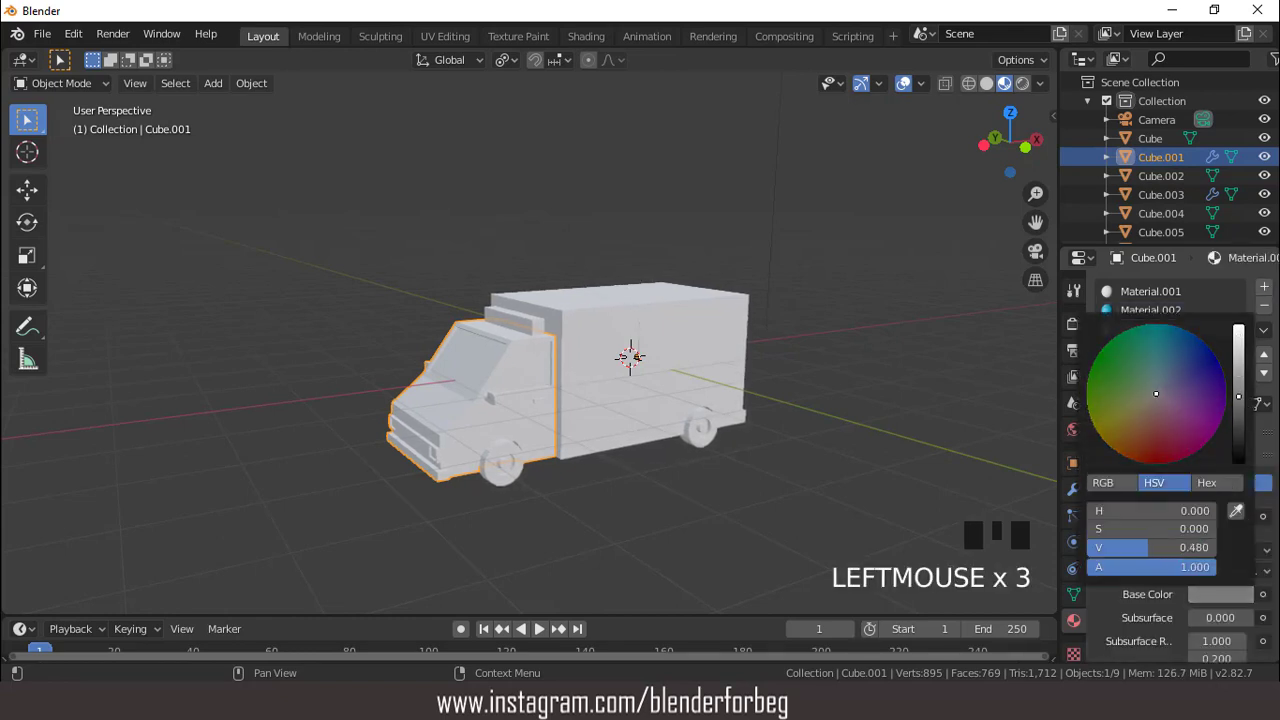
Add a fourth material to the cab with a black base color, value 0
click(1264, 289)
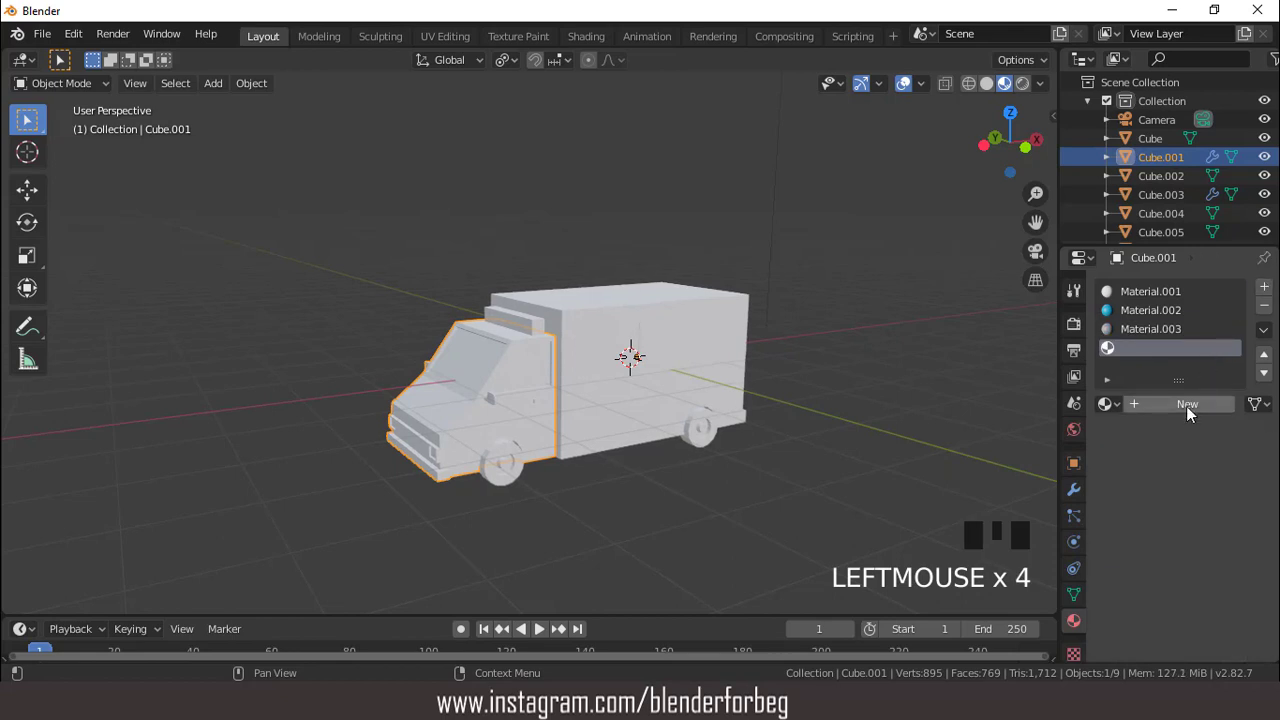
click(1187, 405)
click(1226, 594)
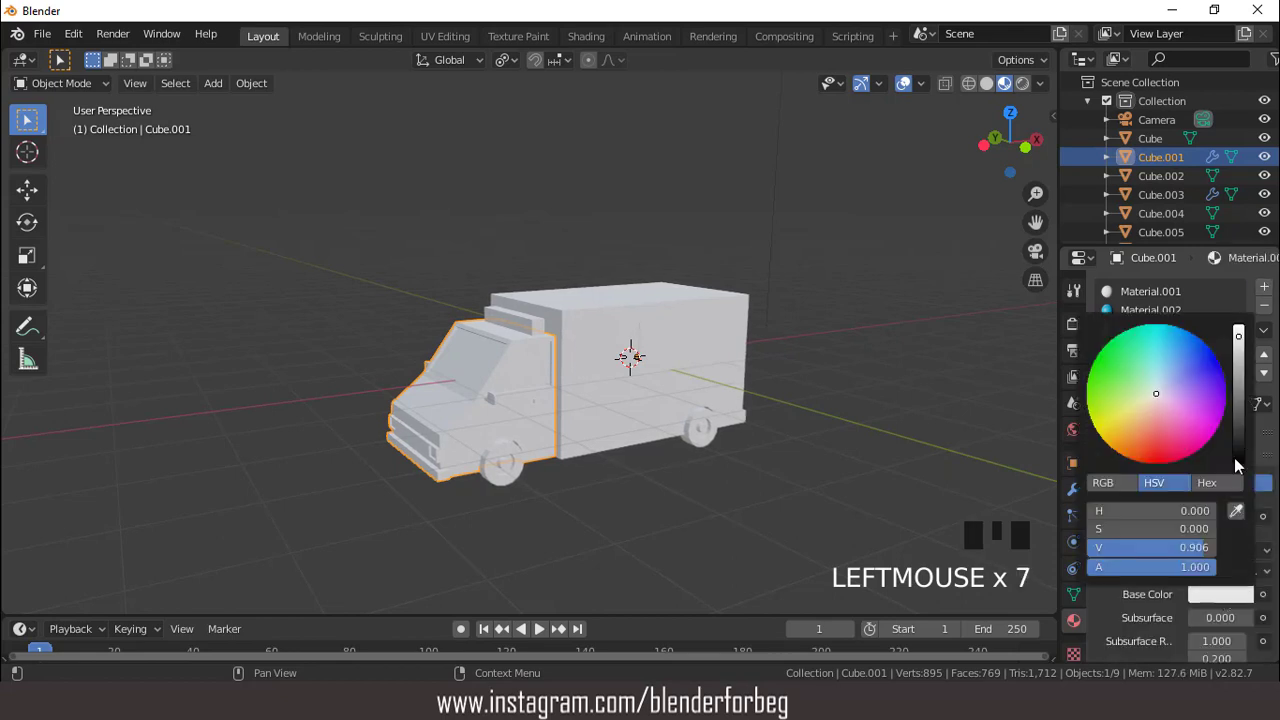
drag(1238, 337, 1238, 462)
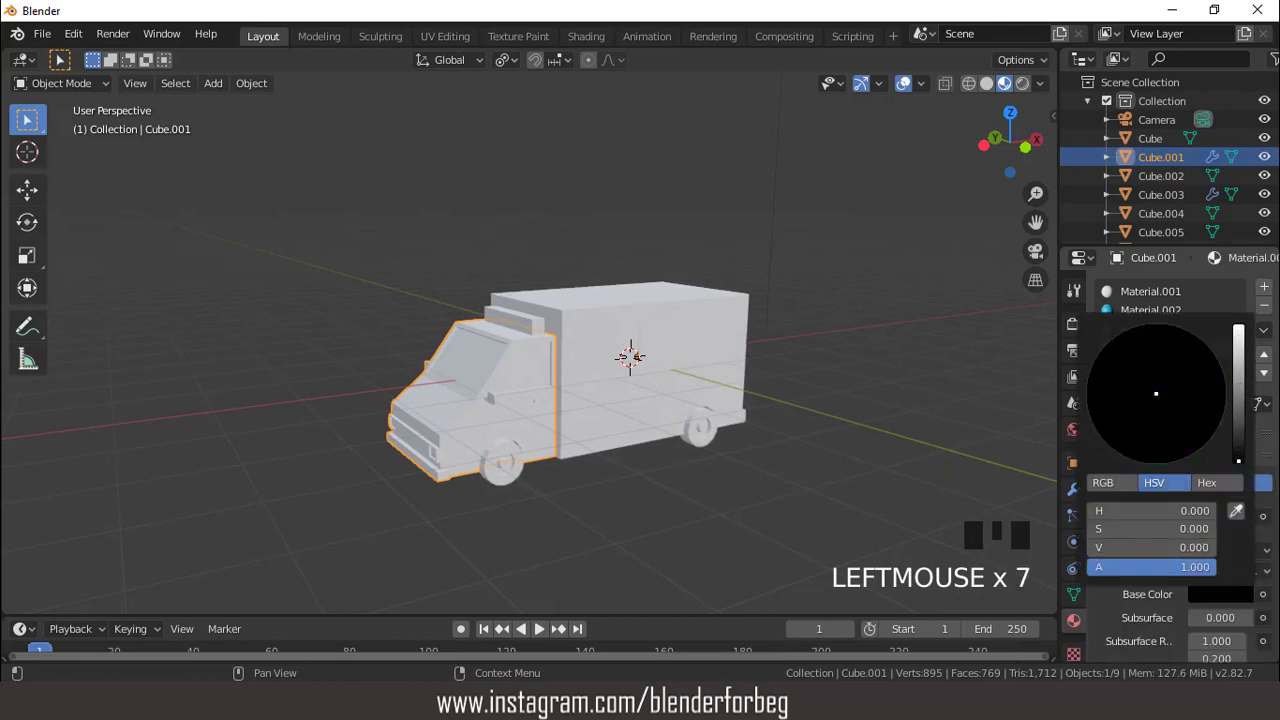
Add a fifth cab material using a yellow Emission shader with strength 4
click(1264, 288)
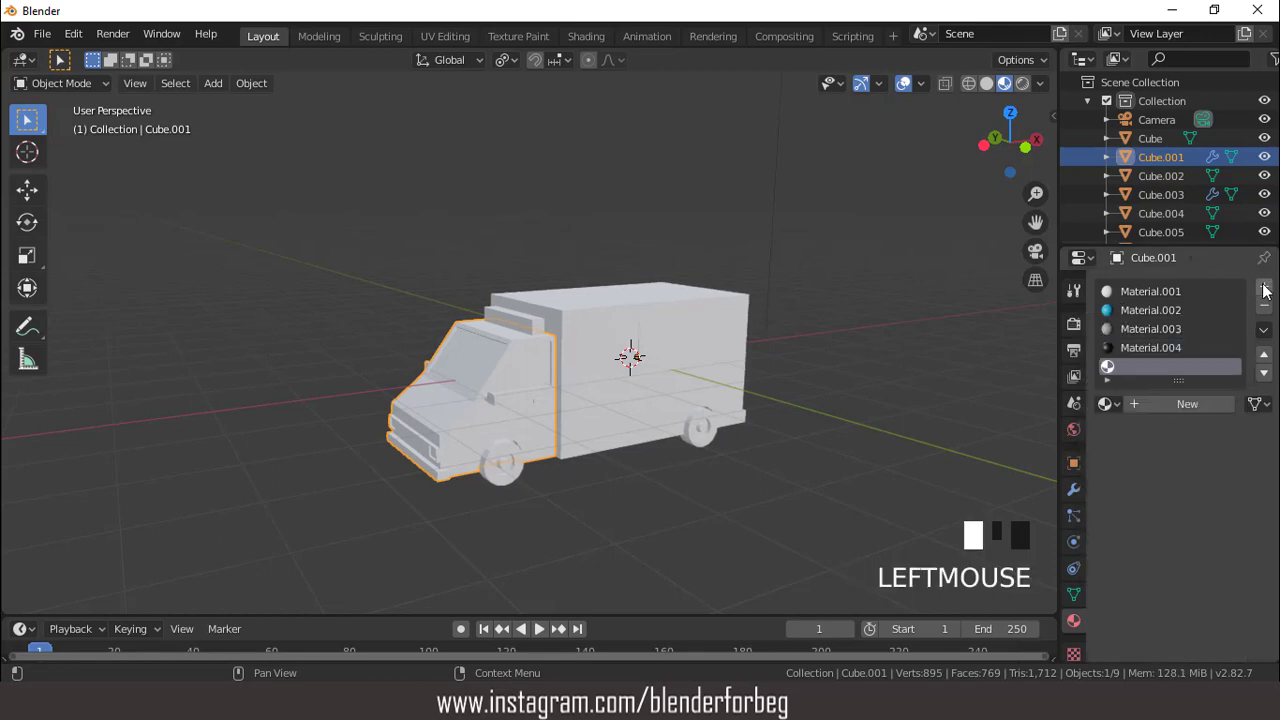
click(1191, 405)
click(1203, 520)
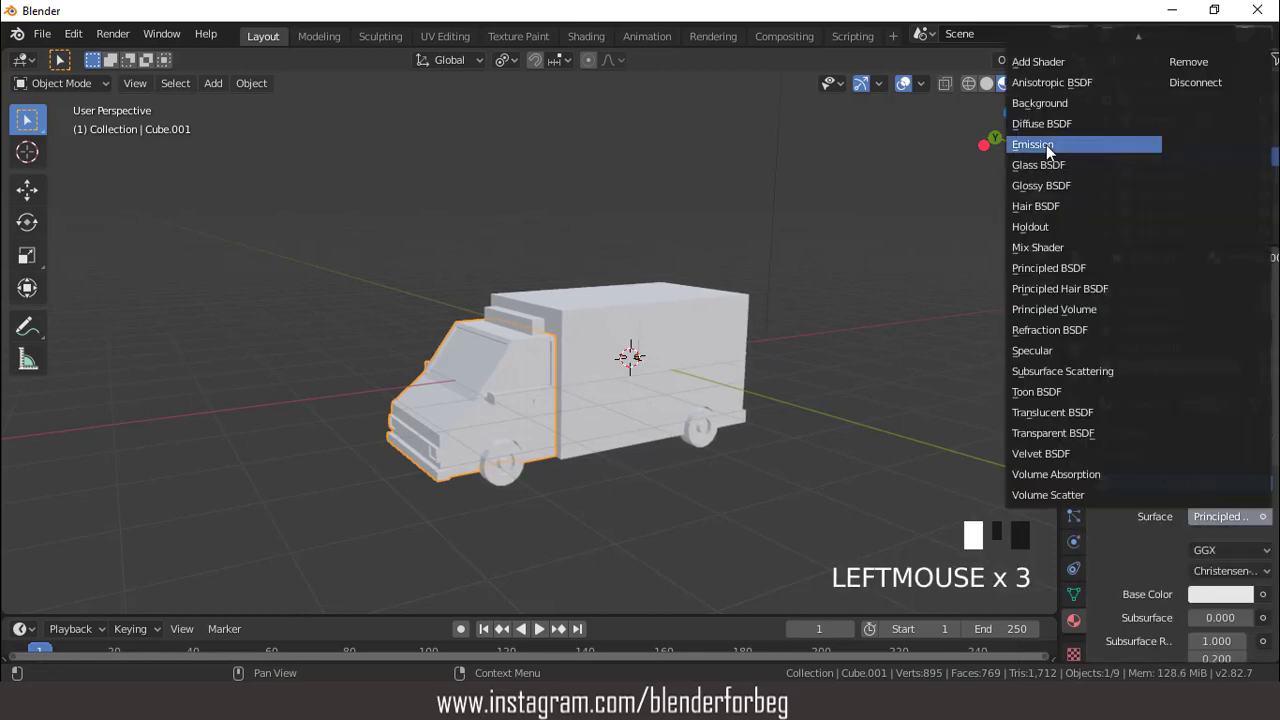
click(1046, 145)
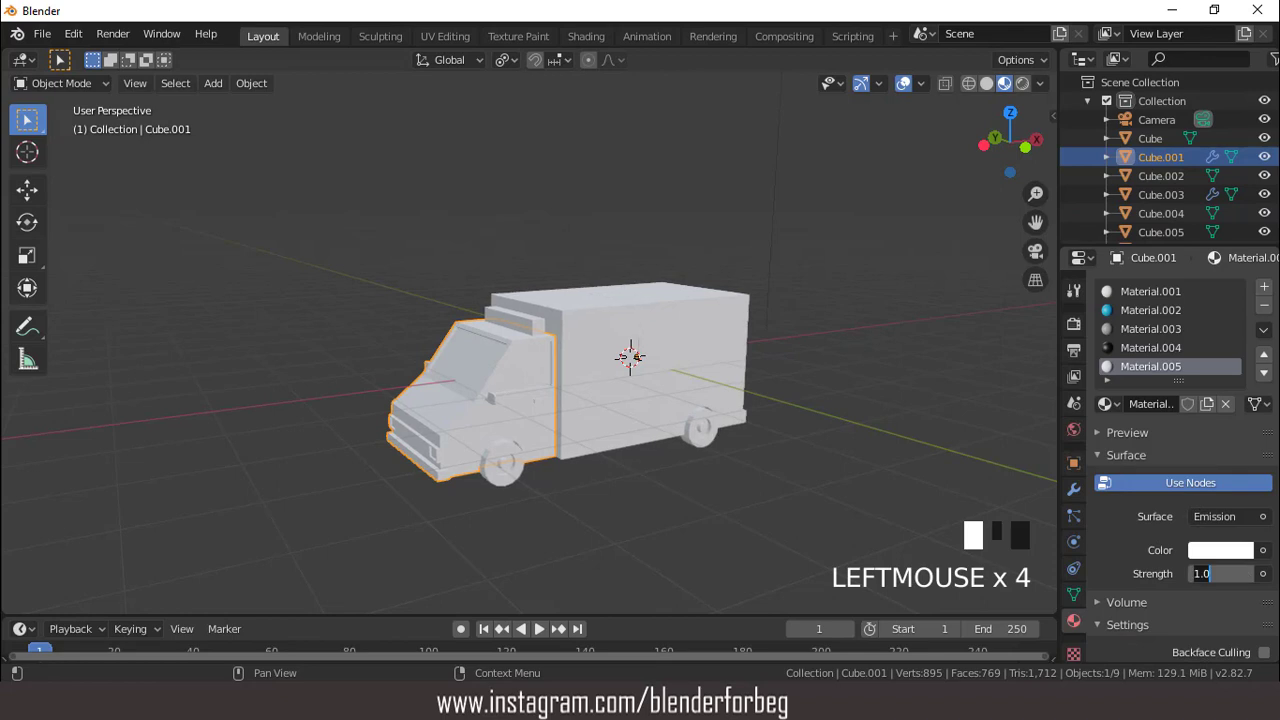
click(1200, 552)
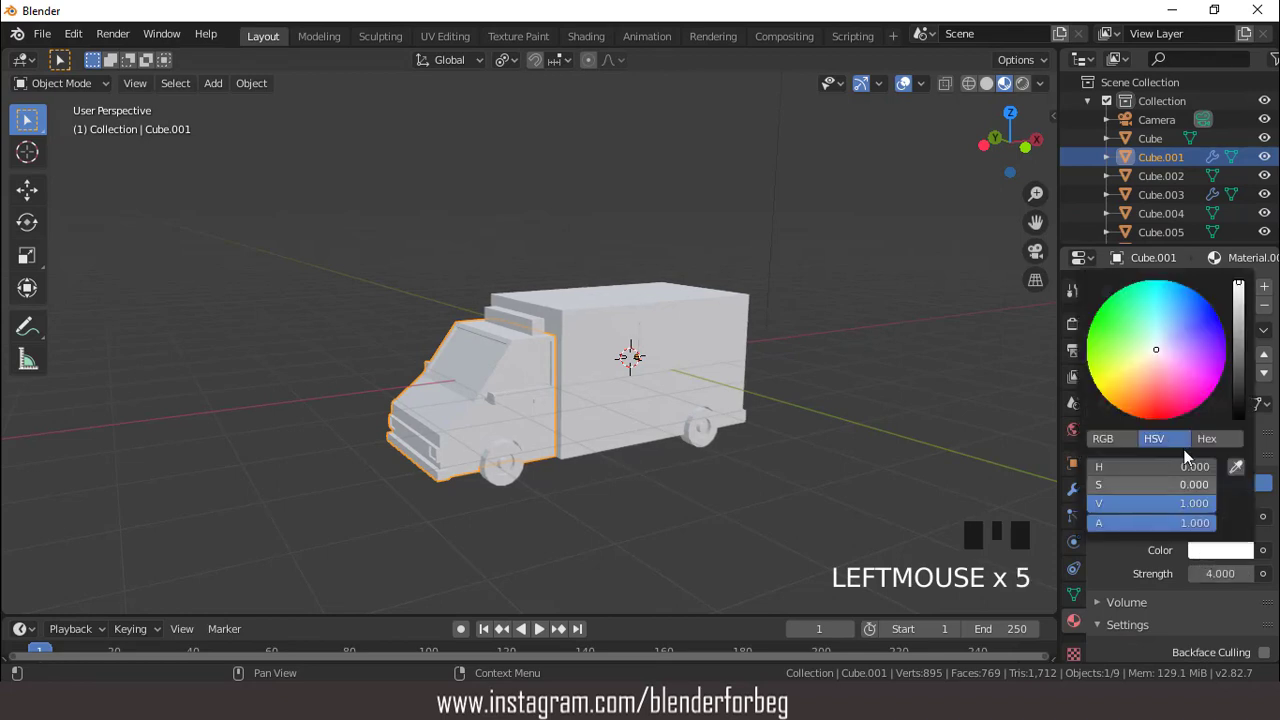
click(1120, 399)
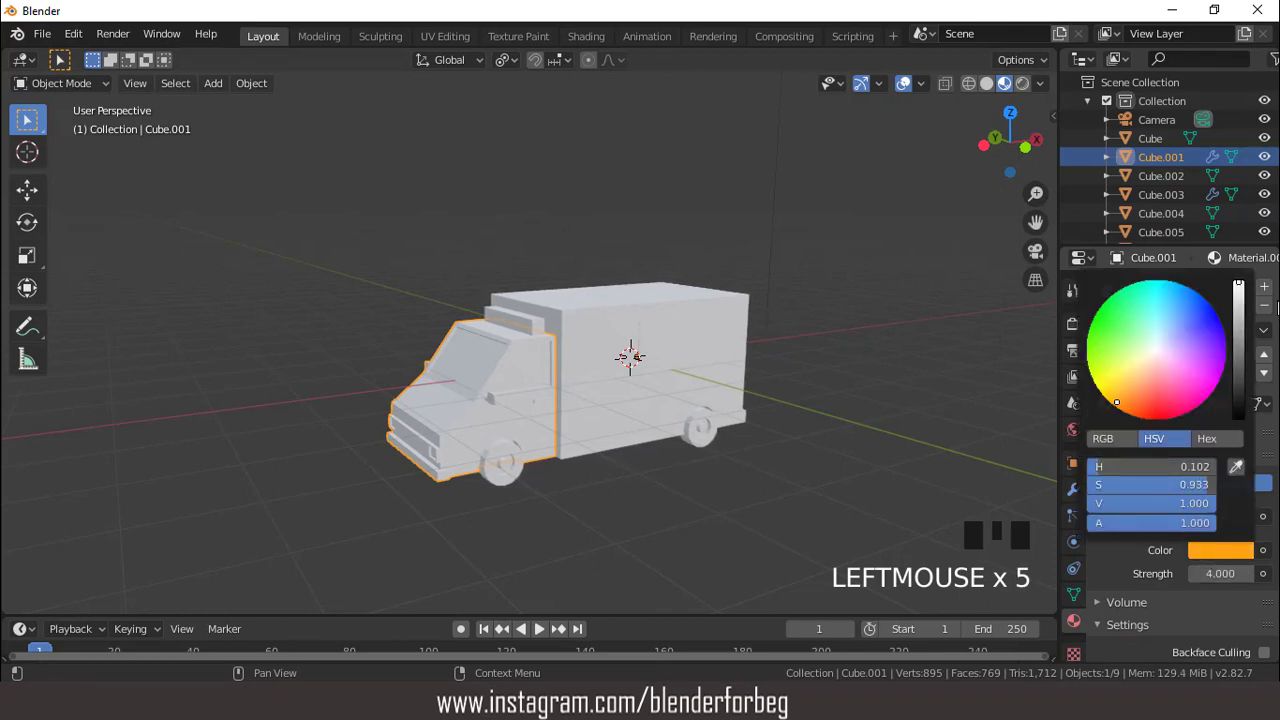
Add a sixth cab material using a red Emission shader with strength 4
click(1264, 287)
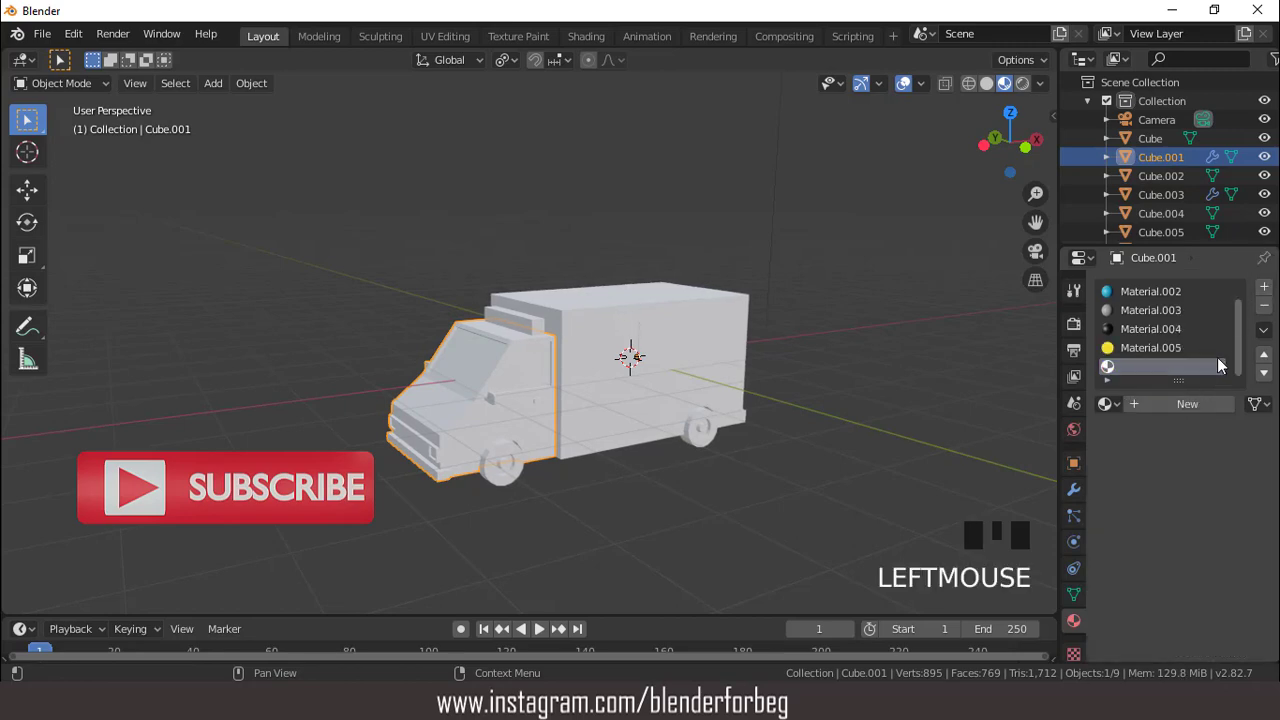
click(1183, 400)
click(1220, 516)
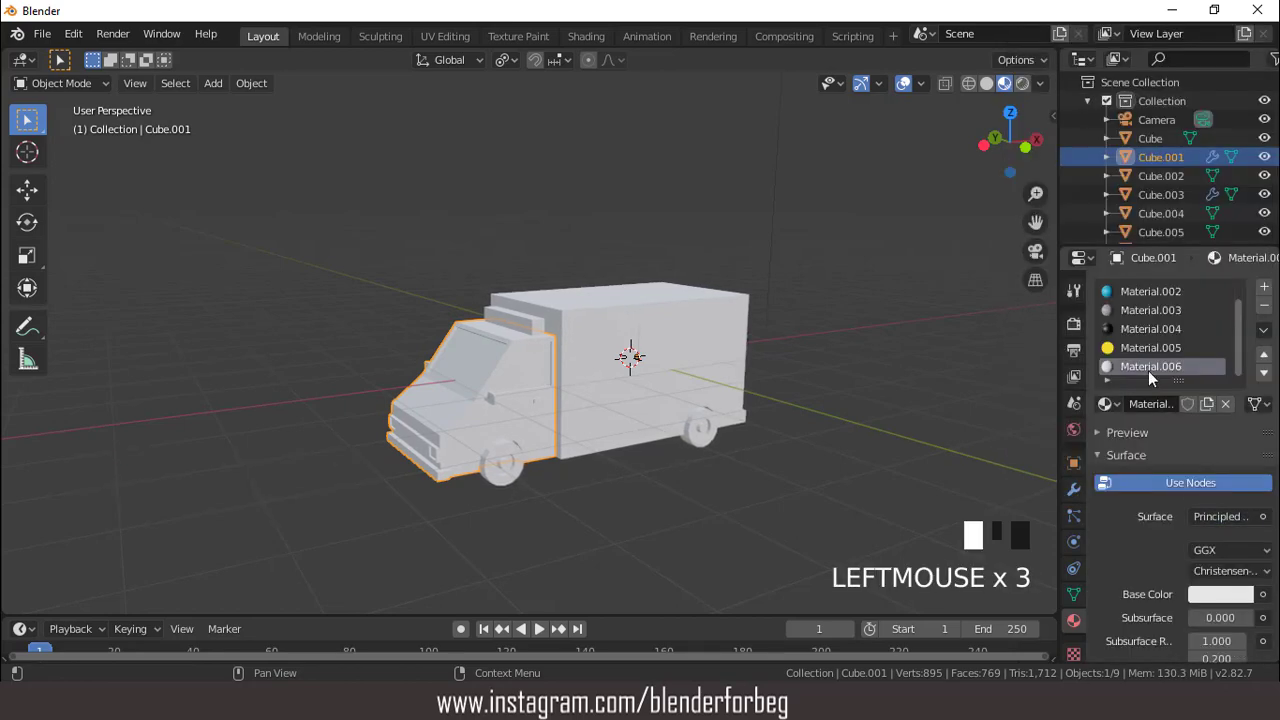
click(1226, 516)
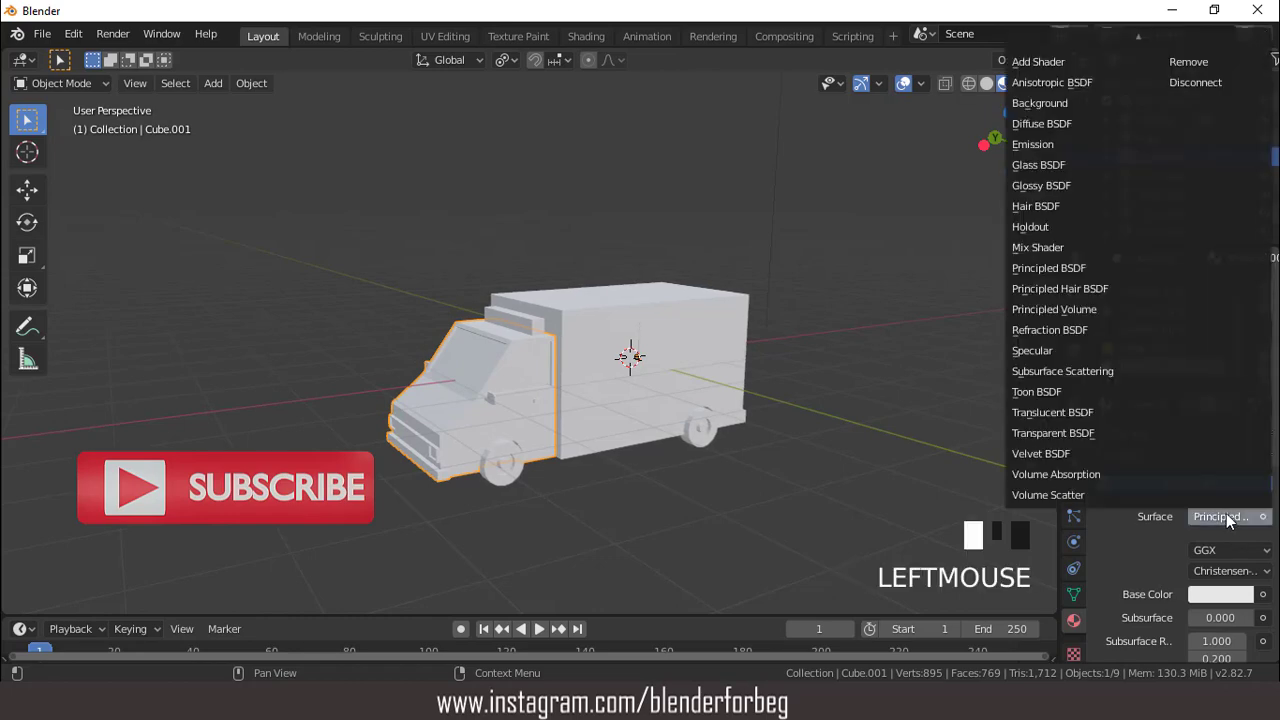
click(1039, 144)
click(1222, 552)
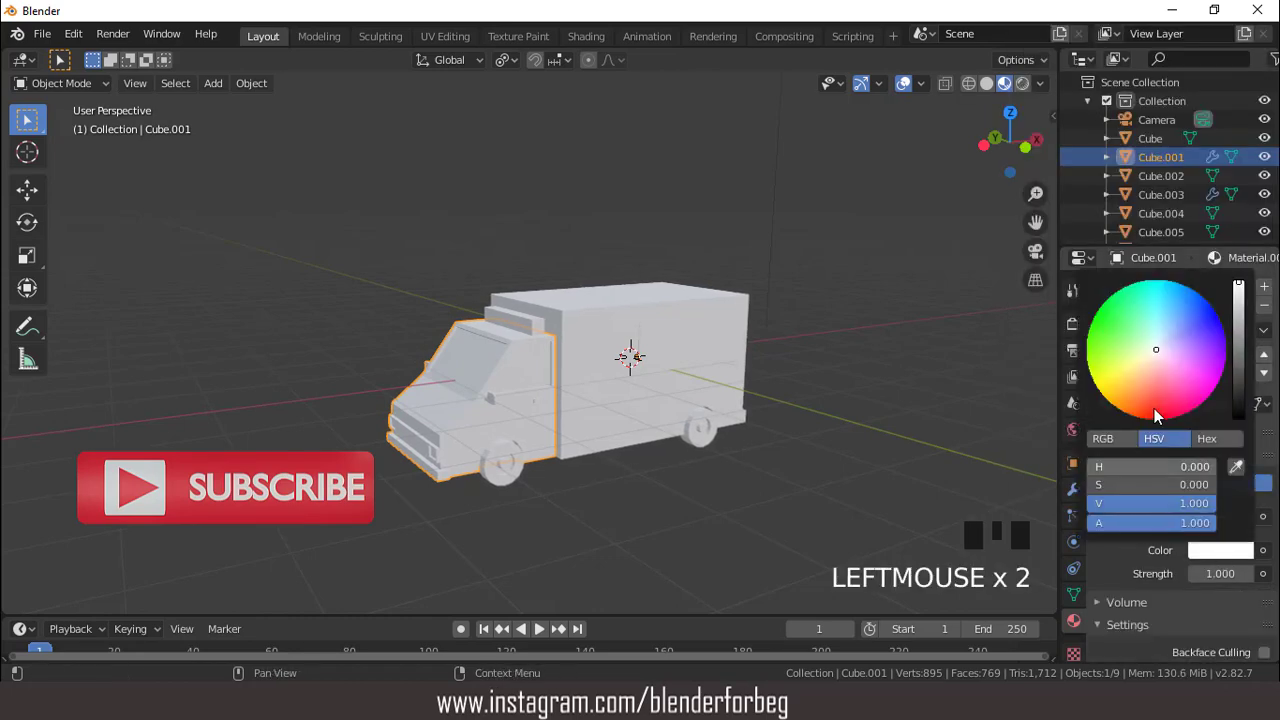
click(1155, 415)
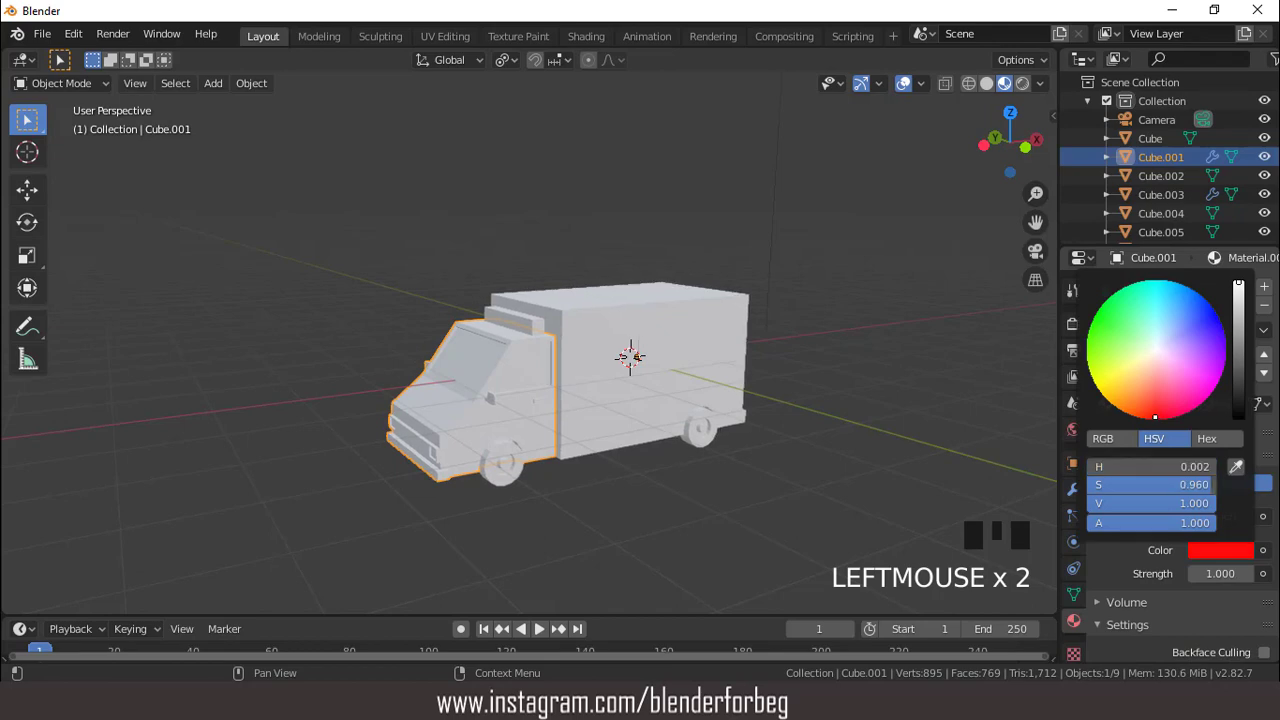
click(1224, 573)
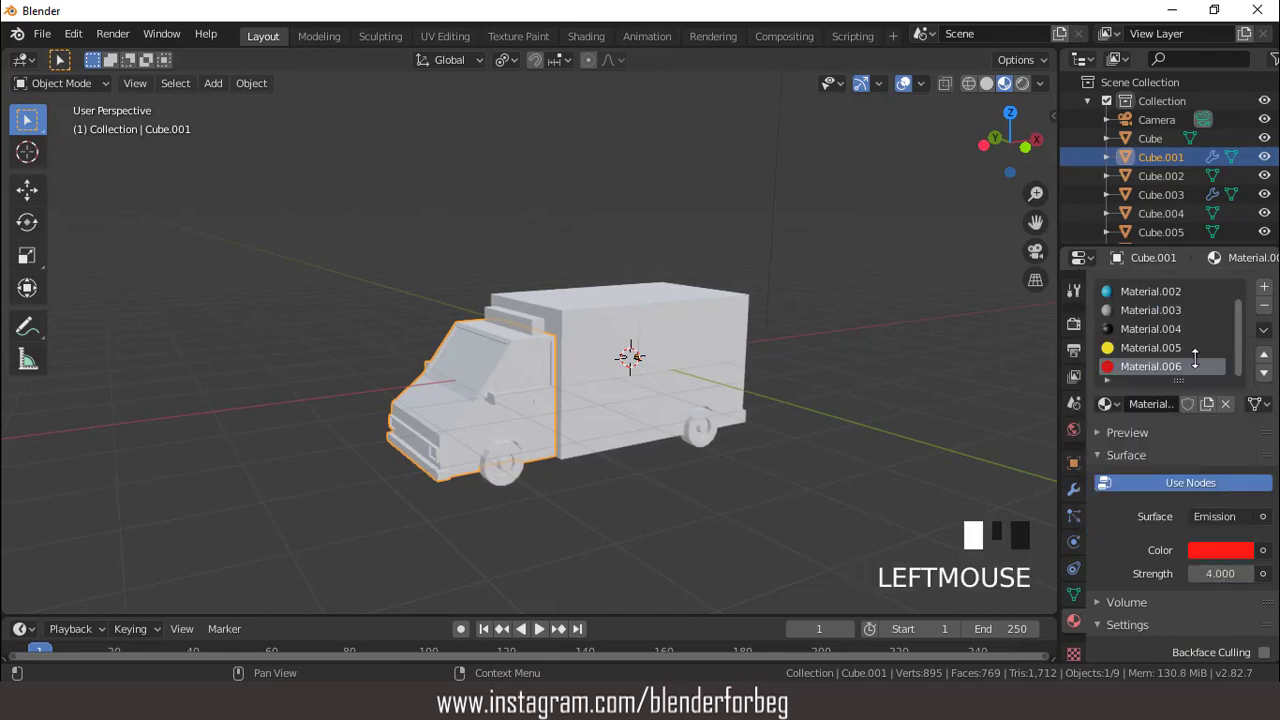
Assign the cyan-blue material to the cab's windshield and side window faces
scroll(792, 383, up, 2)
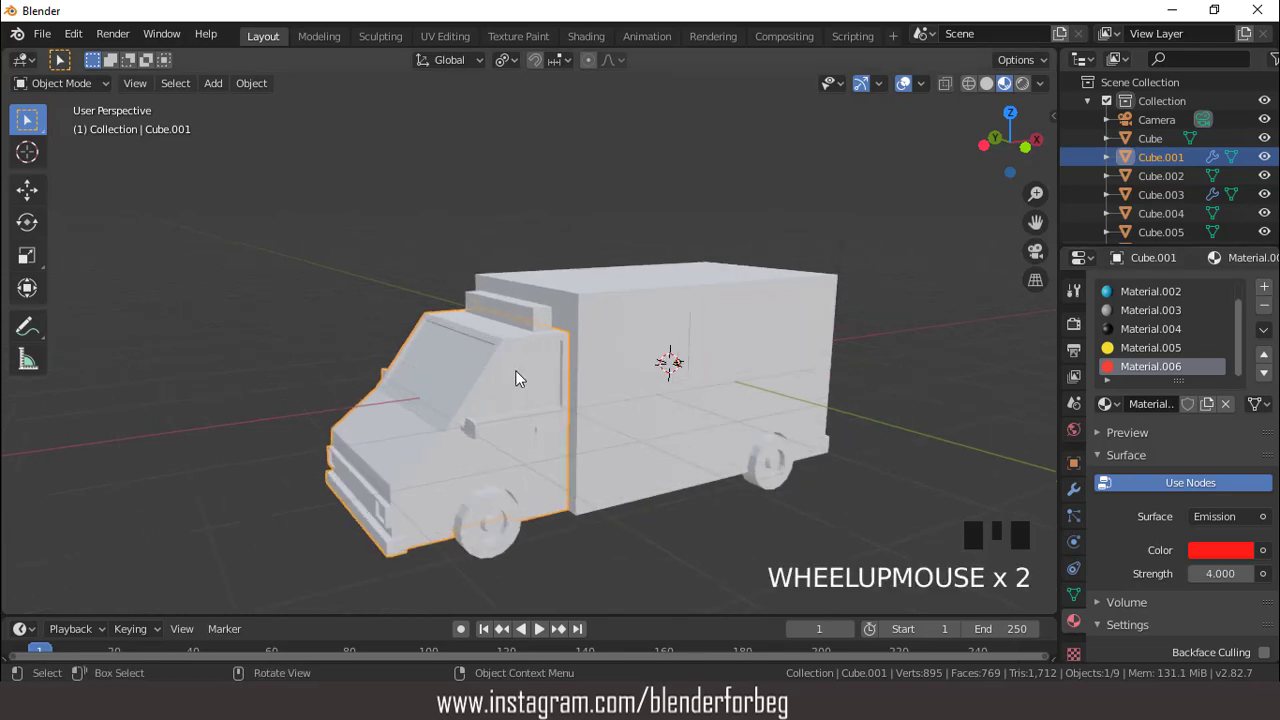
key(Tab)
middle_drag(515, 370, 463, 359)
key(3)
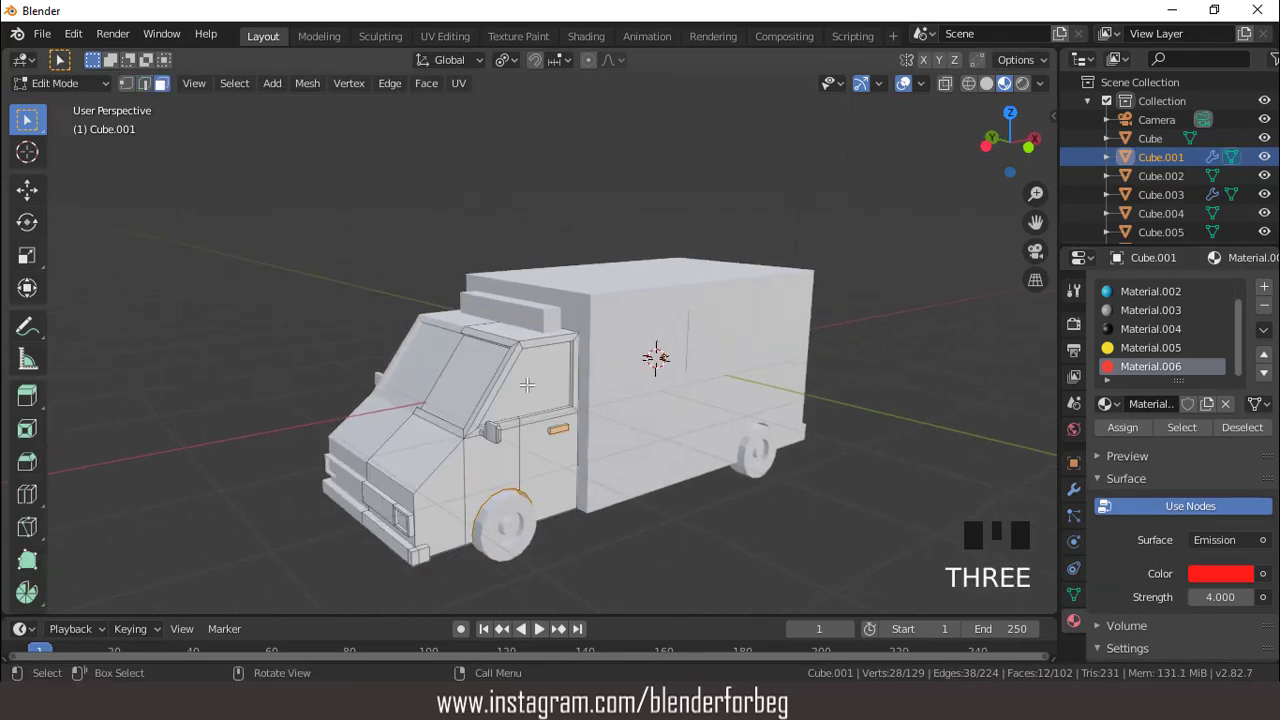
click(463, 359)
shift+click(463, 359)
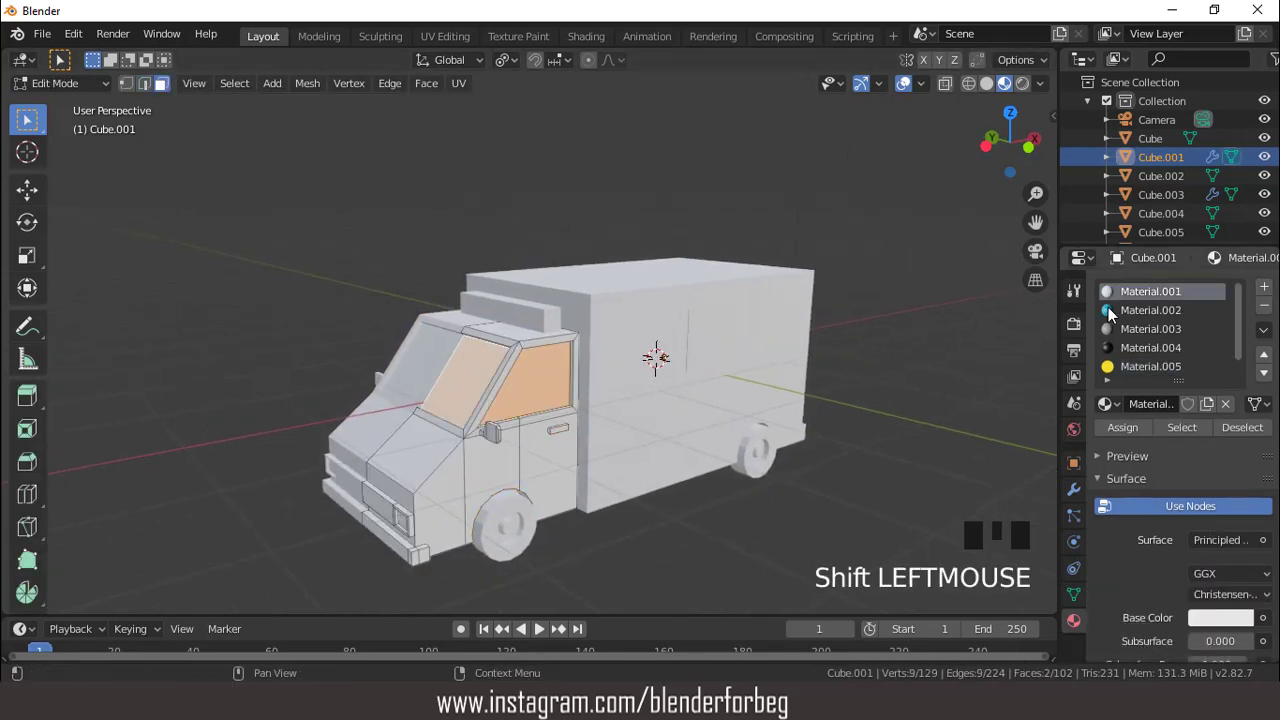
click(1145, 310)
click(1123, 429)
Assign the black material to all linked faces of the cab's door handle
middle_drag(545, 432, 560, 438)
click(553, 430)
scroll(549, 427, up, 1)
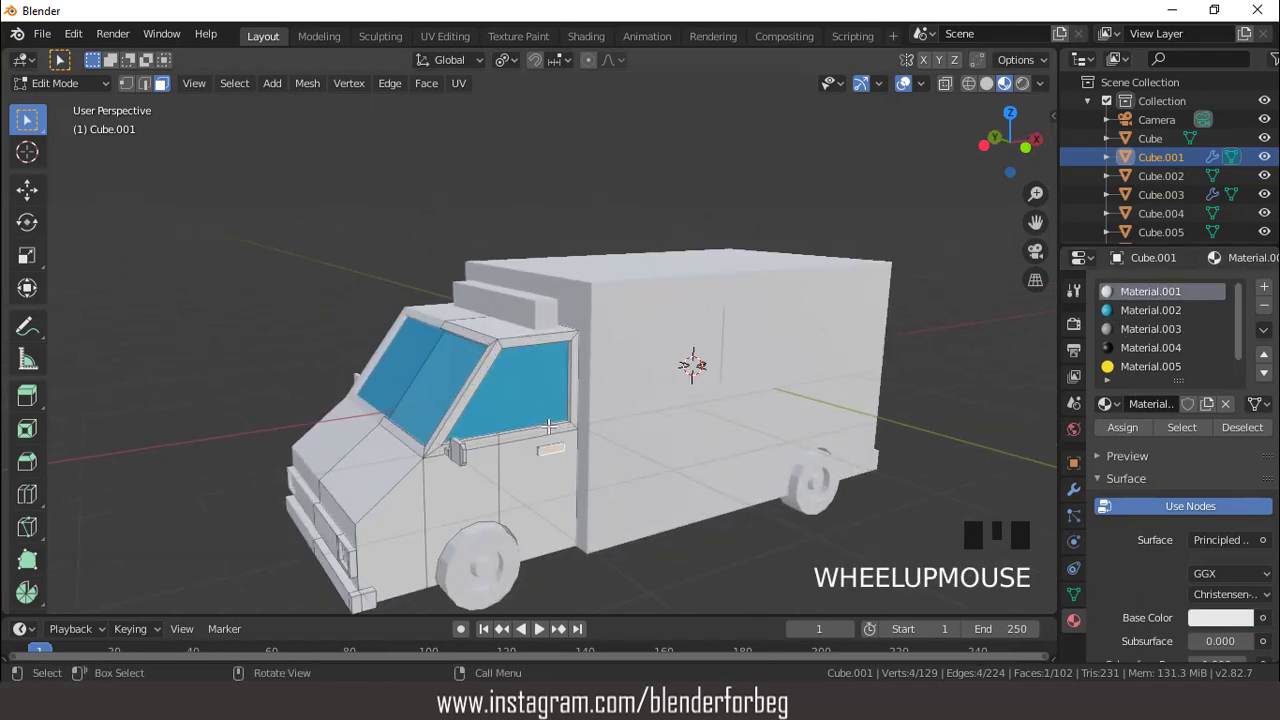
key(l)
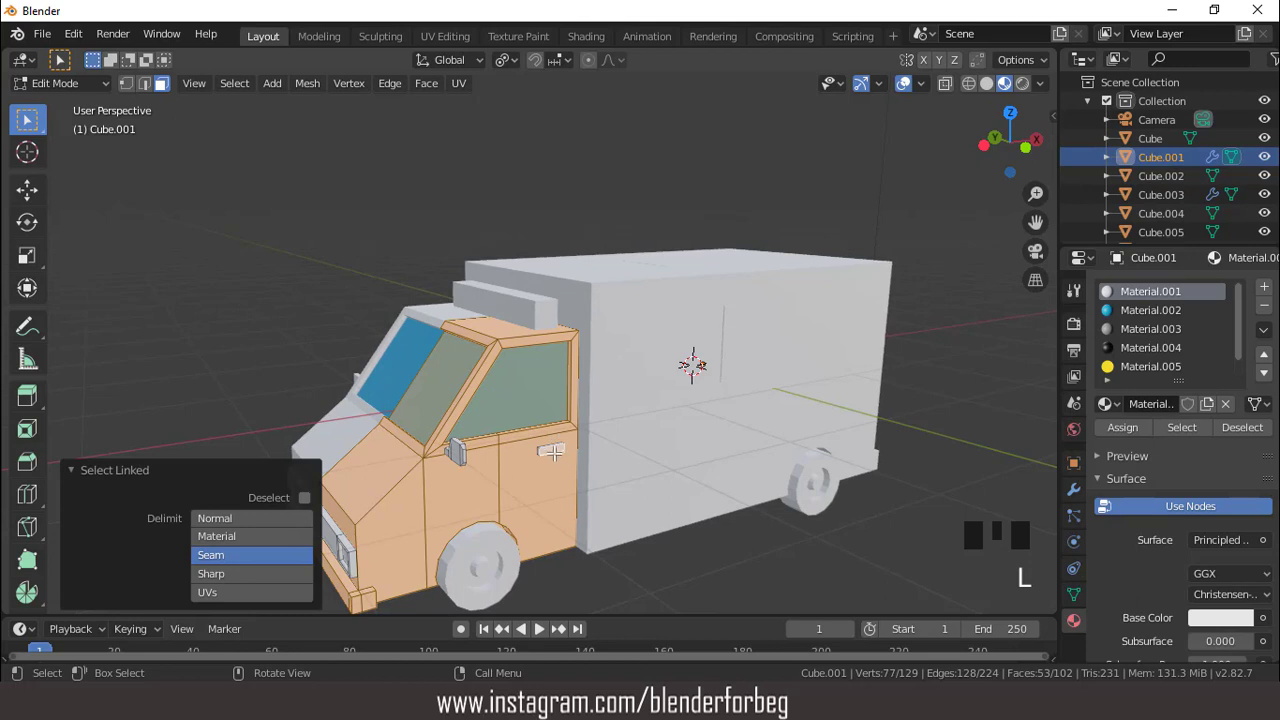
click(553, 451)
key(l)
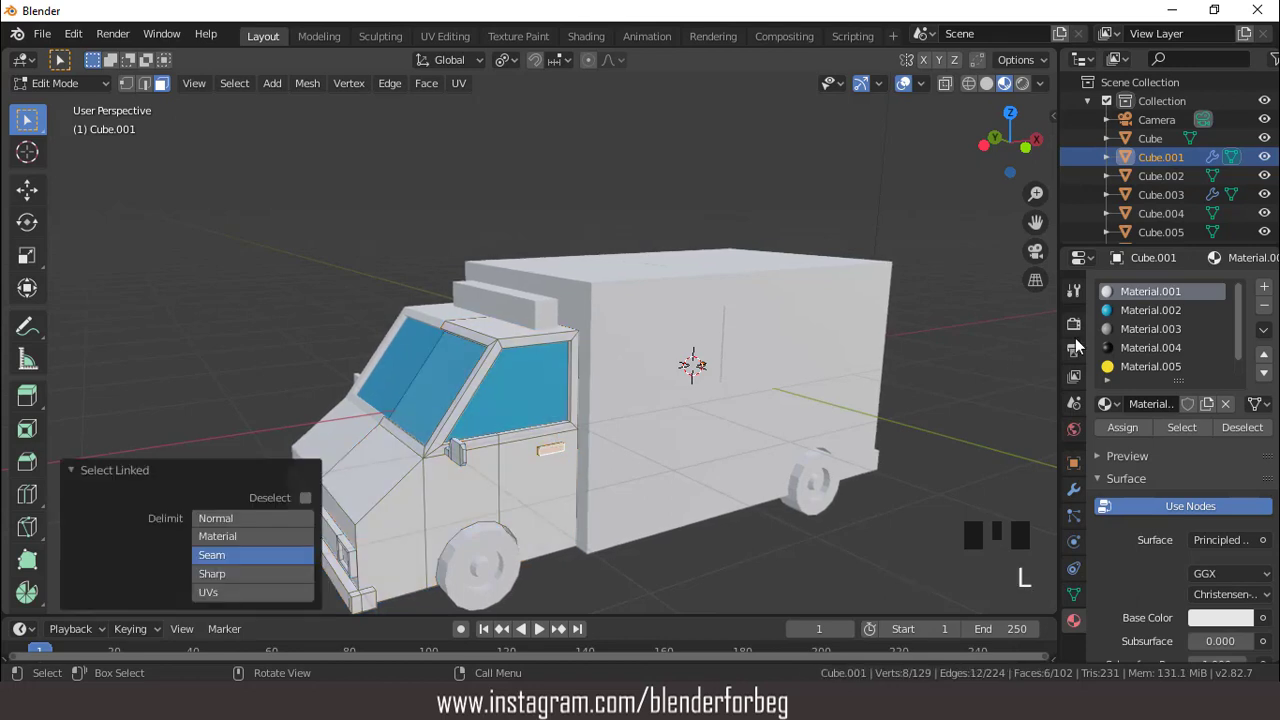
click(1119, 349)
click(1122, 427)
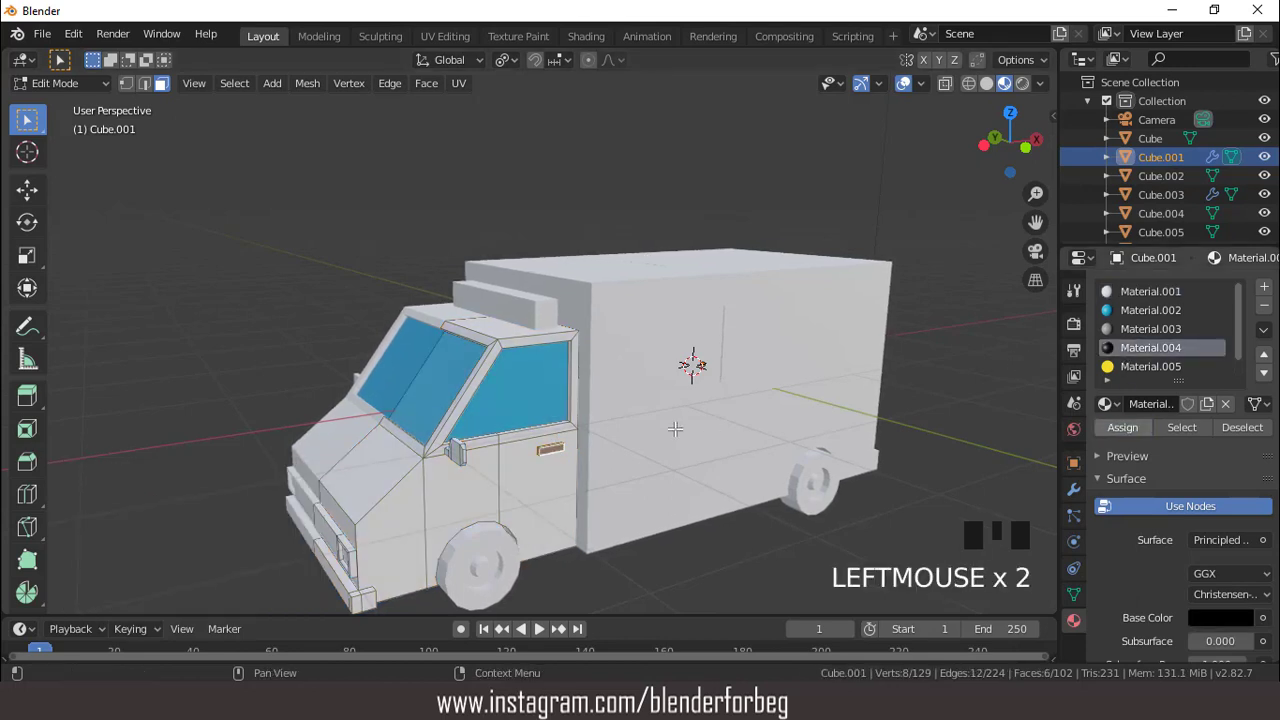
Assign the black material to all linked faces of the cab's side mirror
click(460, 452)
key(l)
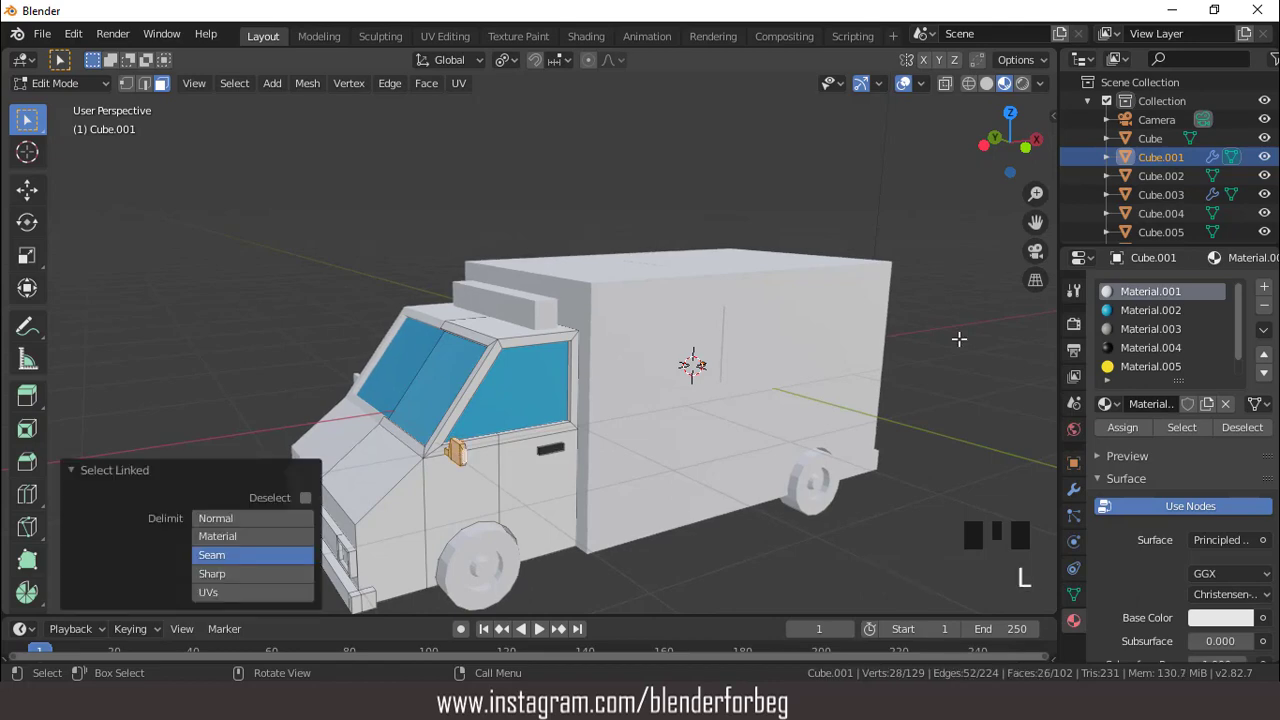
click(1133, 347)
click(1112, 425)
Assign the gray Material.003 to the rear-facing glass face of the cab's side mirror
middle_drag(980, 420, 333, 406)
click(355, 386)
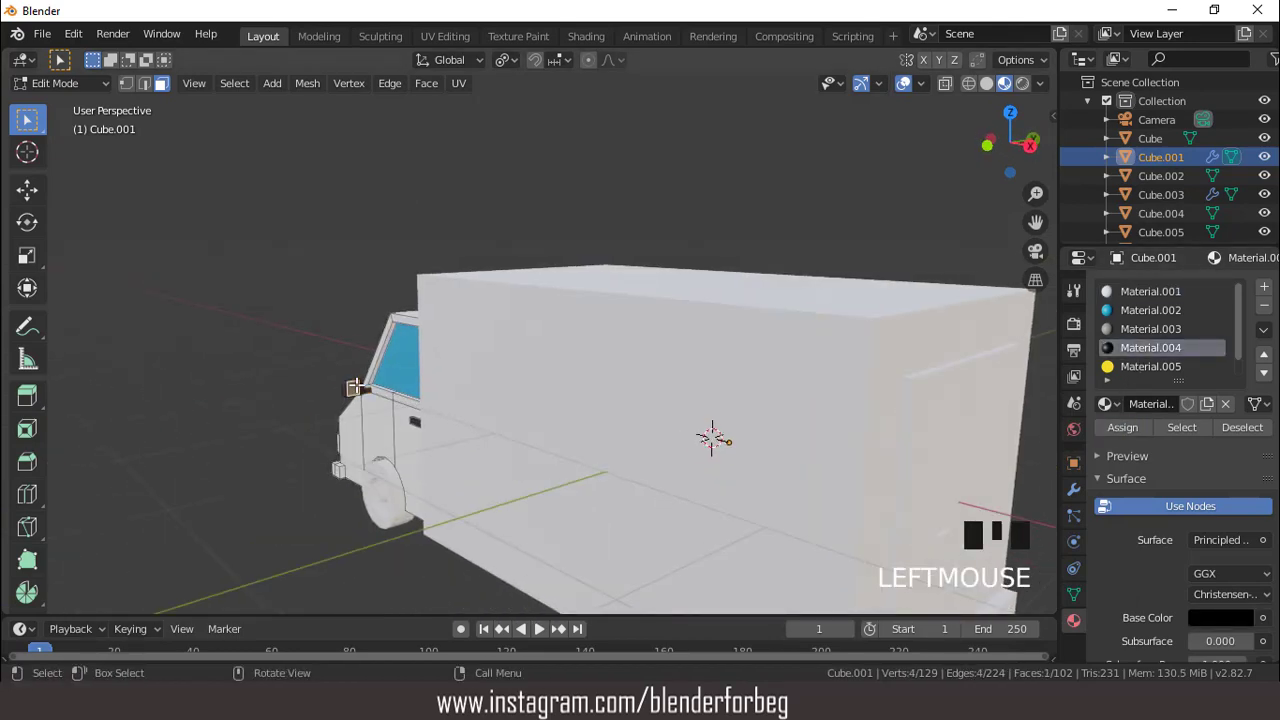
click(1135, 328)
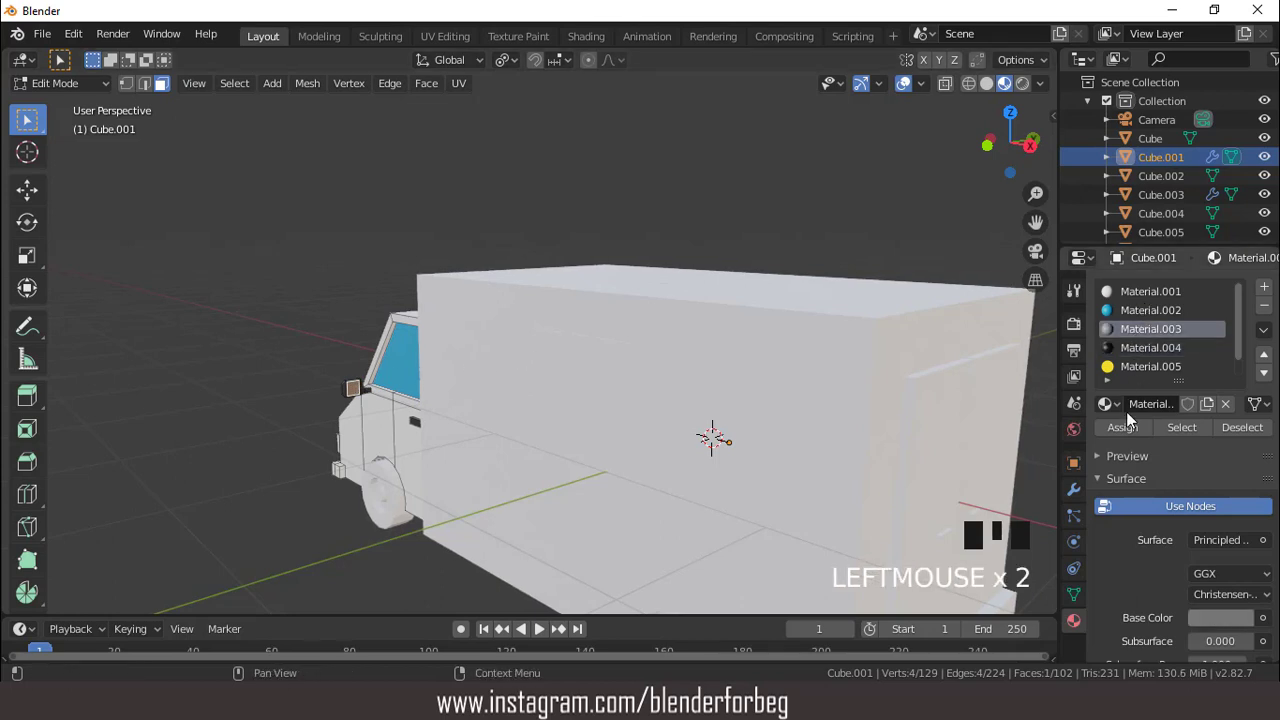
click(1122, 427)
Assign the black Material.004 to all linked faces of the cab's front grille and headlight frame
middle_drag(478, 305, 297, 421)
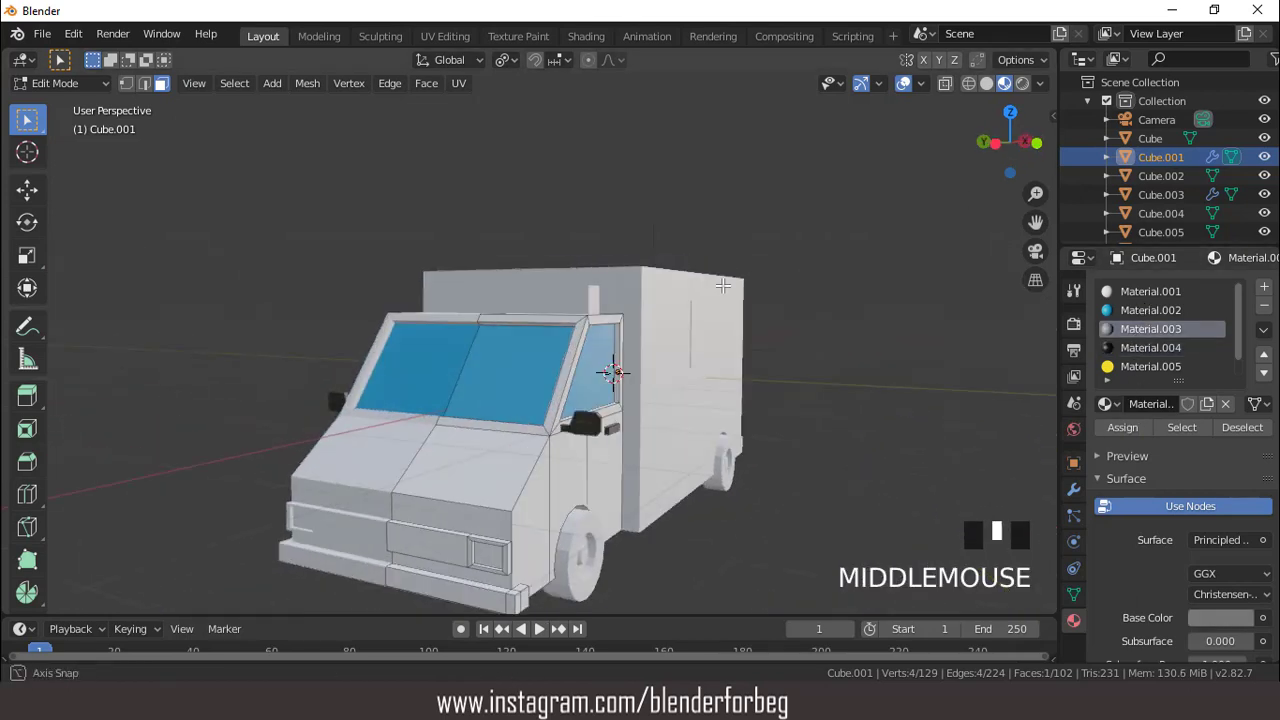
click(451, 551)
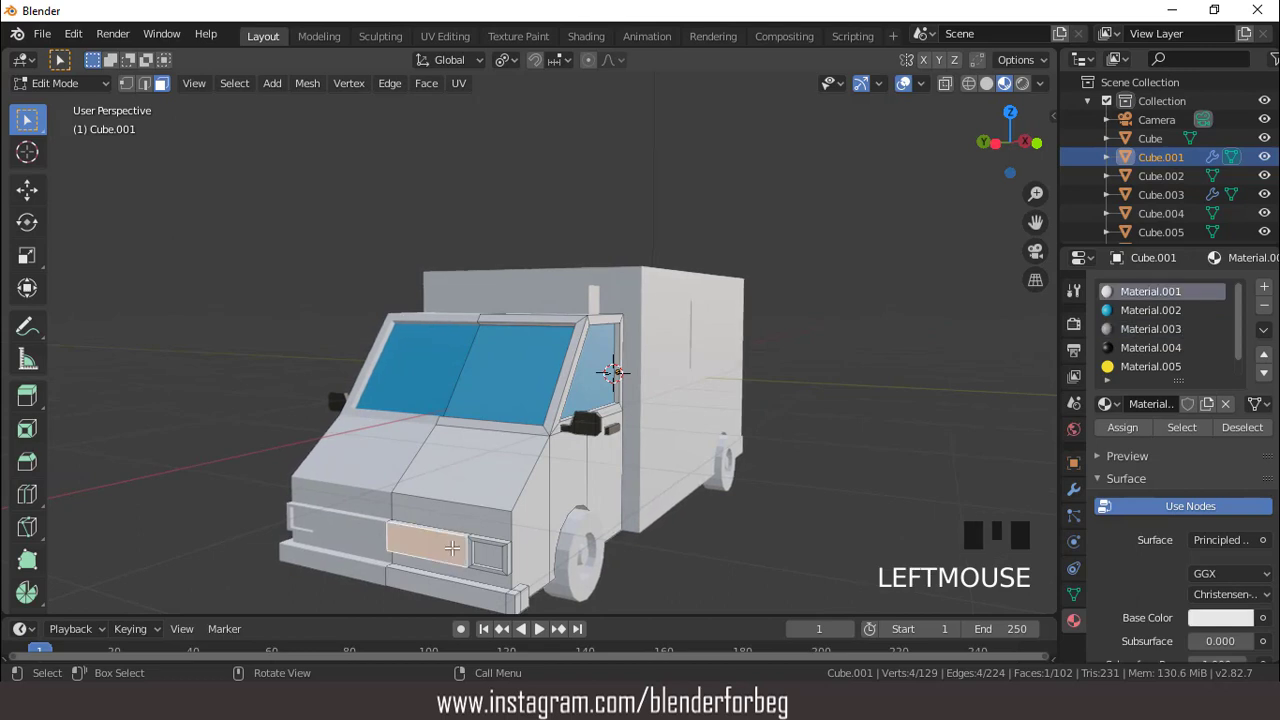
key(l)
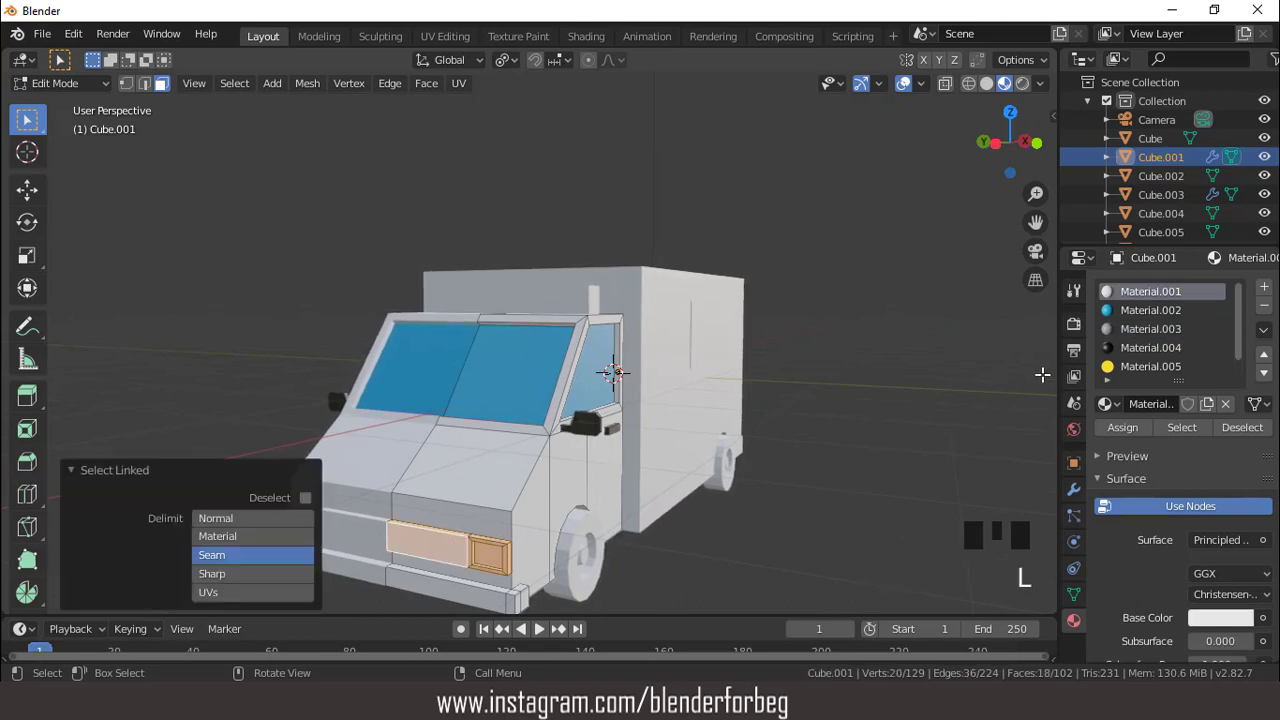
click(1150, 347)
click(1122, 427)
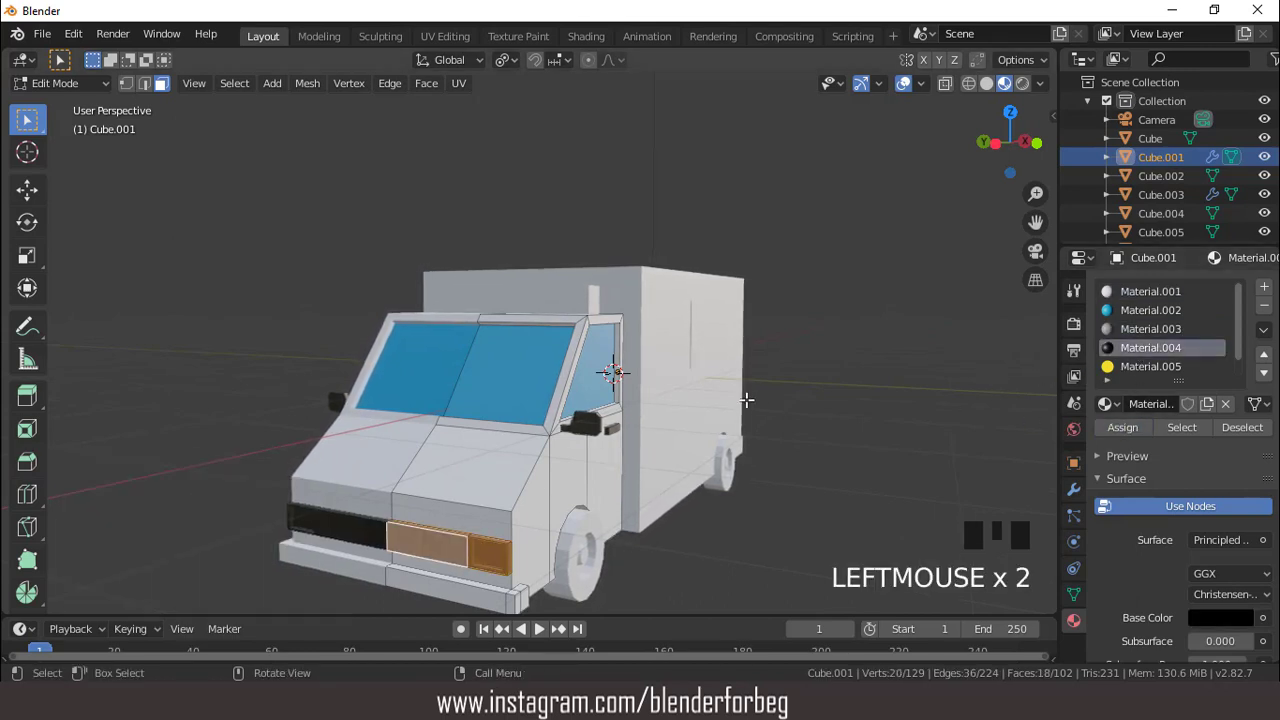
Assign the yellow Material.005 to the headlight face at the end of the front grille
middle_drag(746, 399, 771, 389)
click(551, 525)
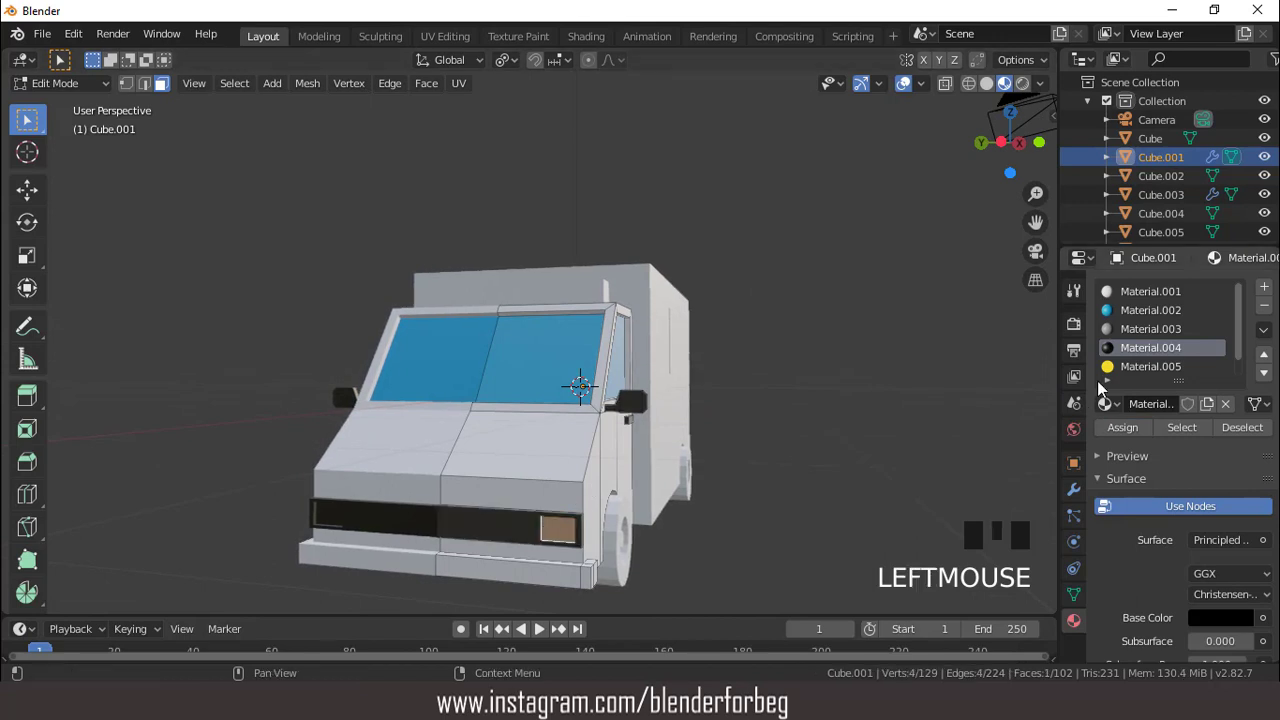
click(1150, 366)
click(1122, 427)
Select all faces of the cab's front bumper, including its corner piece, and assign the black Material.004 to them
middle_drag(780, 403, 495, 534)
click(434, 553)
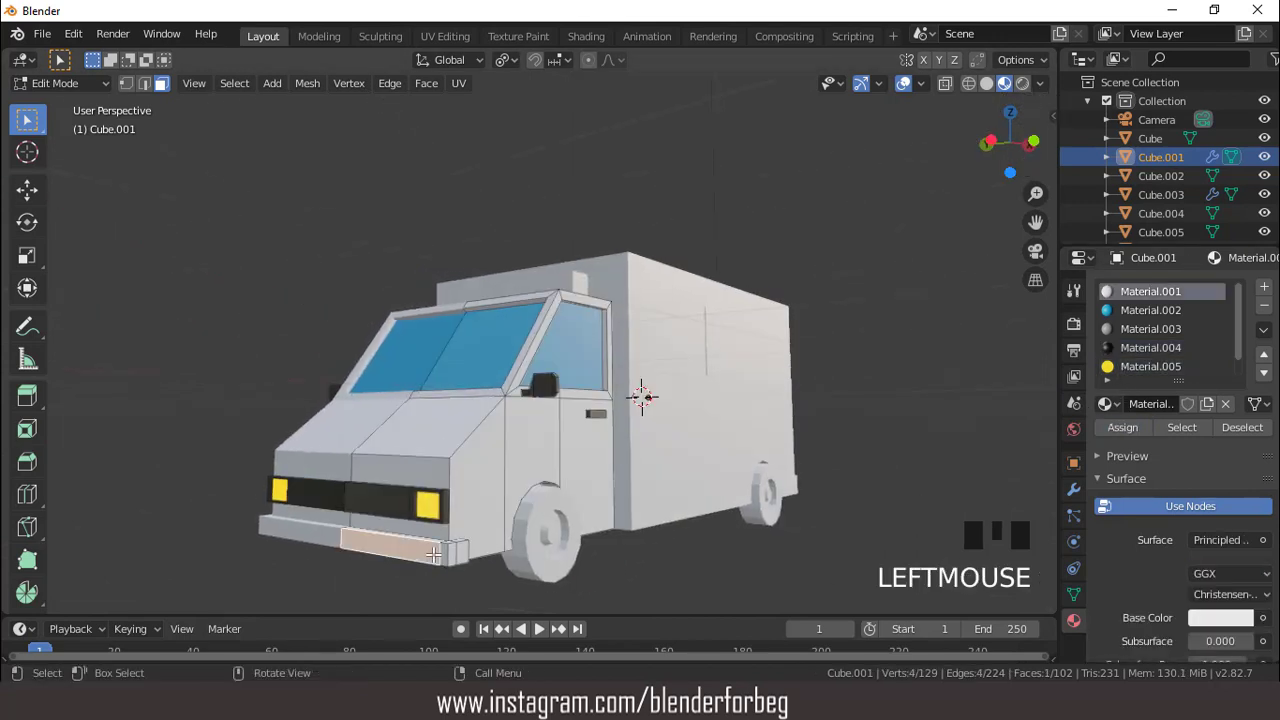
key(l)
click(438, 551)
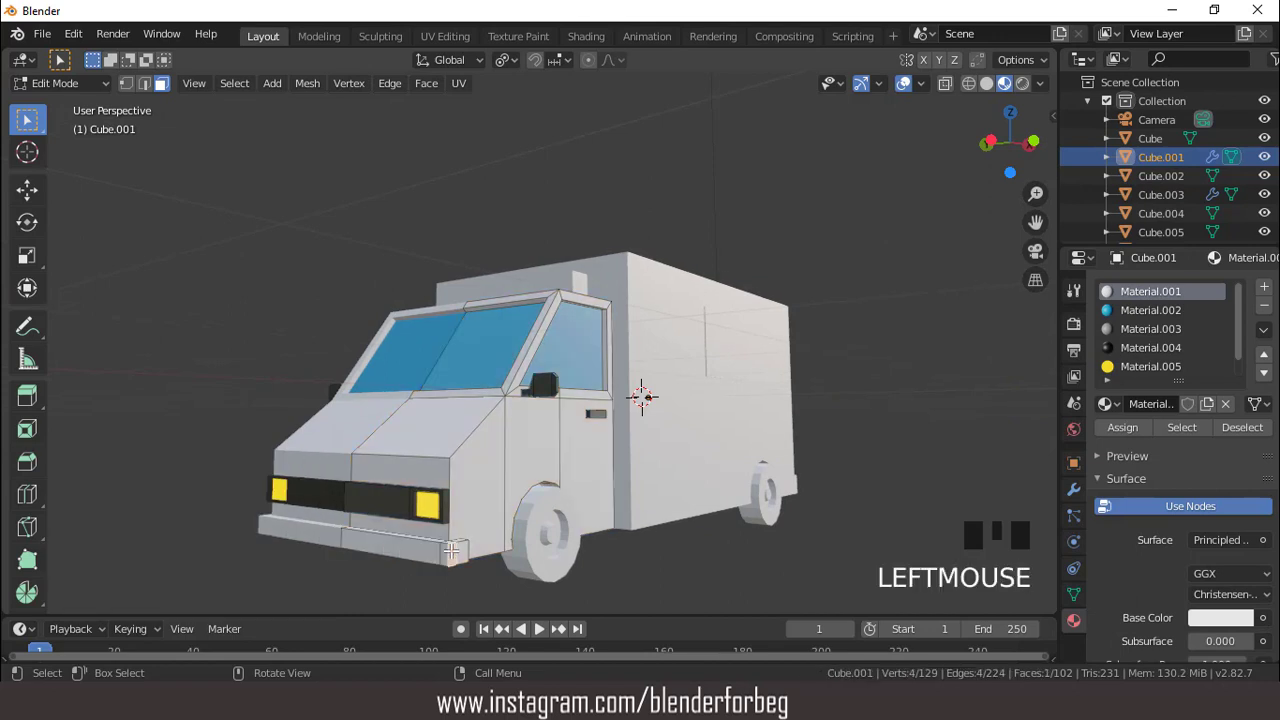
middle_drag(465, 541, 494, 449)
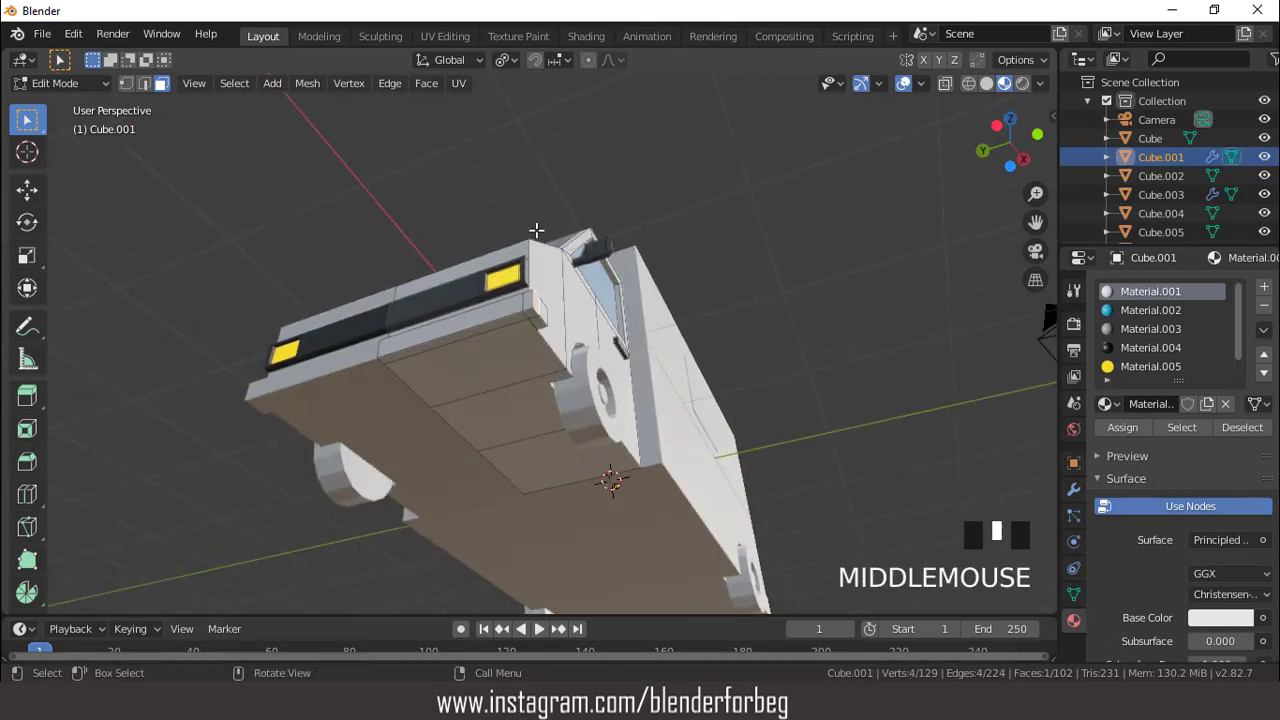
scroll(535, 280, up, 2)
double_click(529, 295)
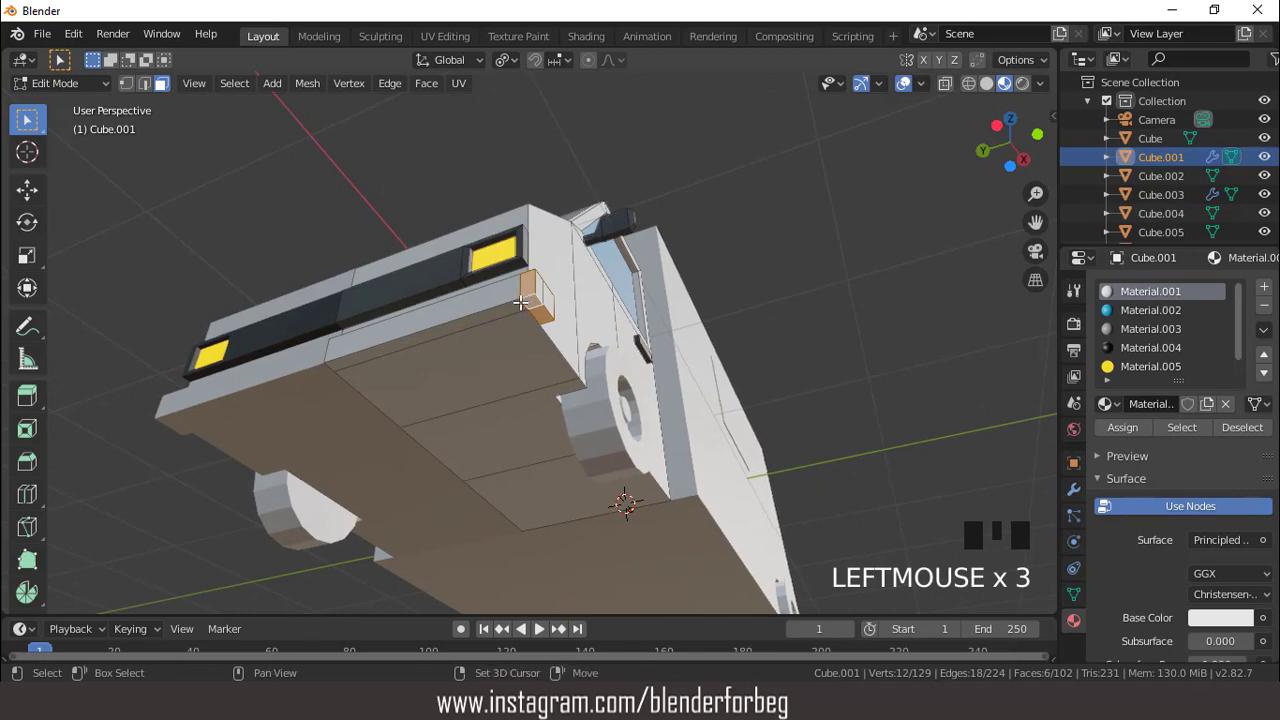
shift+double_click(521, 303)
shift+double_click(536, 286)
shift+double_click(530, 287)
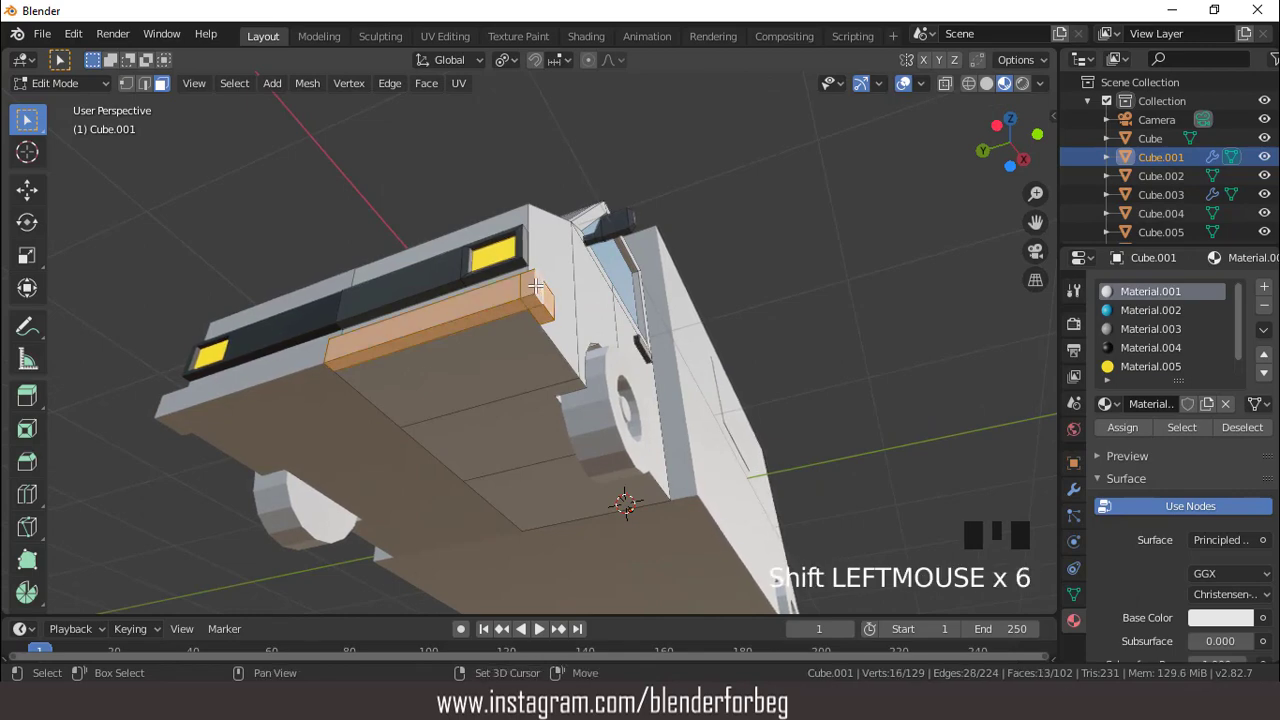
click(527, 414)
middle_drag(538, 300, 1073, 383)
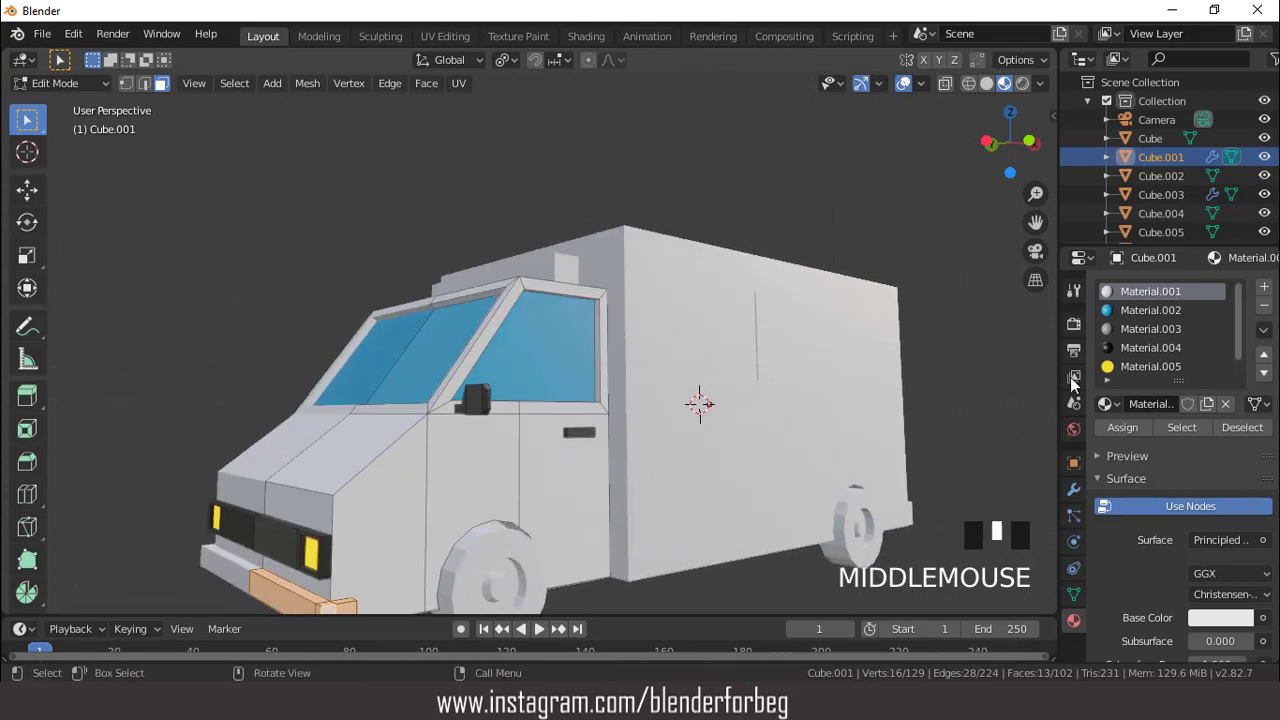
click(1119, 348)
click(1114, 420)
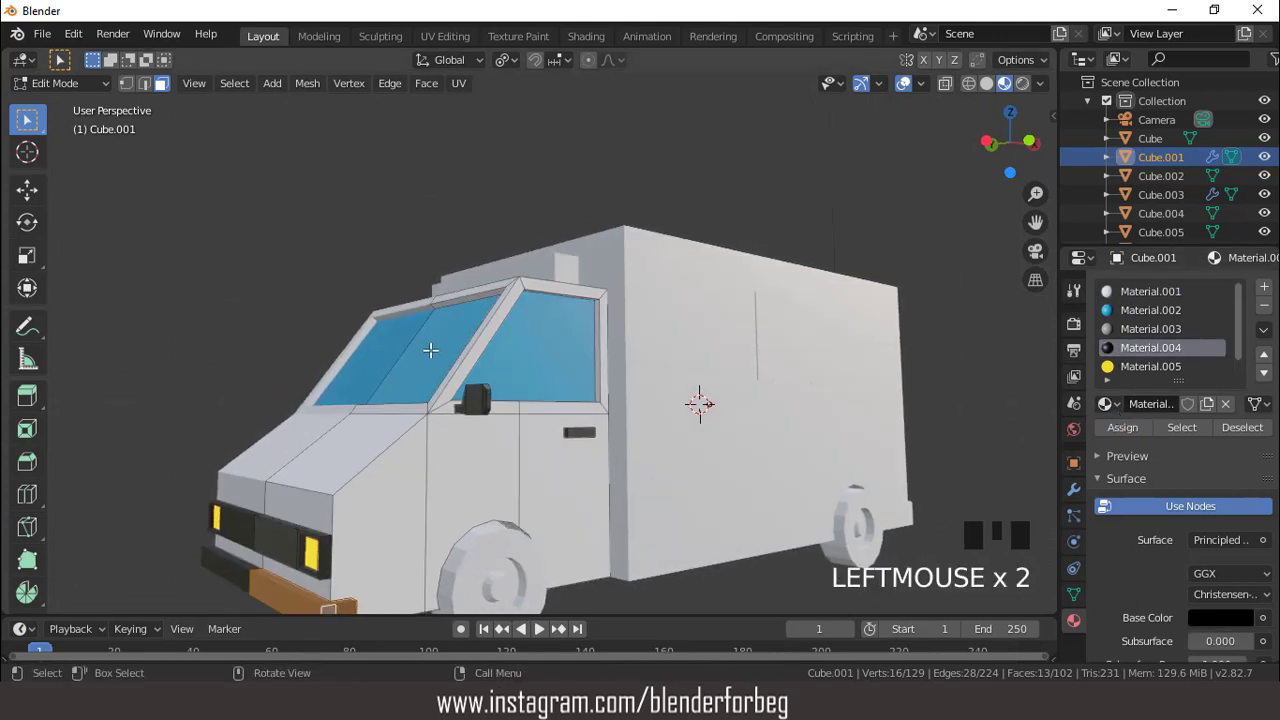
Leave the cab's mesh editing and give the cargo box a new material with the default white color
scroll(430, 345, down, 3)
middle_drag(432, 365, 443, 394)
scroll(440, 380, up, 3)
key(Tab)
click(608, 386)
middle_drag(608, 386, 606, 326)
scroll(606, 326, down, 2)
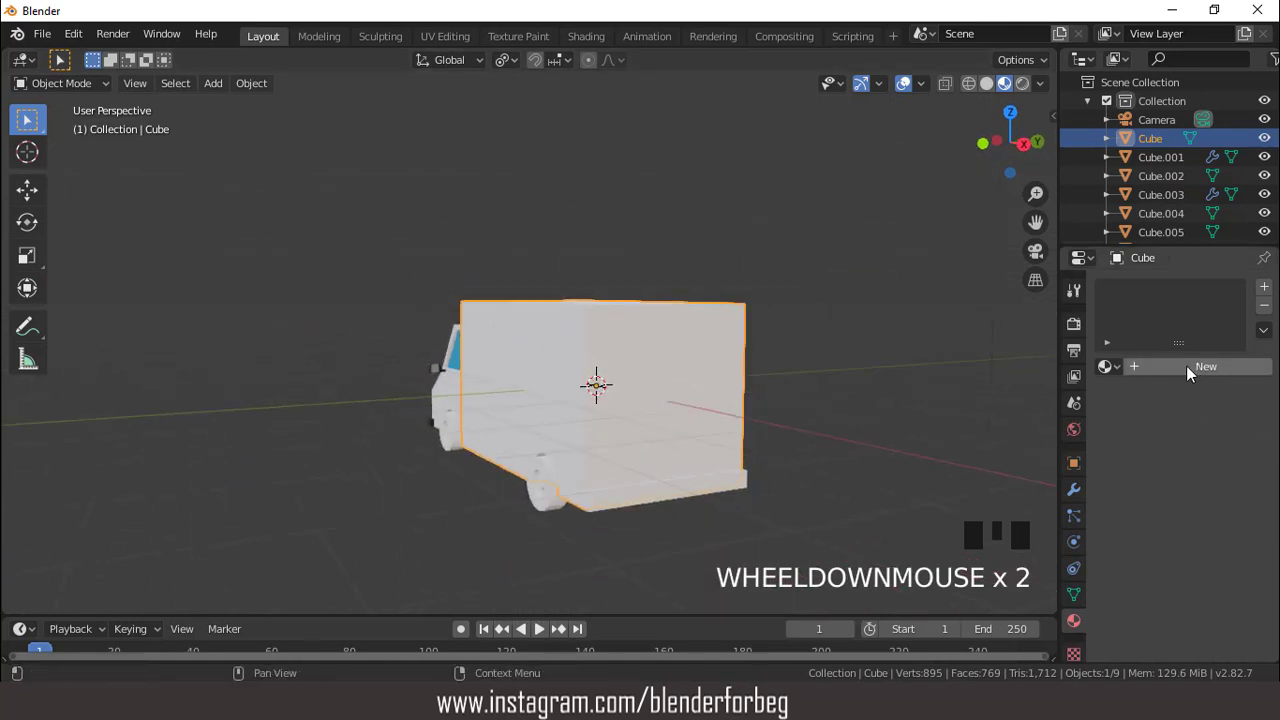
click(1190, 368)
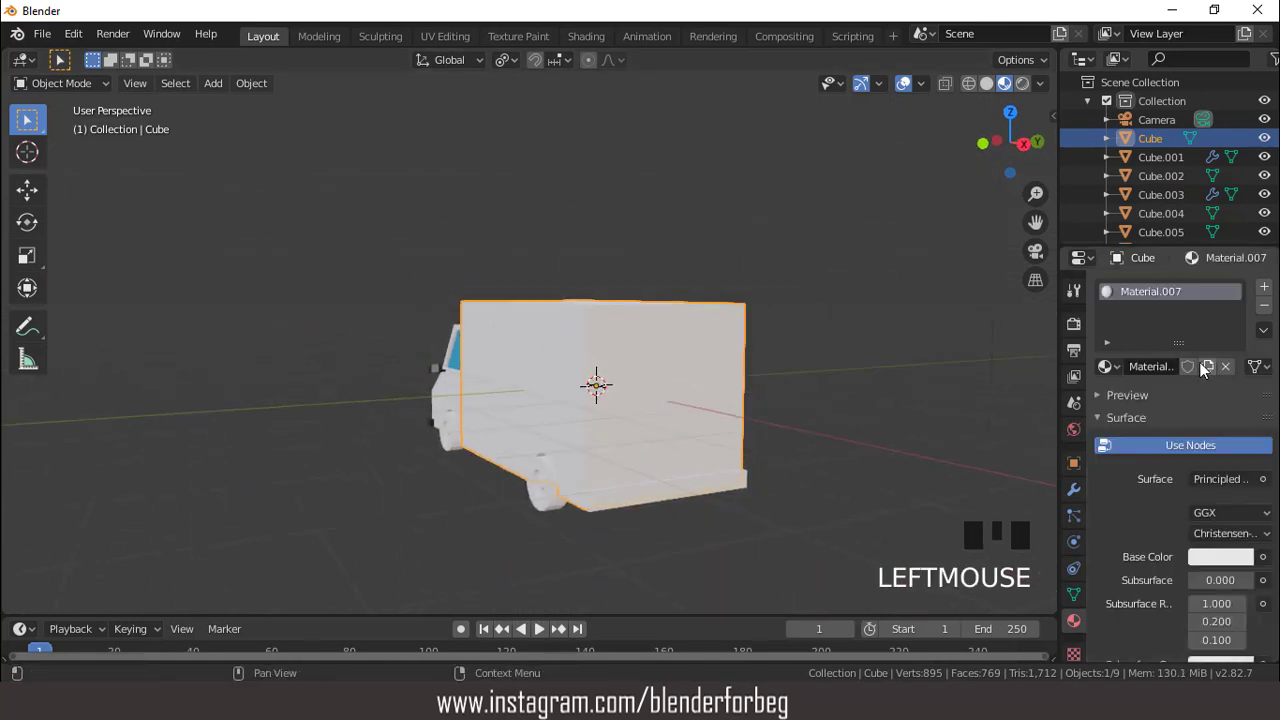
Add a second material to the cargo box with a fully saturated red base color, keeping value 0.906
click(1264, 287)
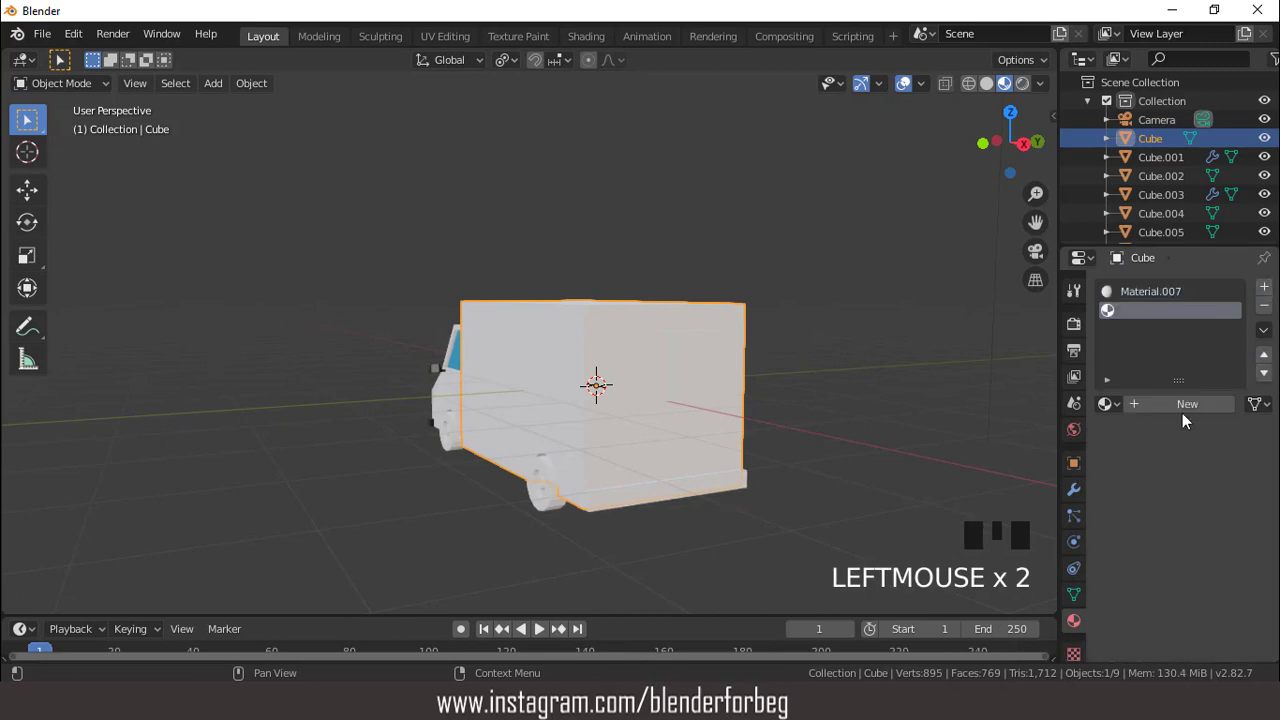
click(1182, 404)
click(1220, 594)
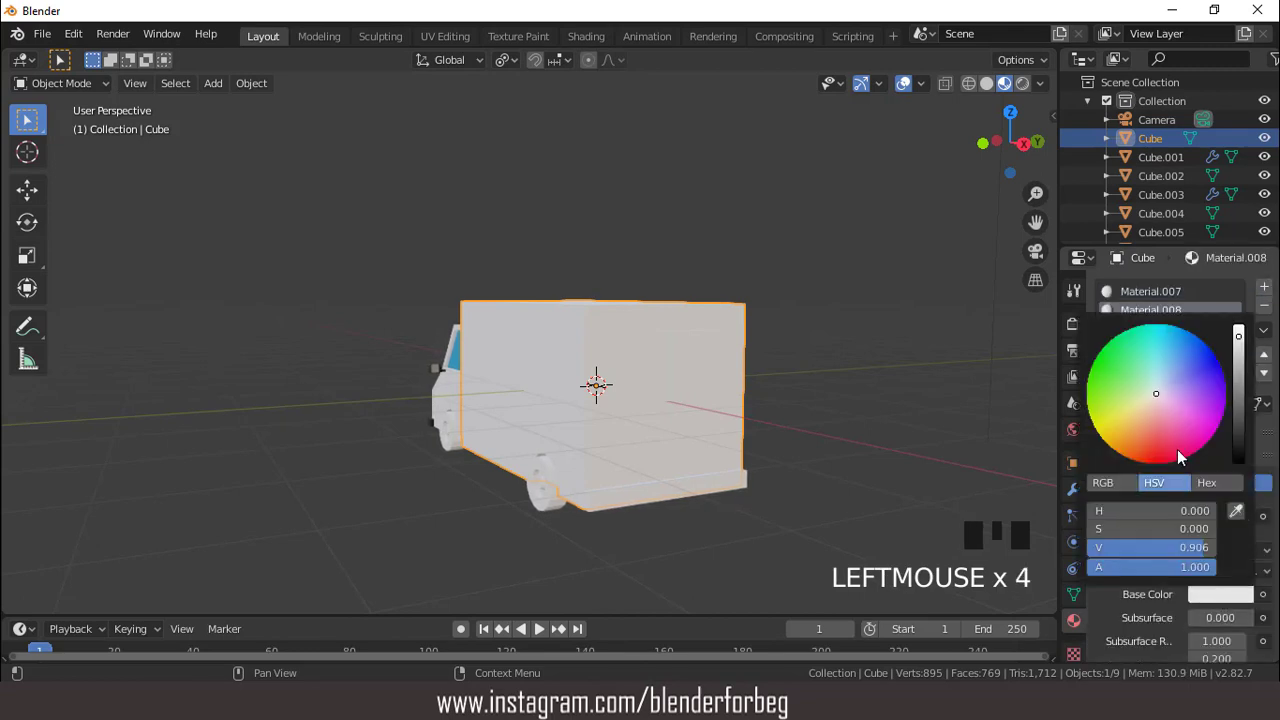
drag(1178, 455, 1157, 461)
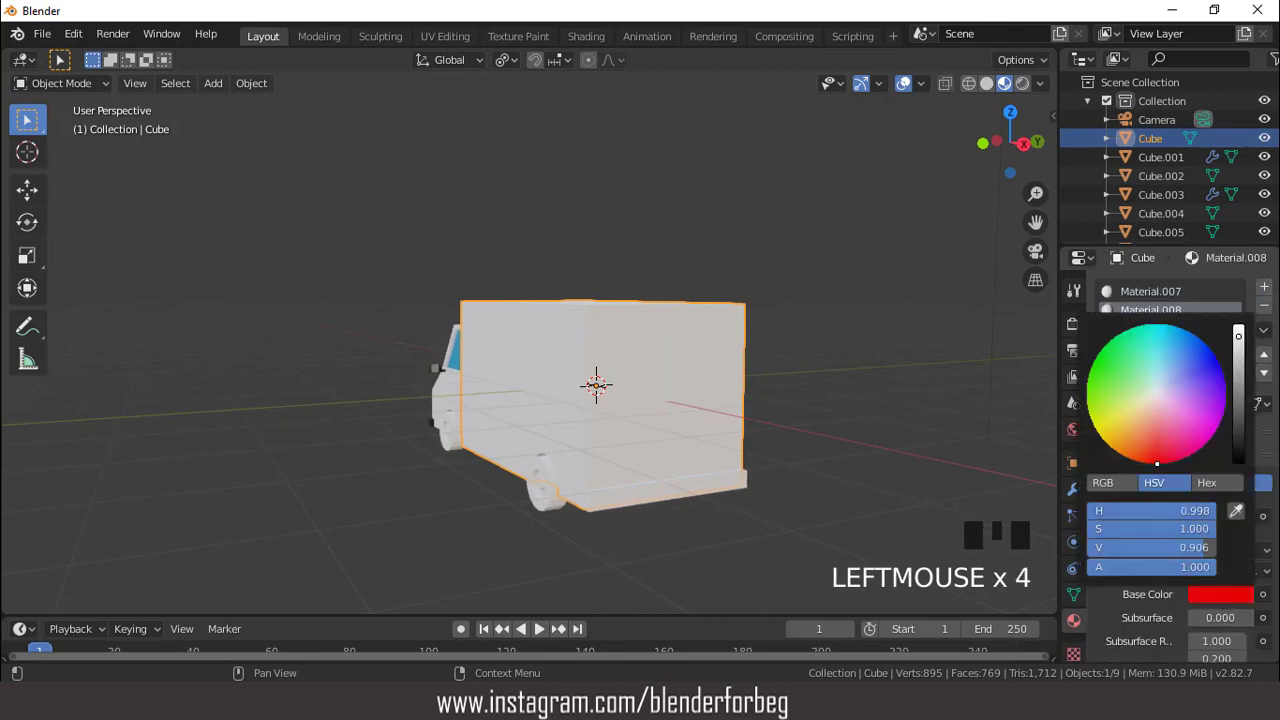
Select the narrow stripe of faces around the cargo box's sides and rear and assign the red material to it
scroll(527, 385, up, 2)
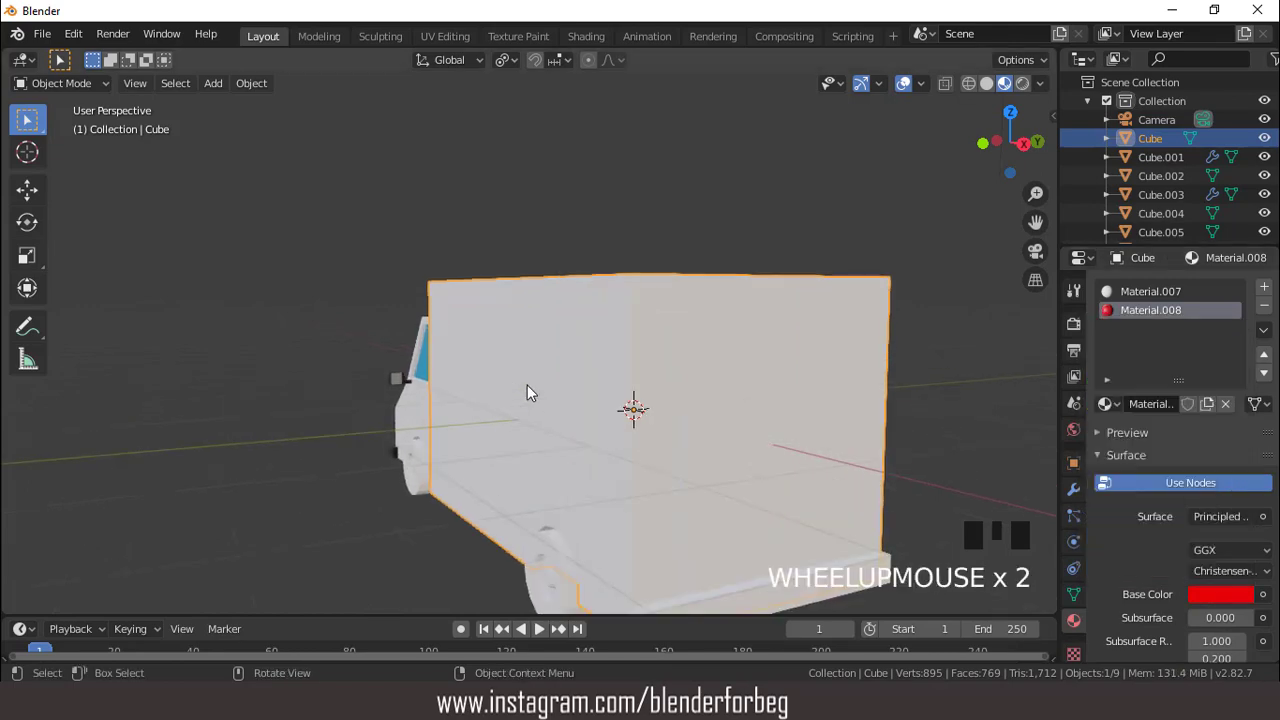
key(Tab)
middle_drag(527, 385, 645, 370)
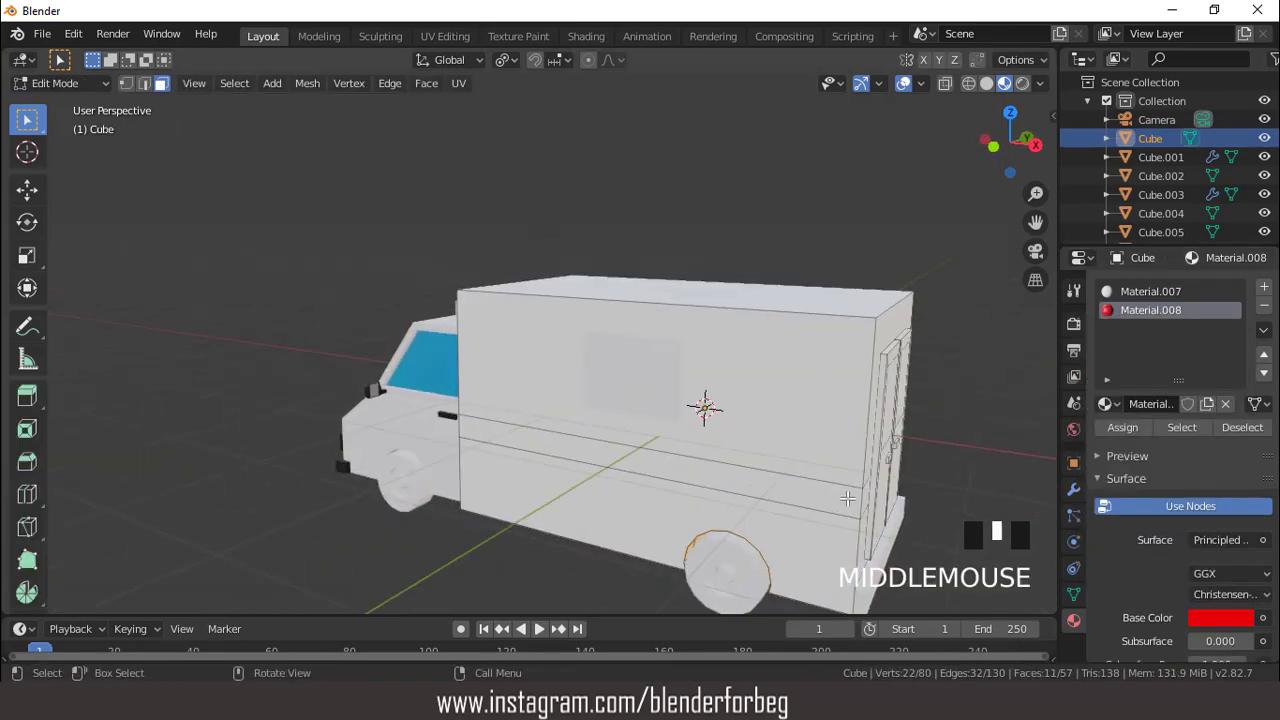
double_click(848, 499)
middle_drag(865, 505, 652, 431)
double_click(633, 447)
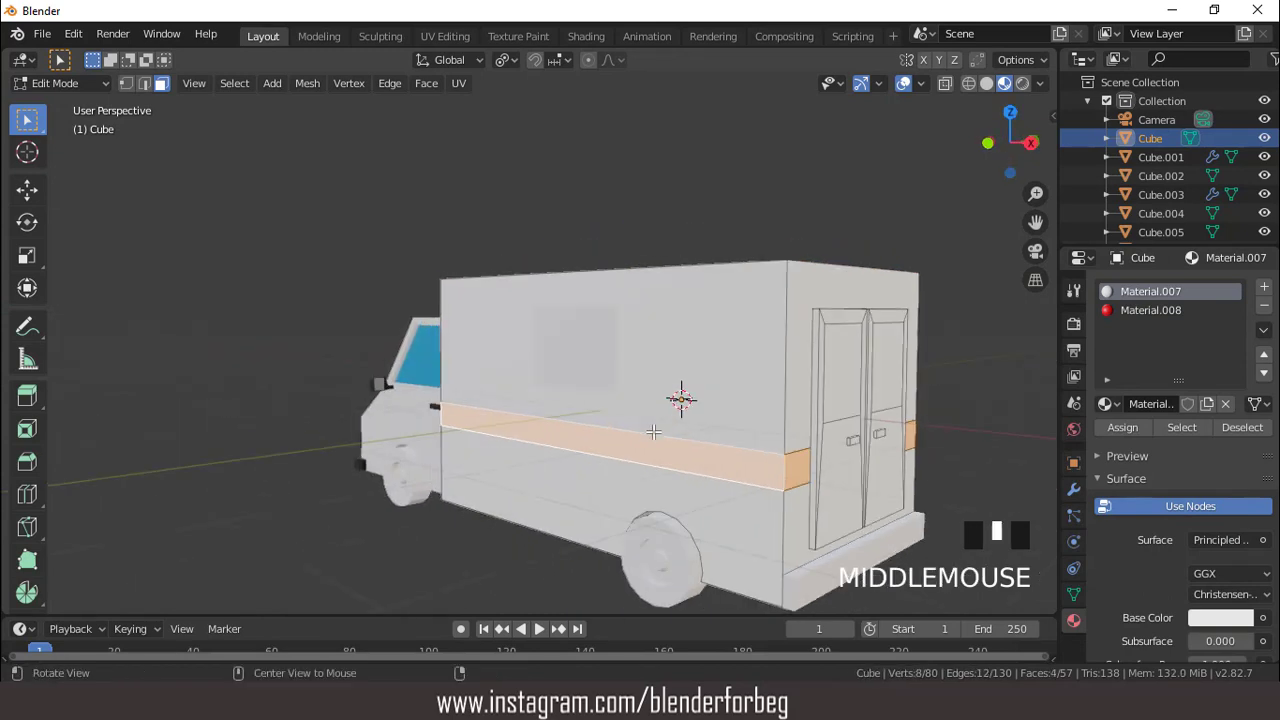
click(1150, 310)
click(1122, 427)
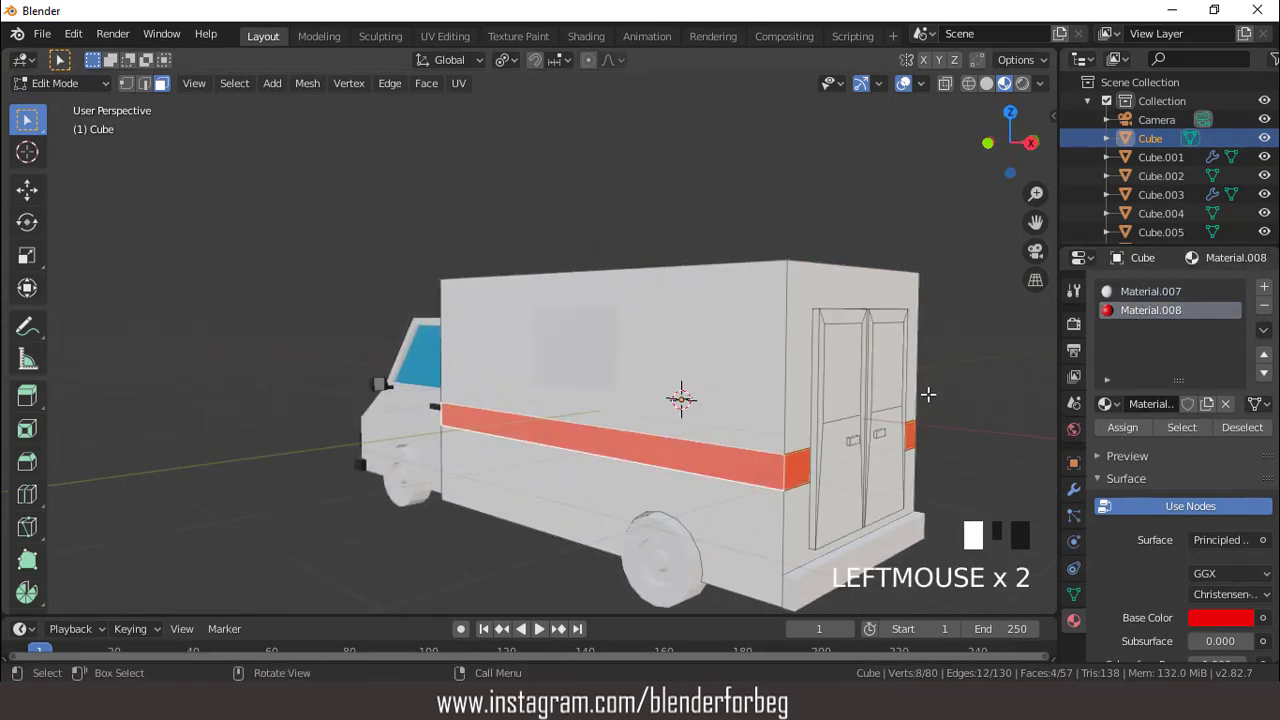
Add the existing blue Material.002 to the cargo box and assign it to both rear door window faces
mouse_move(928, 394)
middle_down()
mouse_move(720, 395)
mouse_move(966, 391)
mouse_move(917, 391)
middle_up()
click(1264, 286)
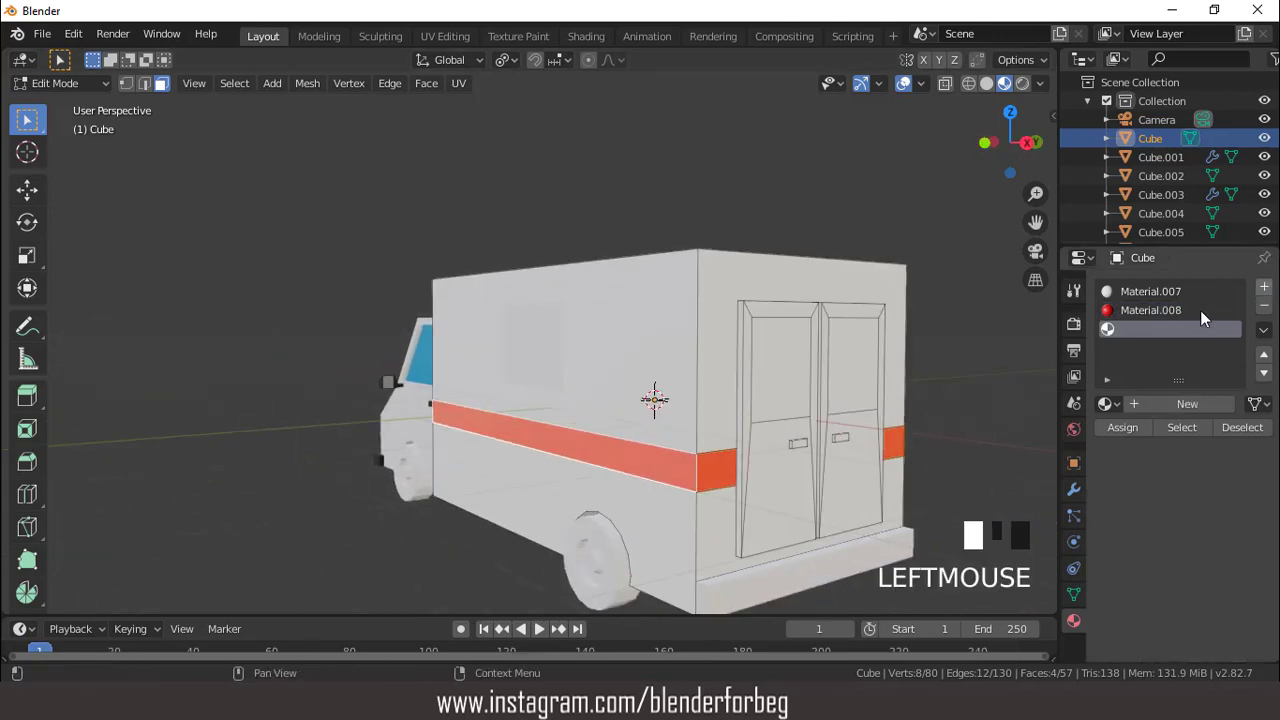
click(1110, 405)
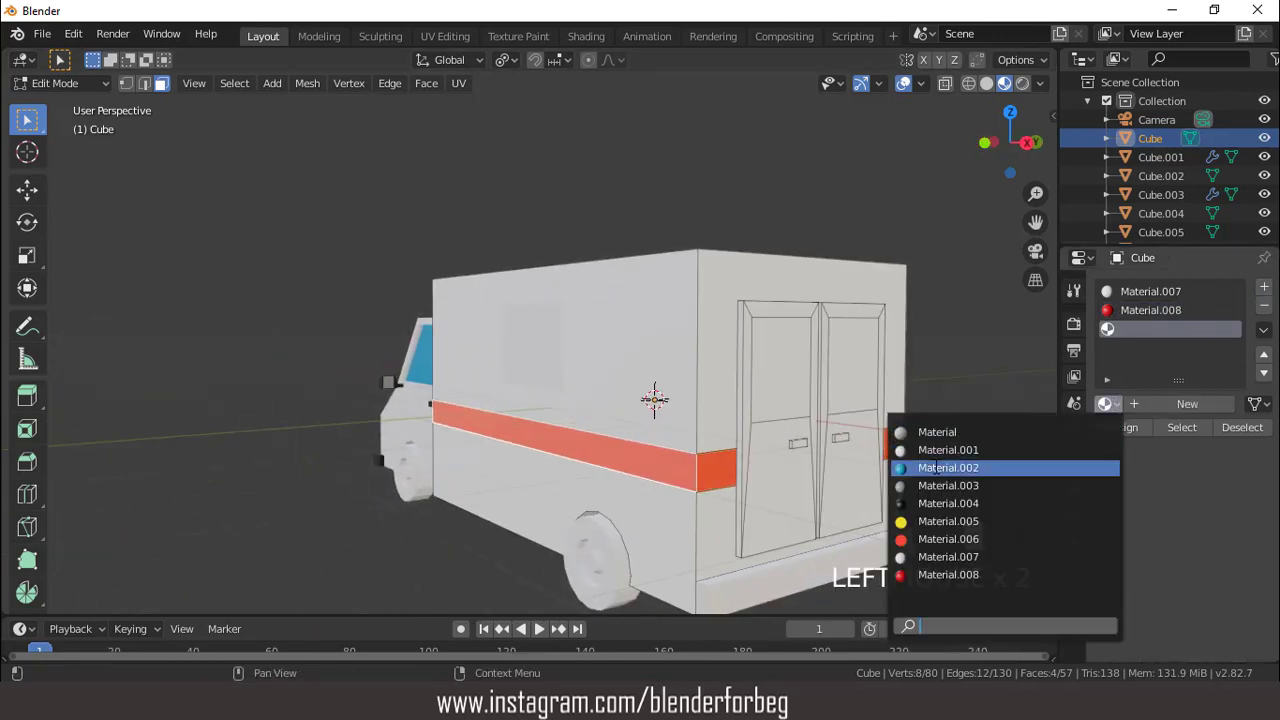
click(940, 470)
middle_drag(847, 405, 790, 350)
click(730, 318)
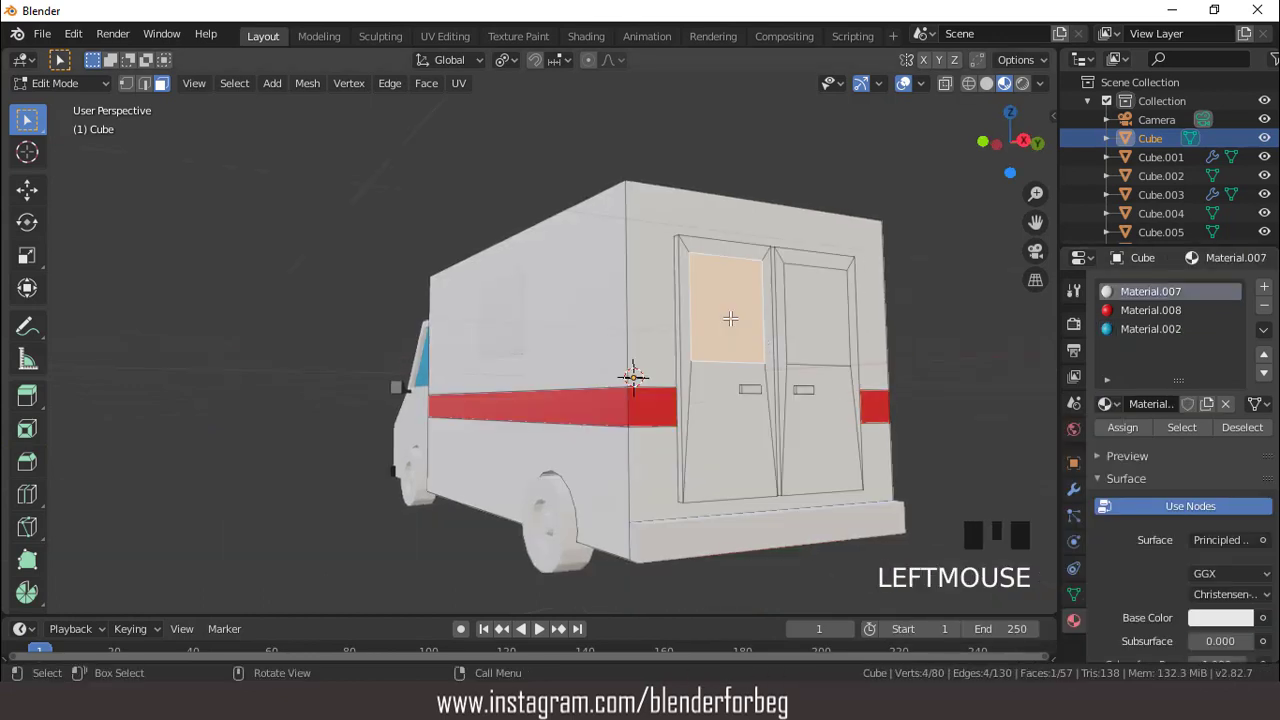
shift+click(828, 315)
click(1150, 329)
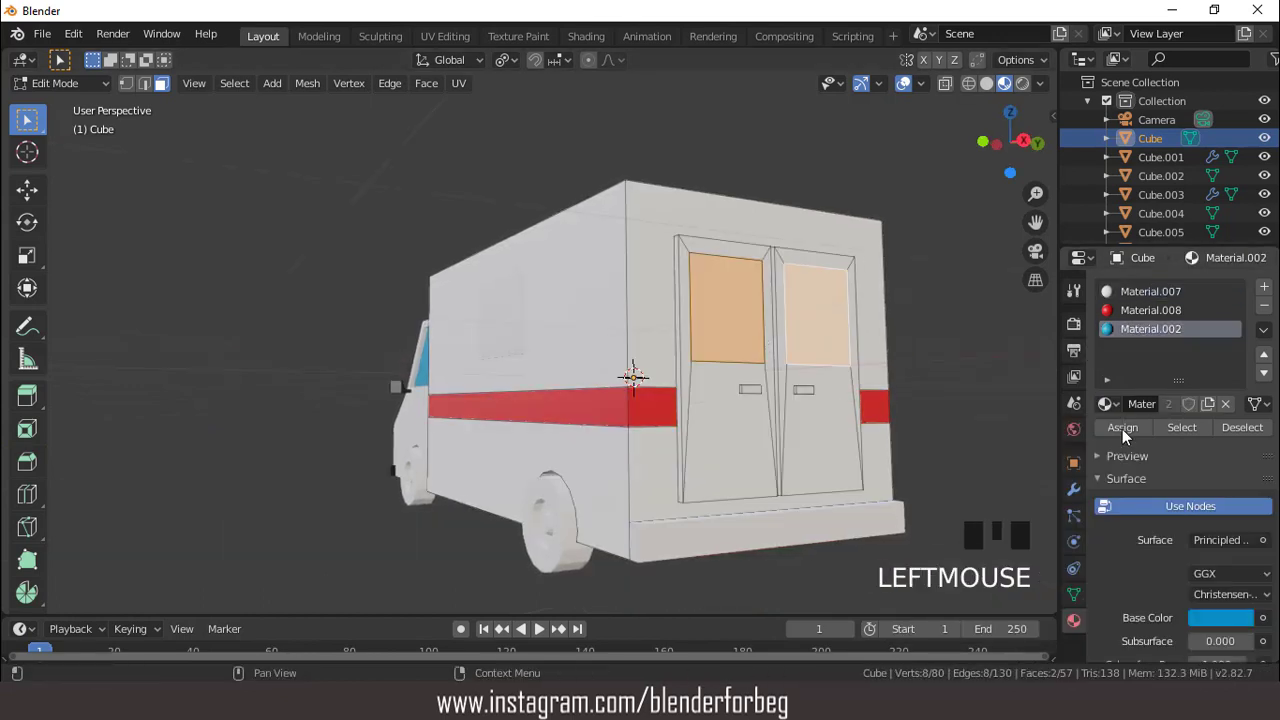
click(1122, 427)
Add the existing black Material.004 to the cargo box and assign it to all faces of both rear door handles
middle_drag(858, 334, 798, 356)
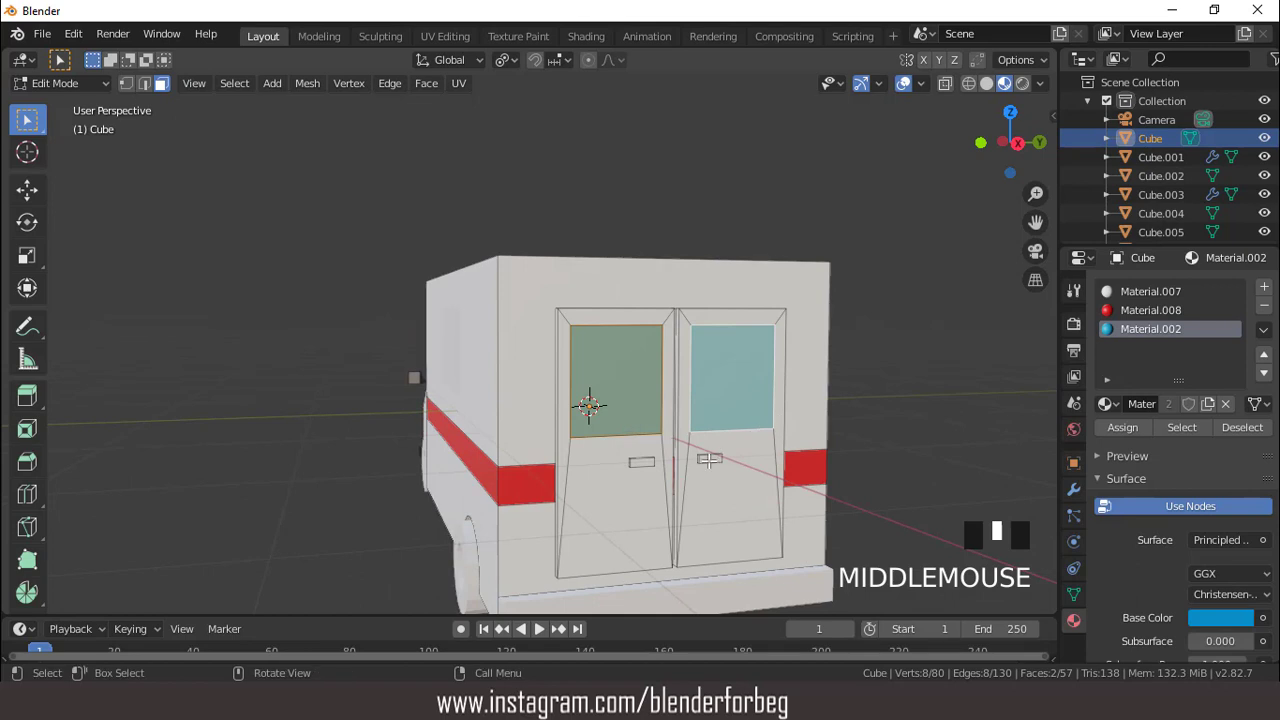
click(708, 459)
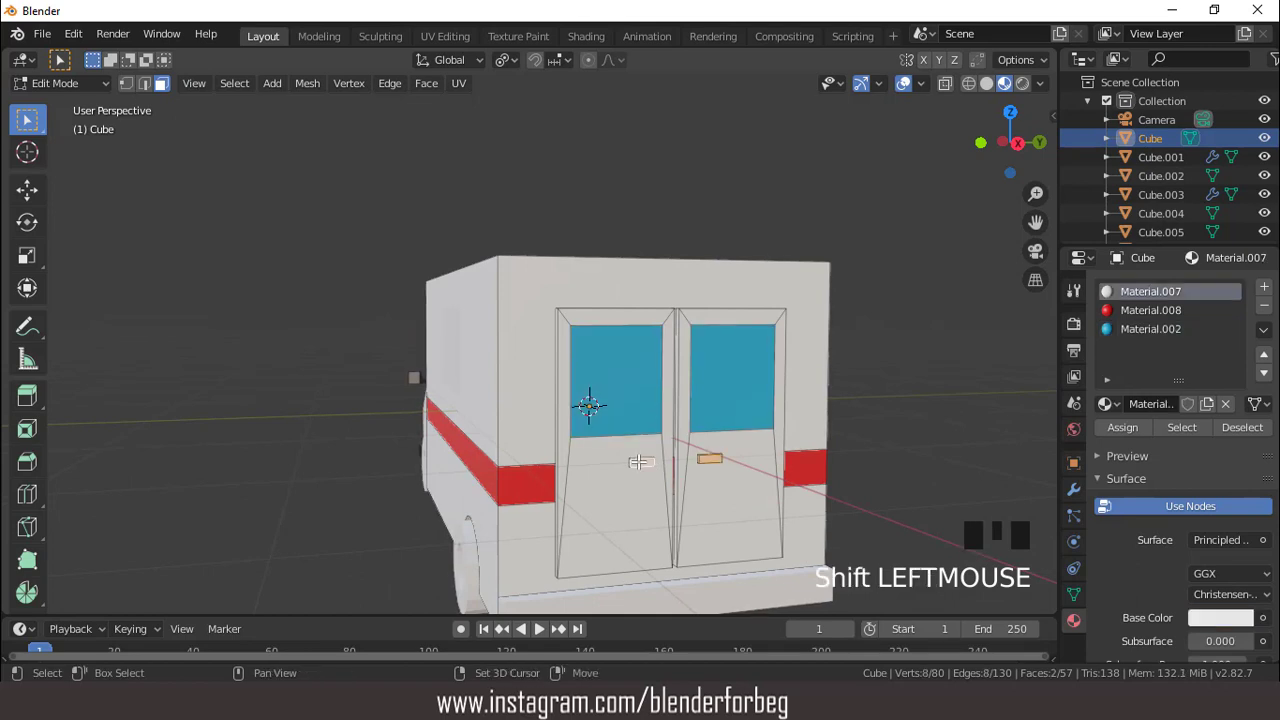
key(ctrl+KP_Add)
key(ctrl+KP_Add)
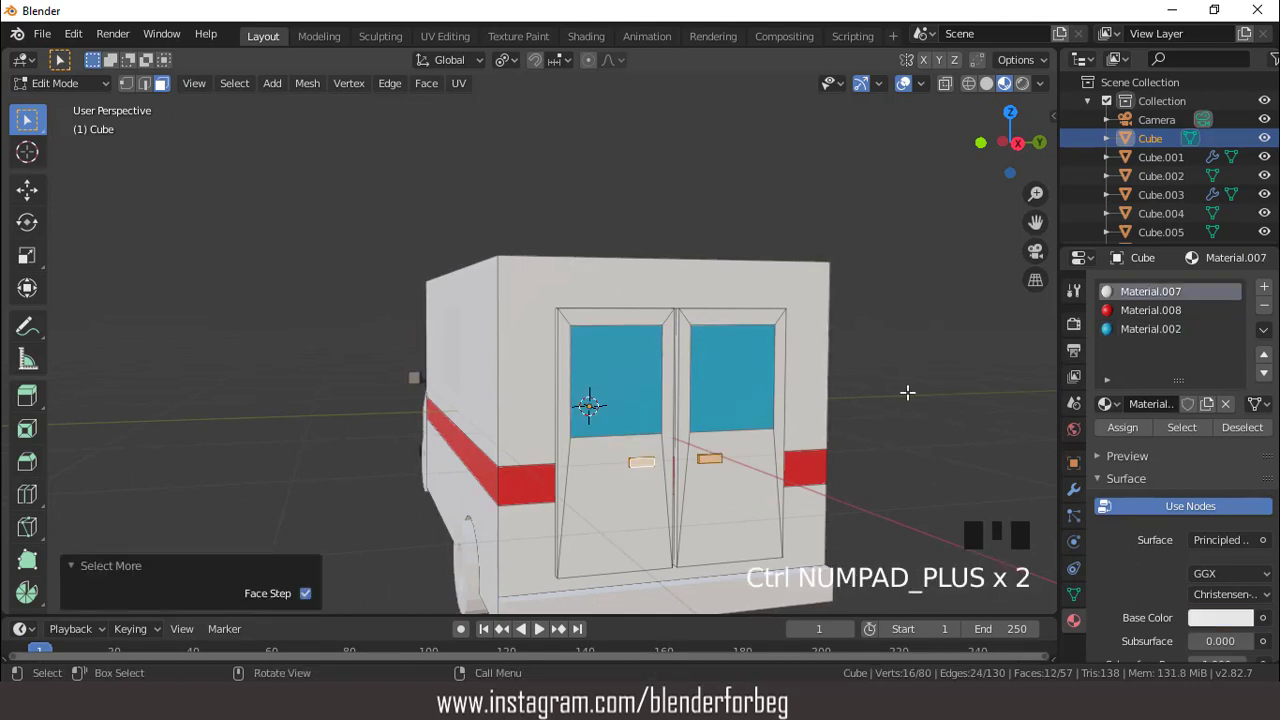
click(1264, 287)
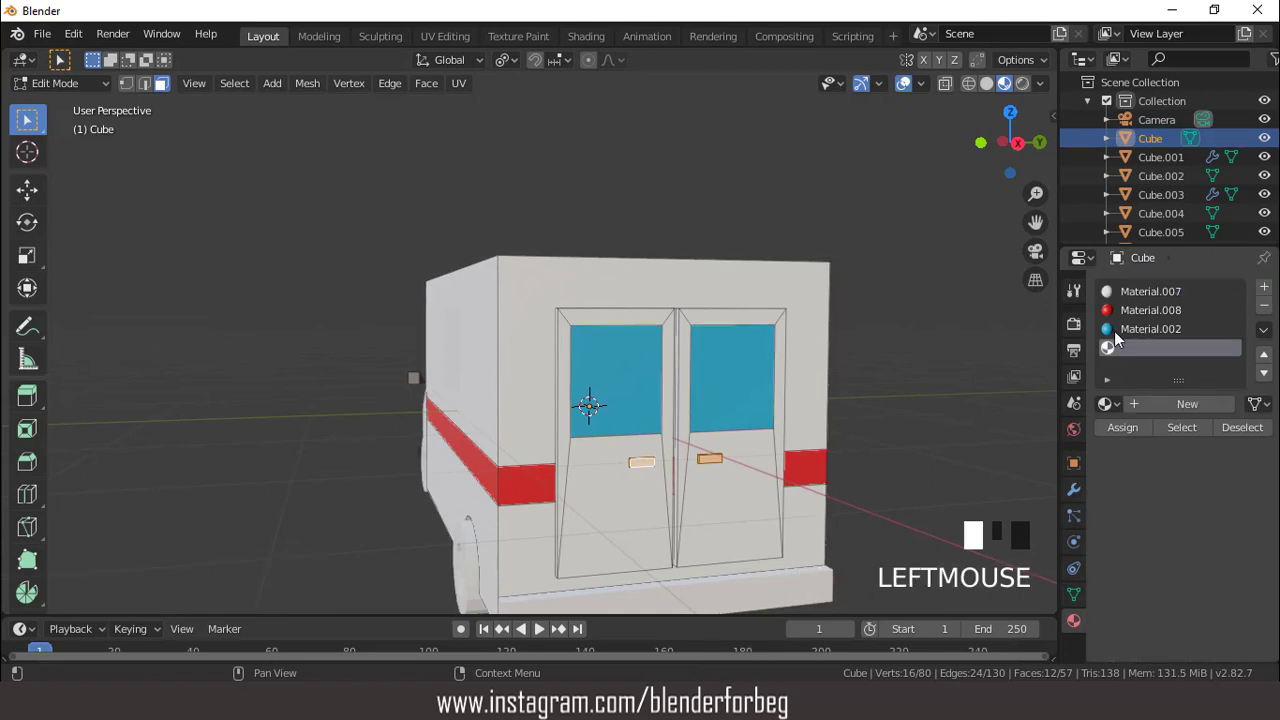
click(1110, 404)
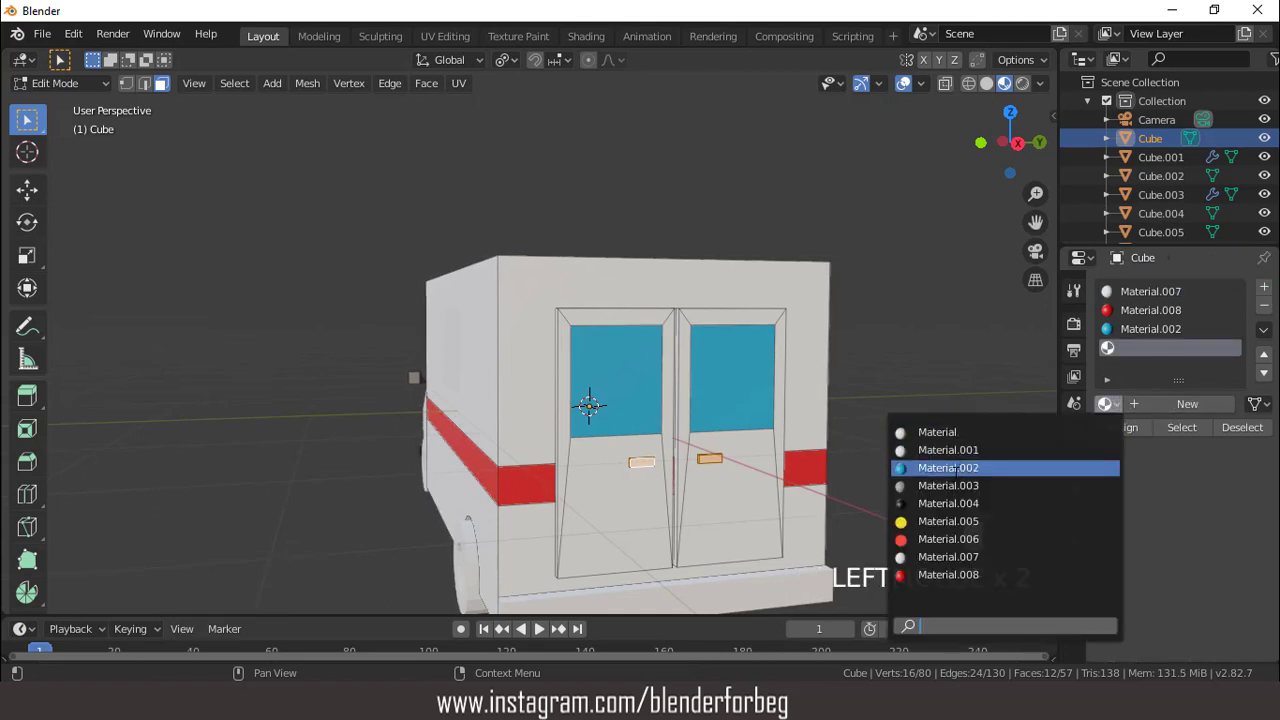
click(1010, 497)
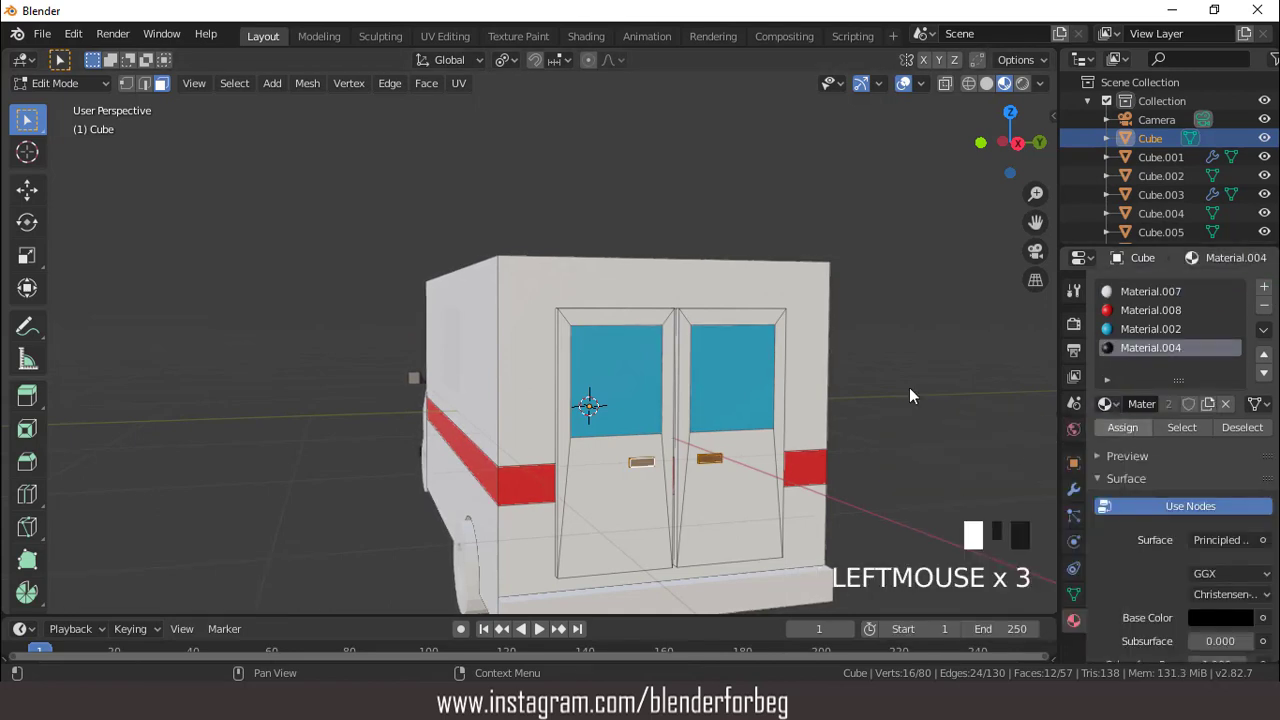
Select the rear bumper and give it the existing black Material.004
middle_drag(910, 389, 821, 508)
key(Tab)
click(840, 518)
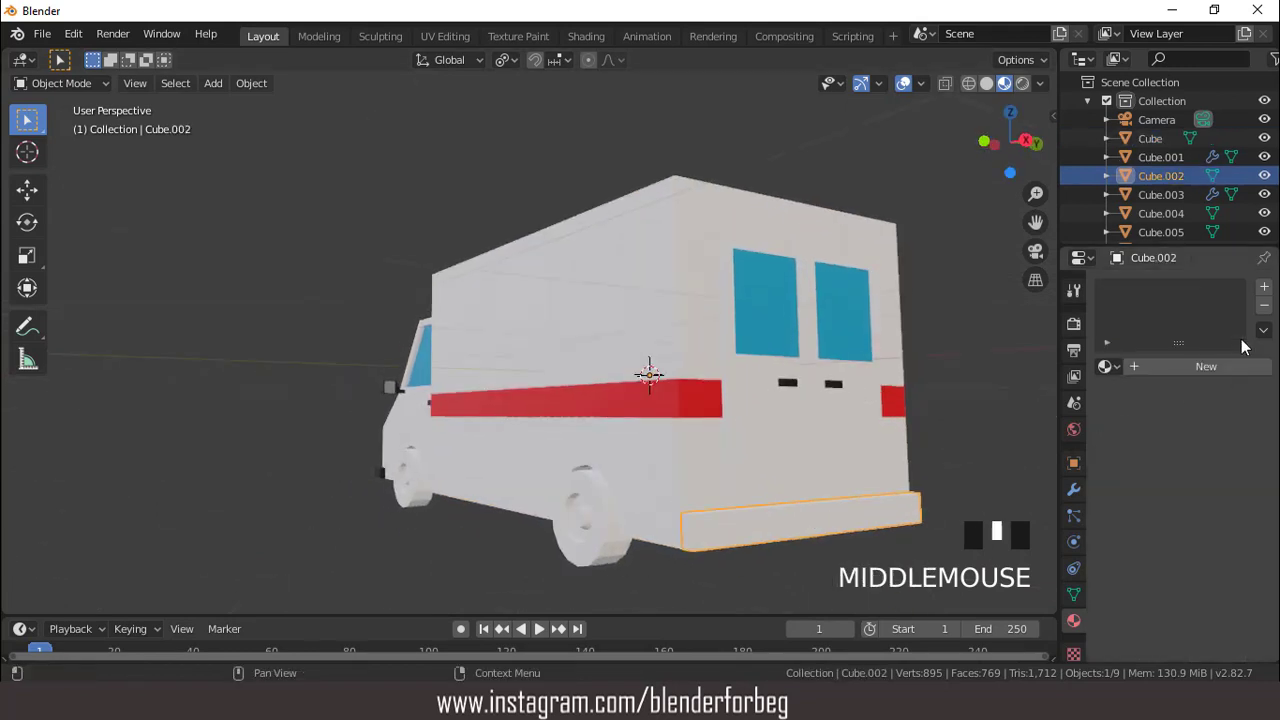
click(1208, 366)
click(1105, 366)
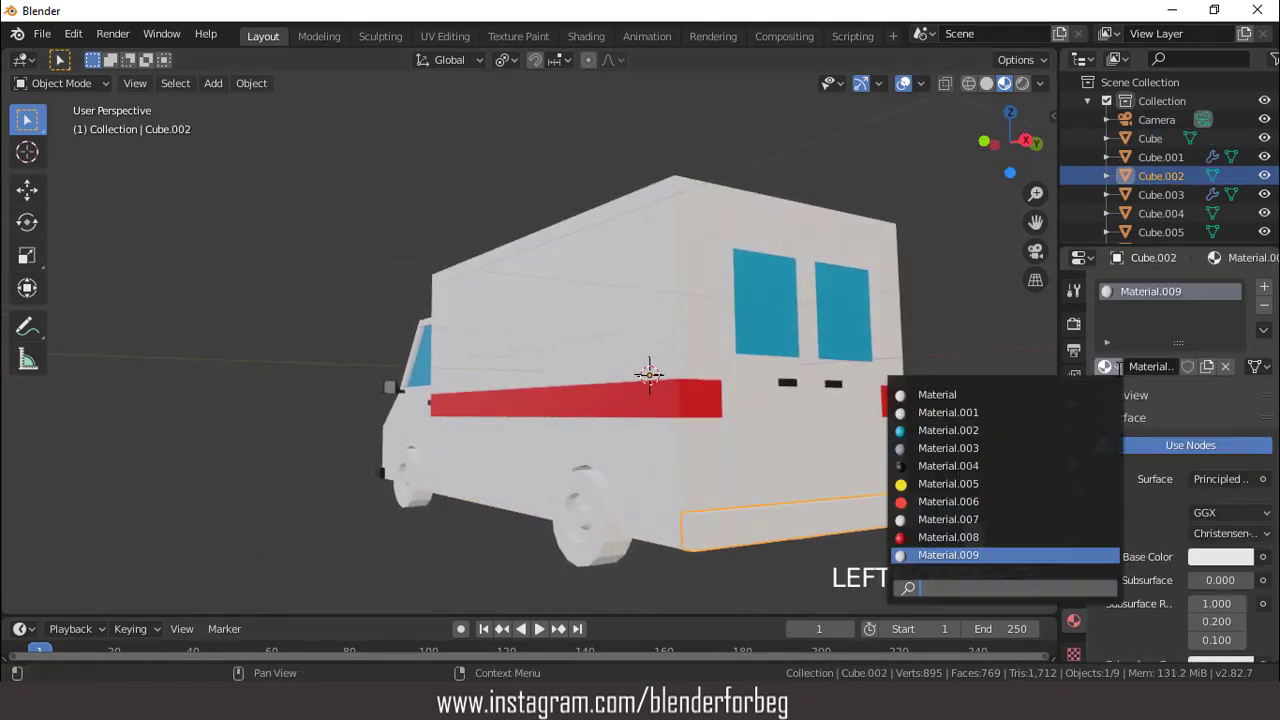
click(1050, 461)
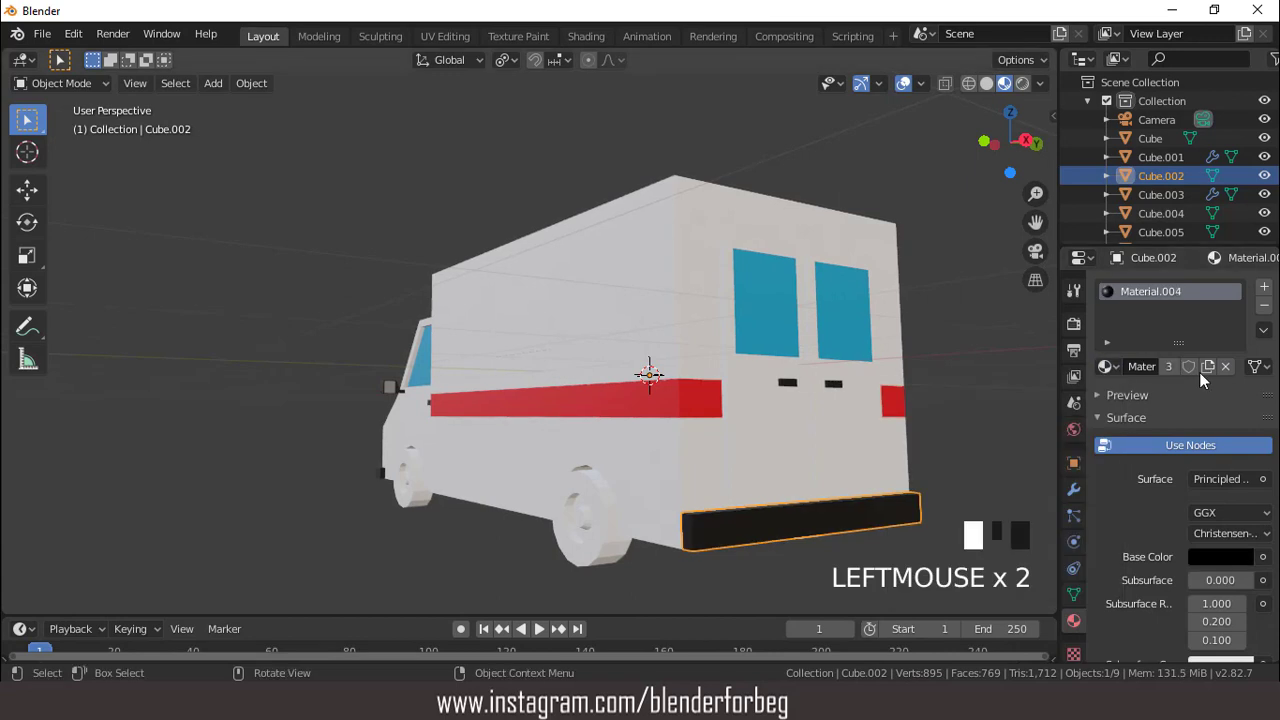
Add the existing red emissive Material.006 to the rear bumper and assign it to the small faces at both ends of its back side
click(1264, 287)
click(1112, 404)
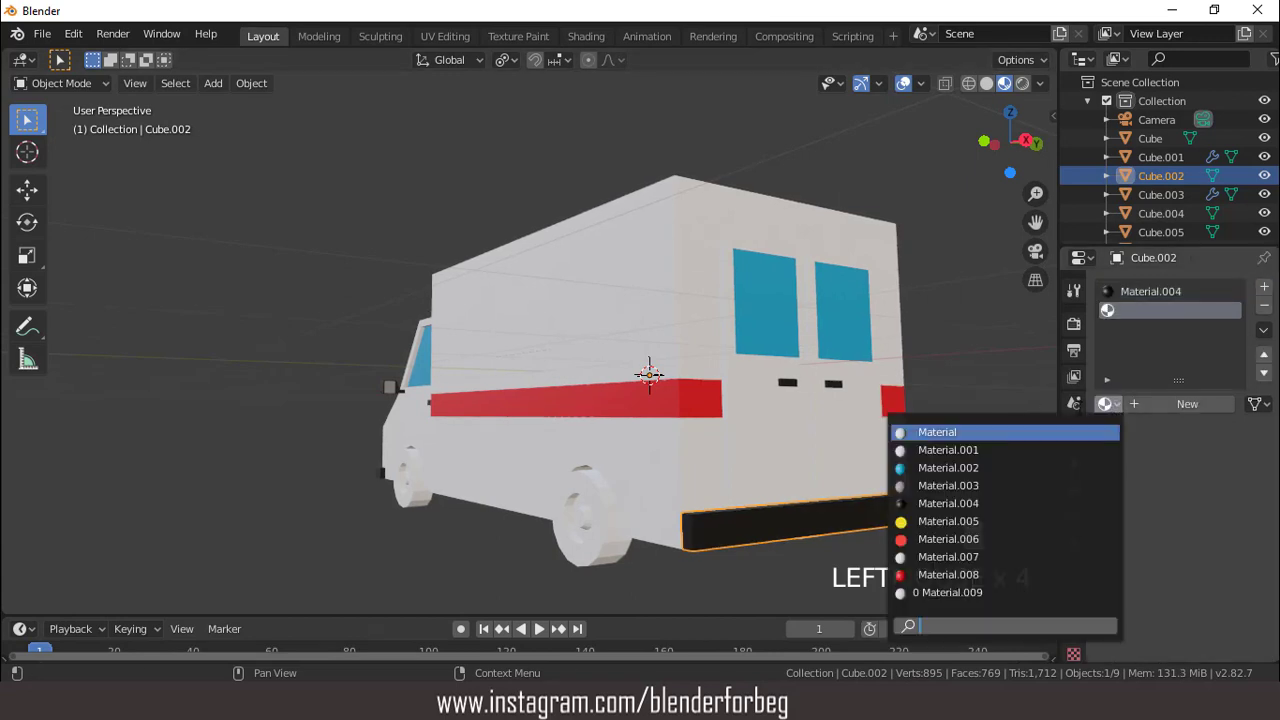
click(948, 539)
middle_drag(948, 500, 902, 453)
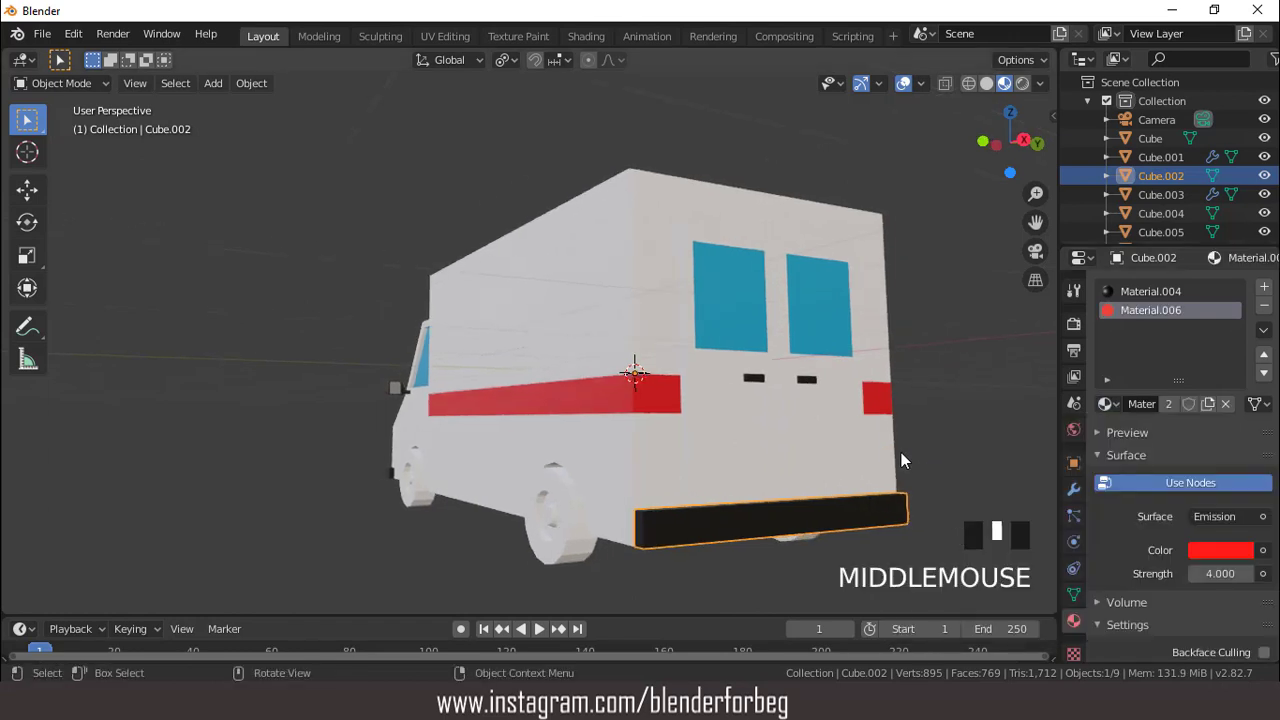
key(Tab)
click(666, 524)
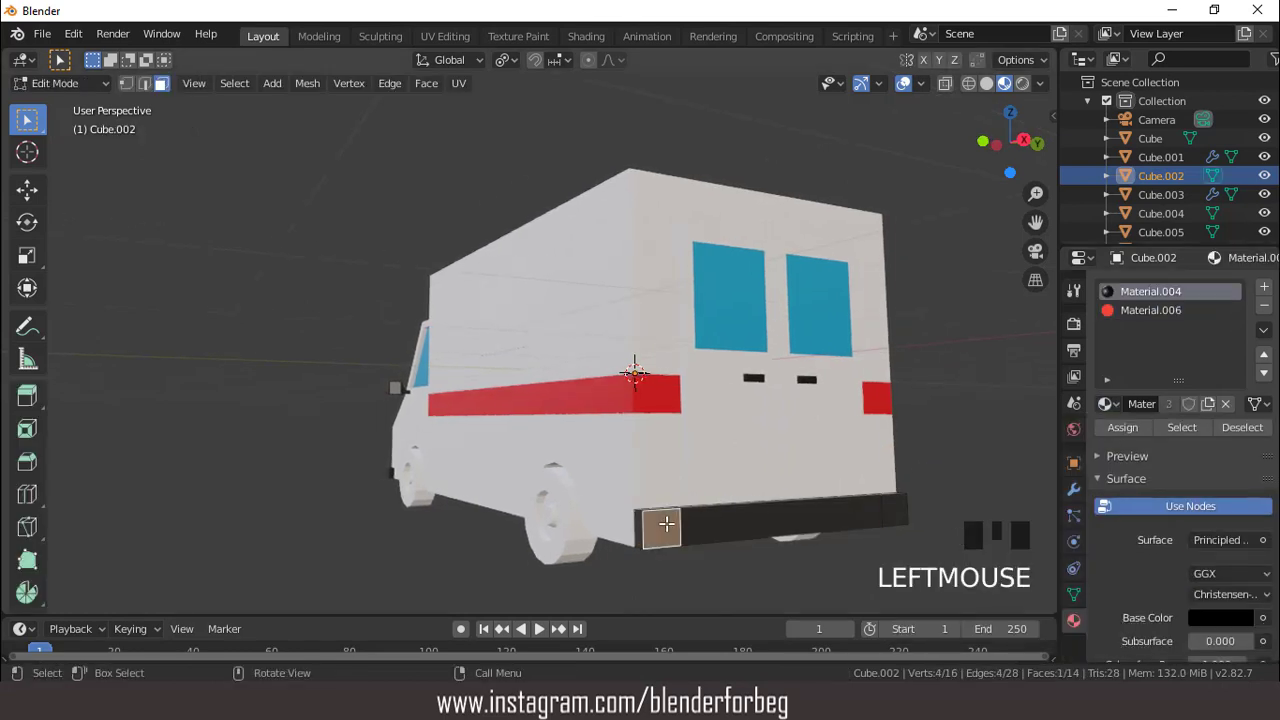
shift+click(905, 512)
click(1148, 311)
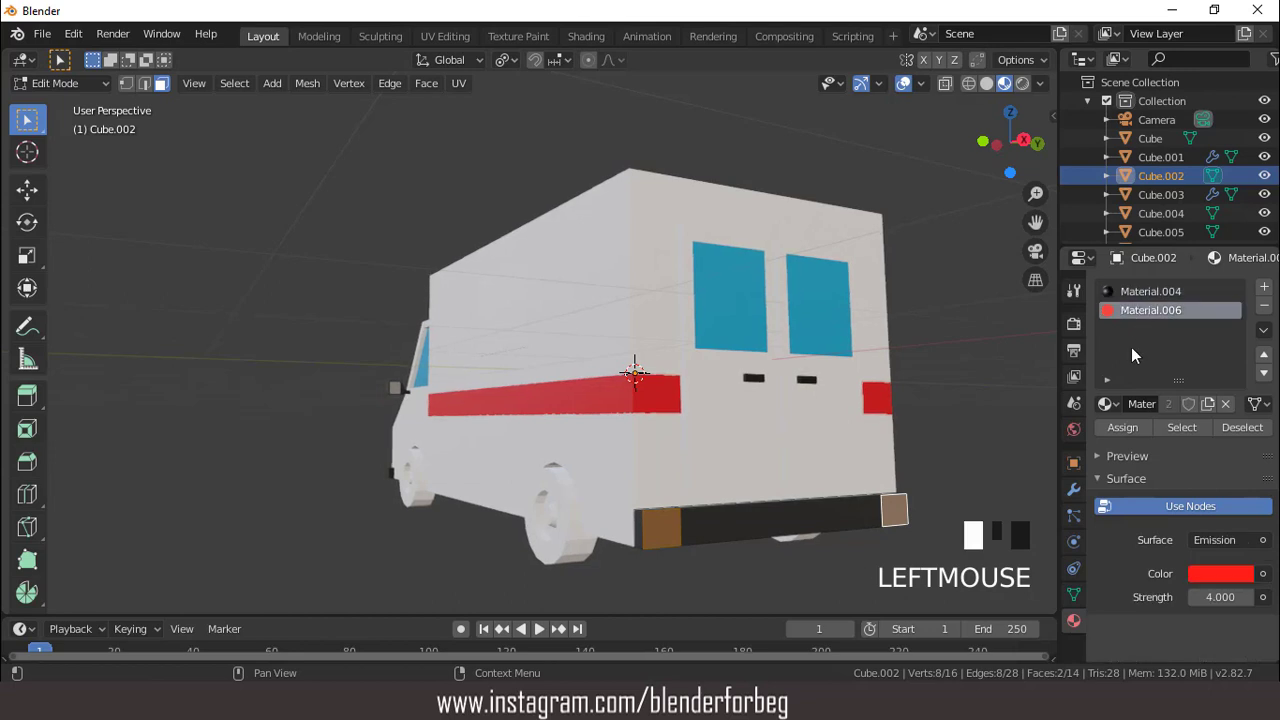
click(1122, 428)
alt+scroll(809, 374, down, 1)
middle_drag(809, 374, 791, 354)
scroll(895, 410, up, 1)
key(Tab)
Give the square panel on the cargo box's side a new default white material and a second slot with the existing red Material.008
click(709, 325)
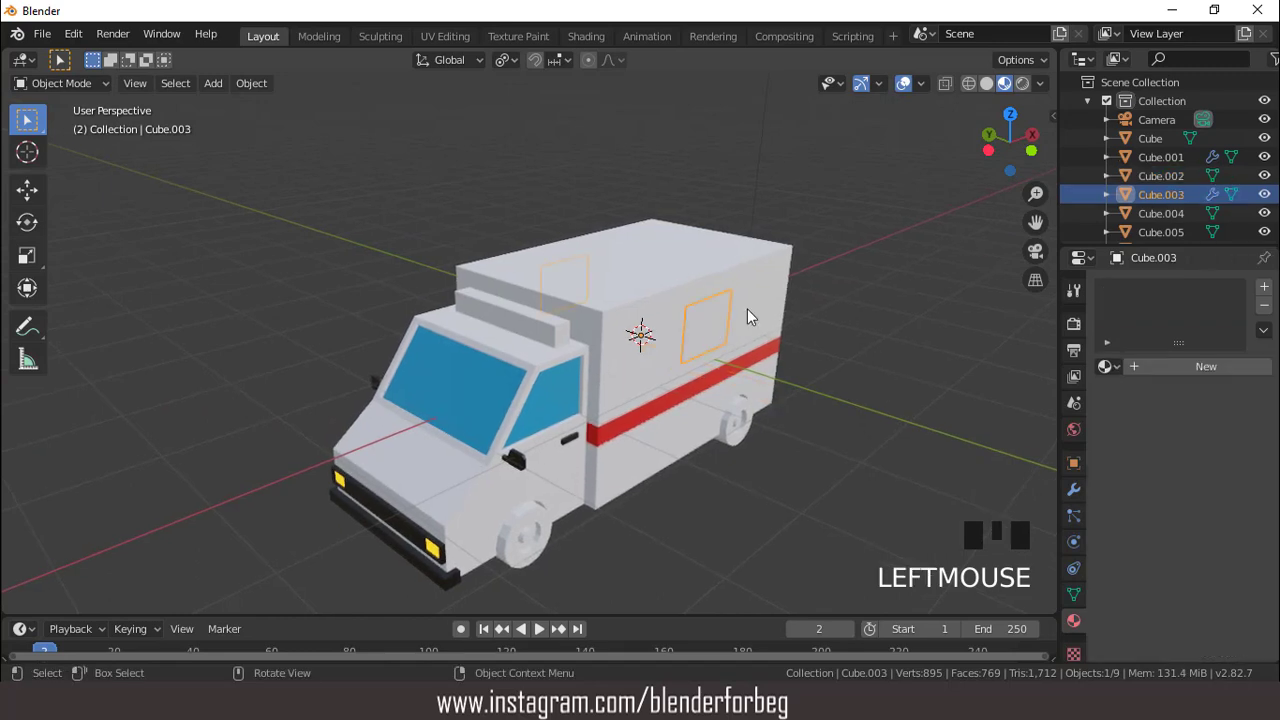
middle_drag(747, 309, 643, 296)
scroll(717, 347, up, 2)
key(Tab)
middle_drag(743, 358, 793, 346)
click(1192, 367)
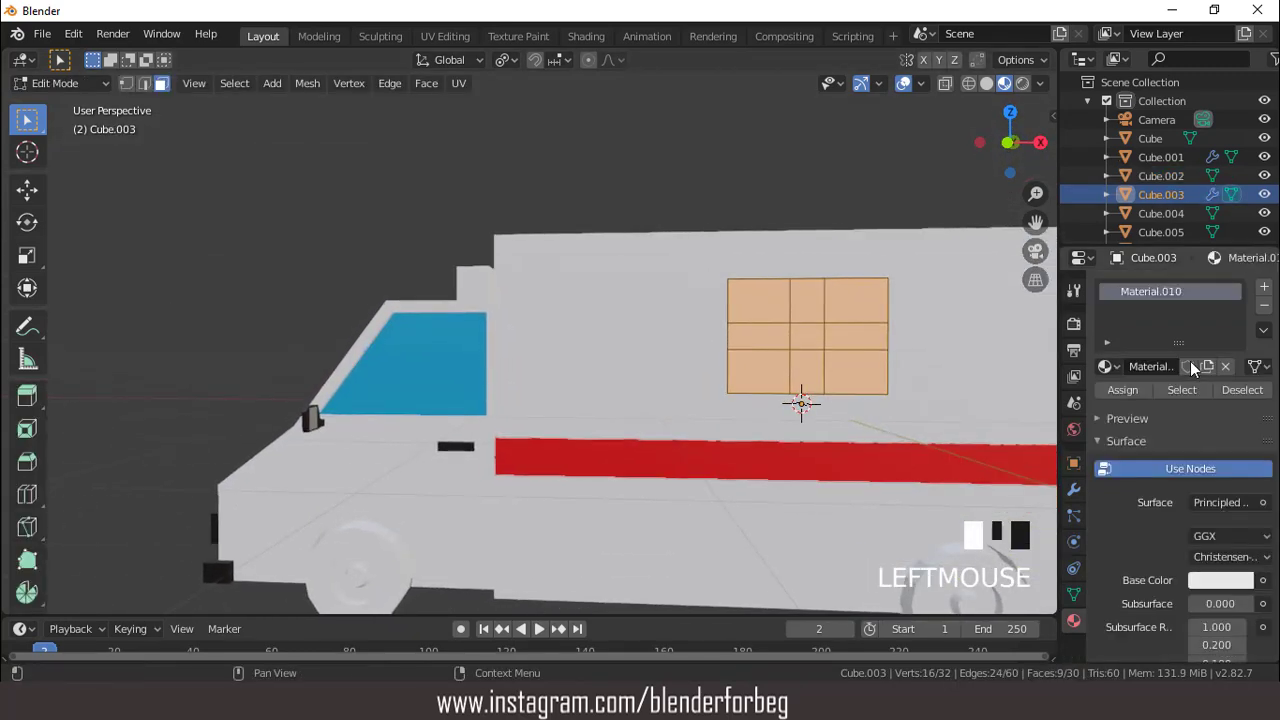
click(1264, 287)
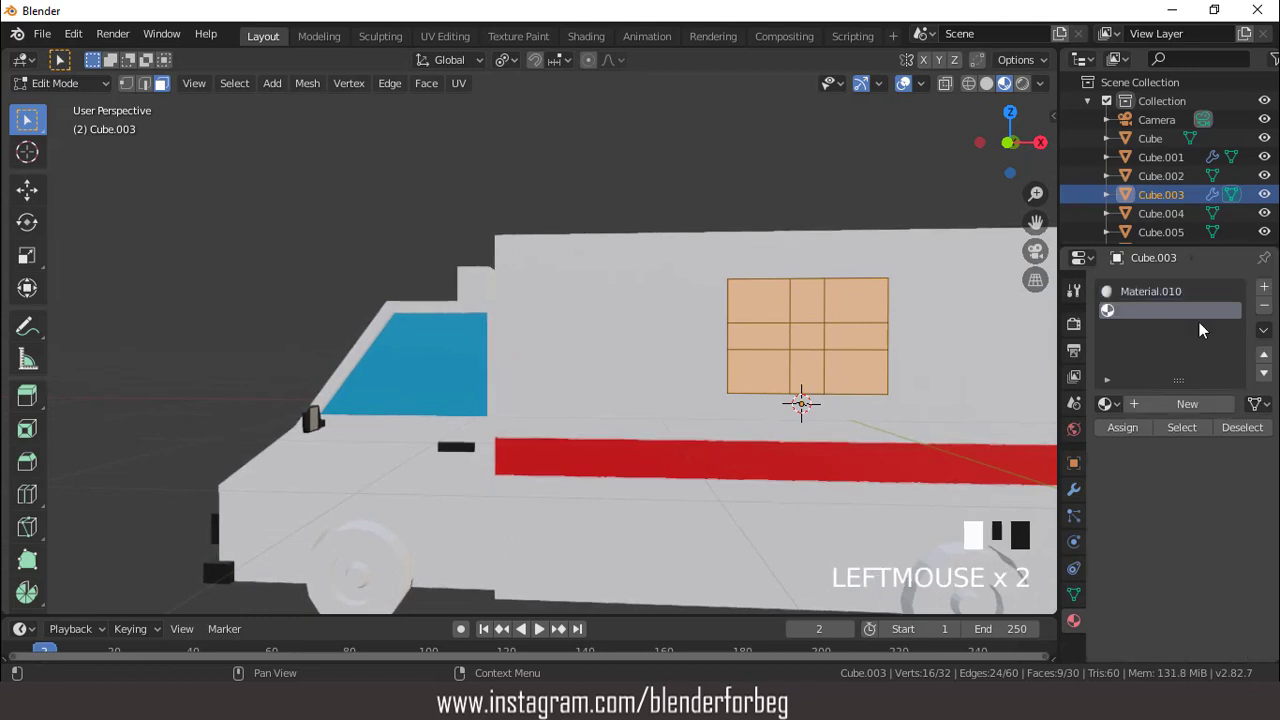
click(1187, 402)
click(1107, 404)
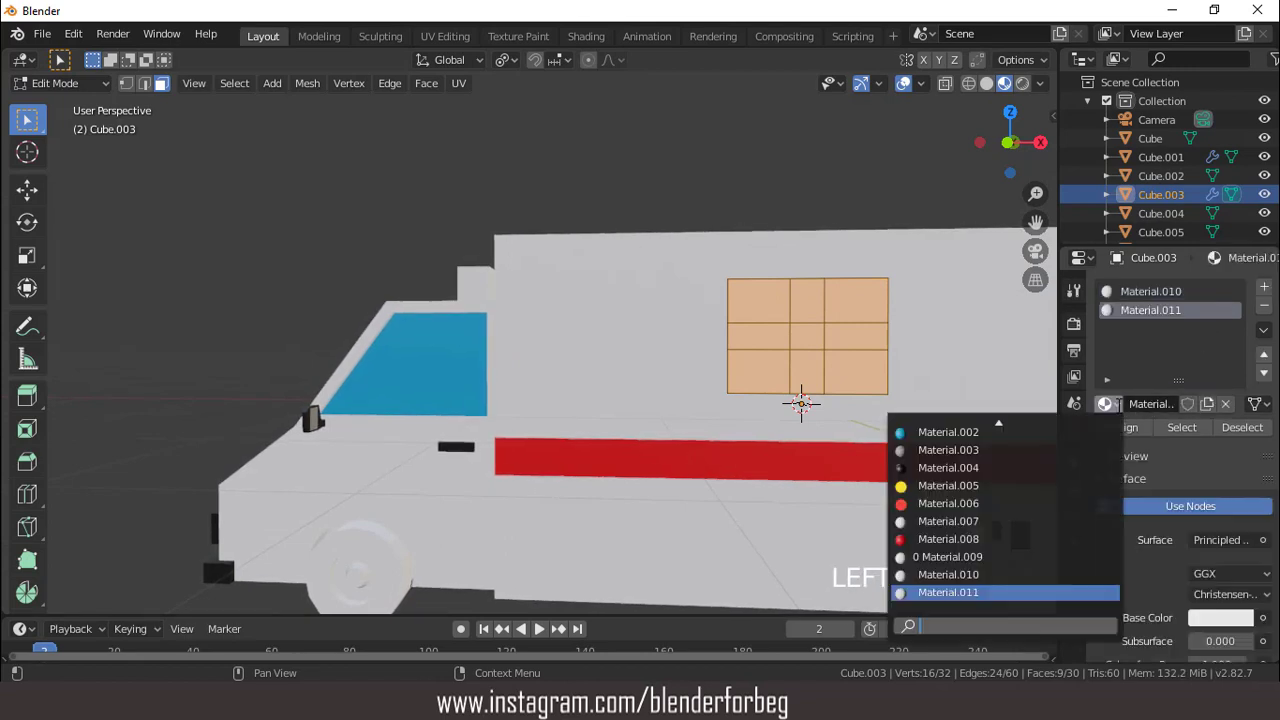
click(903, 539)
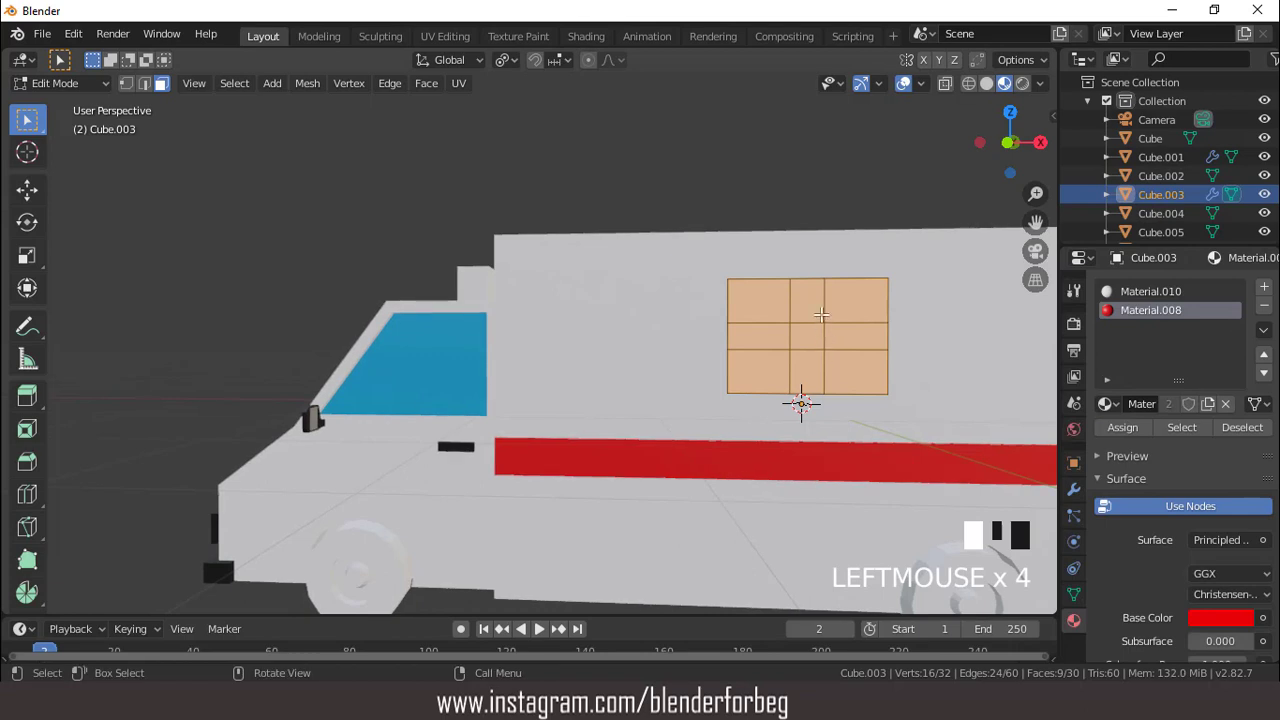
Select the five faces forming a cross on the side panel and assign the red Material.008 to them
click(853, 332)
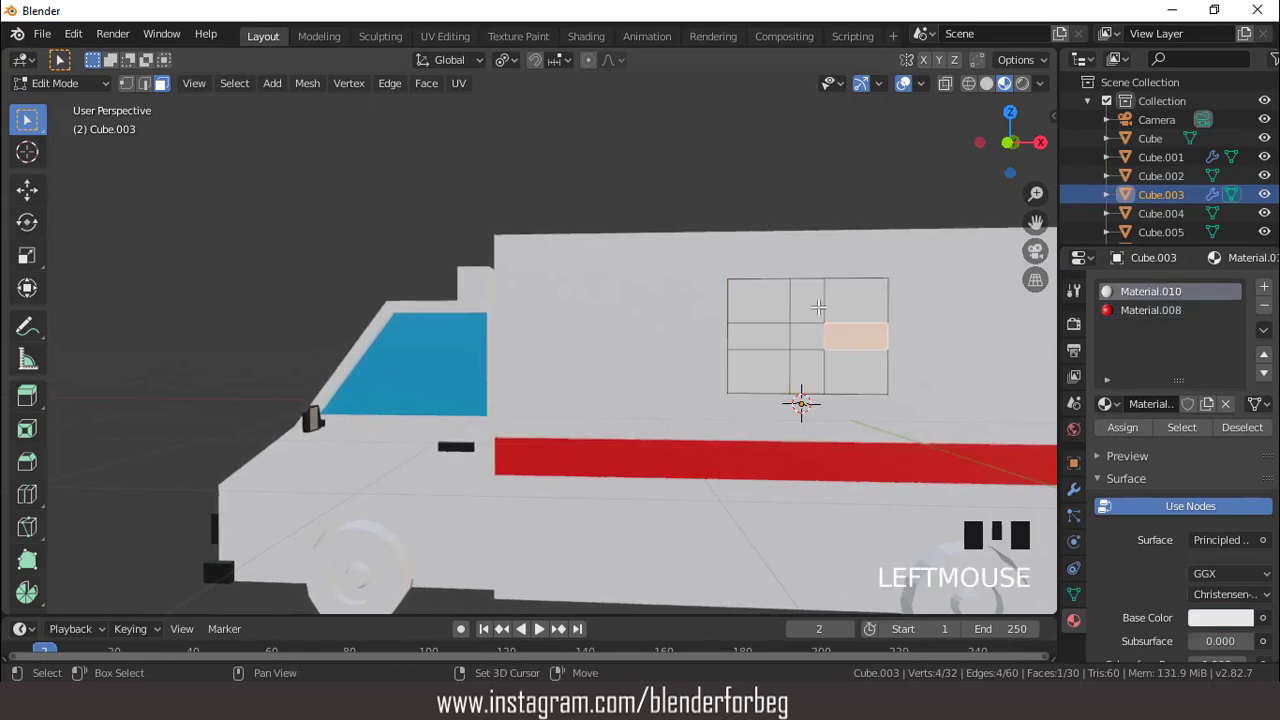
shift+click(794, 331)
shift+click(806, 336)
shift+click(760, 336)
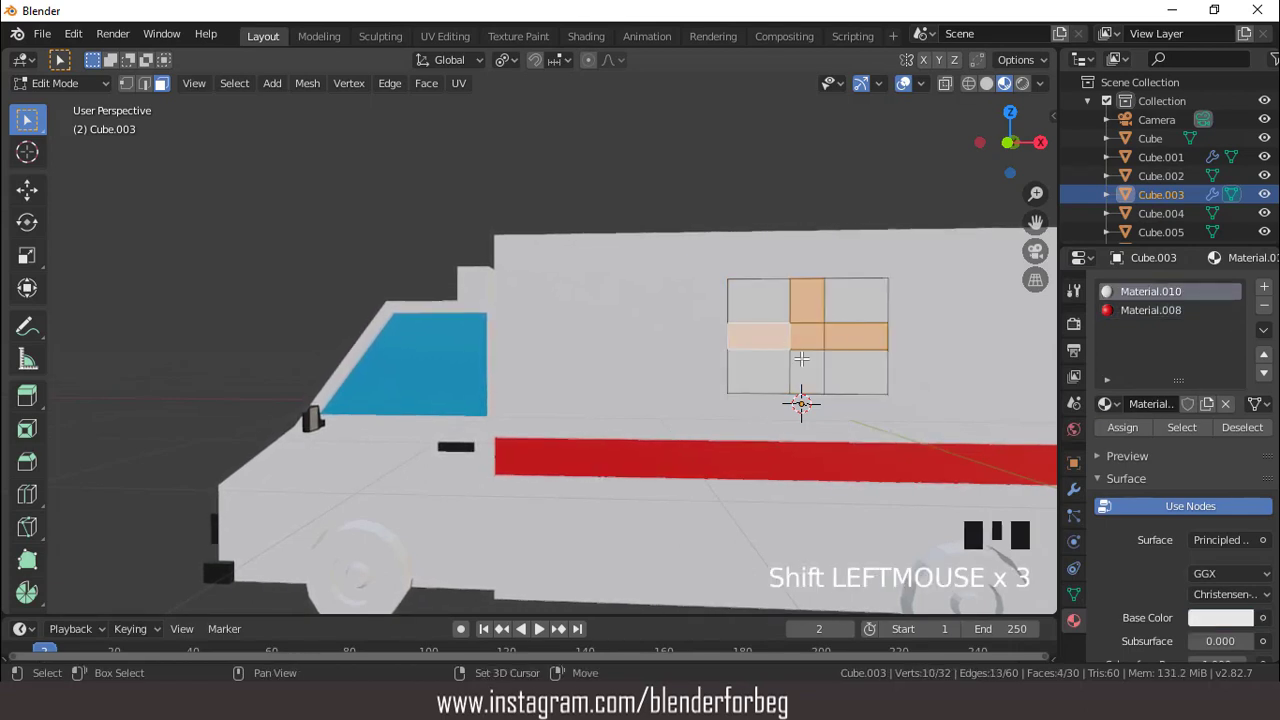
shift+click(806, 370)
shift+click(1131, 308)
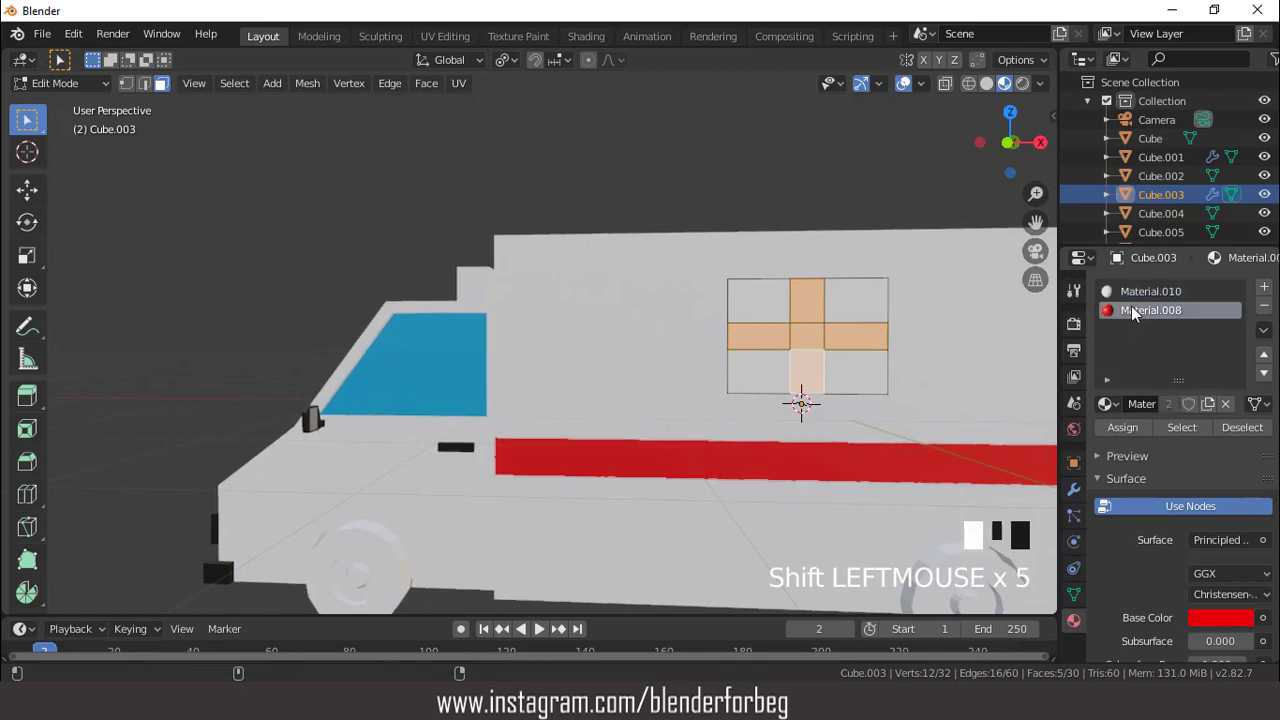
click(1118, 427)
middle_drag(829, 328, 817, 357)
key(Tab)
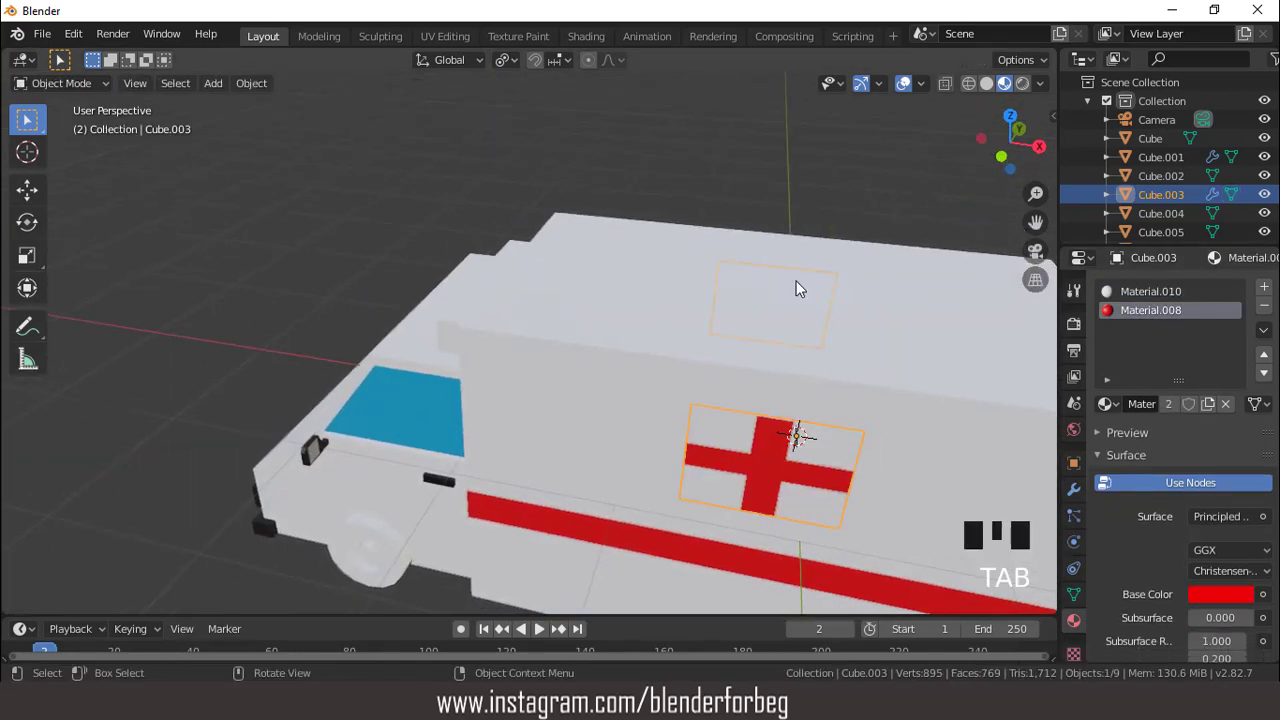
Give the square panel on the cargo box's roof a new default white material and a second slot with the existing red Material.008
middle_drag(800, 286, 873, 260)
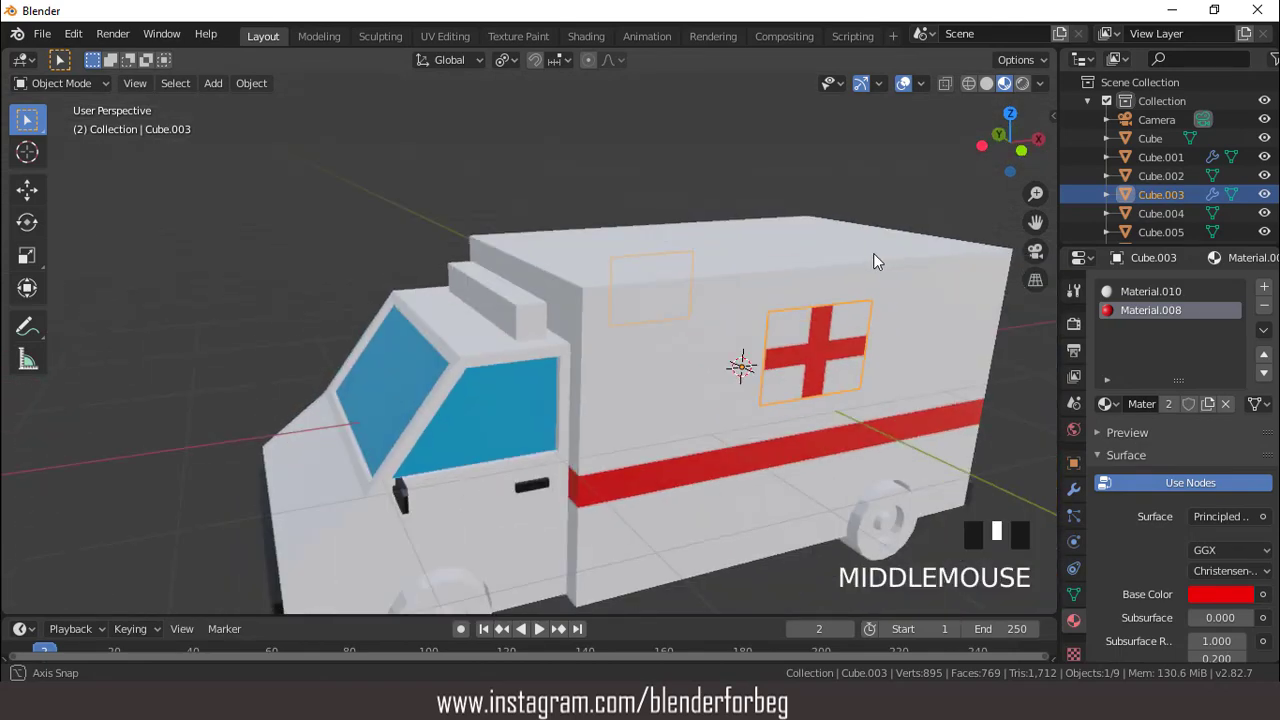
click(774, 231)
middle_drag(774, 231, 724, 276)
key(KP_7)
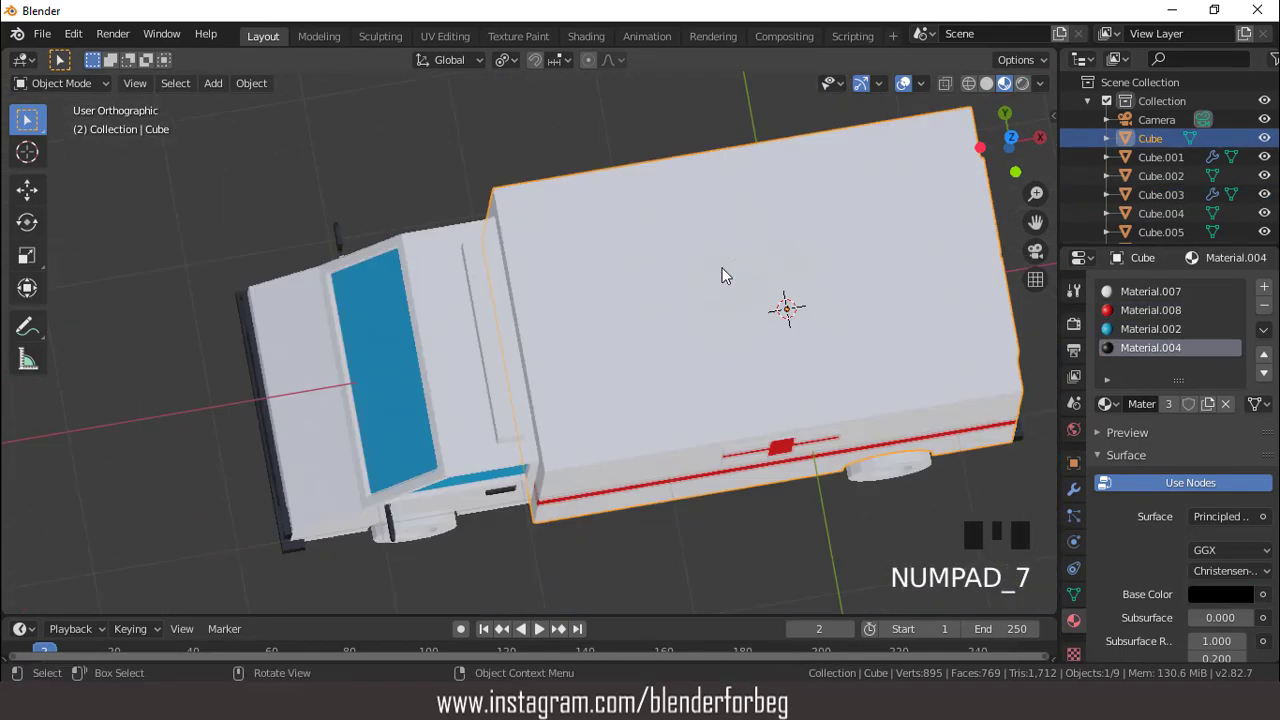
click(779, 352)
middle_drag(779, 352, 771, 262)
key(Tab)
key(KP_7)
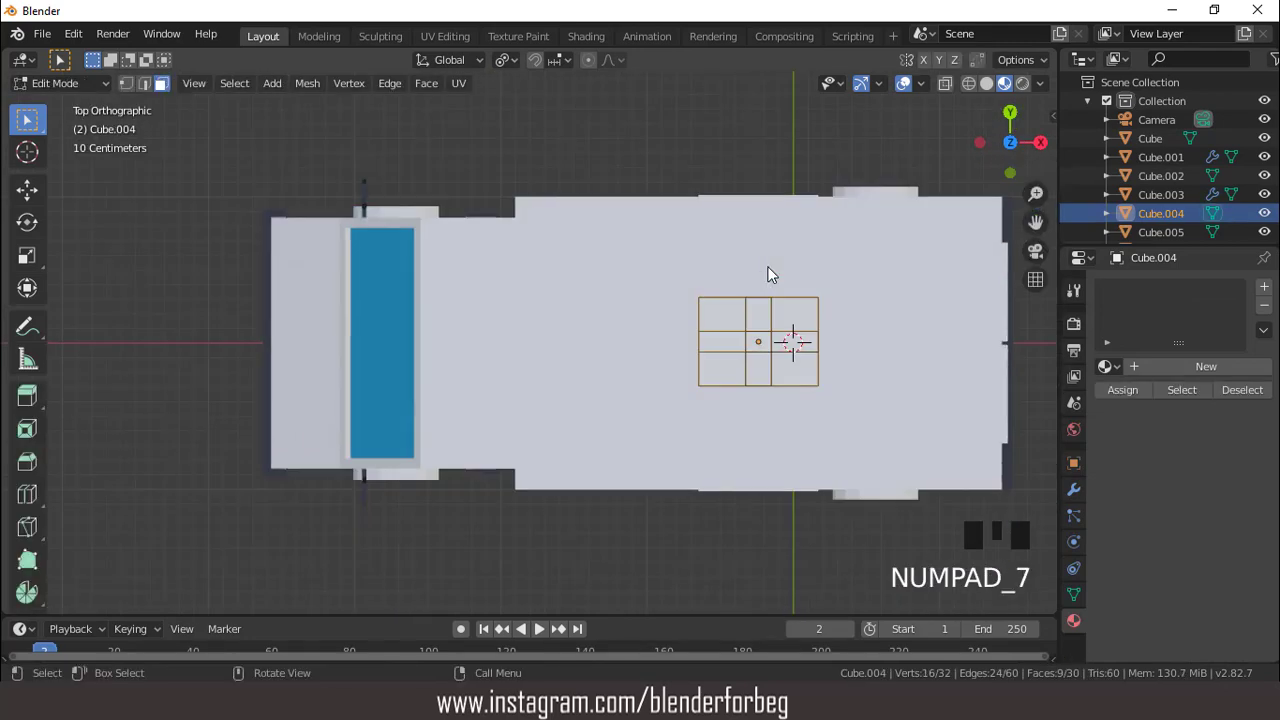
key(ctrl+KP_6)
key(ctrl+KP_6)
key(ctrl+KP_6)
key(ctrl+KP_6)
key(ctrl+KP_6)
key(ctrl+KP_6)
key(ctrl+KP_6)
key(ctrl+KP_6)
key(ctrl+KP_6)
key(ctrl+KP_6)
scroll(766, 270, up, 2)
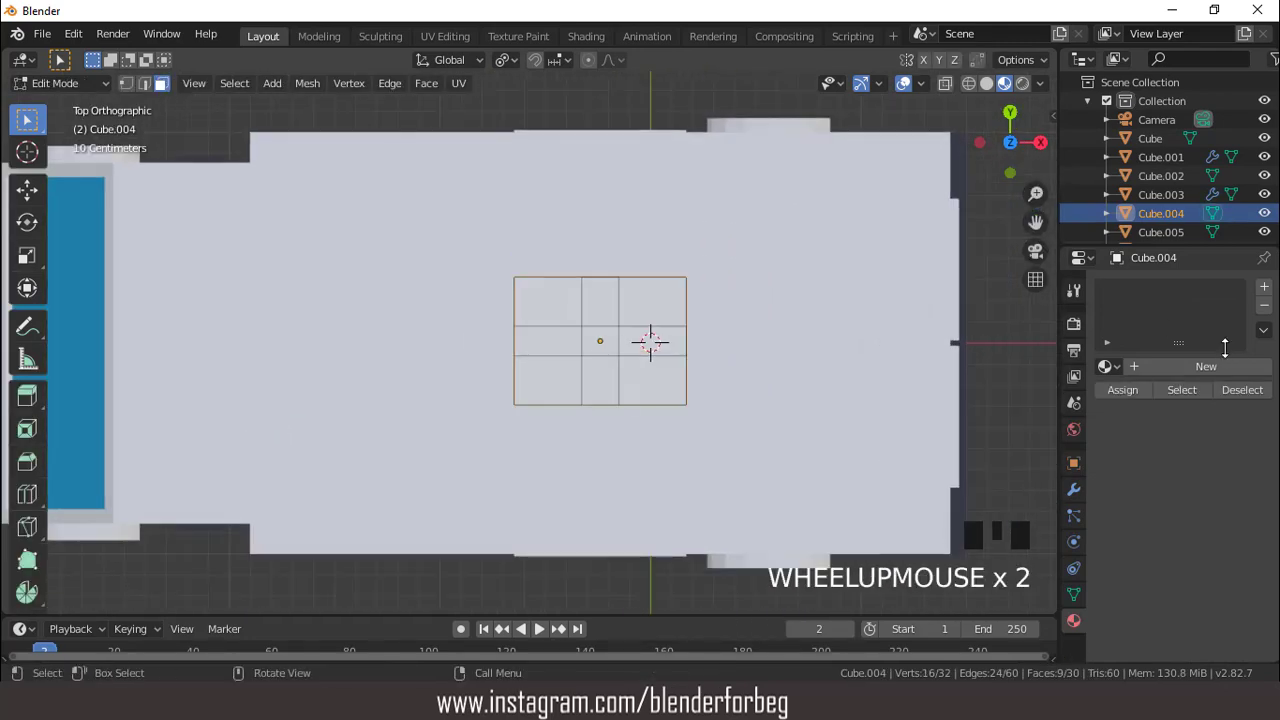
click(1226, 365)
click(1266, 289)
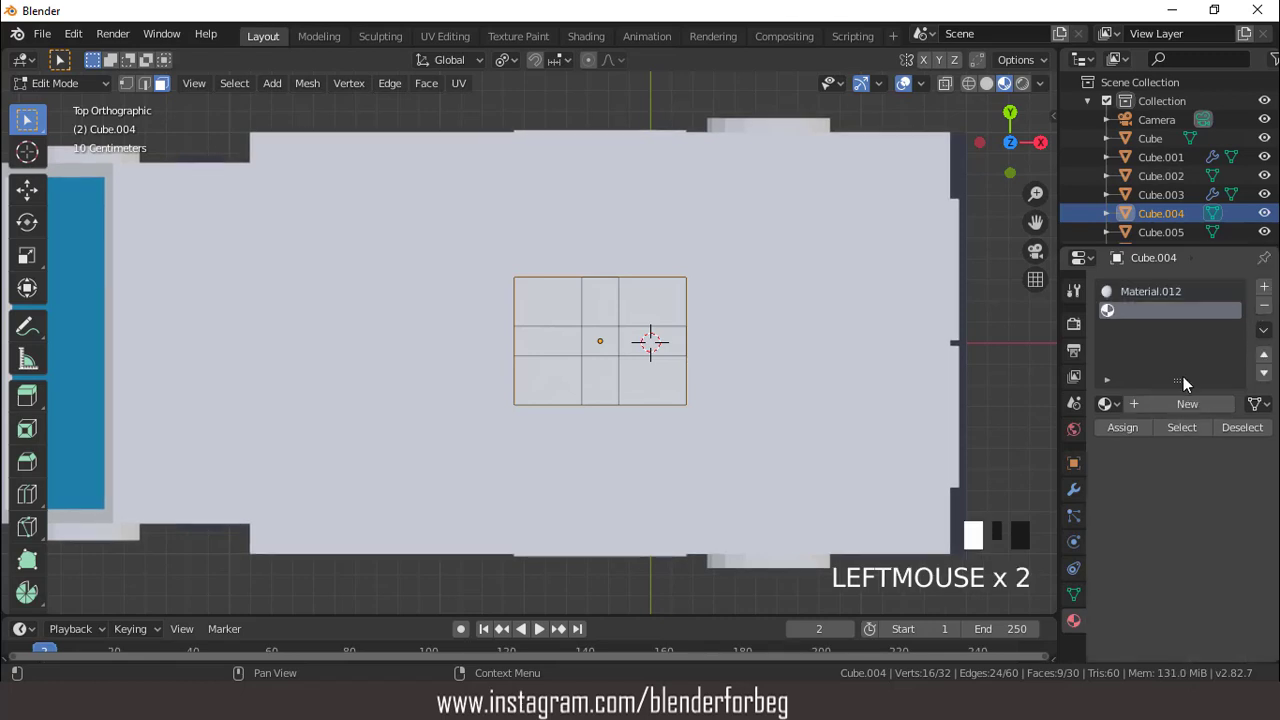
click(1106, 403)
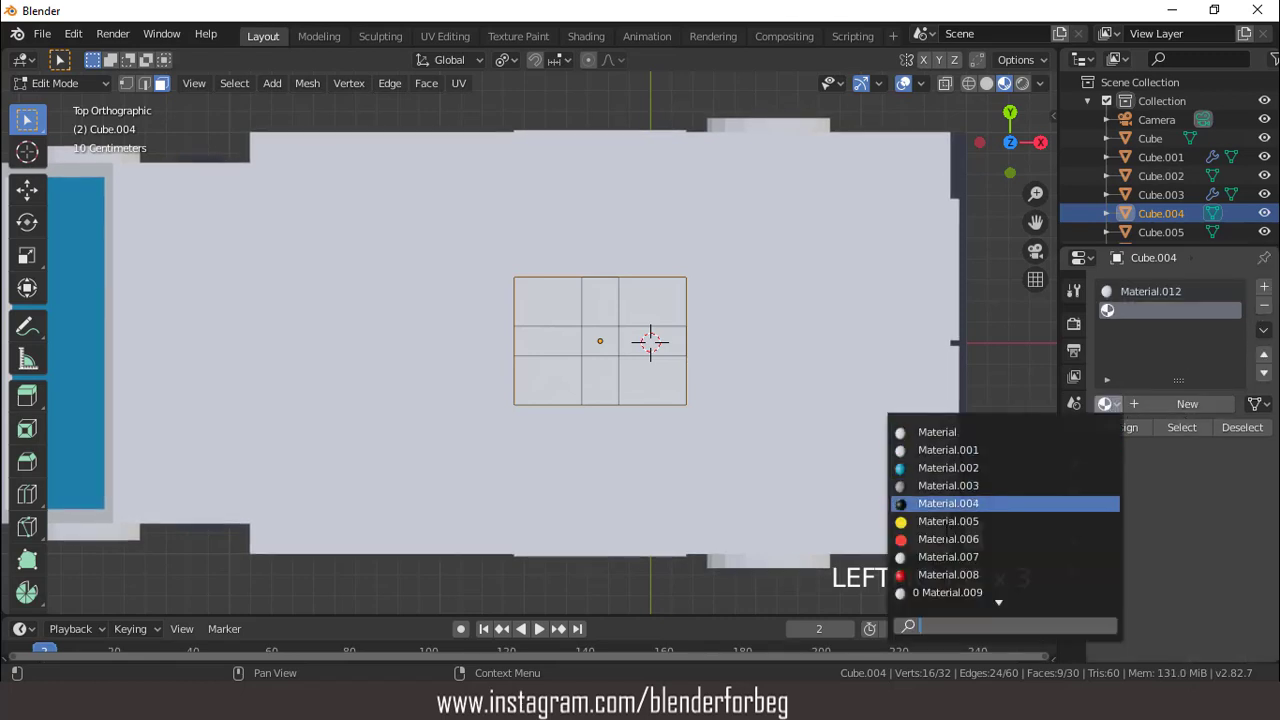
click(948, 574)
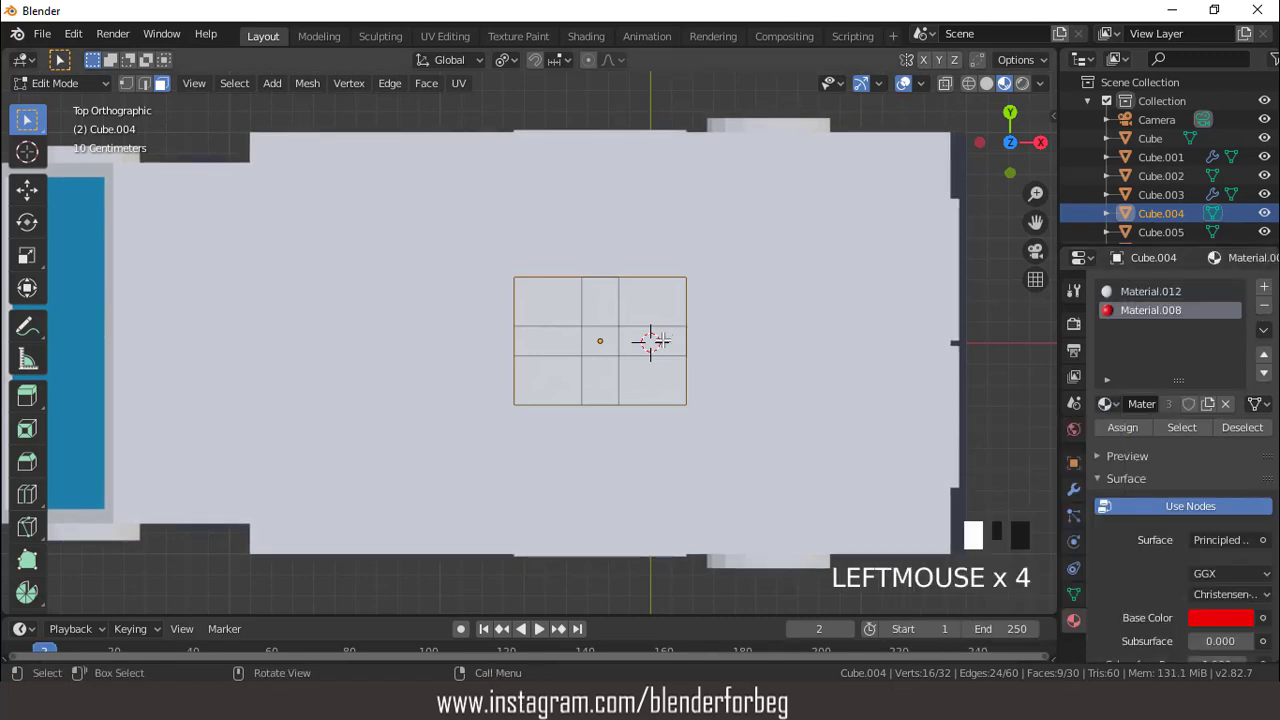
Select the five faces forming a cross on the roof panel and assign the red Material.008 to them
click(663, 340)
shift+click(551, 341)
shift+click(592, 298)
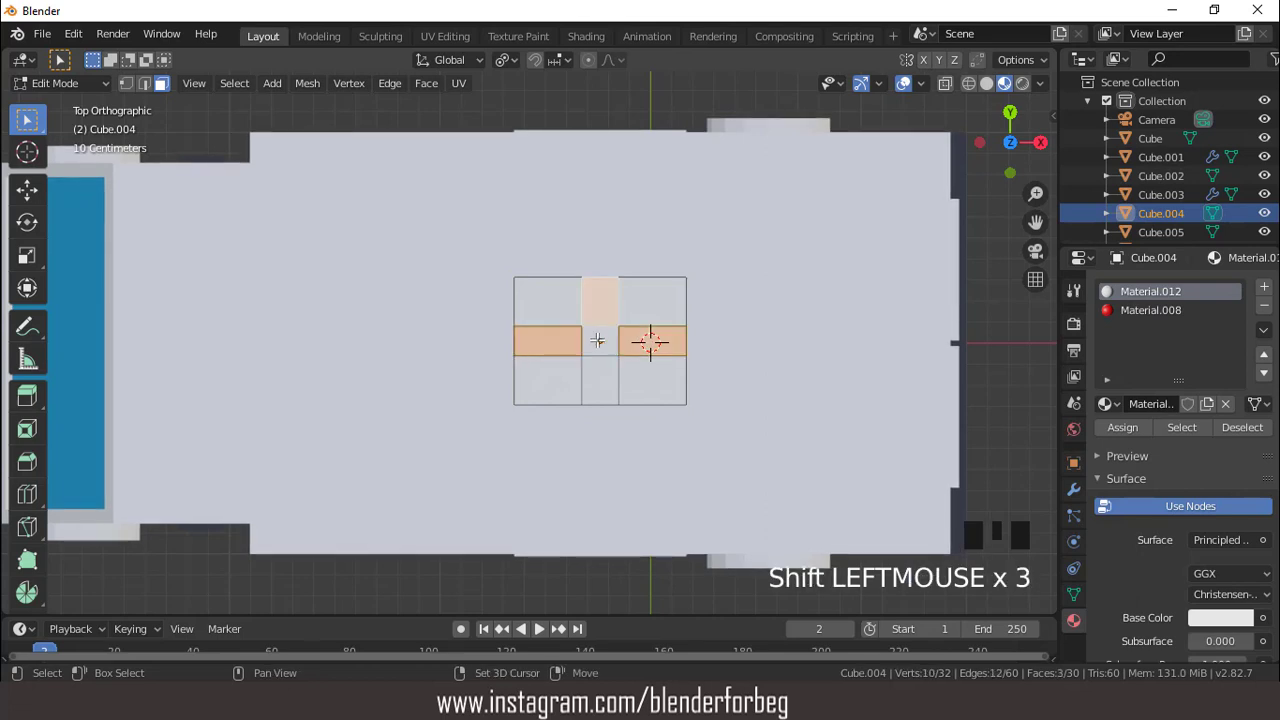
shift+click(598, 341)
shift+click(600, 380)
click(1130, 311)
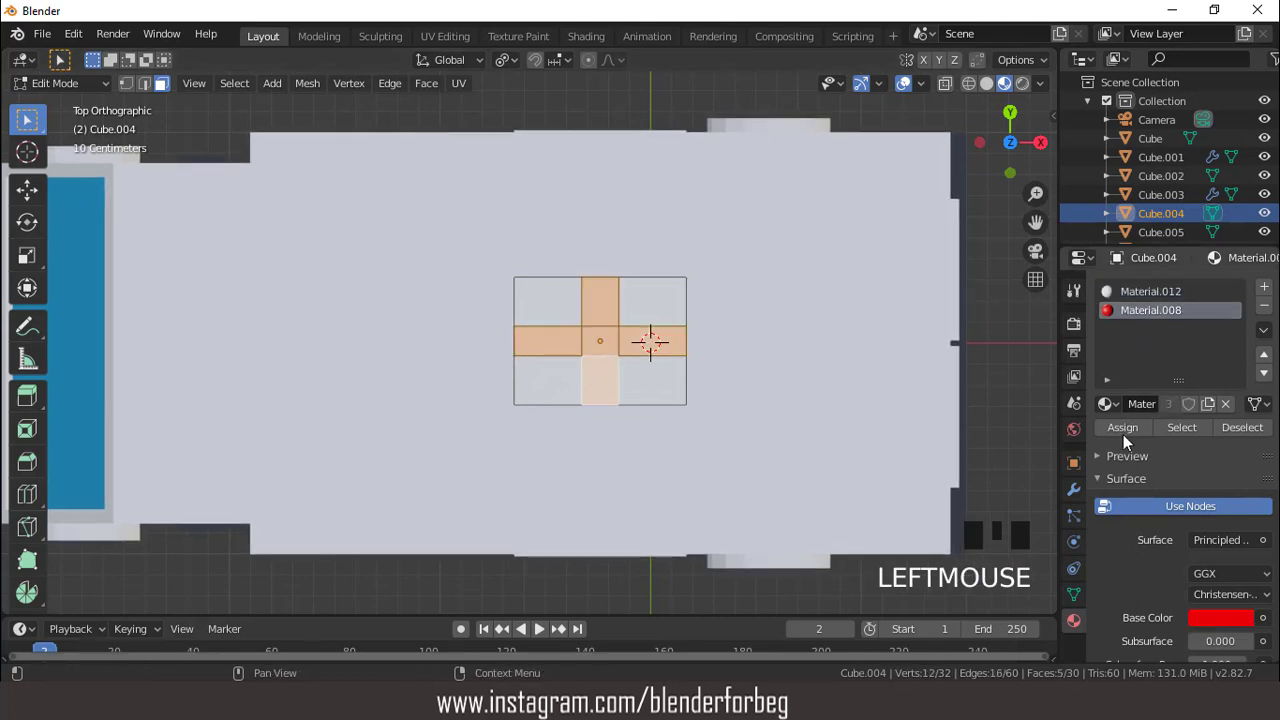
click(1123, 434)
middle_drag(660, 230, 629, 174)
scroll(566, 234, down, 3)
middle_drag(566, 234, 569, 321)
key(Tab)
scroll(569, 321, up, 3)
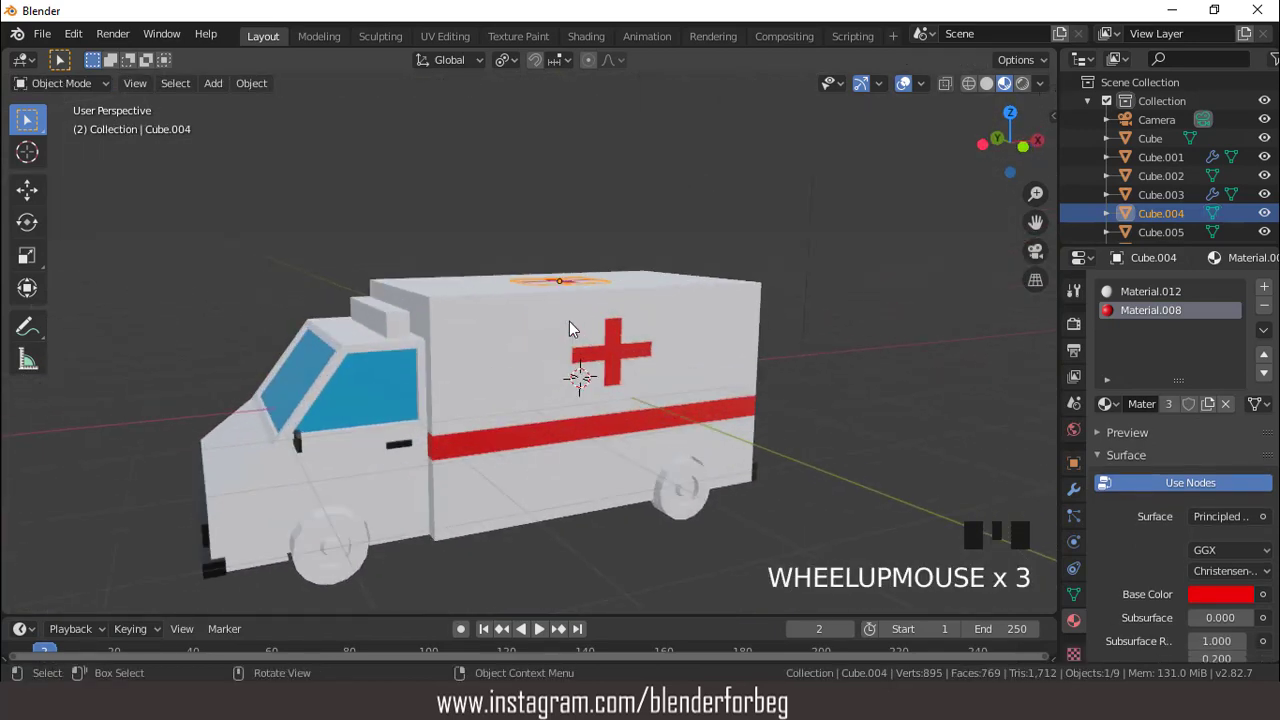
Give the light bar above the cab a new default white material and a second slot with the existing red Material.008
click(380, 312)
middle_drag(380, 312, 473, 312)
click(1197, 367)
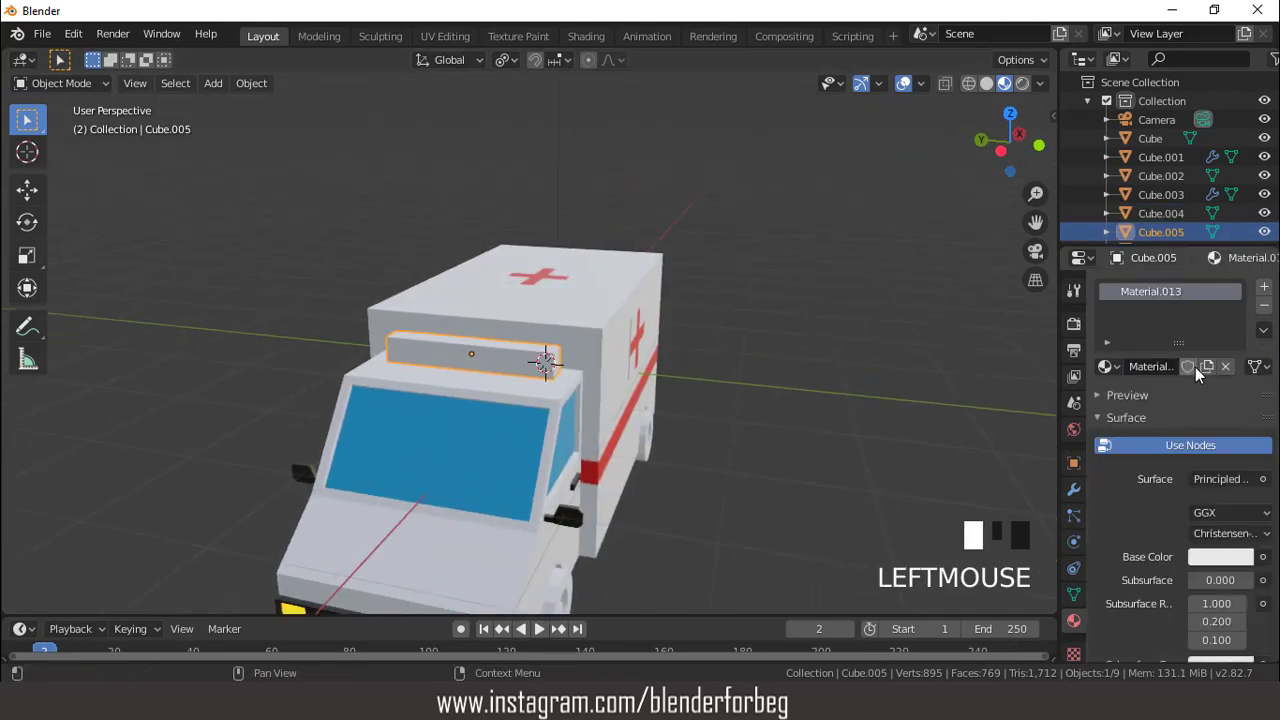
click(1265, 287)
click(1116, 400)
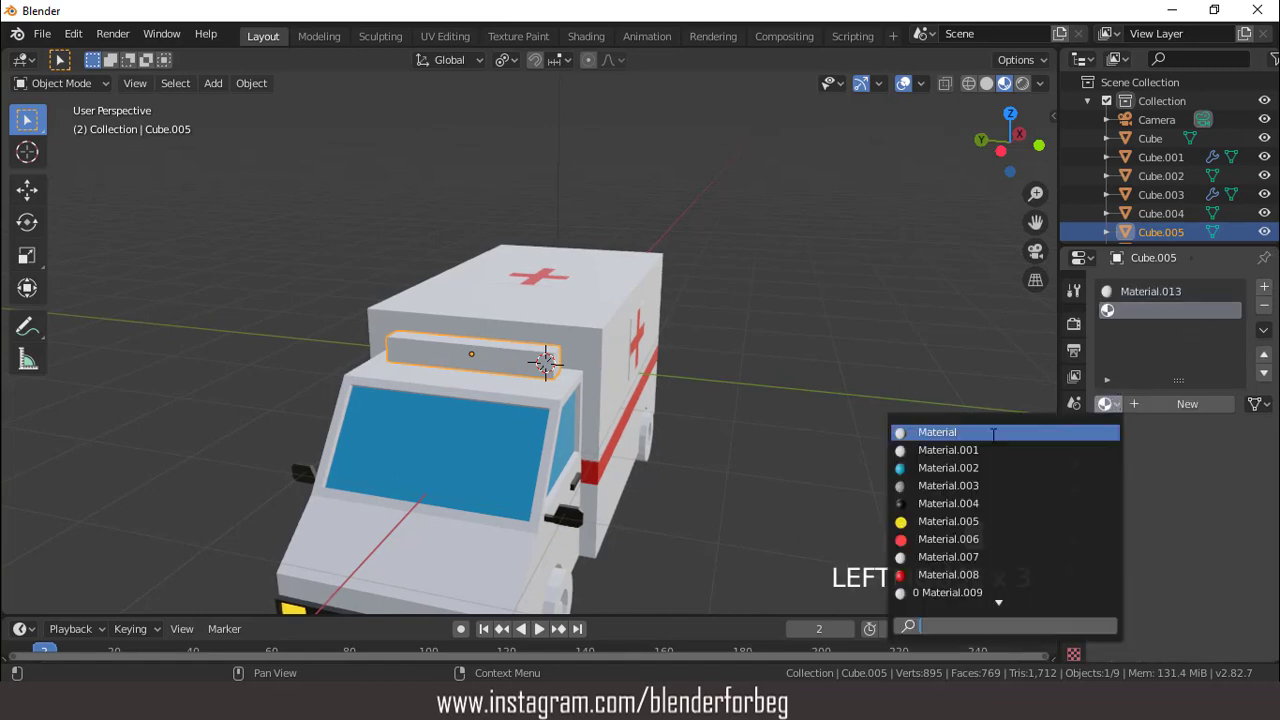
click(943, 572)
Assign the red Material.008 to all faces of the light bar's two outer sections, including the end caps, leaving the middle section white
middle_drag(660, 350, 589, 346)
scroll(589, 346, up, 2)
key(Tab)
scroll(600, 346, up, 1)
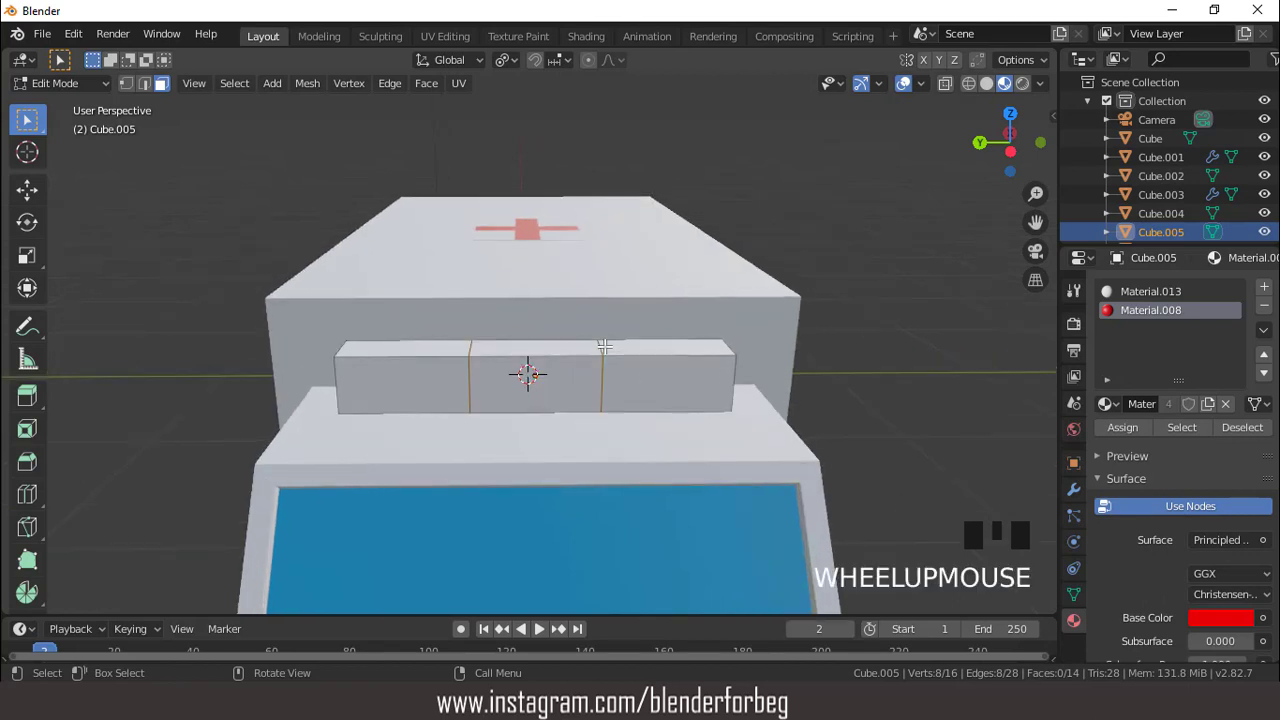
triple_click(640, 355)
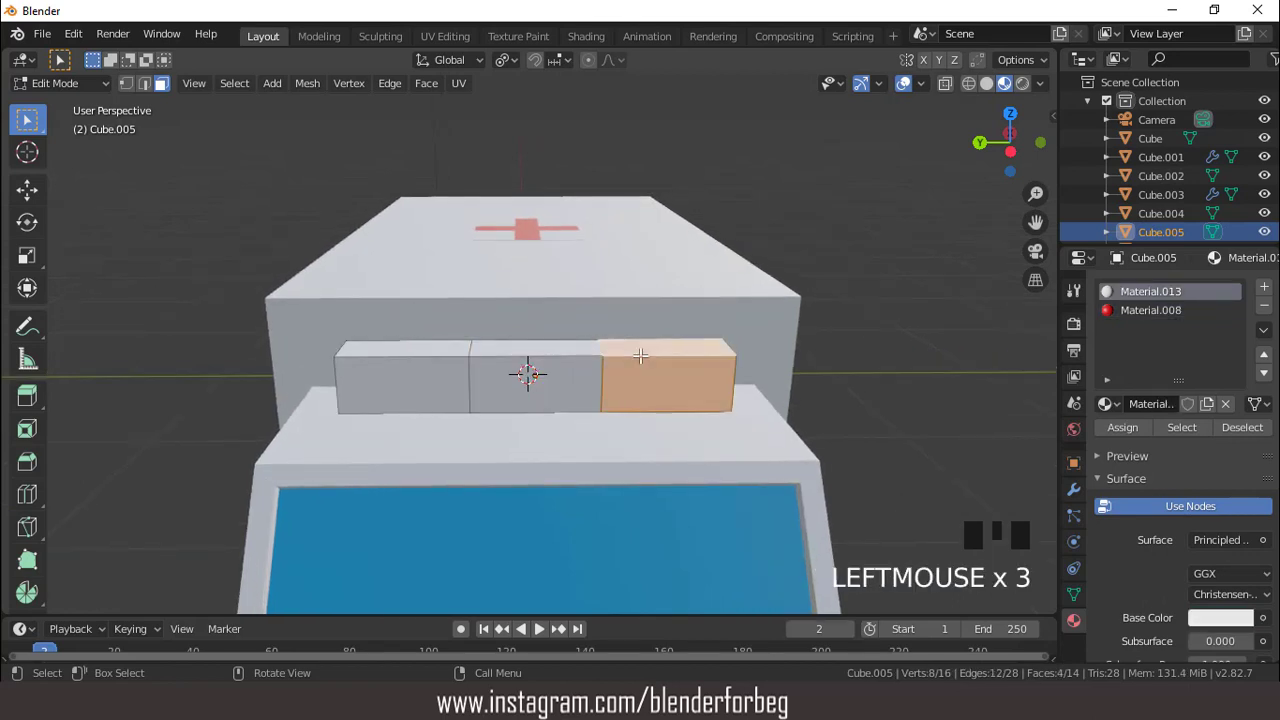
shift+click(451, 355)
shift+double_click(451, 355)
middle_drag(451, 355, 484, 341)
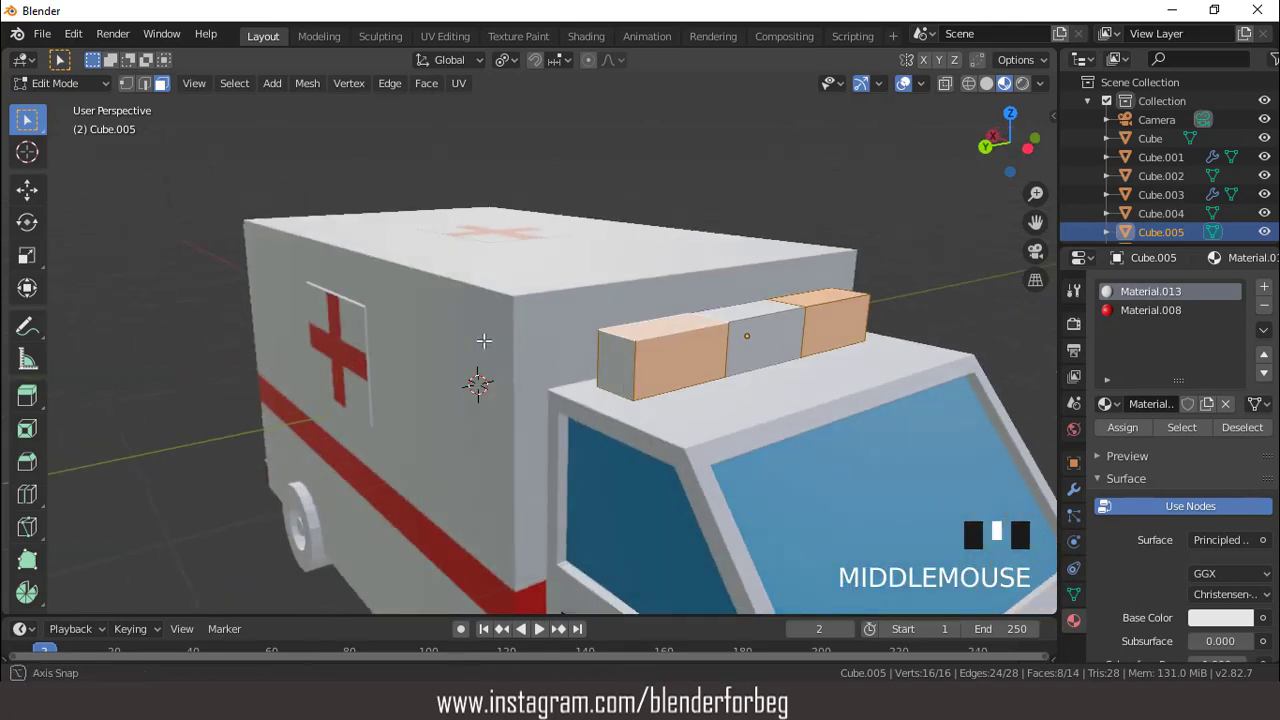
shift+click(608, 359)
middle_drag(608, 359, 415, 361)
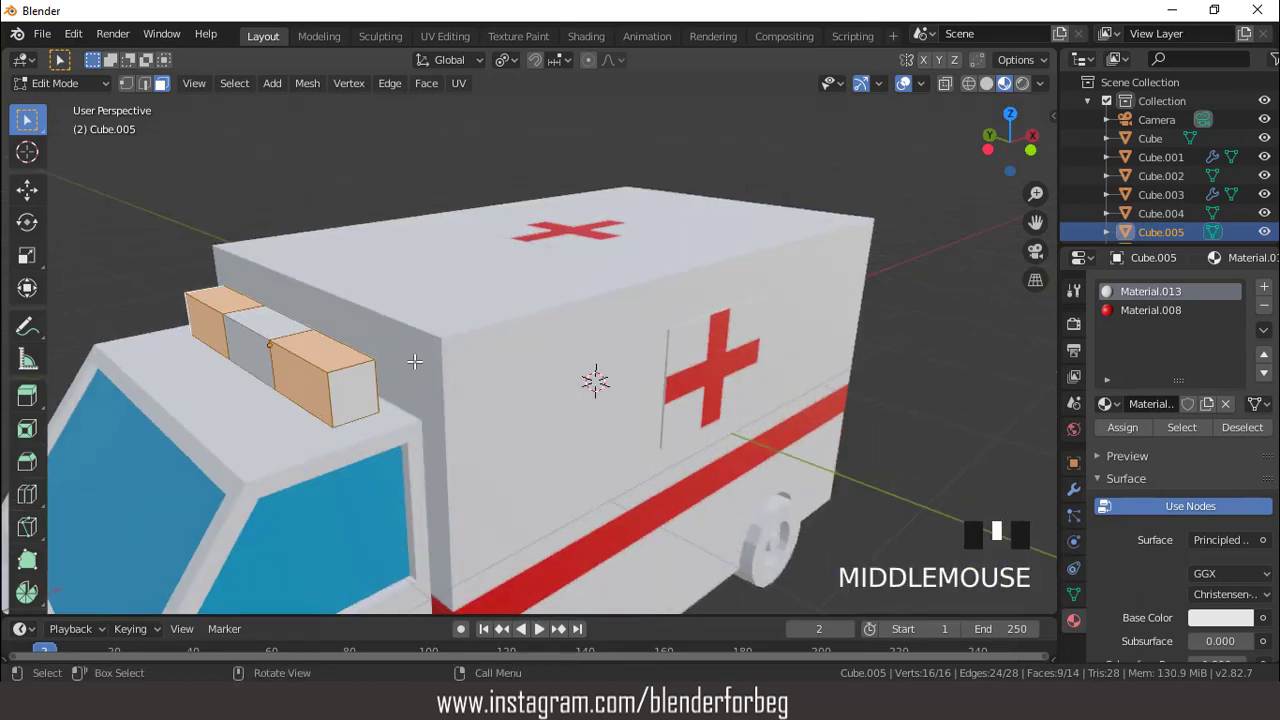
shift+click(352, 383)
click(1133, 310)
click(1122, 427)
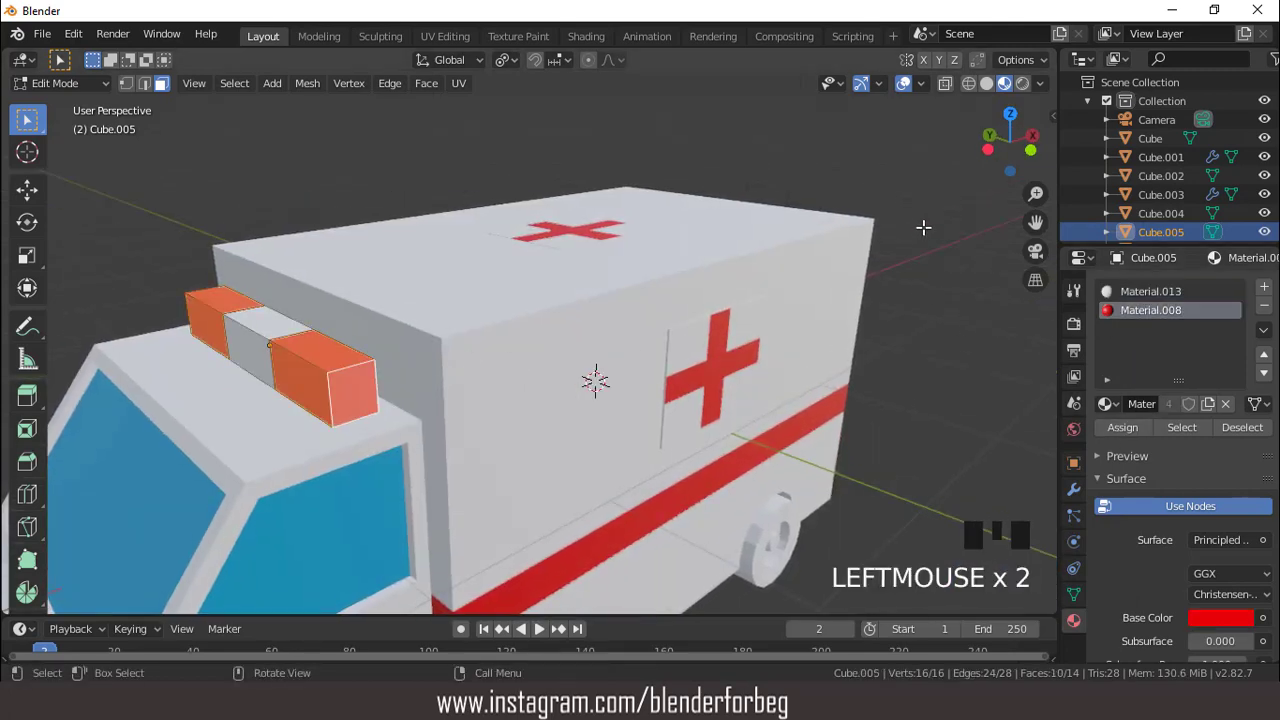
click(902, 97)
scroll(629, 257, down, 4)
middle_drag(629, 257, 585, 229)
key(Tab)
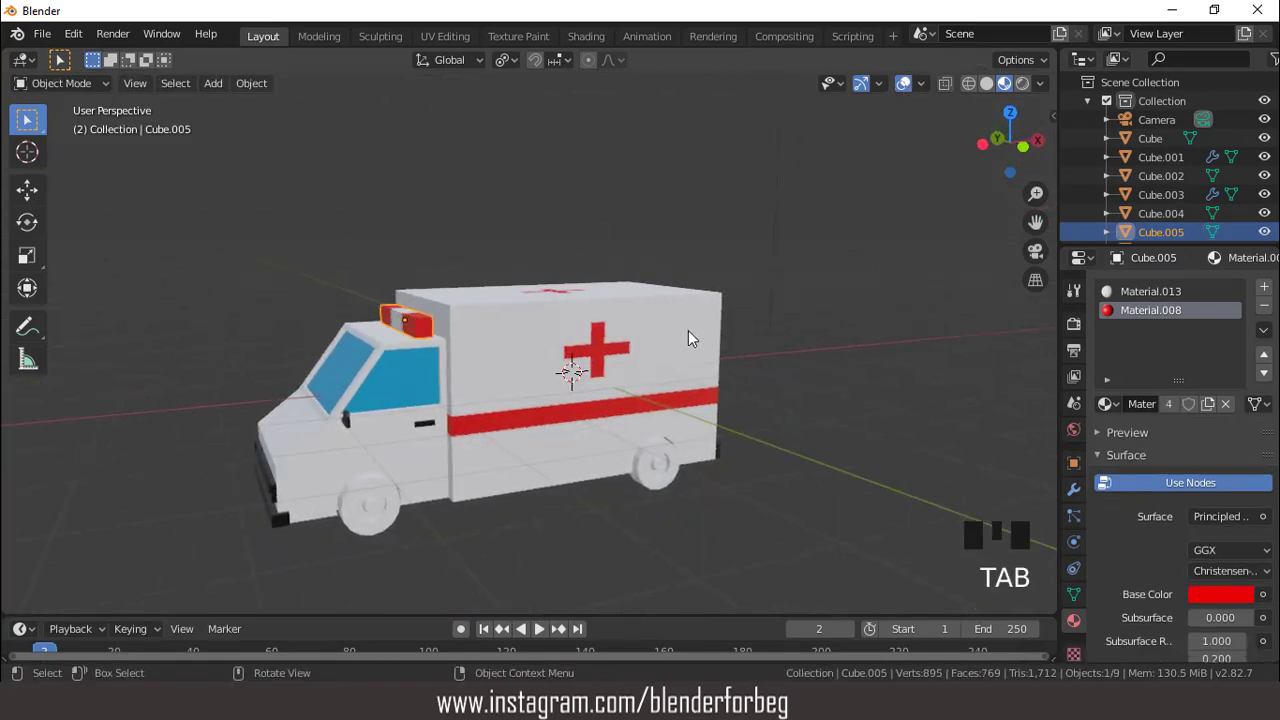
Give the wheels object a new material with its base color set to black (value 0)
middle_drag(686, 337, 703, 300)
click(395, 470)
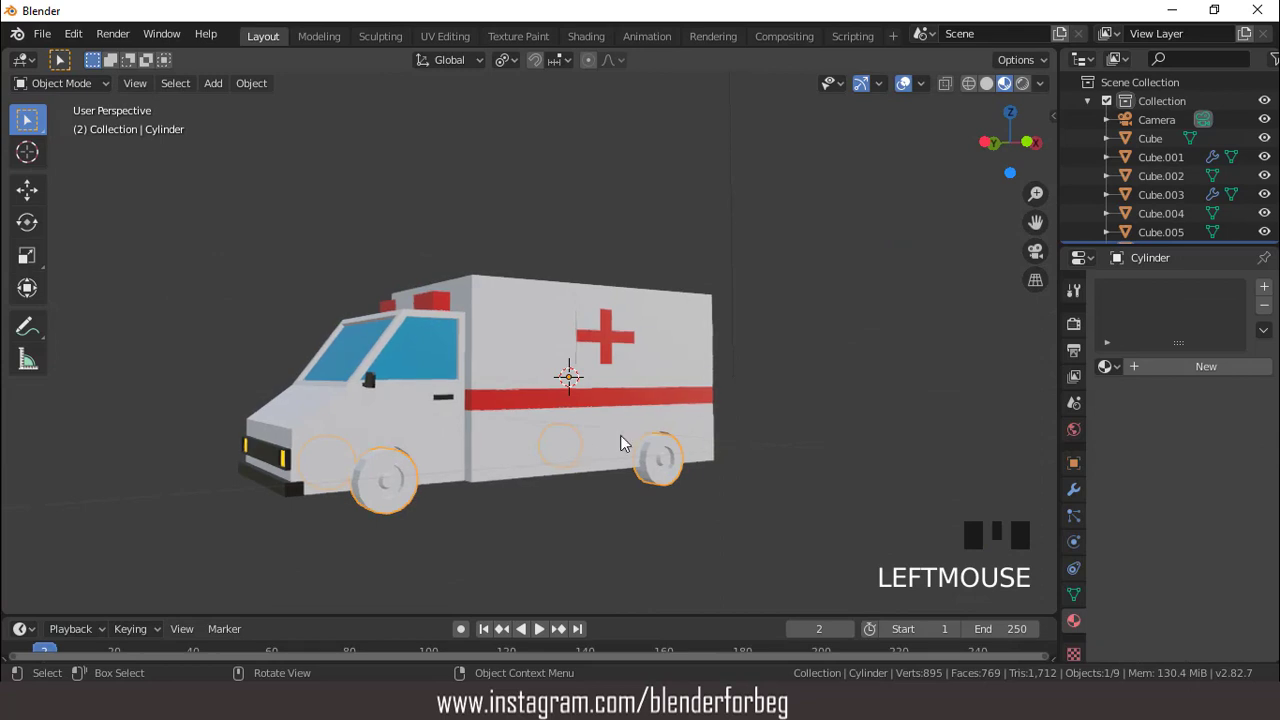
key(Tab)
mouse_move(620, 443)
middle_down()
mouse_move(700, 420)
mouse_move(630, 440)
middle_up()
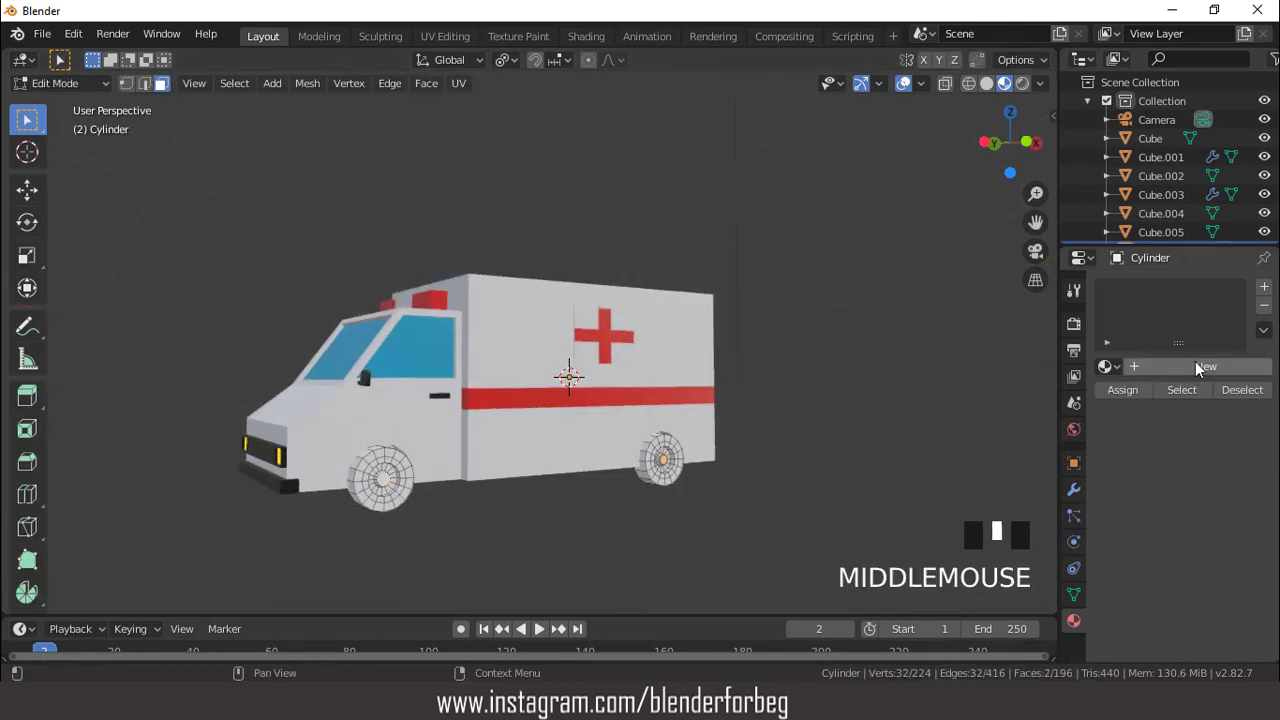
click(1199, 367)
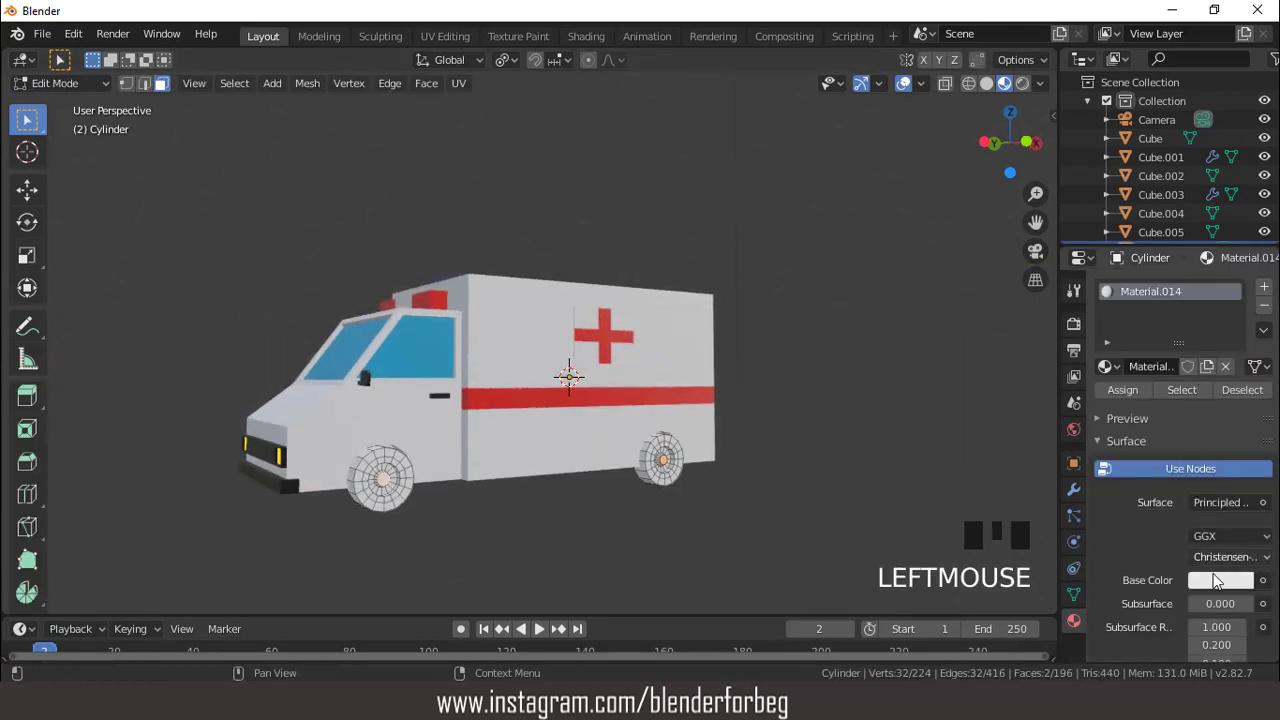
click(1216, 582)
drag(1245, 360, 1240, 452)
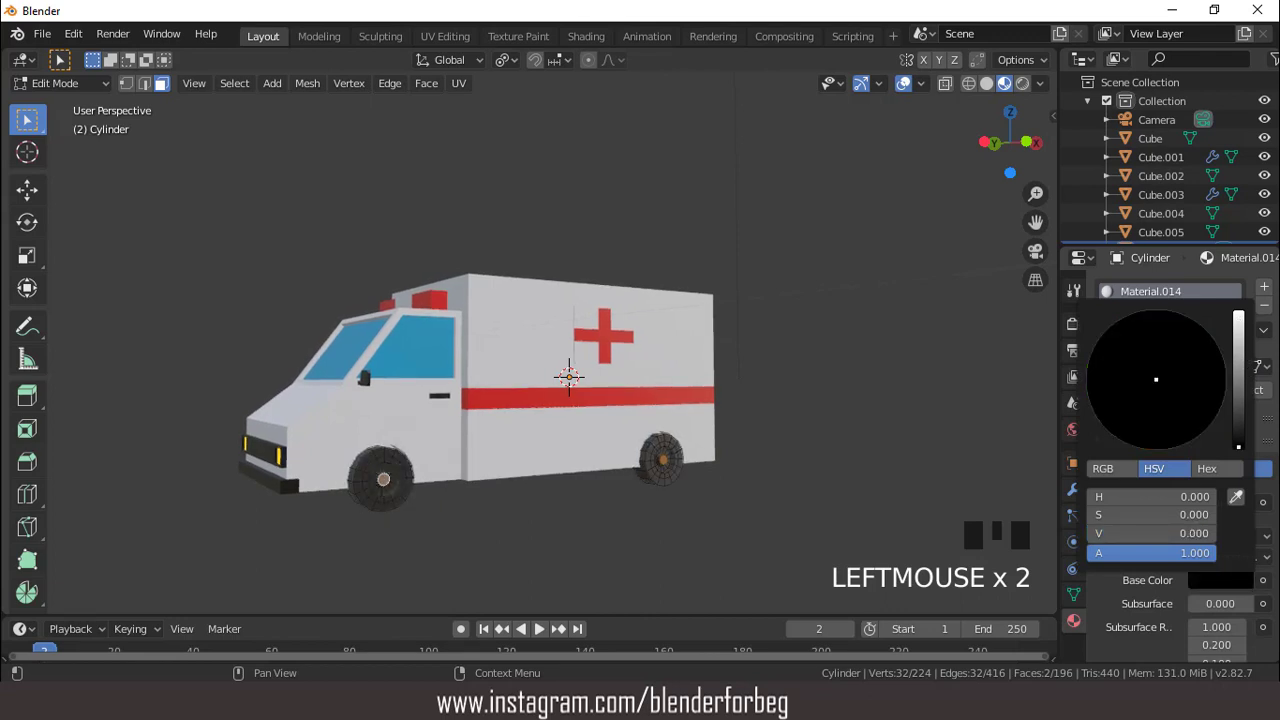
Add a second slot with a new default white material to the wheels and assign it to the hub faces, growing the face selection five times
click(1264, 287)
click(1188, 403)
middle_drag(1037, 409, 666, 460)
scroll(669, 462, up, 2)
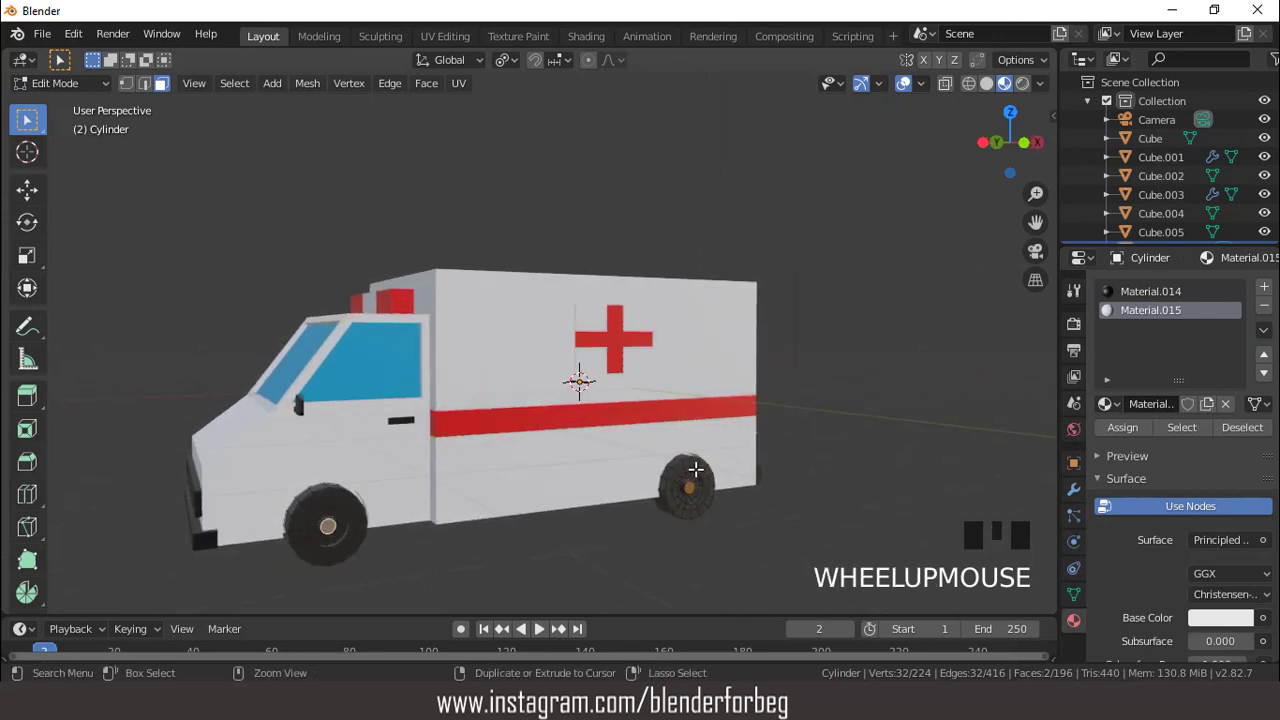
key(ctrl+KP_Add)
key(ctrl+KP_Add)
key(ctrl+KP_Add)
key(ctrl+KP_Add)
key(ctrl+KP_Add)
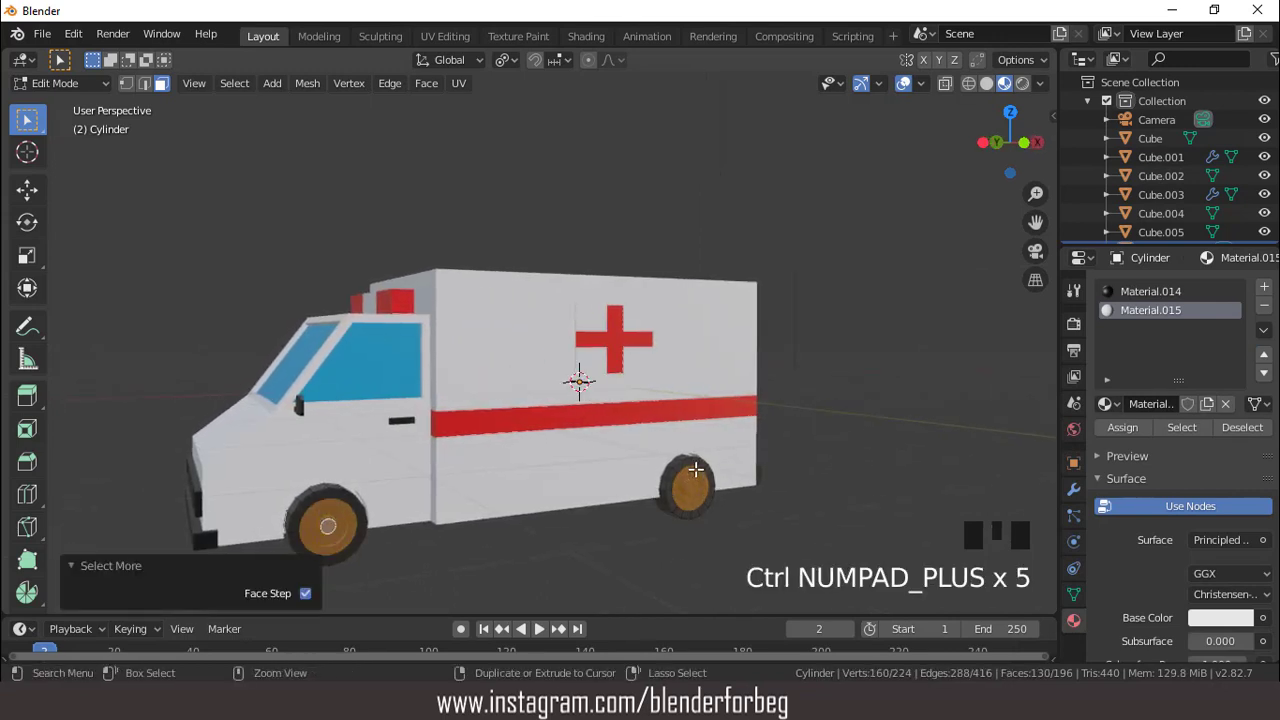
middle_drag(696, 470, 731, 427)
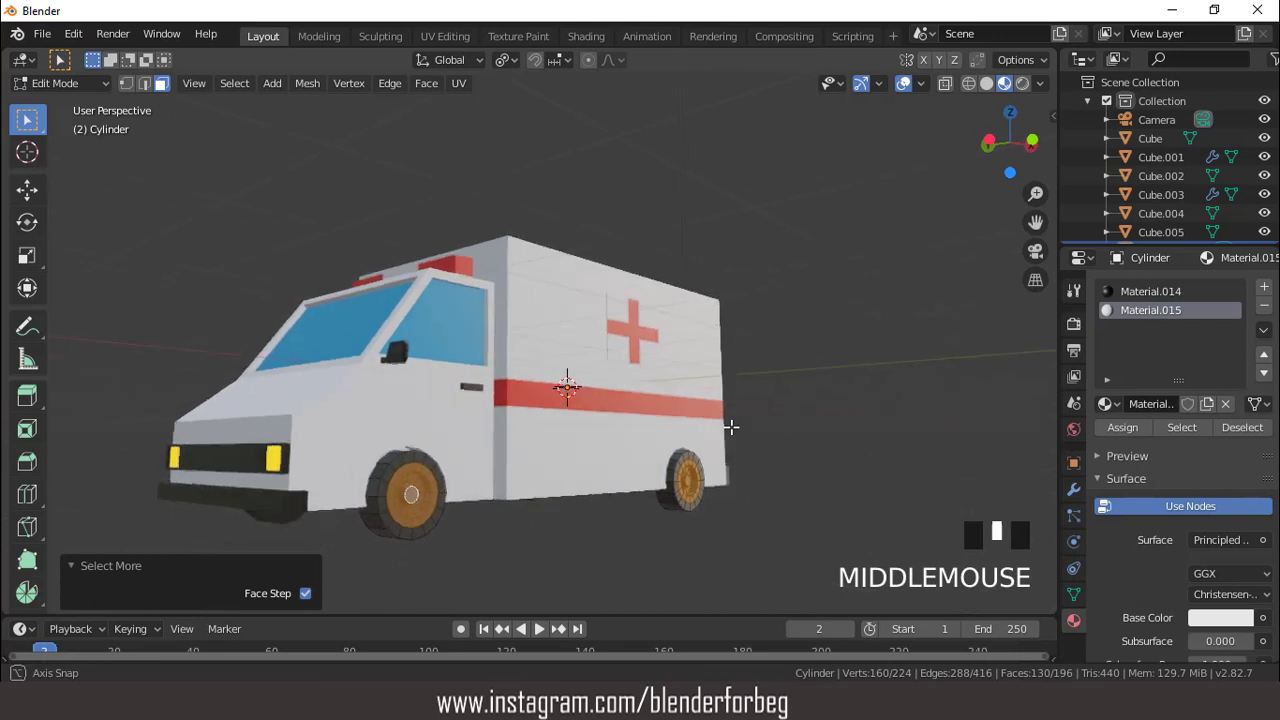
click(1122, 427)
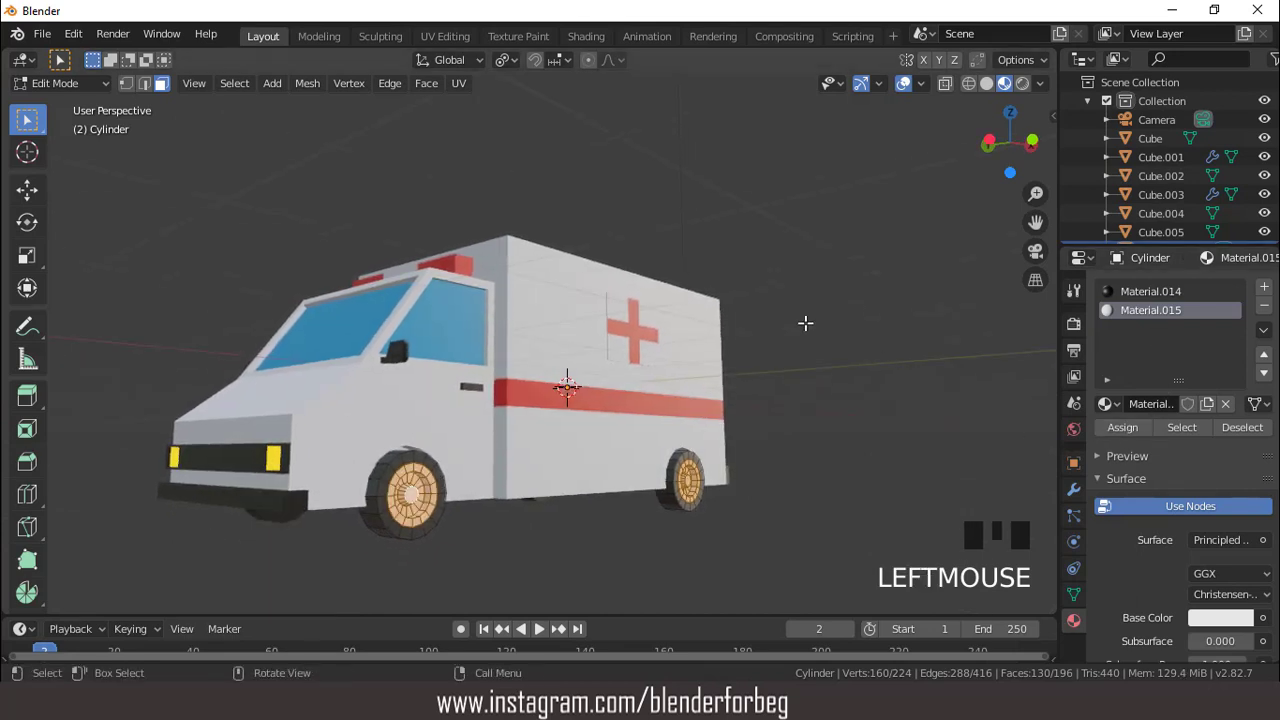
Hide the viewport overlays and inspect the colored ambulance from the front and the rear
middle_drag(806, 323, 869, 180)
click(903, 84)
scroll(816, 240, down, 2)
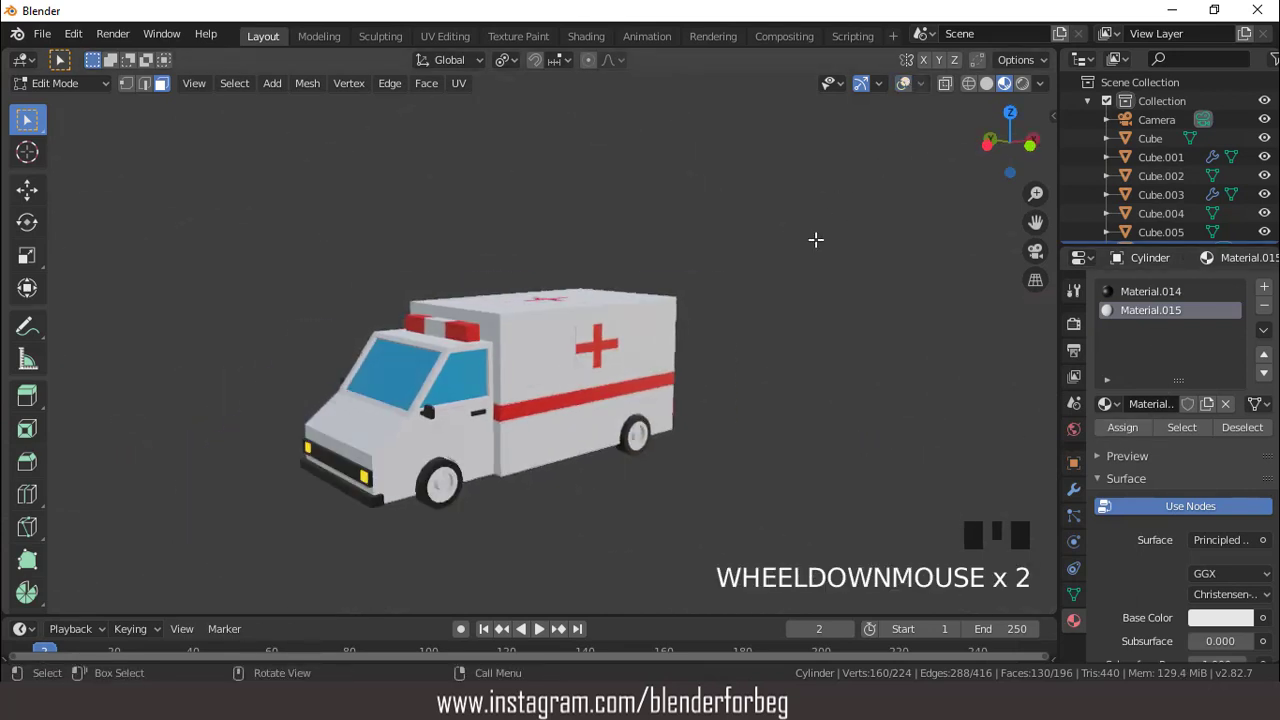
middle_drag(700, 278, 369, 282)
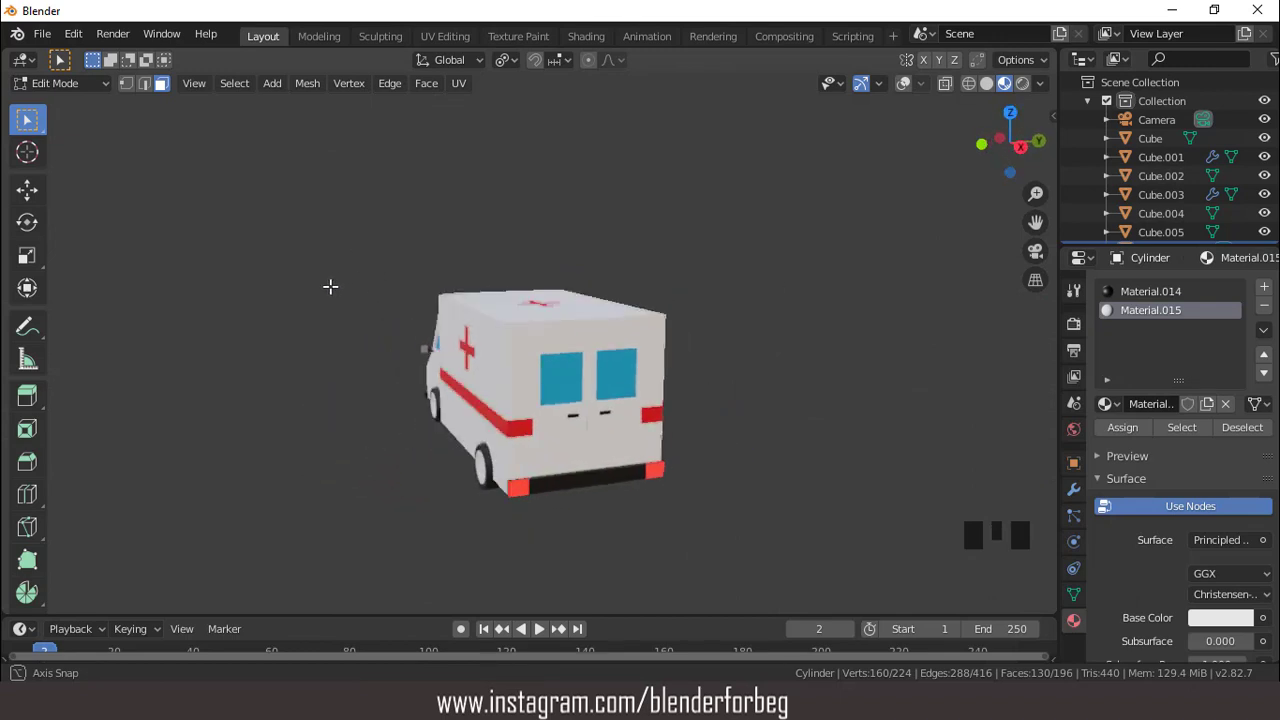